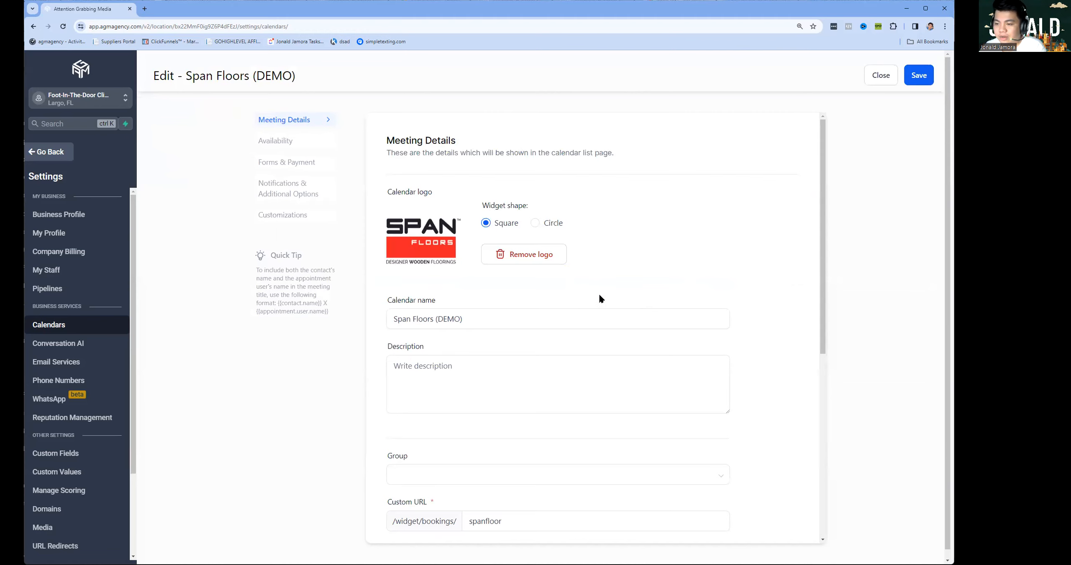
Paste the Span Floors luxury SPC and Engineered Wood flooring paragraph into the calendar Description.
left_click(450, 267)
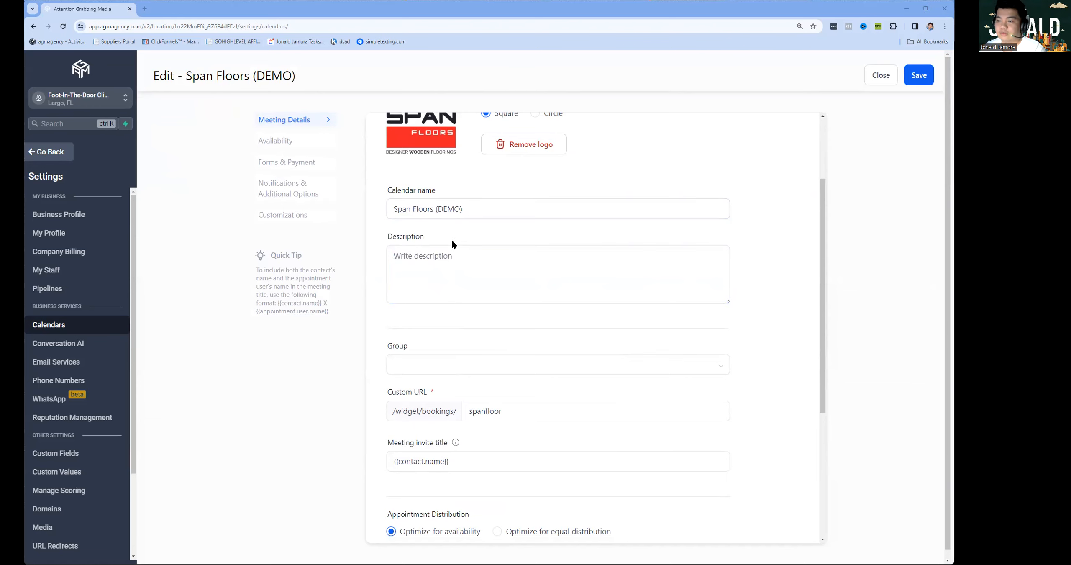
type("Dedicated to providing luxury SPC and Engineered Wood flooring, we at Span Floors make choosing the right floor simple and enjoyable. With us, explore an extensive collection that stands at the crossroads of innovation, sustainability, and timeless style.")
scroll(593, 340, "down", 2)
Review the available calendar groups and move on to the meeting invite title.
left_click(468, 255)
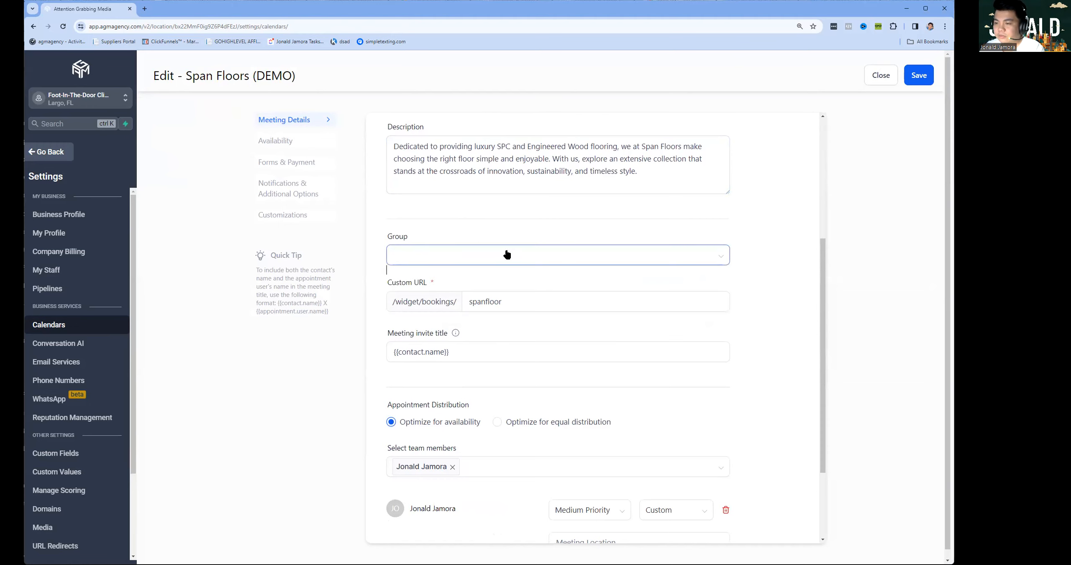
scroll(522, 287, "down", 1)
scroll(523, 285, "down", 3)
left_click(455, 235)
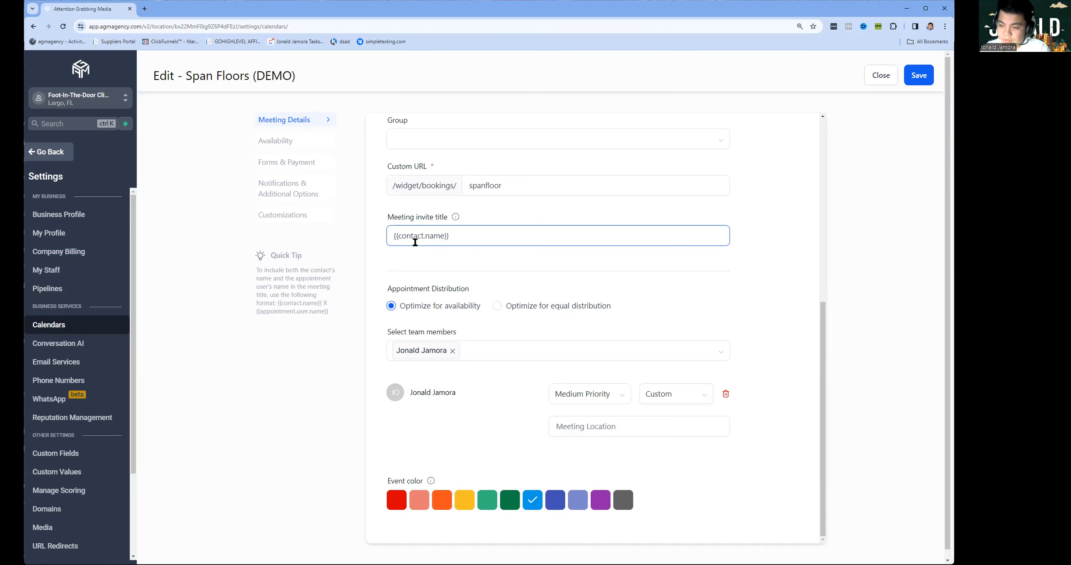
Prefix the invite title with 'Free Consultation for' and optimize for equal appointment distribution.
type("Free Consultation for")
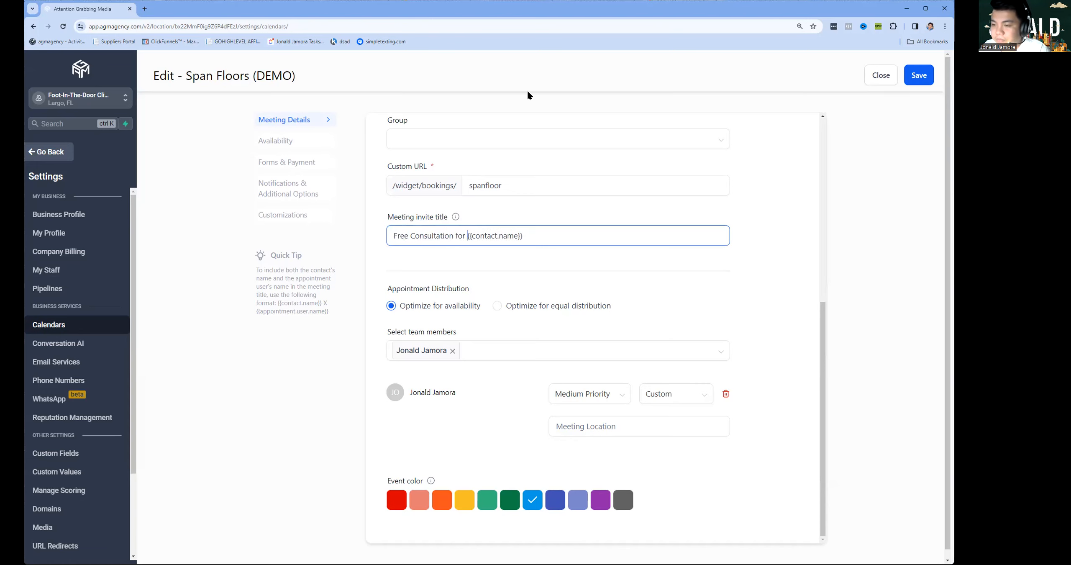
scroll(477, 305, "down", 1)
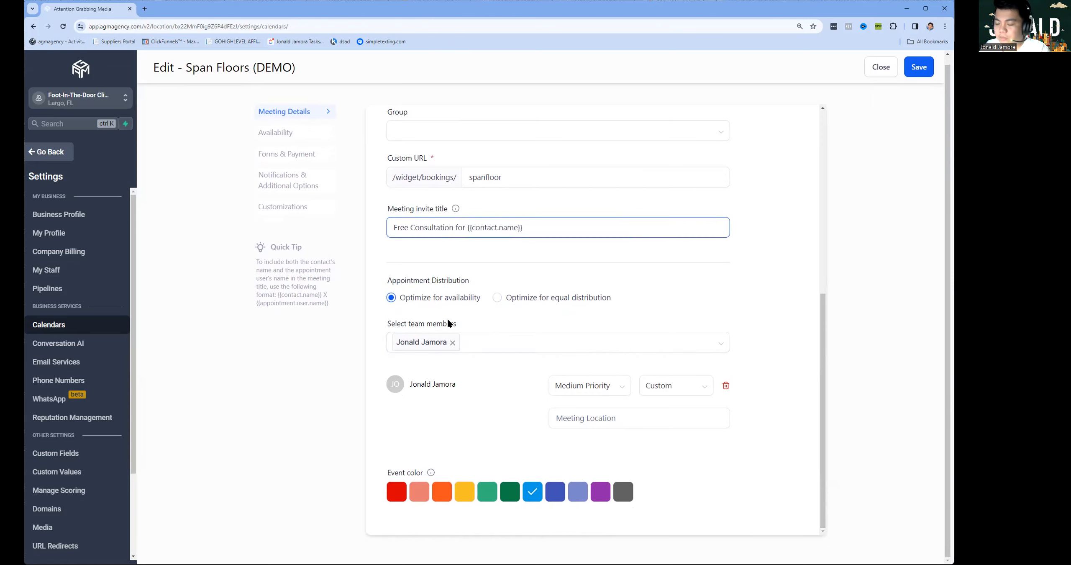
left_click(519, 305)
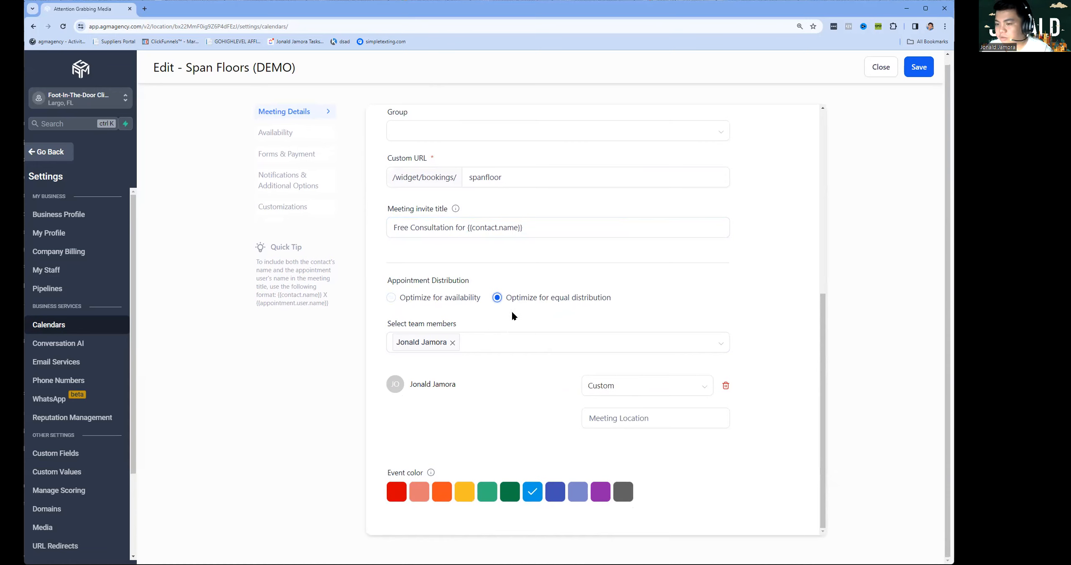
Make Zoom the team member's meeting location and save the meeting details.
left_click(614, 398)
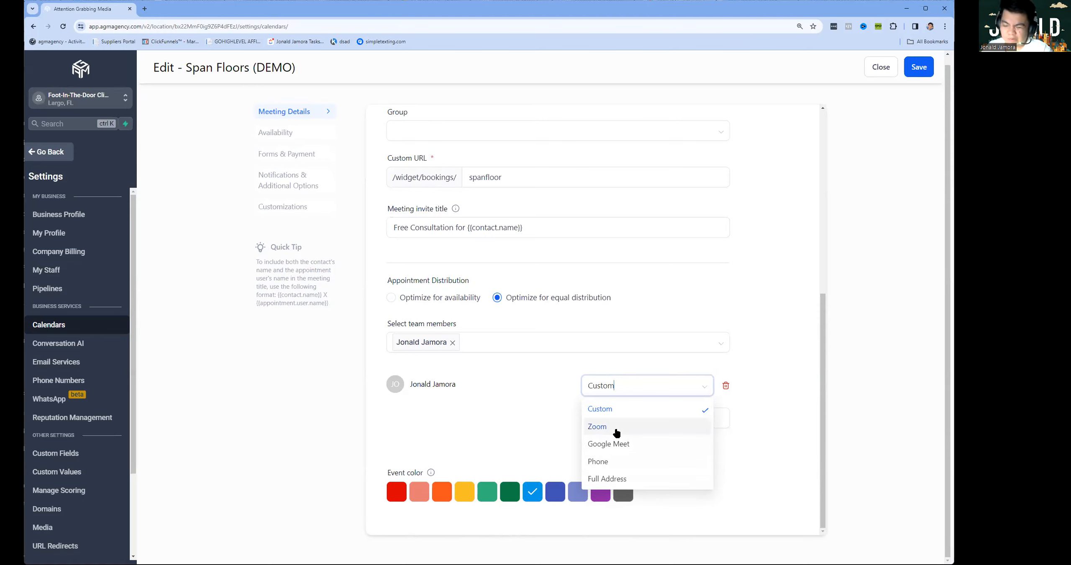
left_click(617, 431)
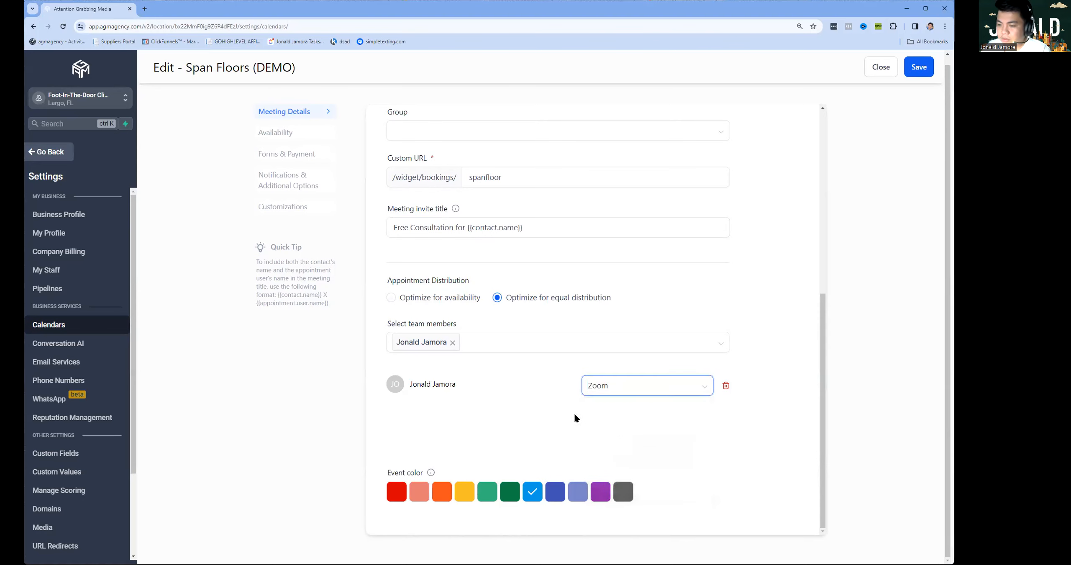
scroll(715, 241, "up", 8)
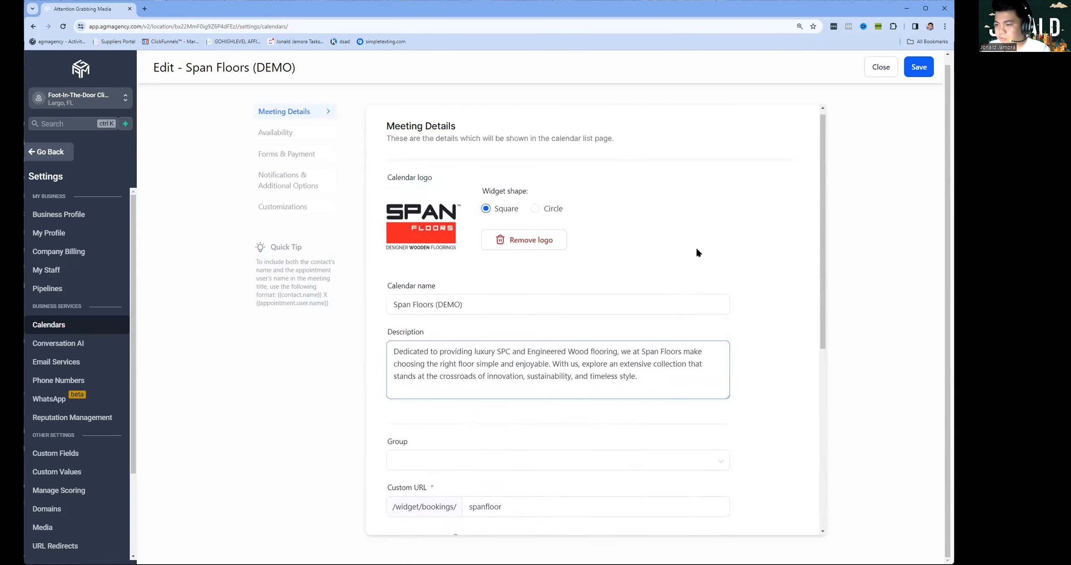
scroll(619, 368, "down", 8)
scroll(670, 211, "up", 6)
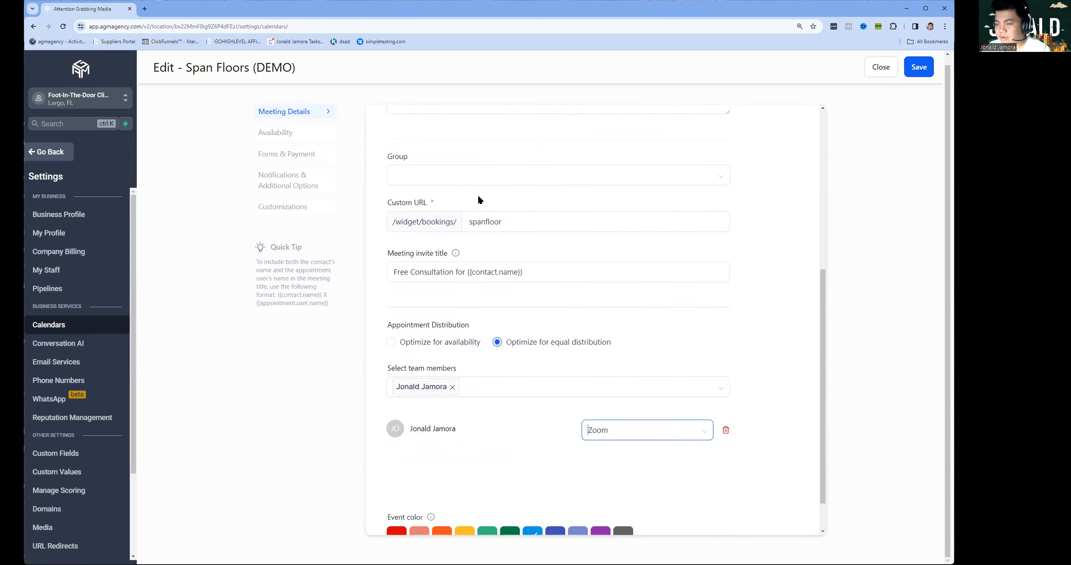
left_click(916, 69)
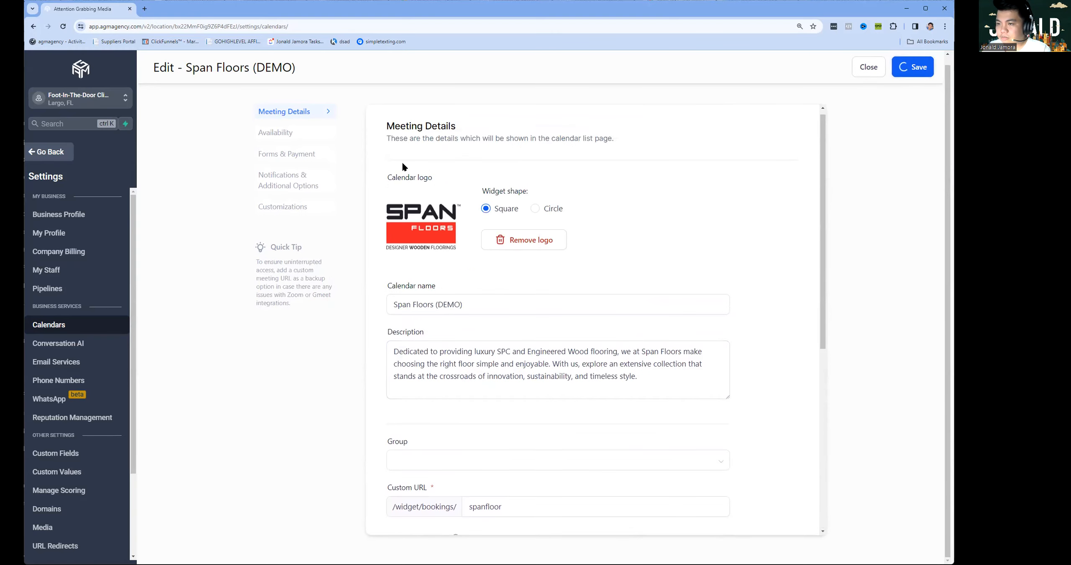
Set Monday's first availability block to 09:00–11:00 AM.
left_click(291, 134)
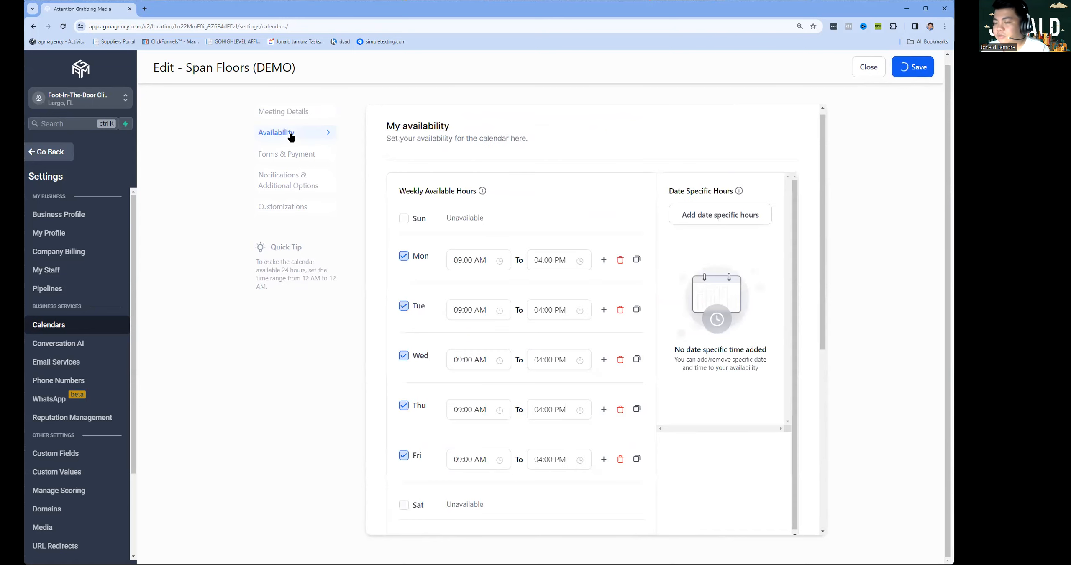
left_click(479, 267)
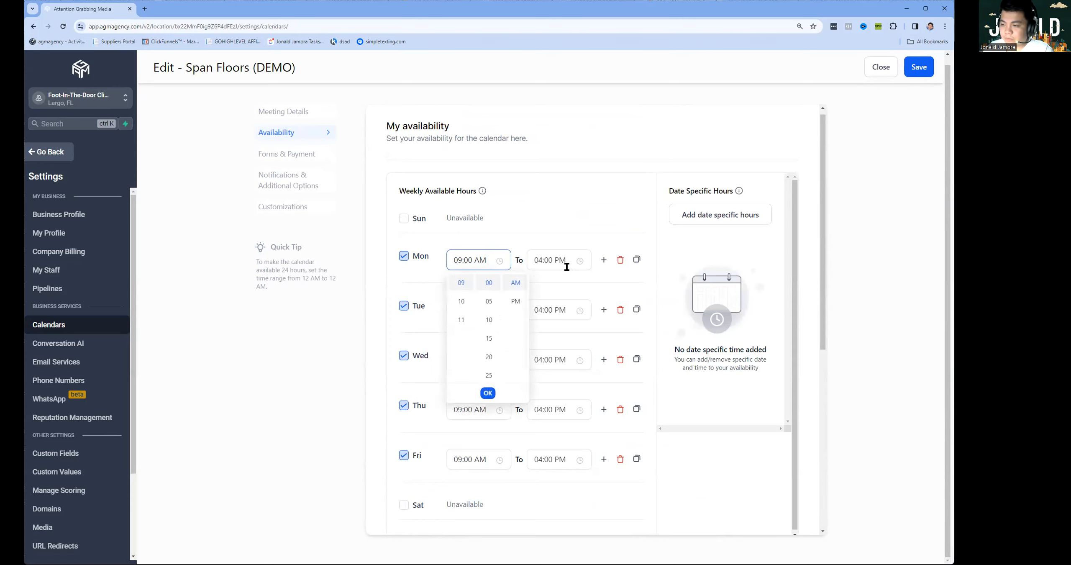
left_click(595, 257)
left_click(557, 261)
scroll(544, 339, "down", 5)
scroll(542, 365, "up", 2)
left_click(542, 359)
scroll(596, 282, "up", 1)
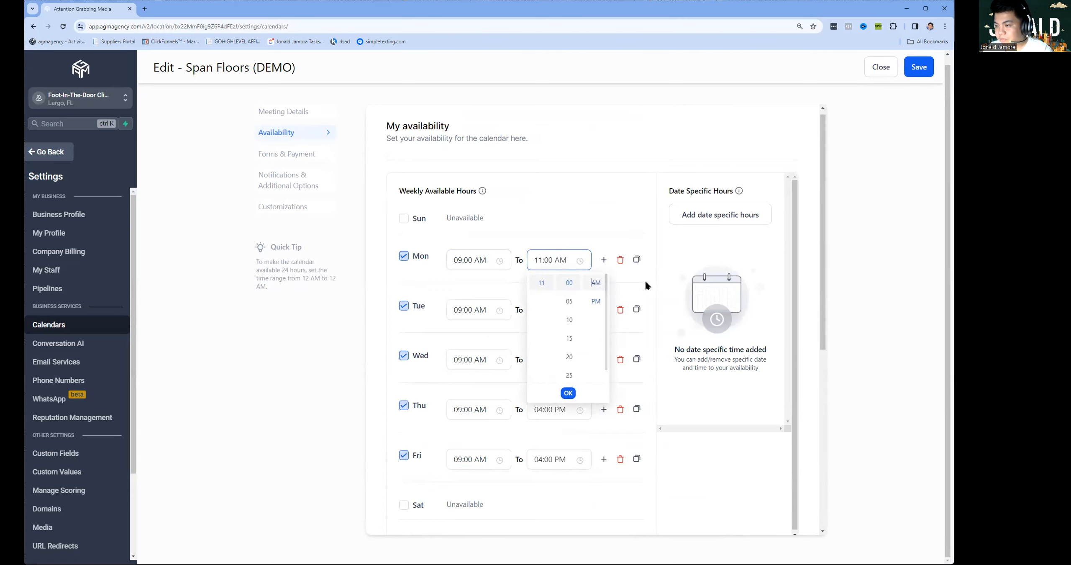
left_click(633, 275)
Add a second Monday block from 02:00 PM to 04:00 PM.
left_click(603, 260)
left_click(470, 289)
left_click(462, 344)
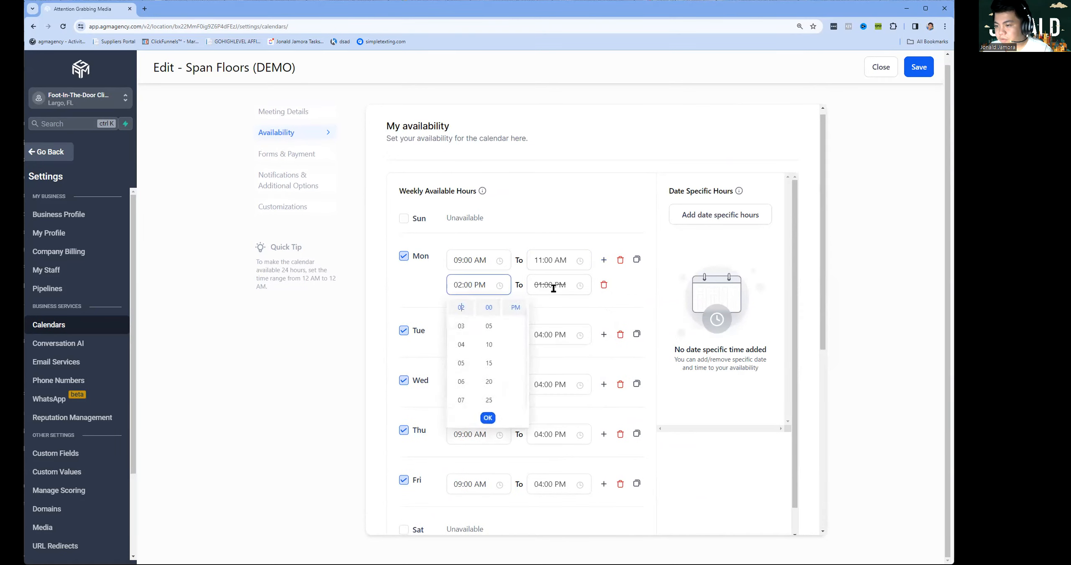
left_click(553, 289)
left_click(546, 362)
left_click(623, 290)
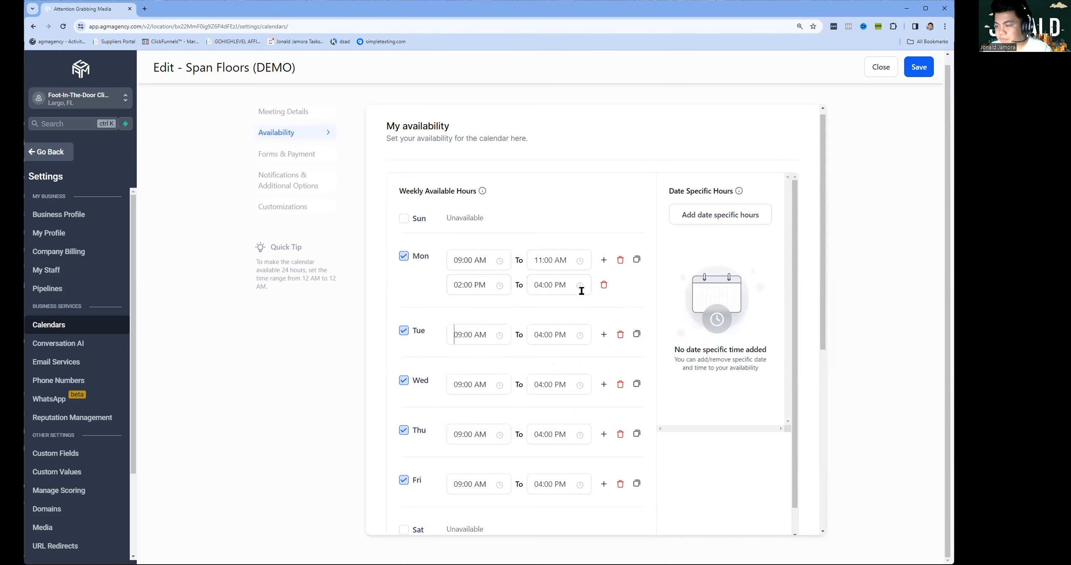
Copy Monday's two time blocks to Tuesday through Friday and save the availability.
left_click(636, 260)
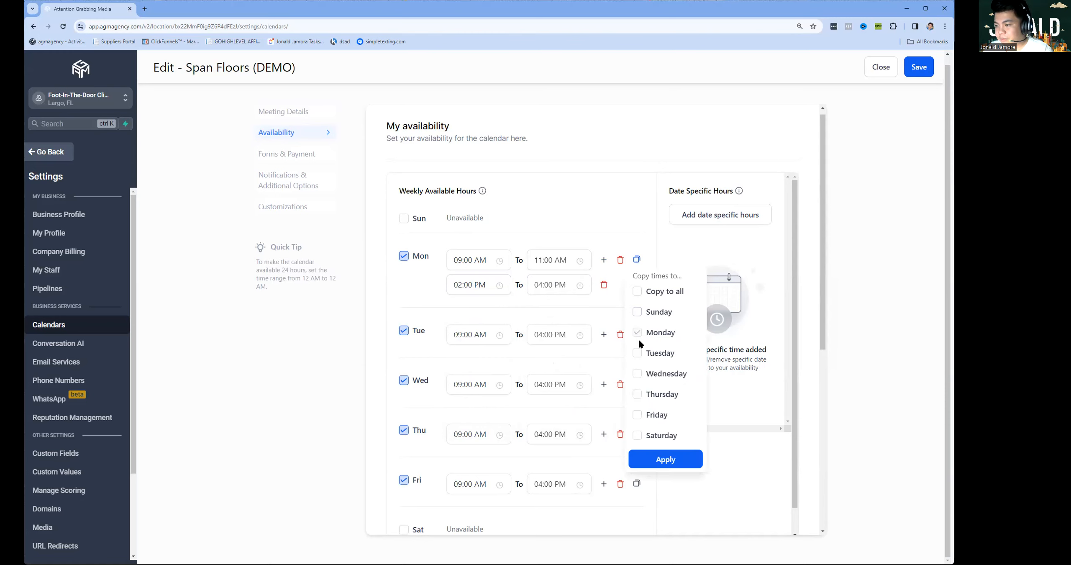
left_click(637, 353)
left_click(637, 353)
left_click(637, 373)
left_click(637, 394)
left_click(637, 415)
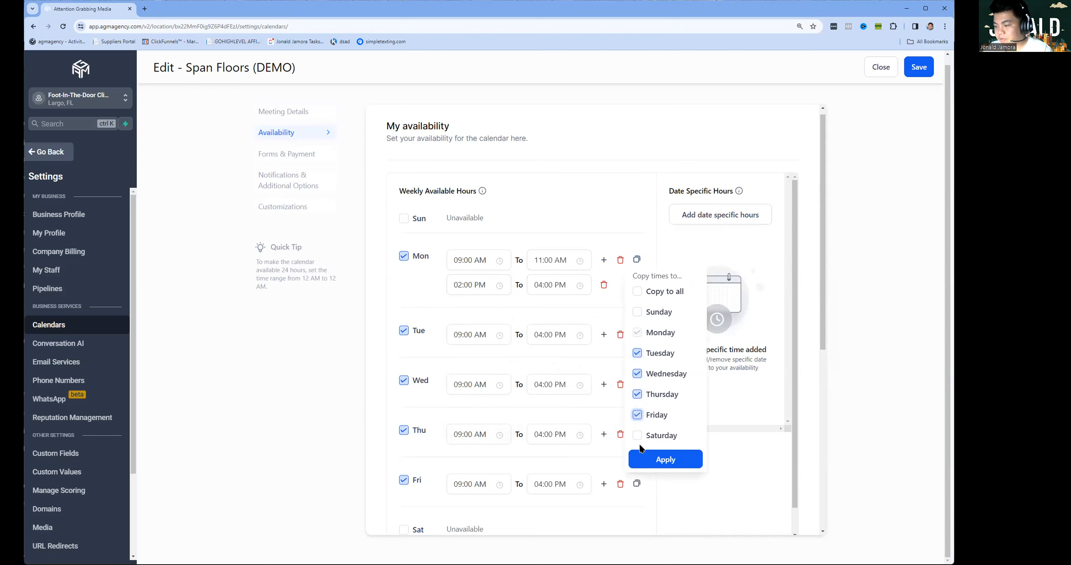
left_click(670, 460)
scroll(497, 334, "down", 3)
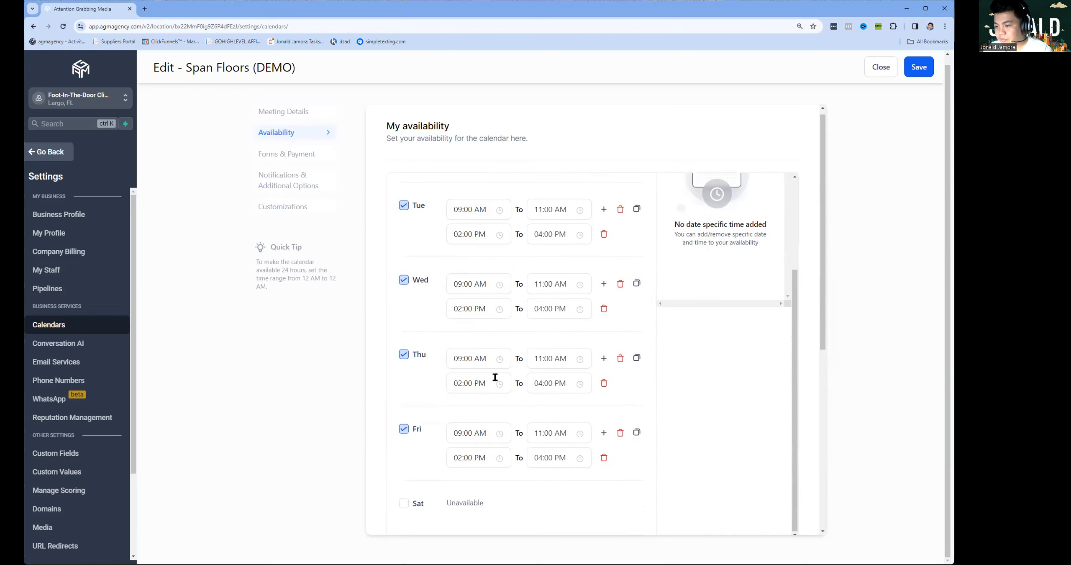
scroll(494, 372, "up", 3)
scroll(661, 318, "down", 3)
scroll(663, 343, "up", 3)
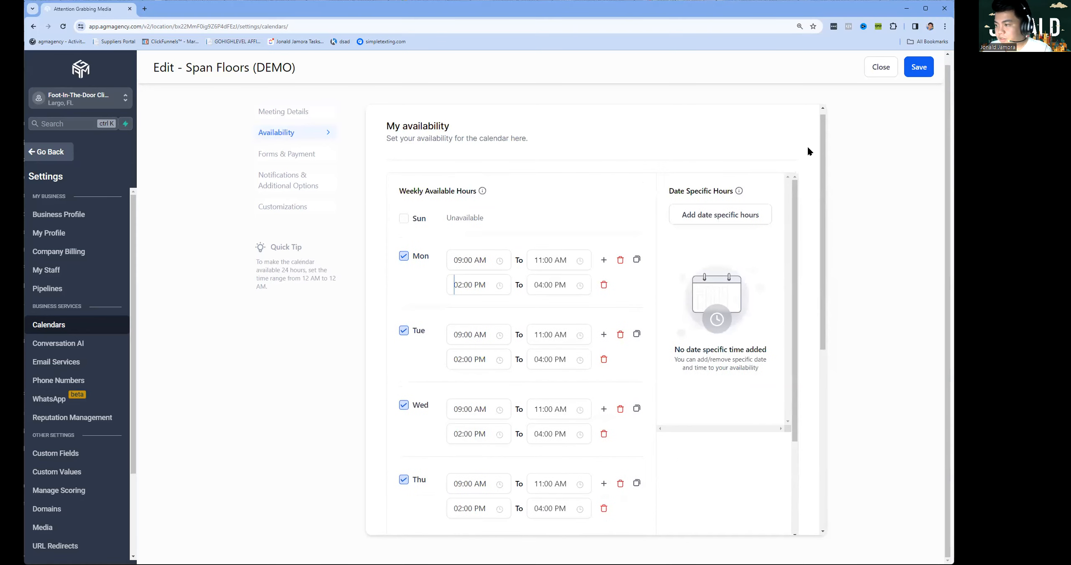
left_click(919, 67)
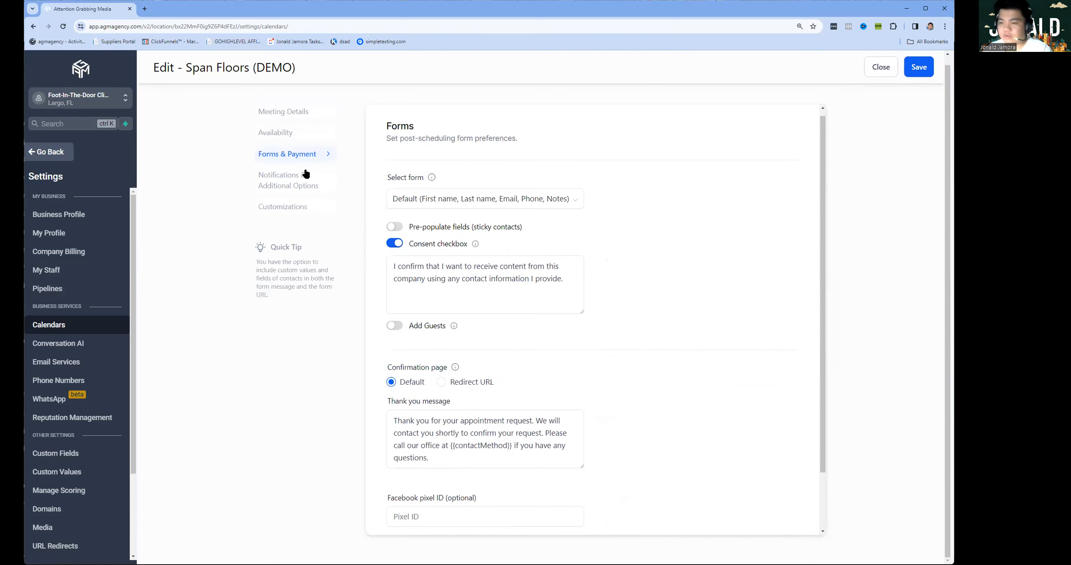
Choose the personal calendar form for bookings, leaving Add Guests switched off.
left_click(412, 200)
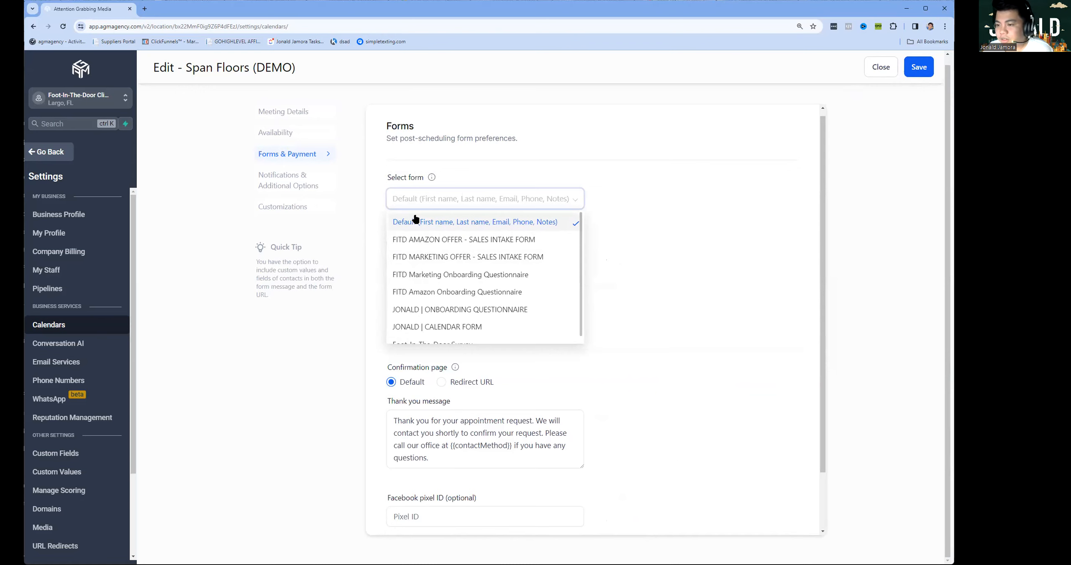
scroll(461, 281, "down", 1)
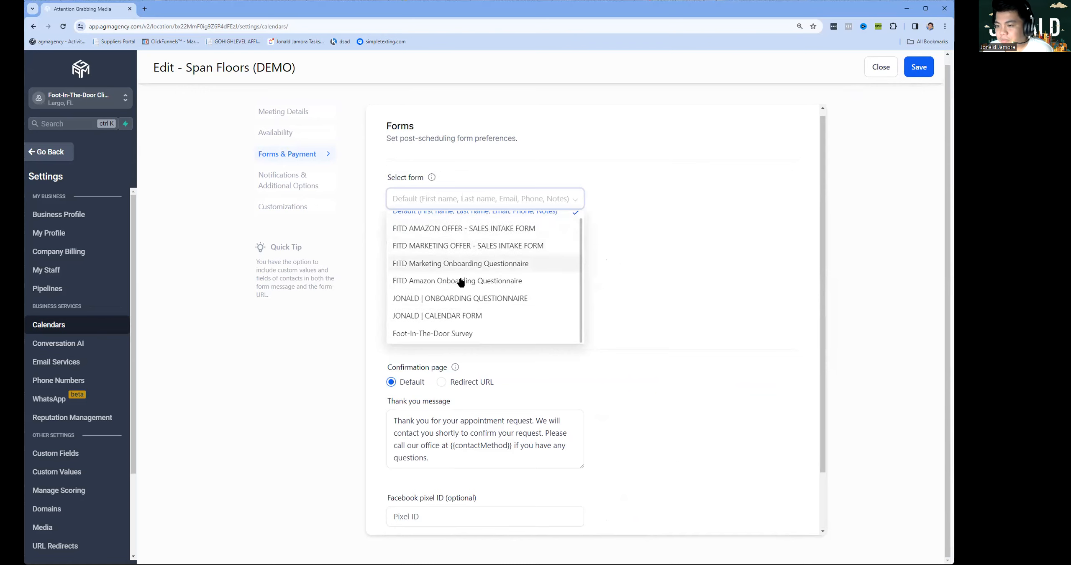
left_click(451, 317)
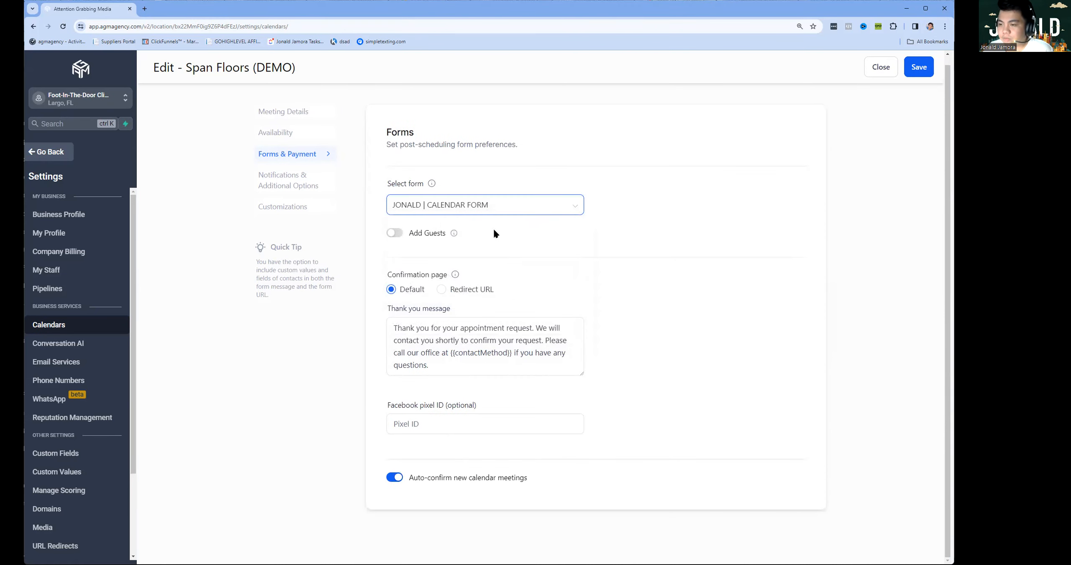
left_click(396, 238)
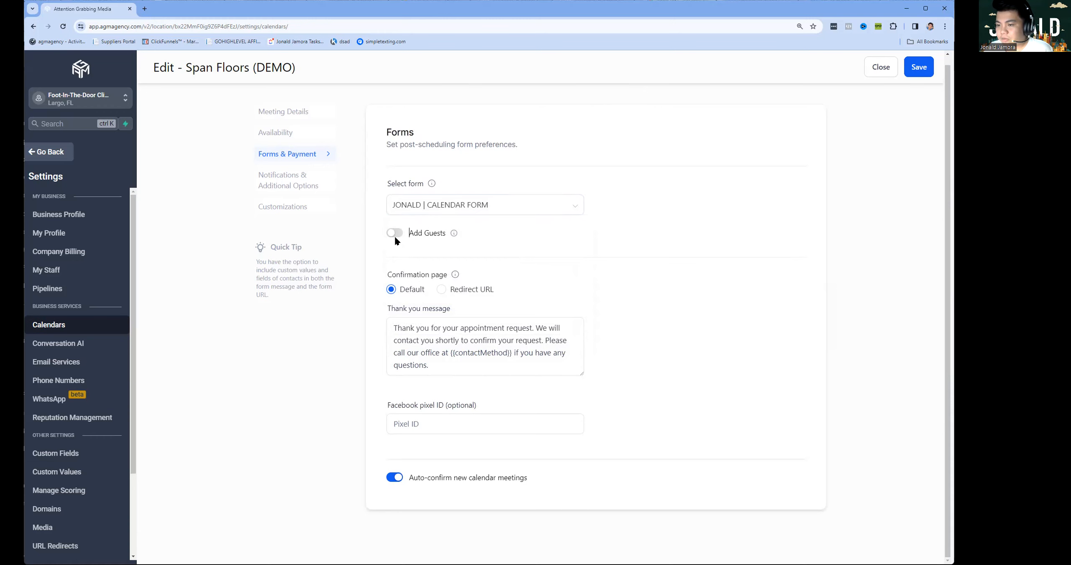
left_click(395, 236)
left_click(396, 237)
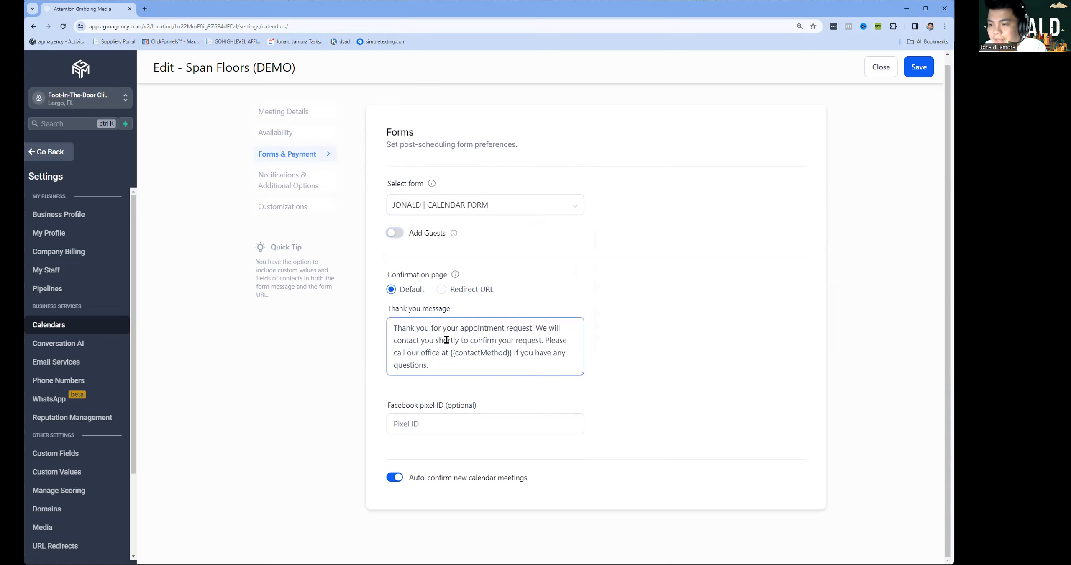
Keep the Default thank-you confirmation instead of a redirect URL and save the form settings.
left_click(440, 290)
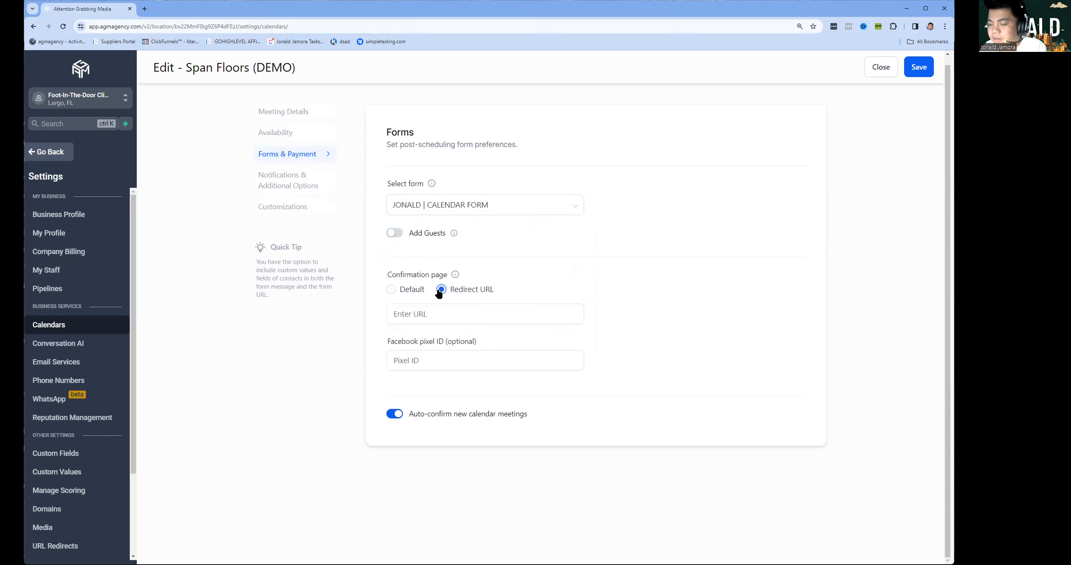
left_click(412, 290)
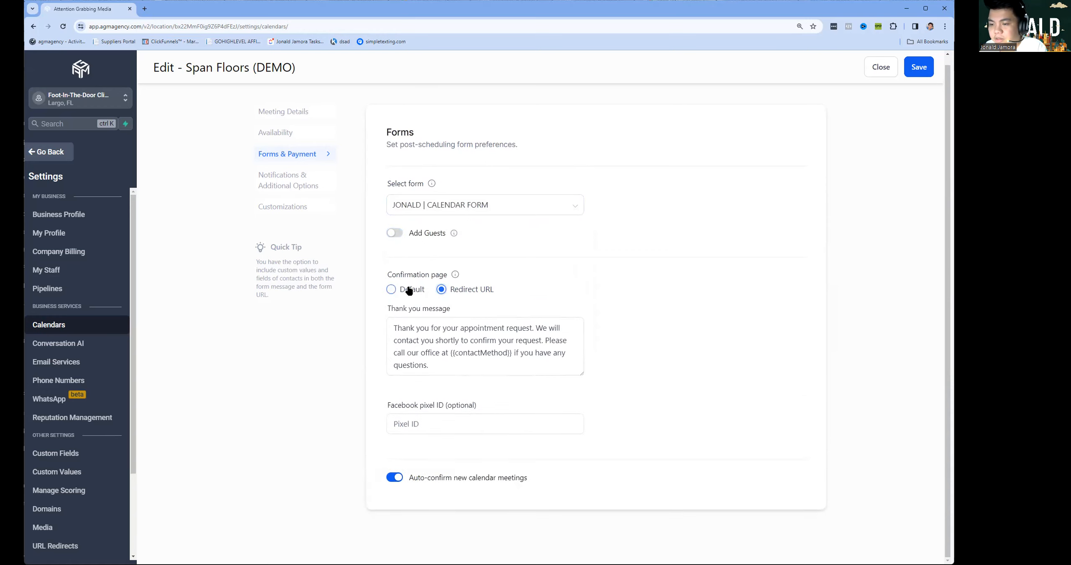
left_click(919, 71)
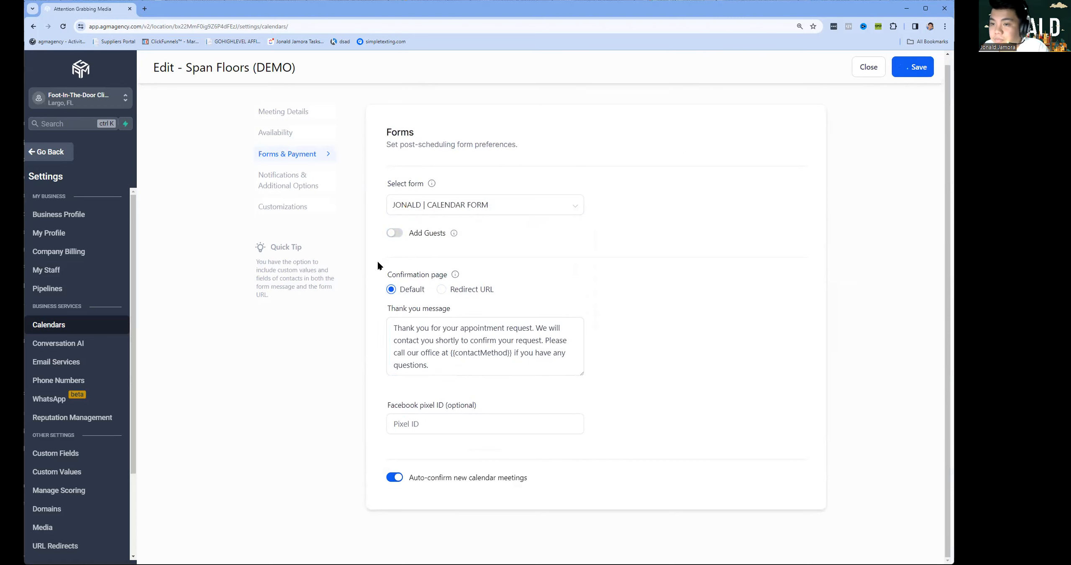
left_click(301, 184)
Send the acknowledgement email to the contact and assigned user, without additional email recipients.
left_click(498, 209)
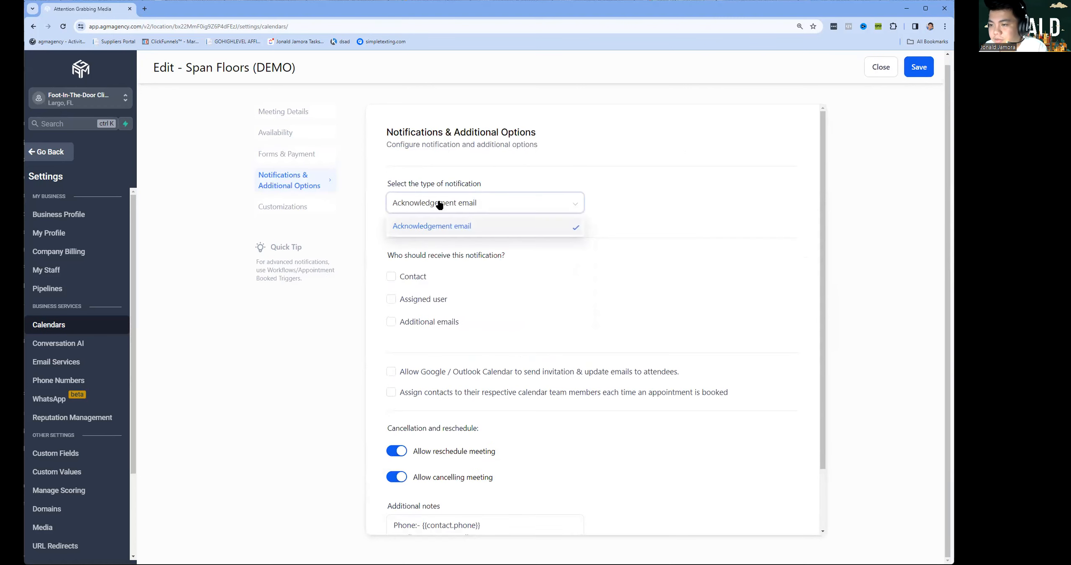
left_click(464, 232)
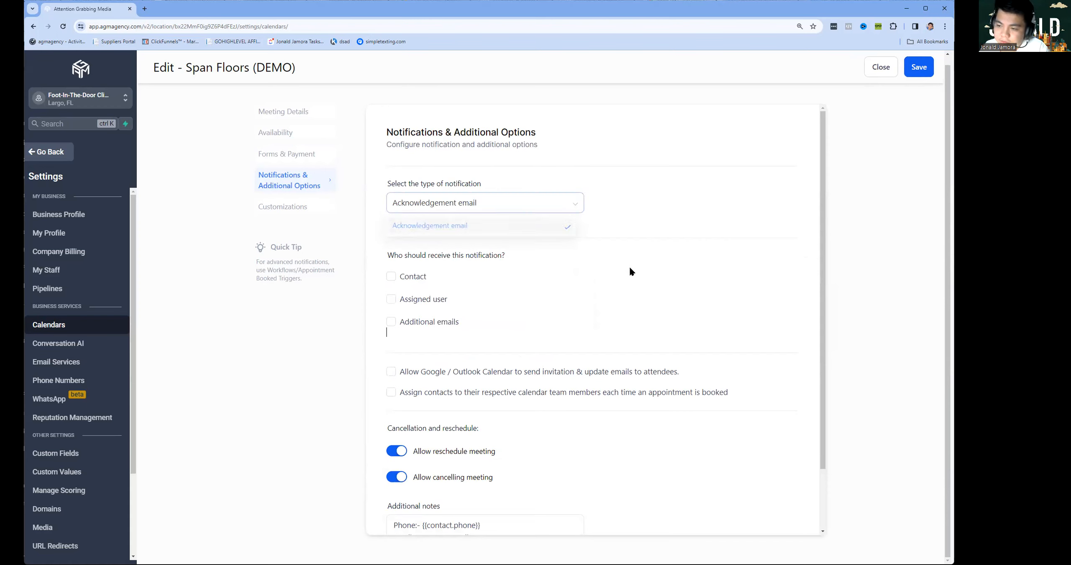
left_click(406, 279)
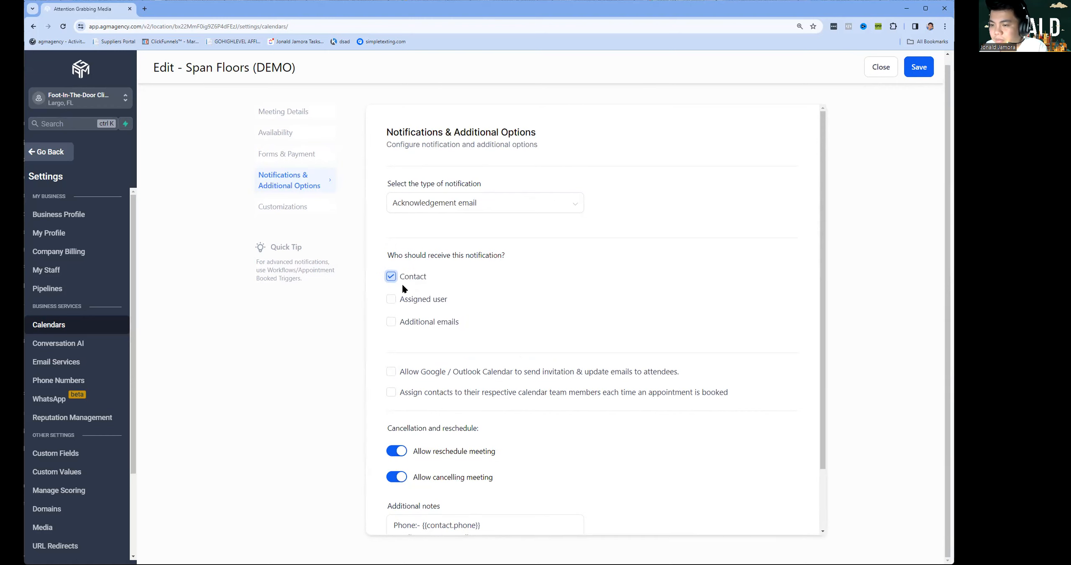
left_click(402, 299)
left_click(435, 326)
left_click(427, 325)
left_click(427, 325)
left_click(437, 358)
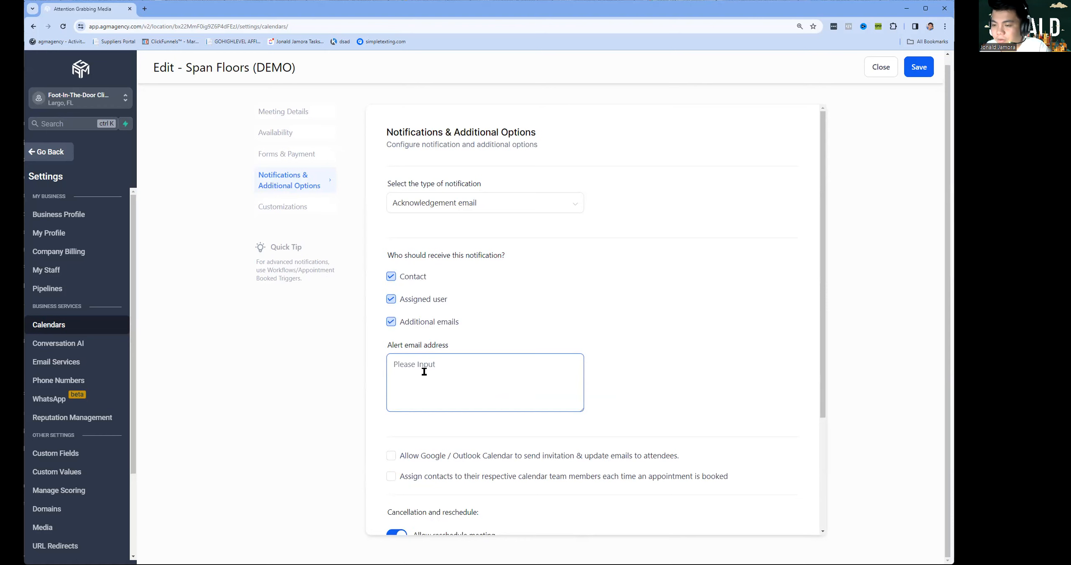
left_click(389, 323)
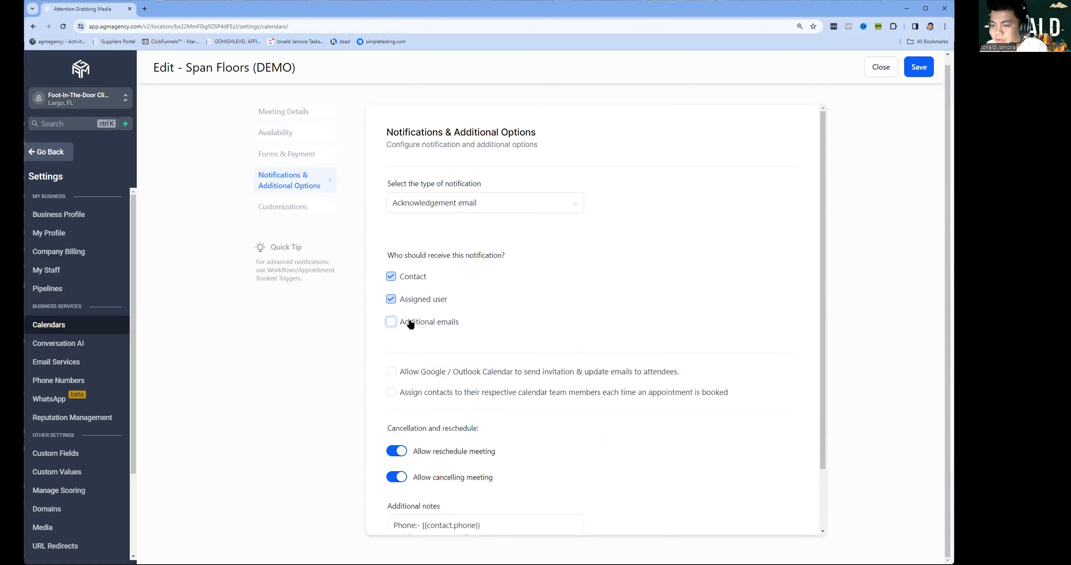
Enable Google/Outlook invitations and contact assignment to team members, skipping already-assigned contacts, then save.
scroll(418, 261, "down", 2)
left_click(433, 305)
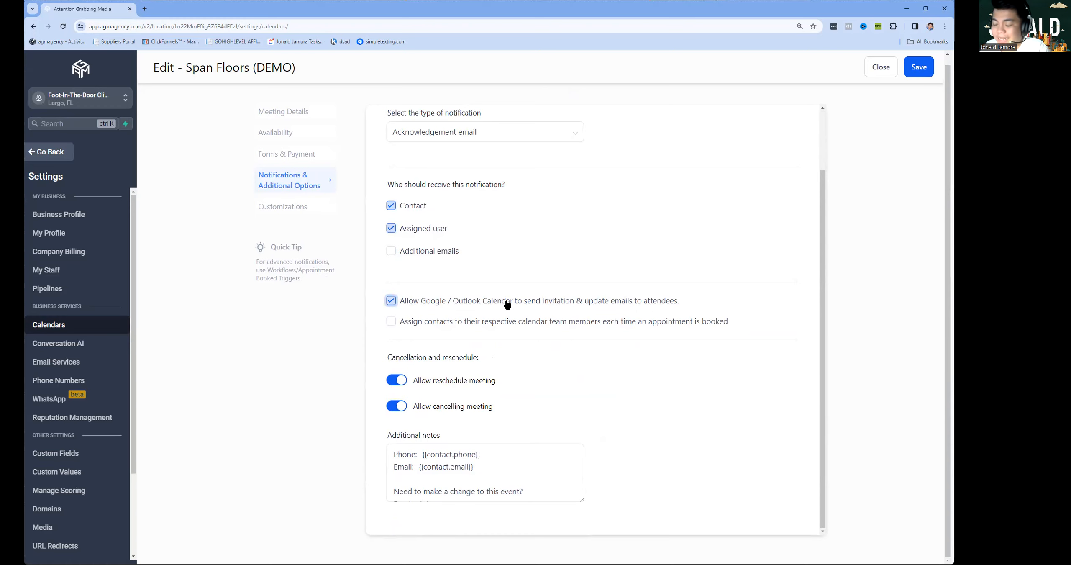
left_click(457, 326)
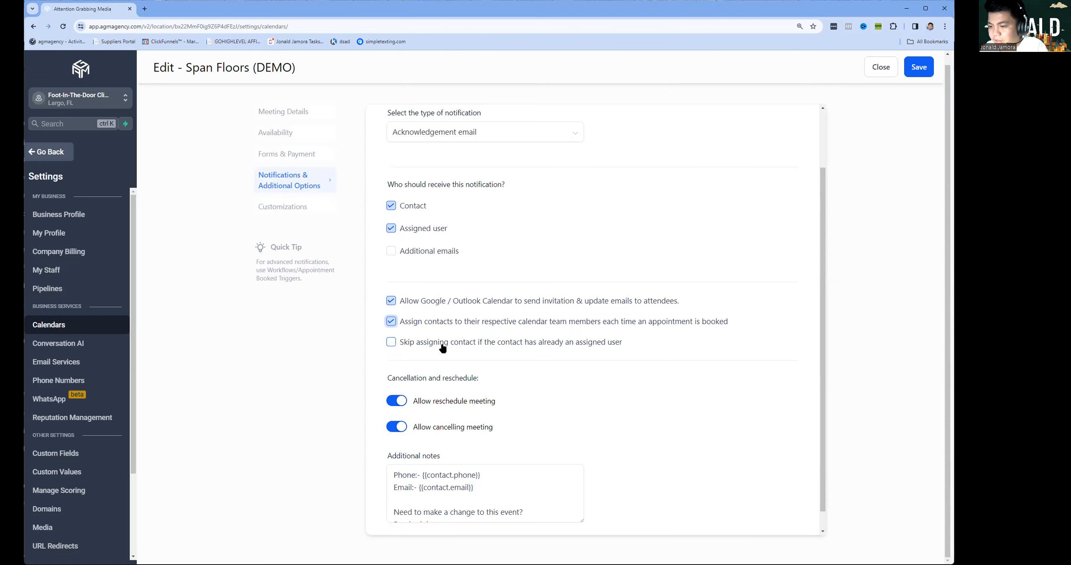
left_click(528, 344)
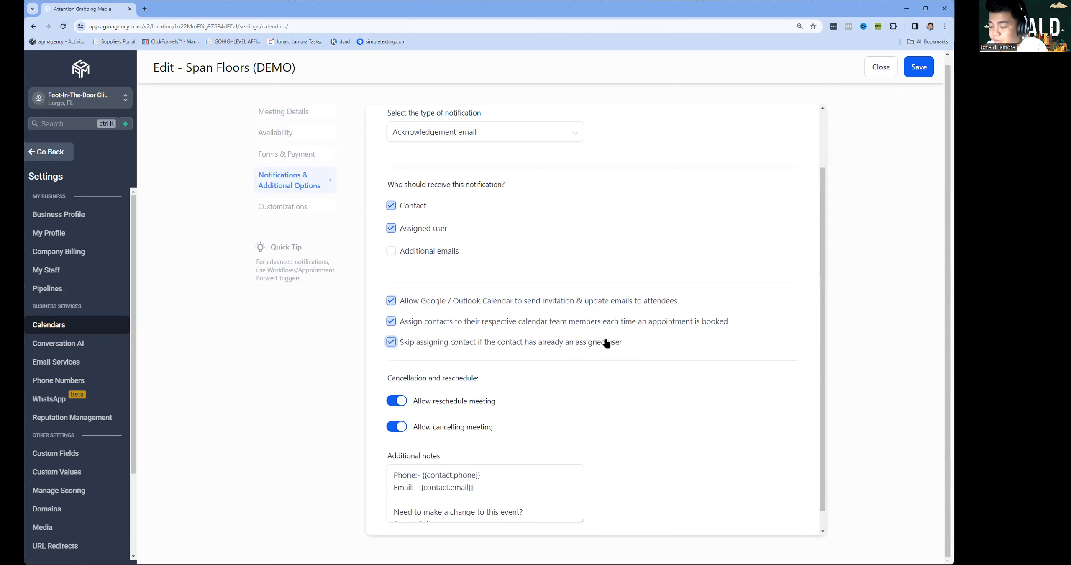
scroll(452, 342, "down", 1)
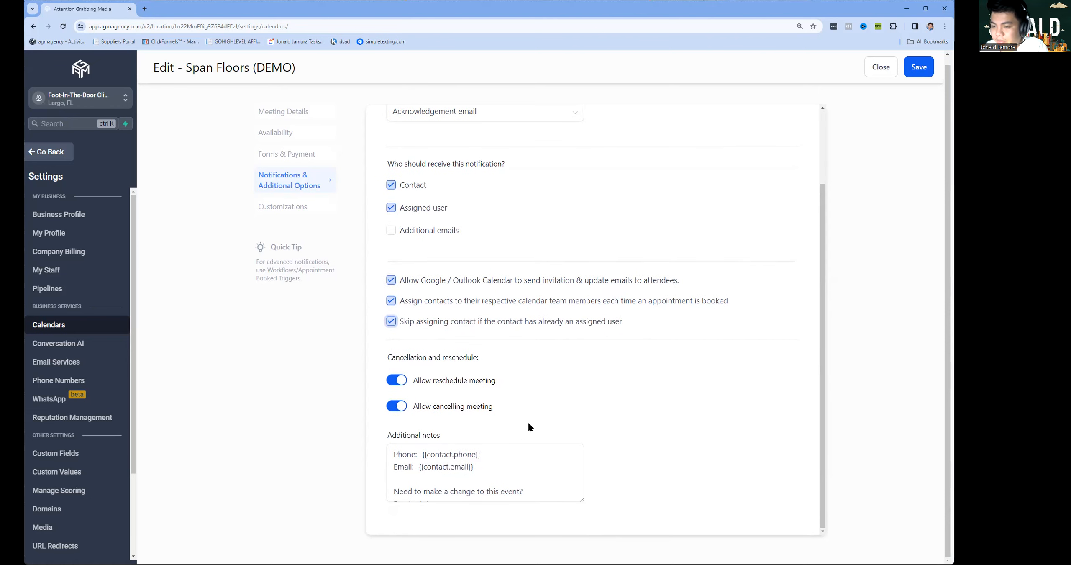
left_click(919, 67)
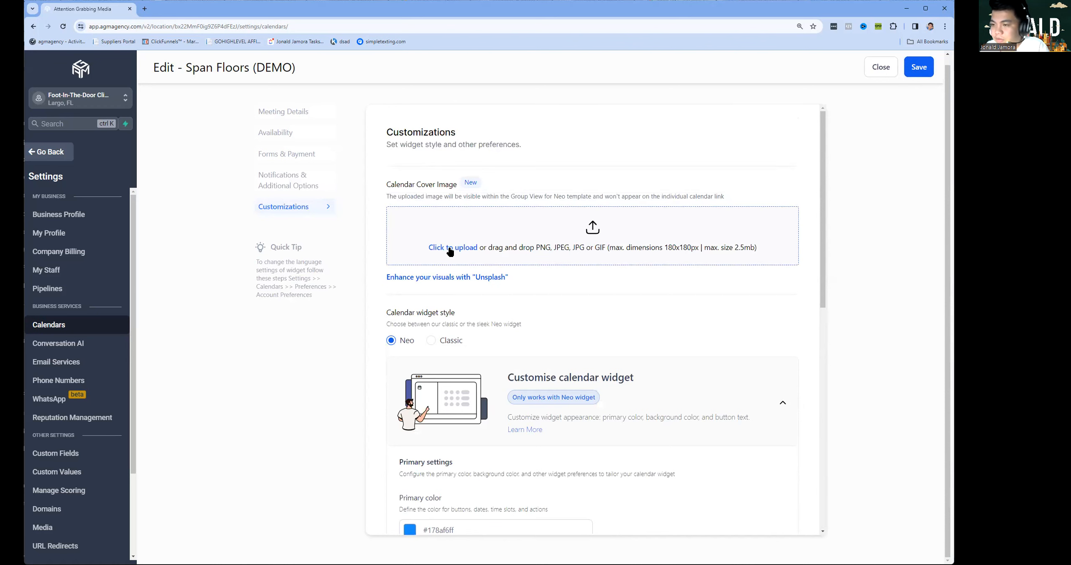
Start a cover image upload with the Bali House-15 picture, then cancel it.
left_click(437, 254)
left_click(491, 270)
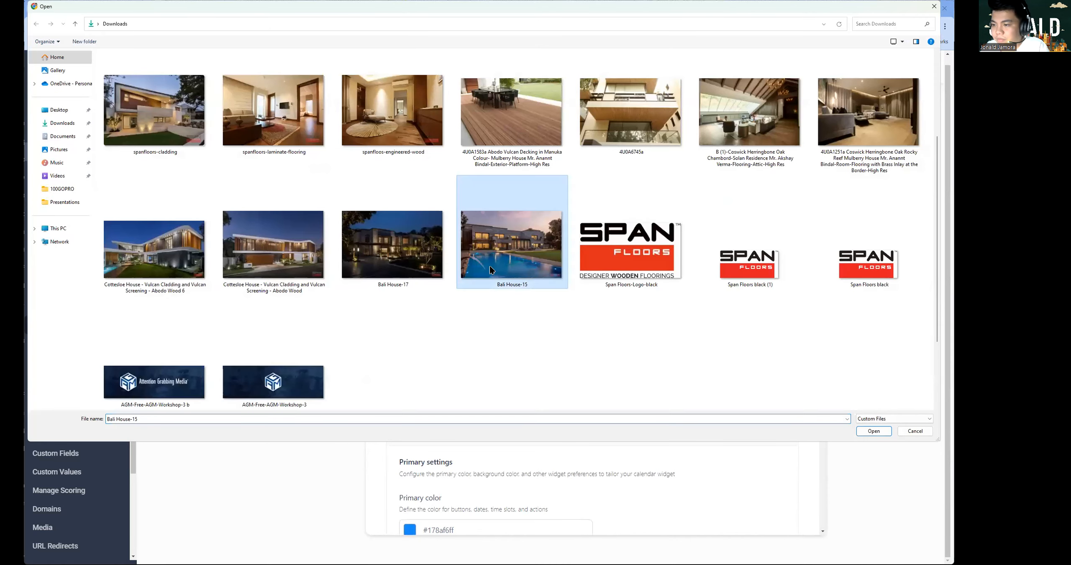
left_click(915, 431)
scroll(638, 296, "down", 2)
scroll(627, 297, "up", 2)
scroll(569, 337, "down", 3)
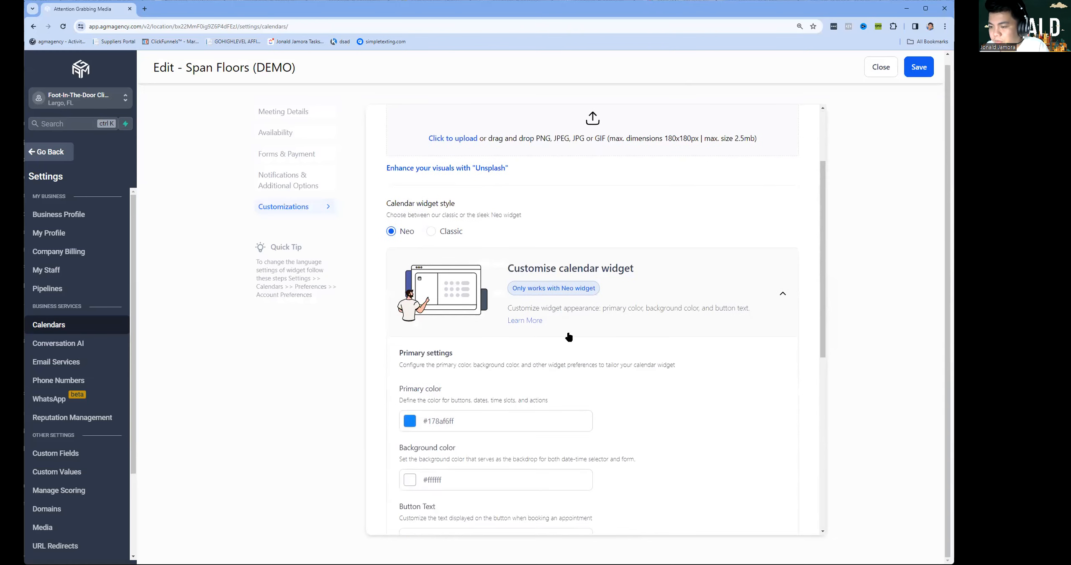
Switch the calendar widget to the Classic style and save the customizations.
left_click(436, 234)
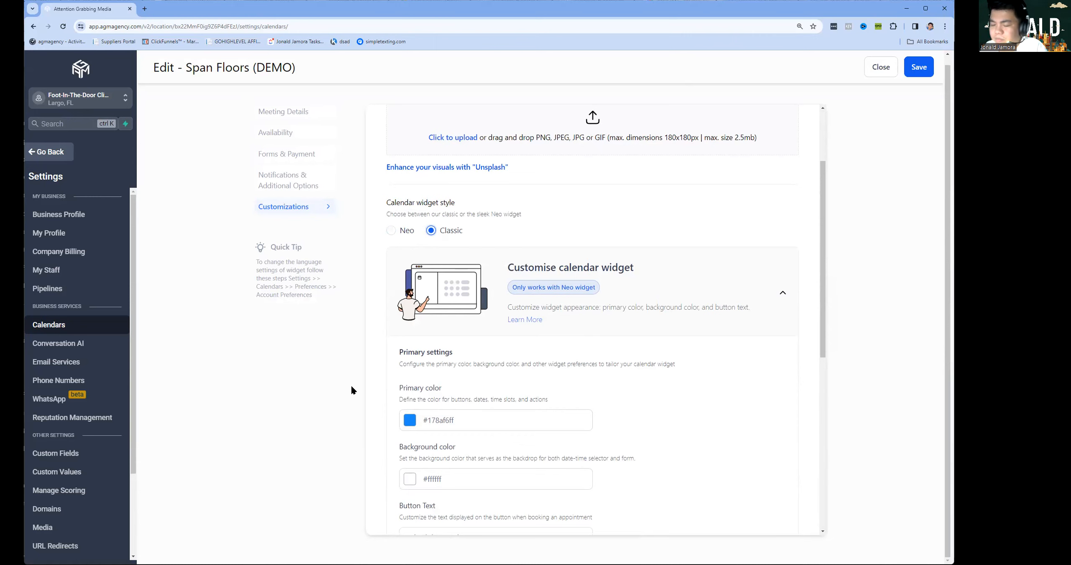
scroll(424, 360, "down", 3)
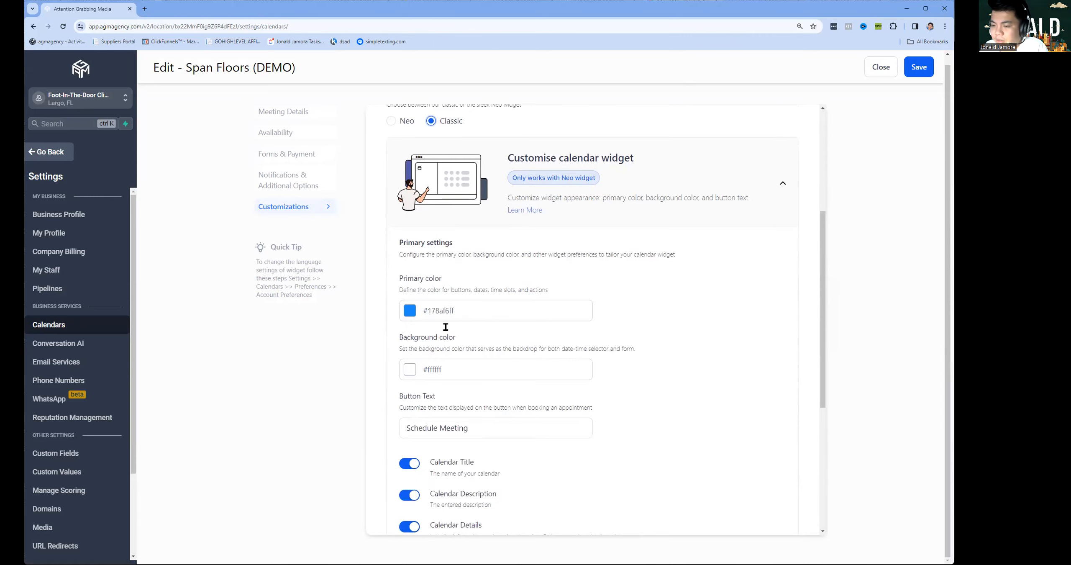
scroll(446, 327, "down", 5)
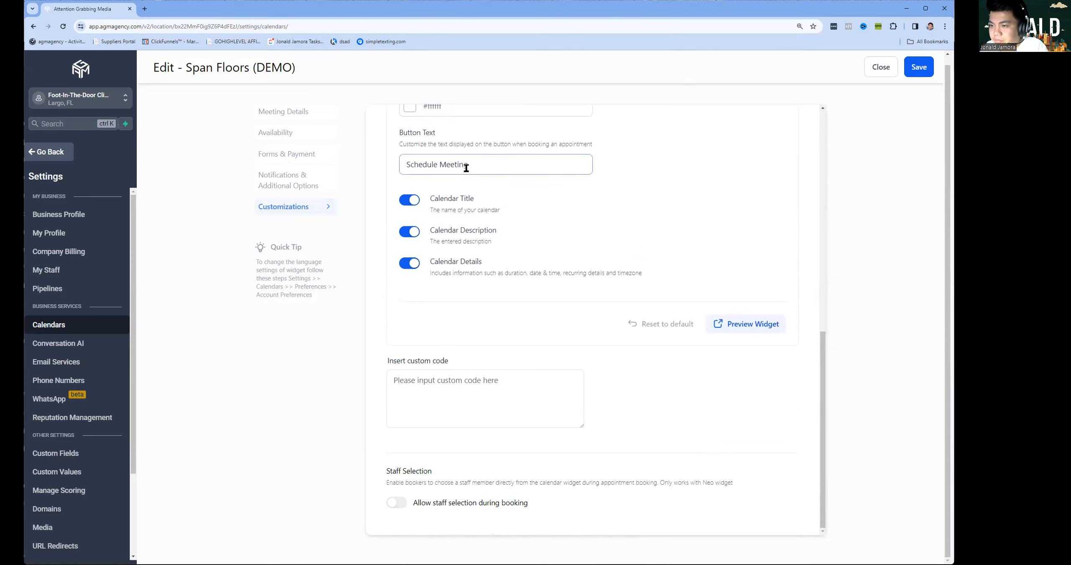
triple_click(498, 168)
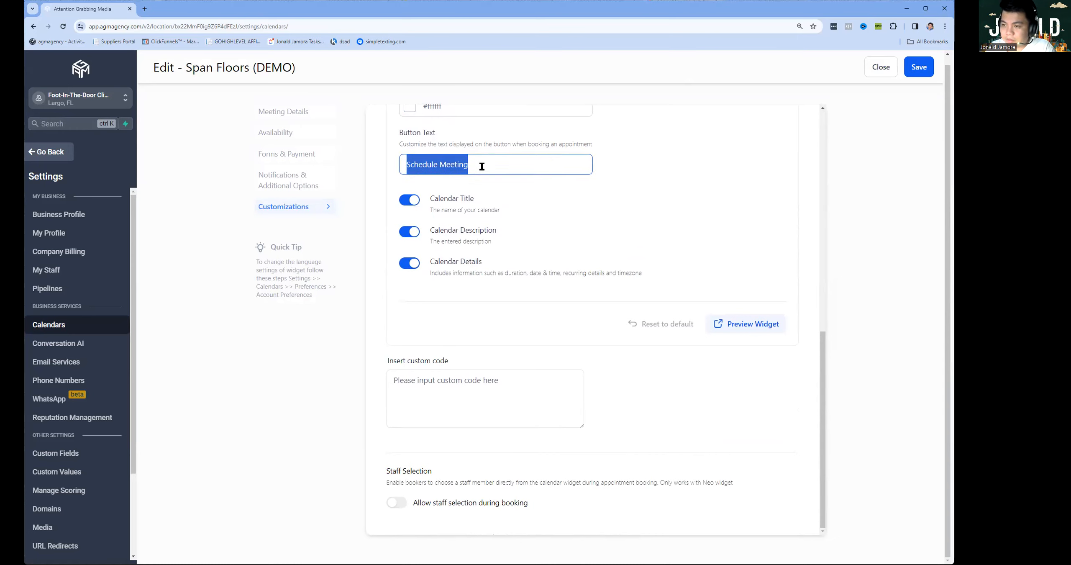
key("alt+Tab")
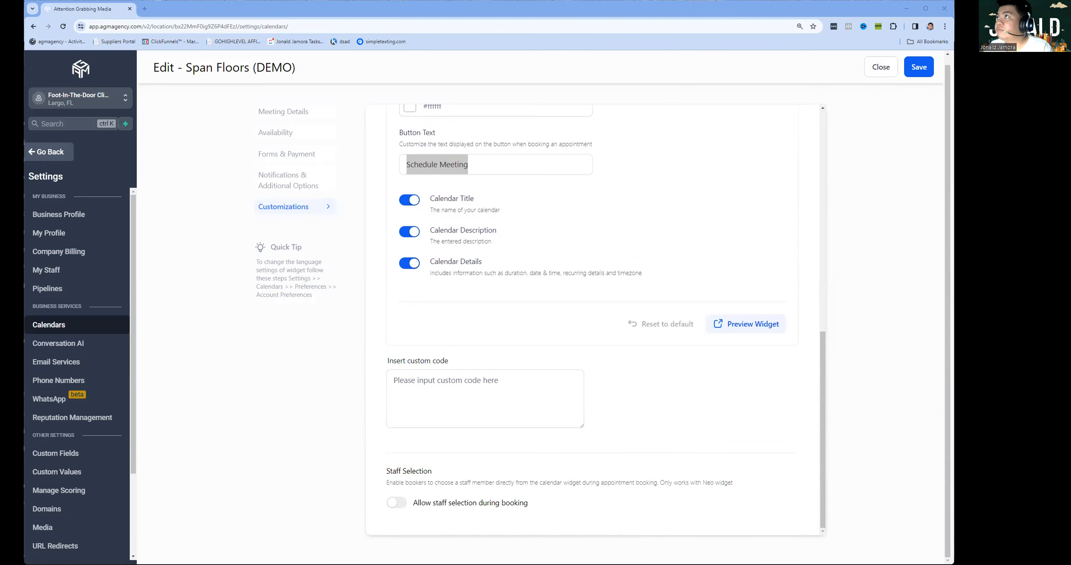
left_click(919, 66)
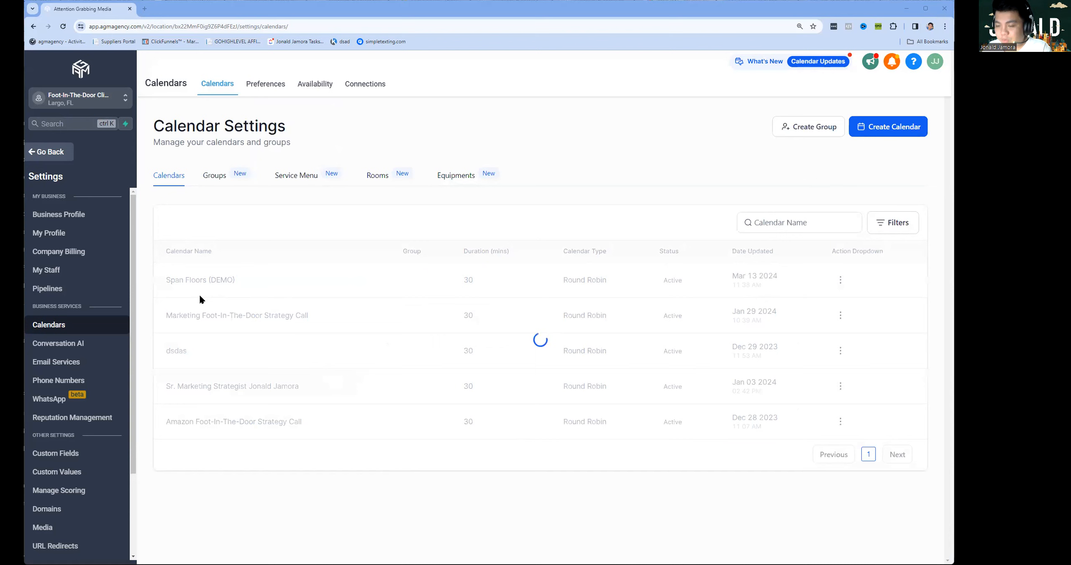
Return to the main app and begin a new funnel from the Funnels list.
left_click(67, 161)
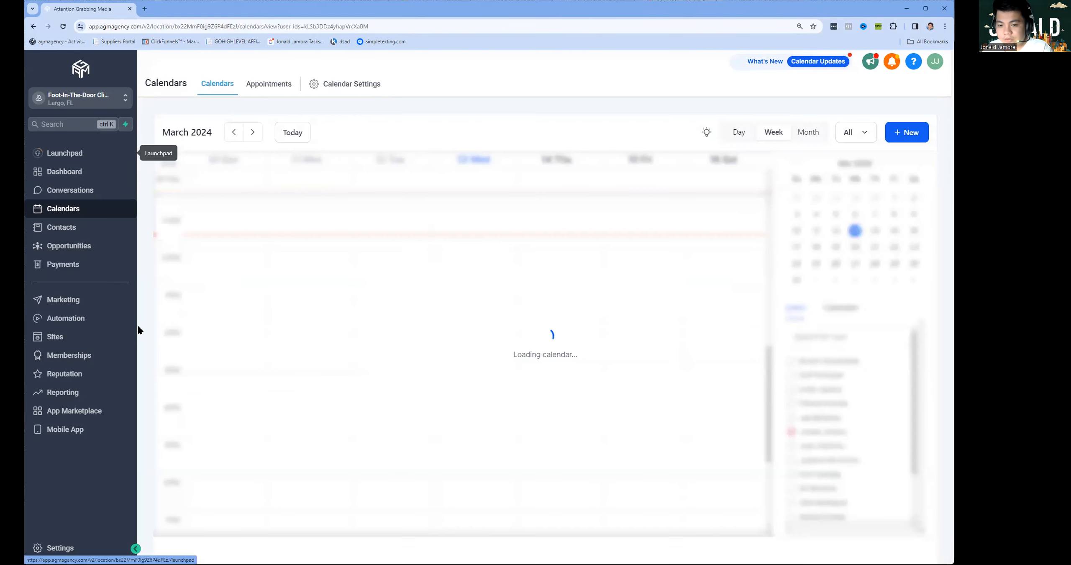
left_click(99, 345)
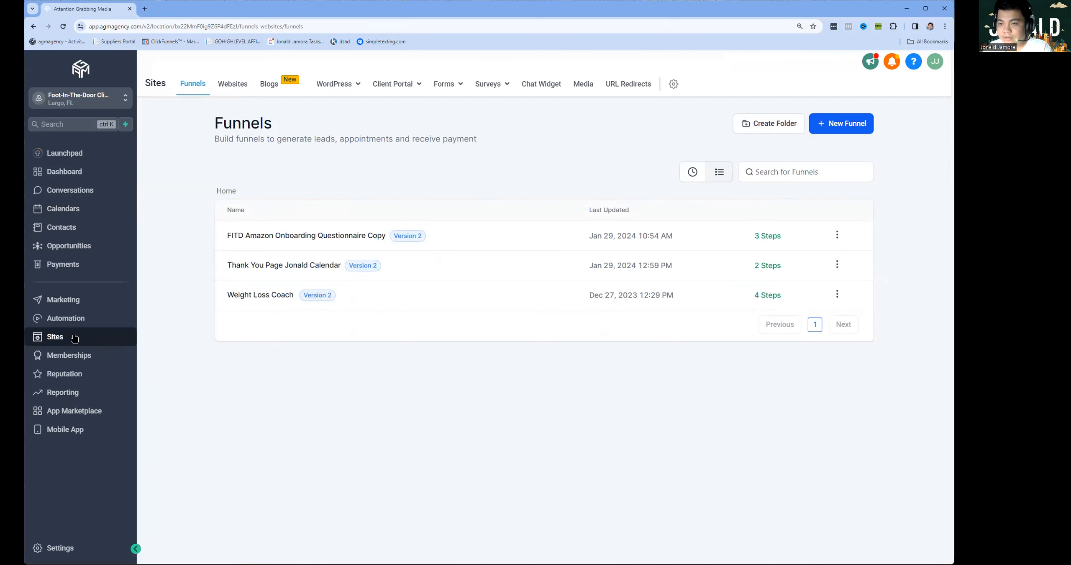
left_click(835, 124)
Name the blank funnel 'Span Floors Consultation (DEMO ONLY)' and create it.
left_click(402, 311)
type("SPan Fun")
key("ctrl+a")
type("Span Floors ")
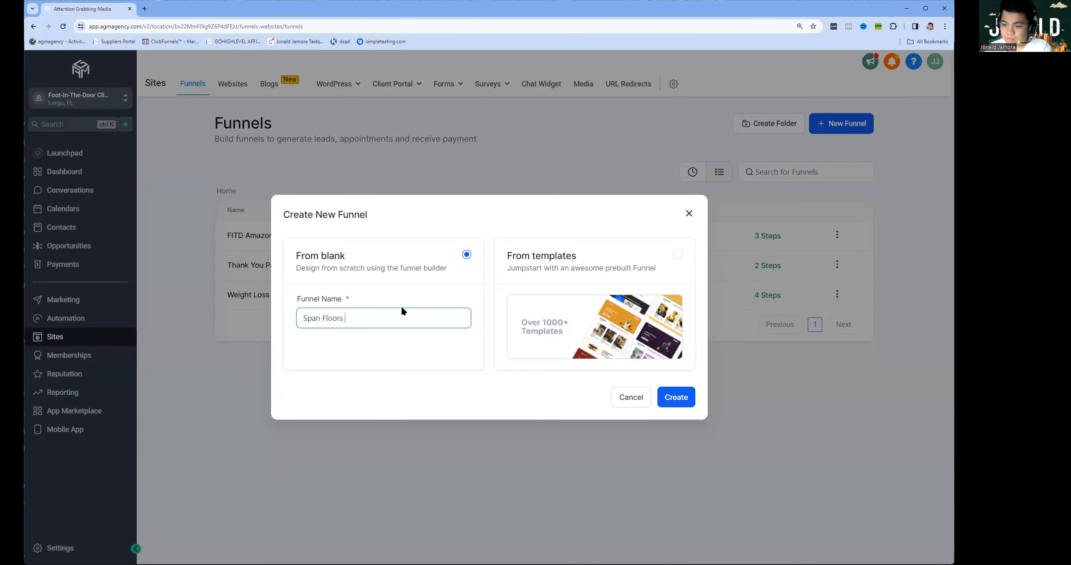
type("Consul")
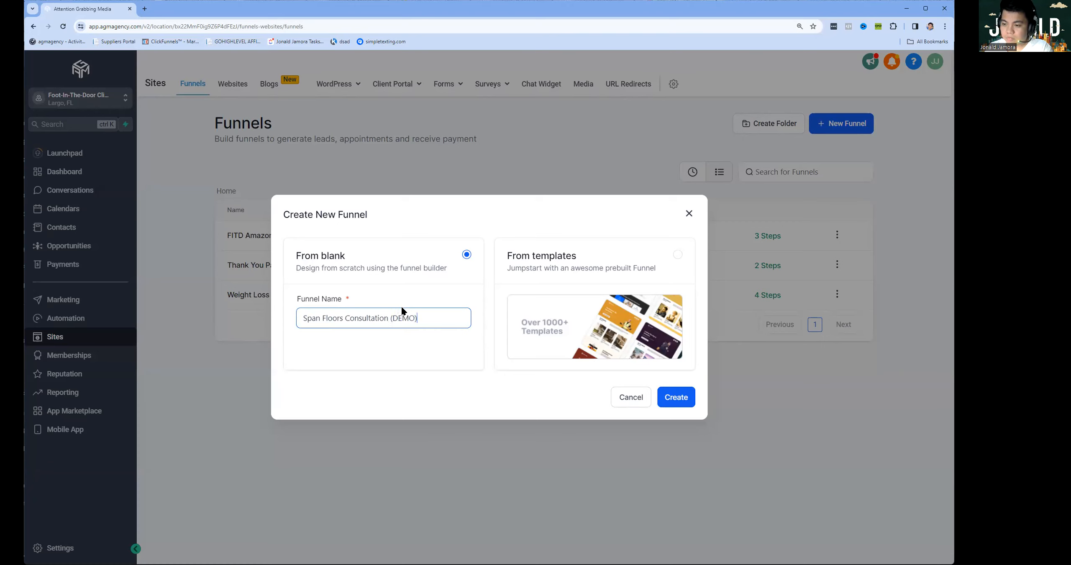
type("tation (DEMO ONLY(")
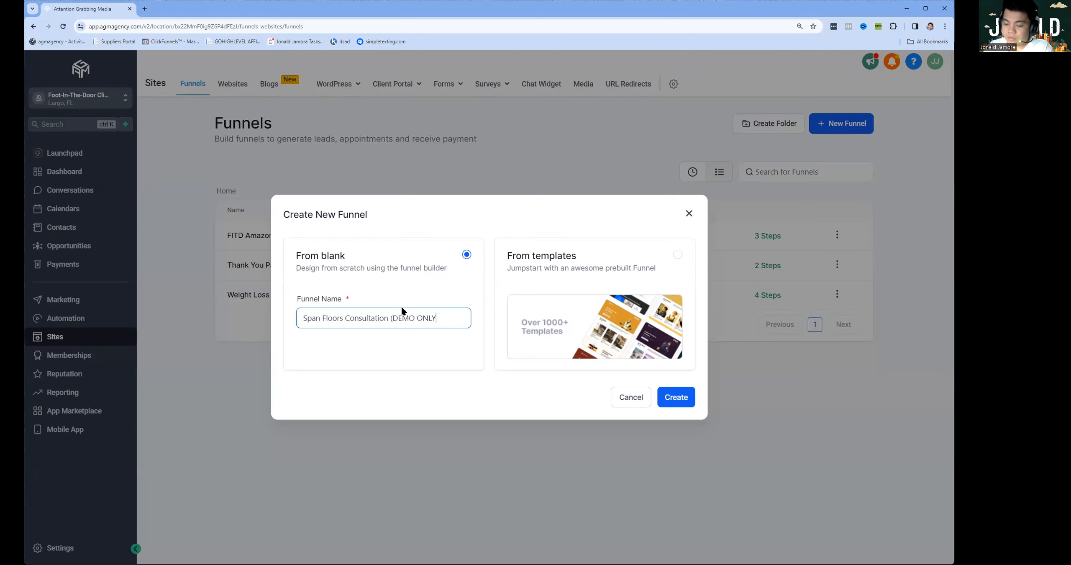
key("ctrl+a")
key("Right")
key("BackSpace")
type(")")
key("ctrl+a")
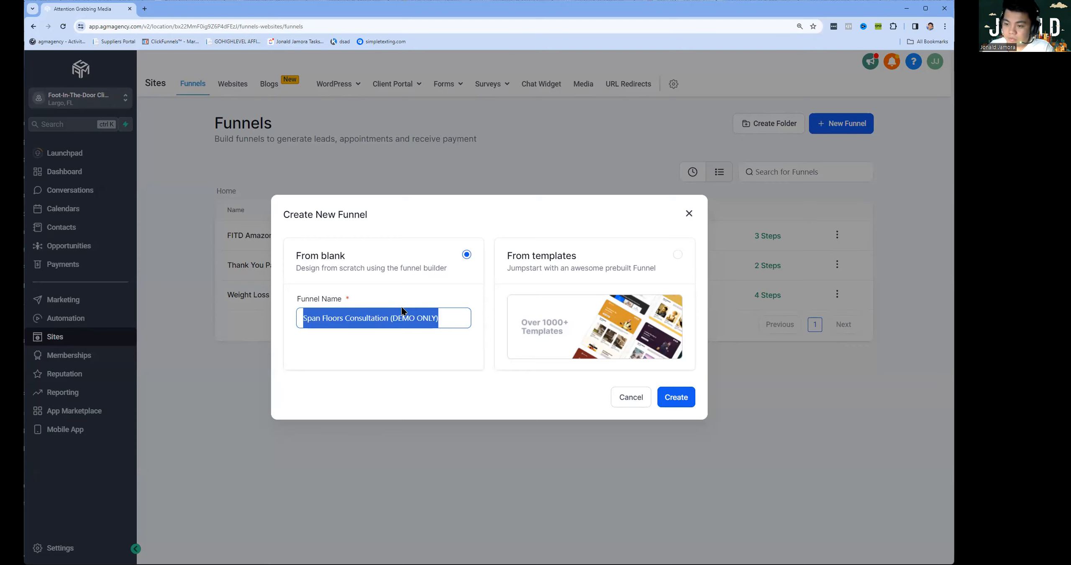
left_click(690, 395)
left_click(689, 398)
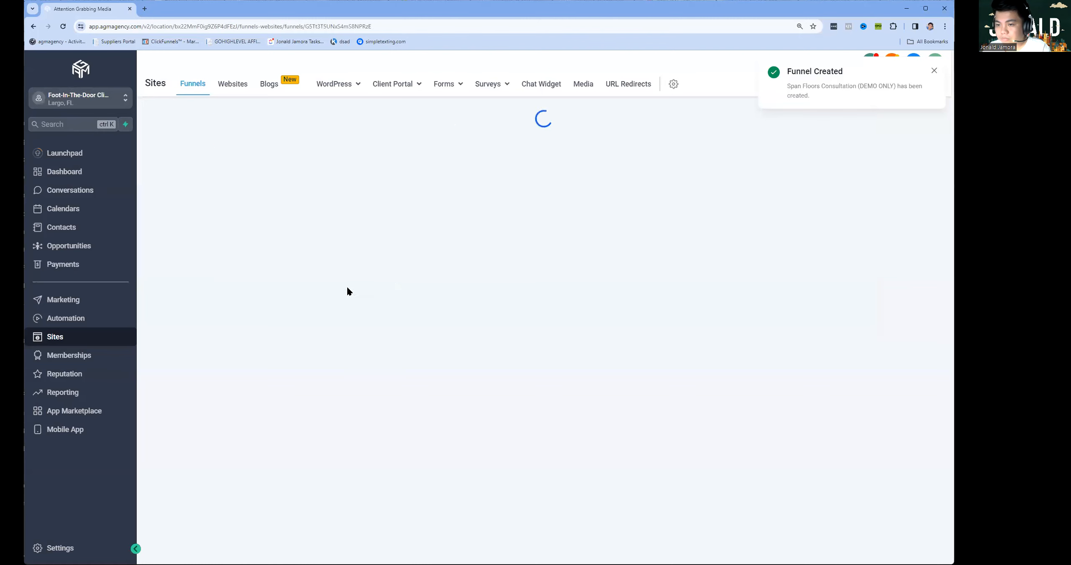
Create a funnel step with page name Registration and path 'schedule'.
left_click(935, 71)
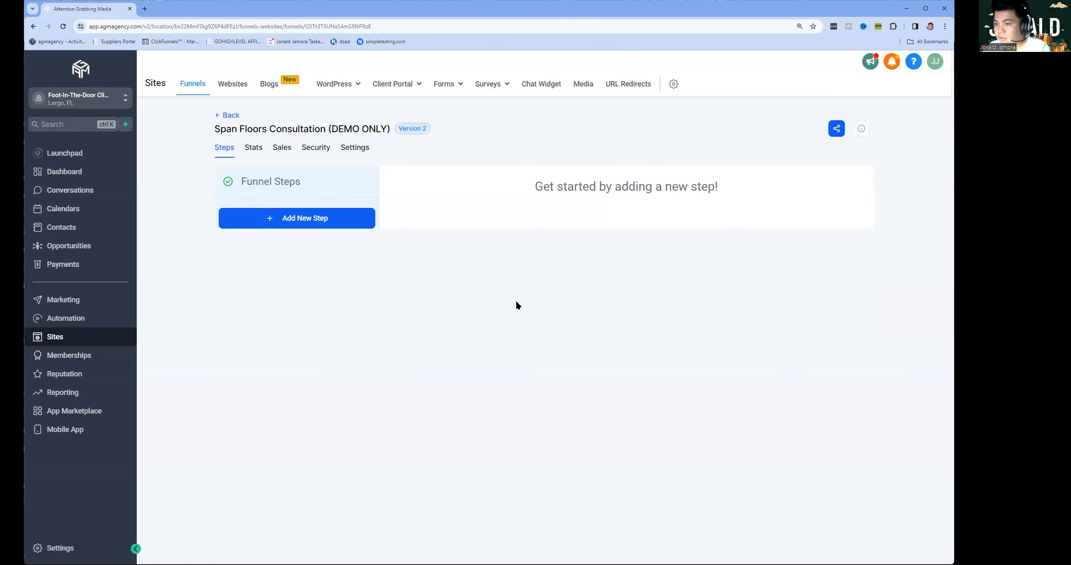
left_click(268, 227)
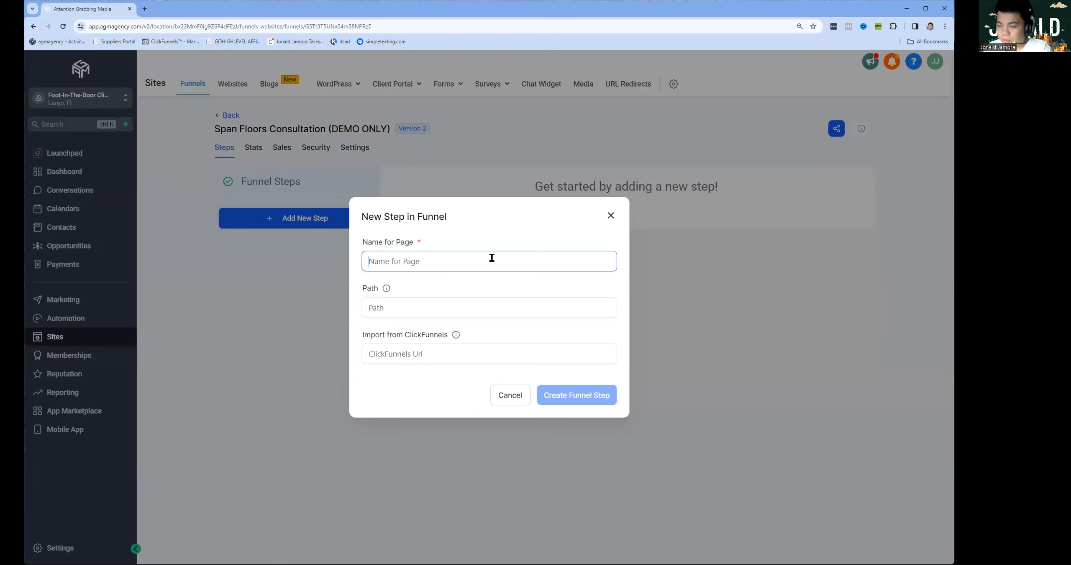
type("Registration")
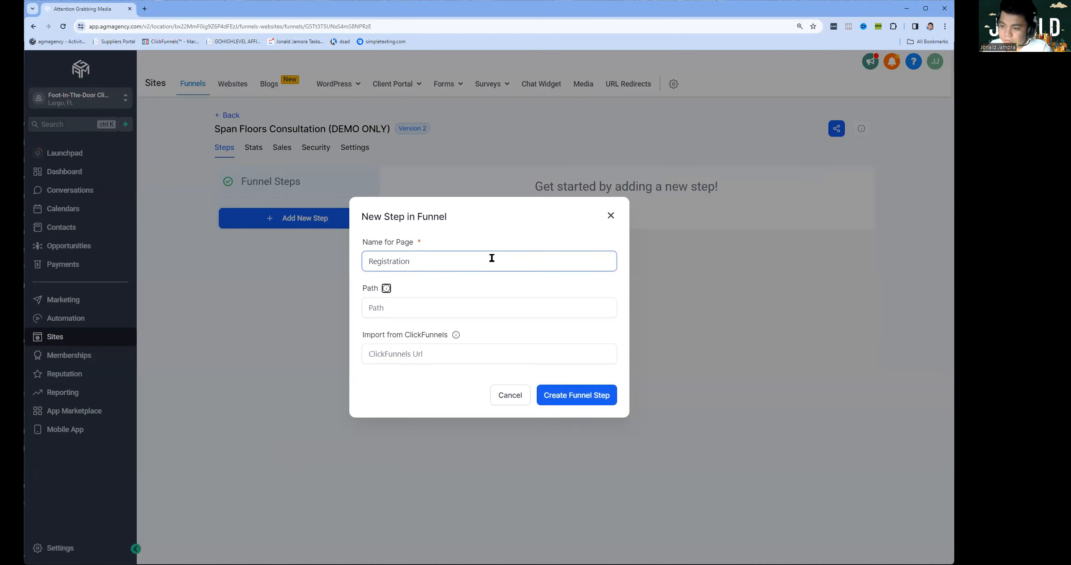
double_click(492, 257)
left_click(498, 298)
type("schedule")
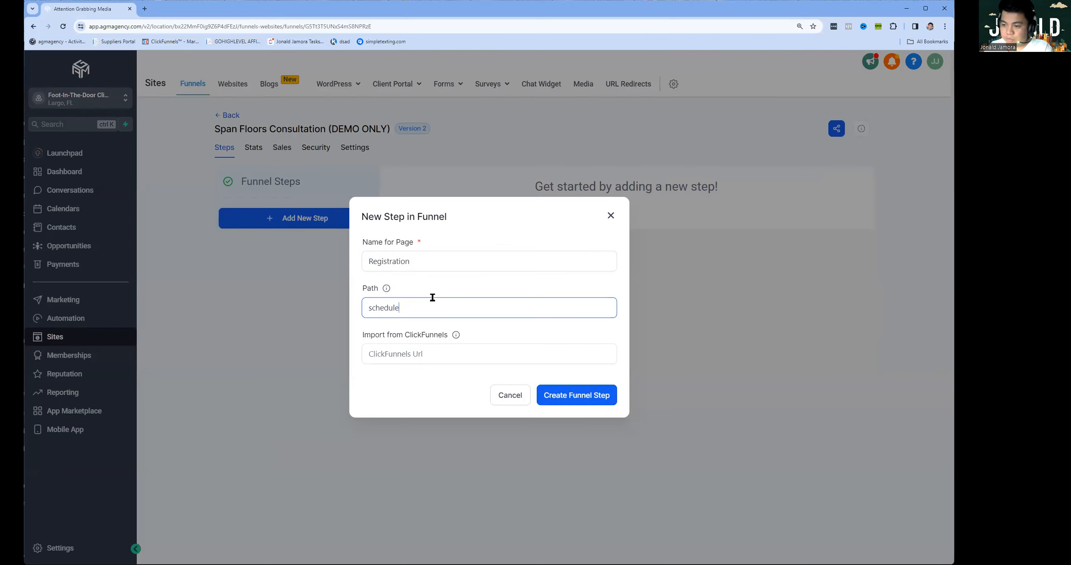
left_click(546, 395)
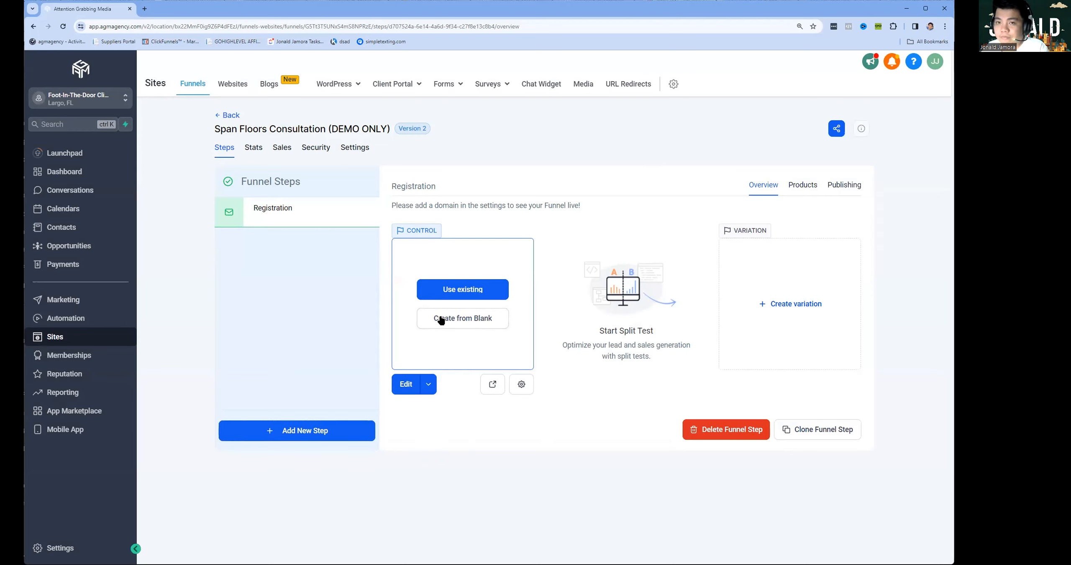
Start the Registration page from blank with a full-width section holding a one-column row.
left_click(464, 327)
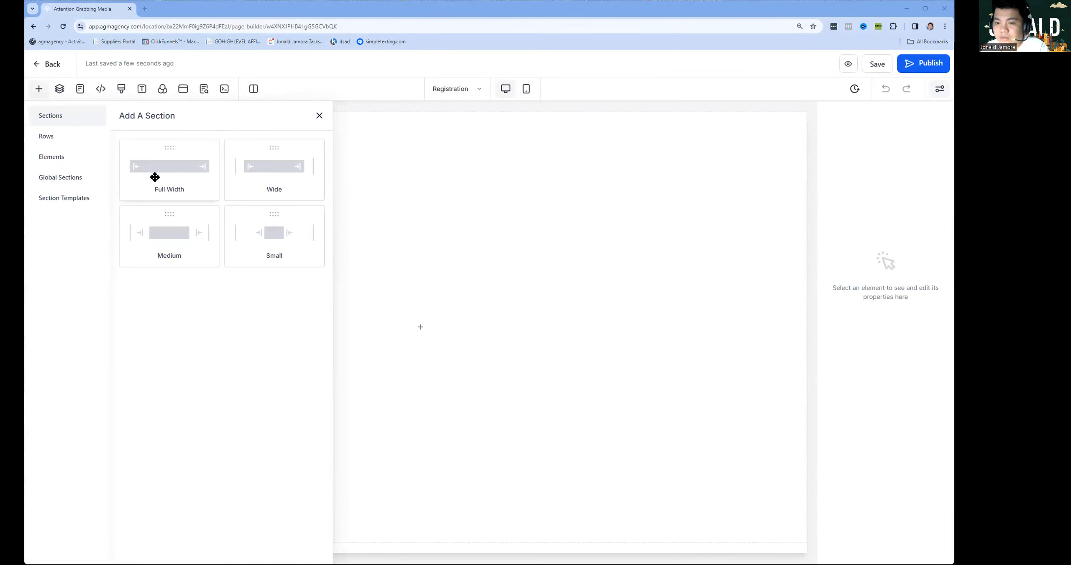
left_click_drag(155, 177, 430, 170)
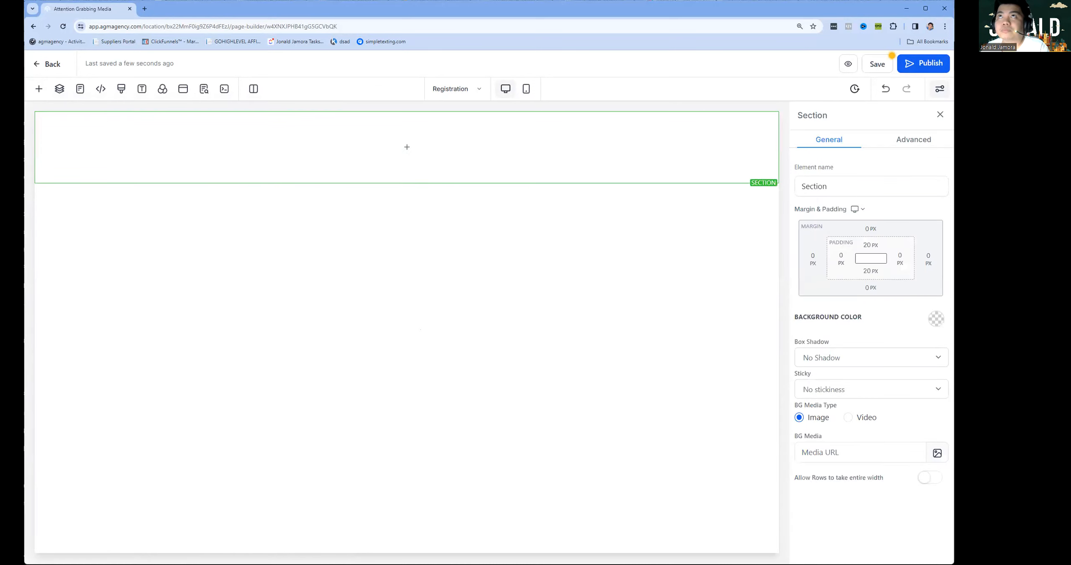
left_click(406, 146)
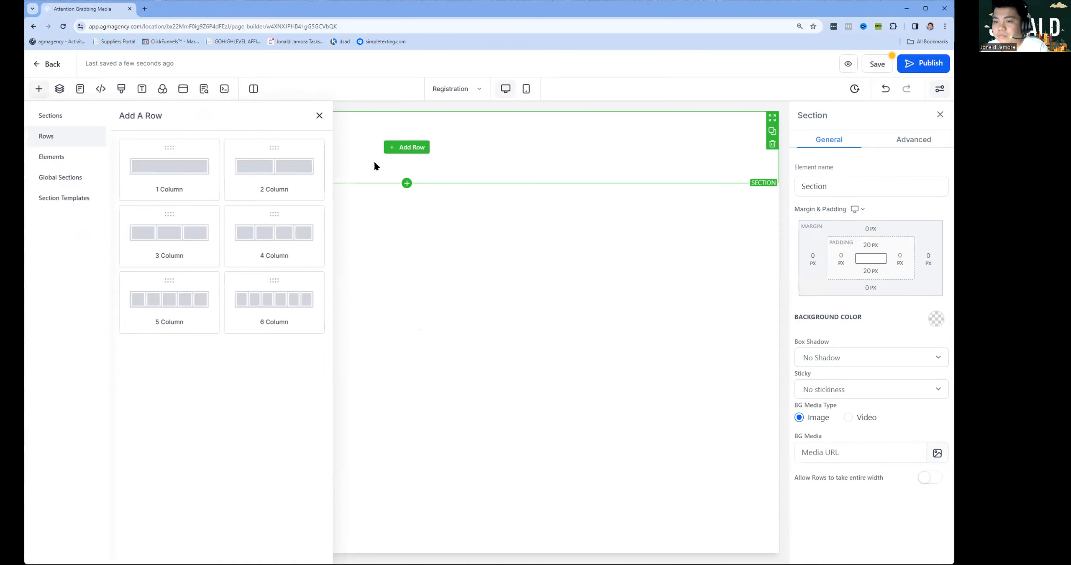
left_click_drag(169, 167, 477, 142)
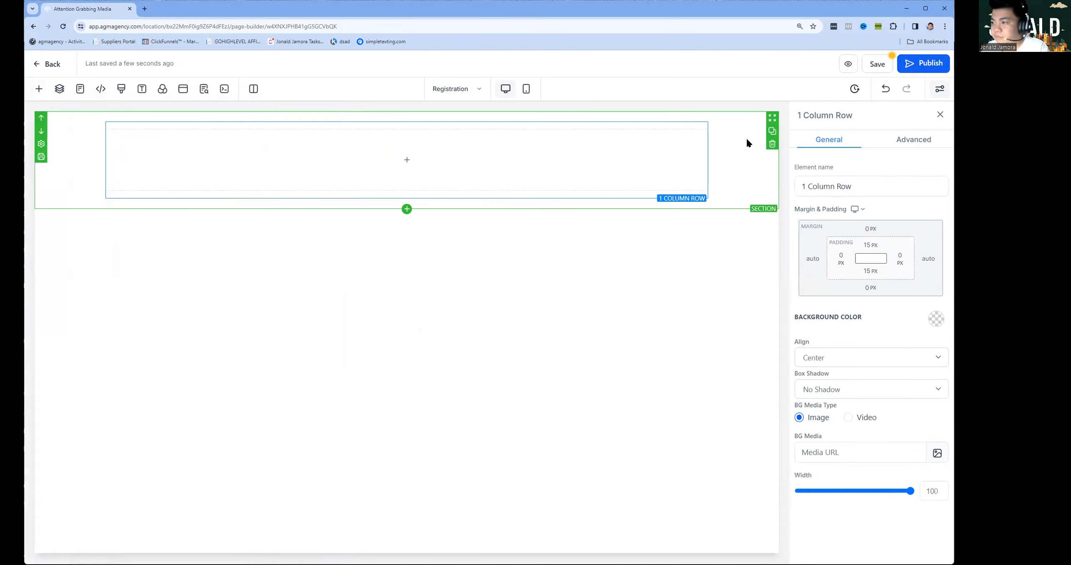
left_click(772, 118)
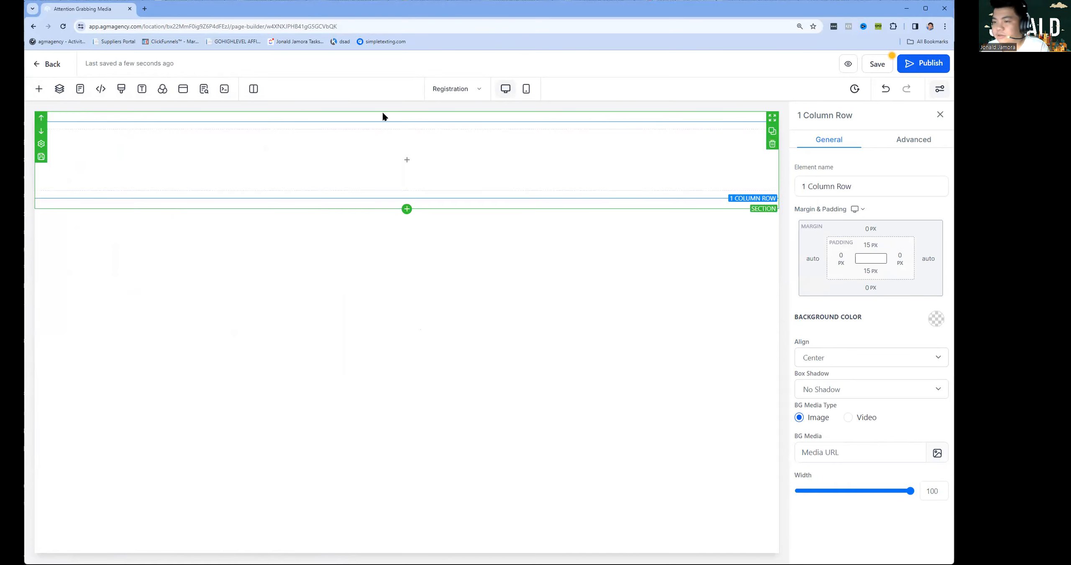
left_click(420, 163)
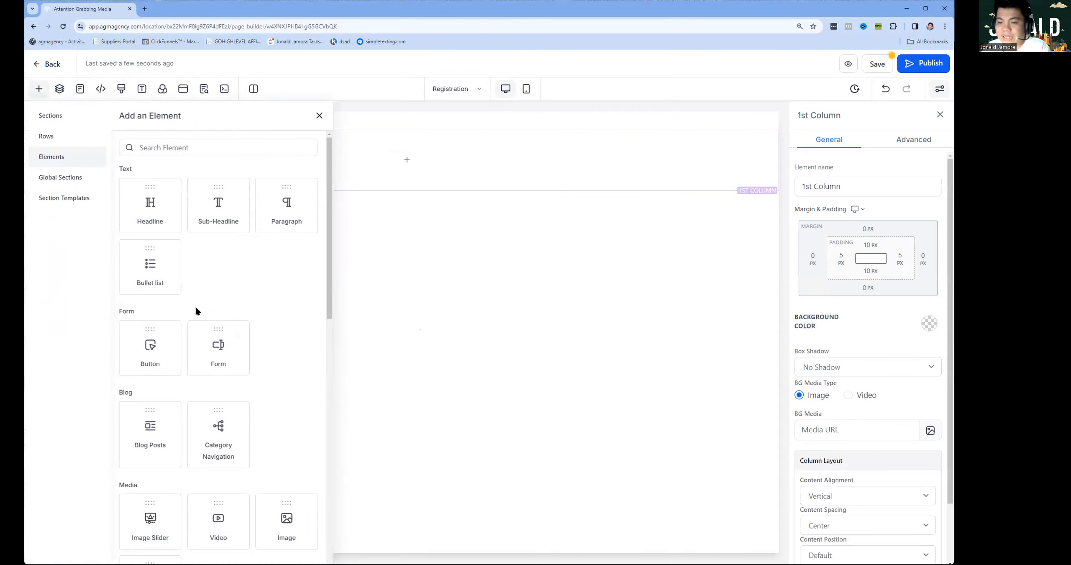
Place an image element and insert the uploaded Span Floors-Logo-black file into it.
left_click_drag(287, 523, 405, 152)
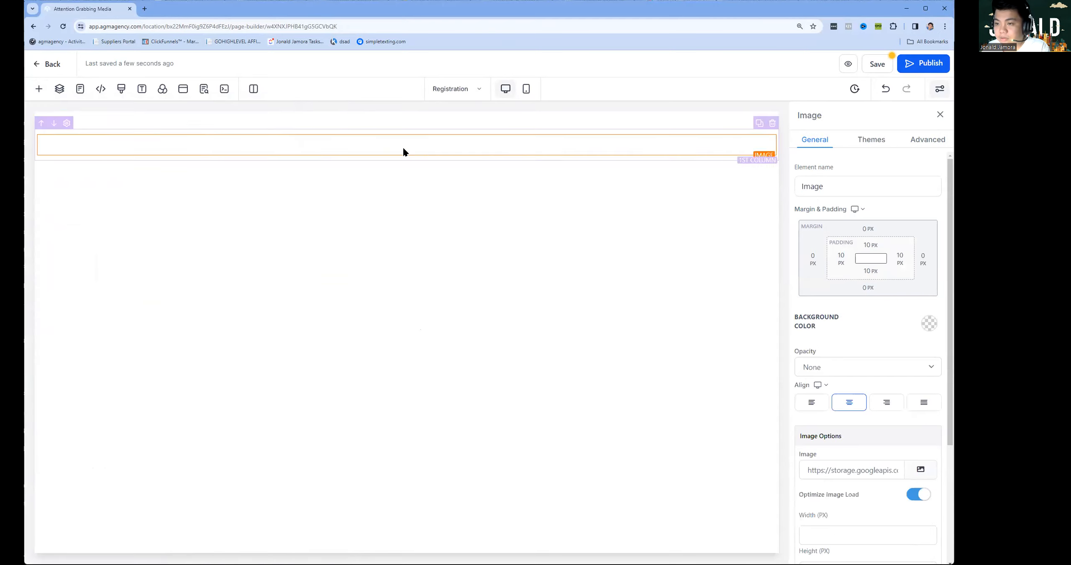
left_click(913, 475)
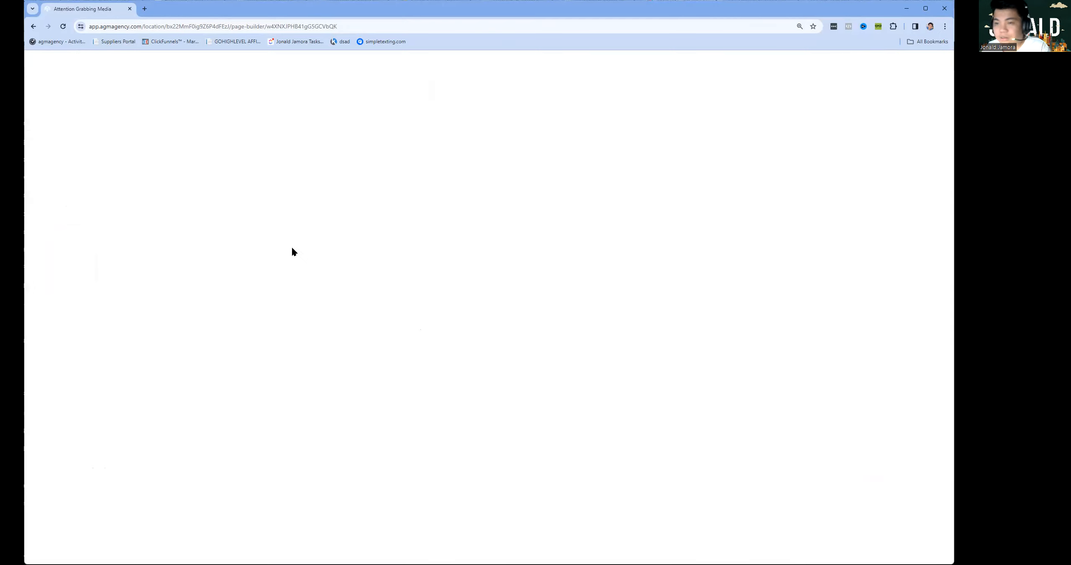
left_click(913, 94)
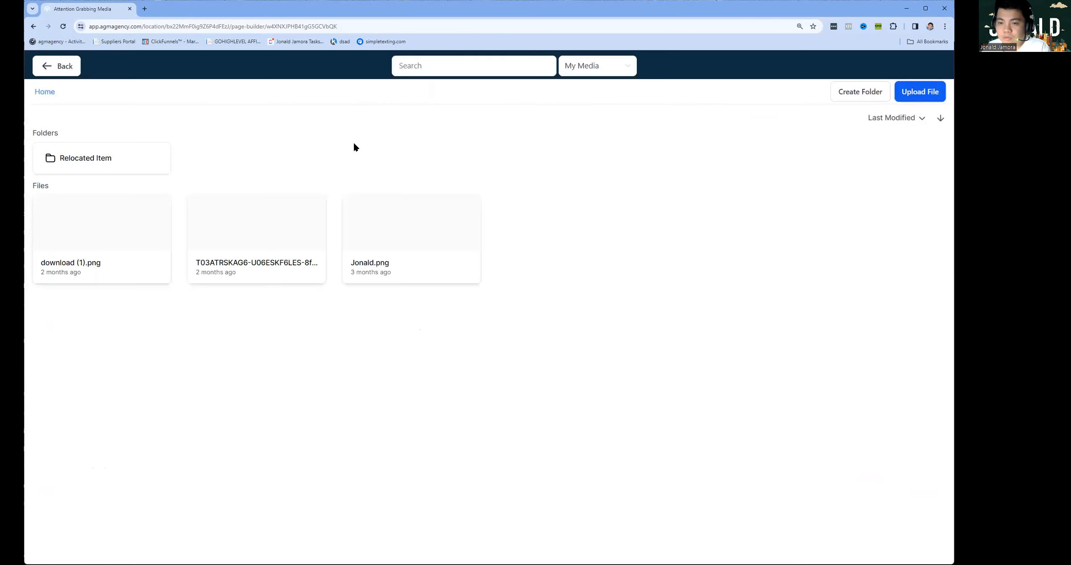
left_click(369, 147)
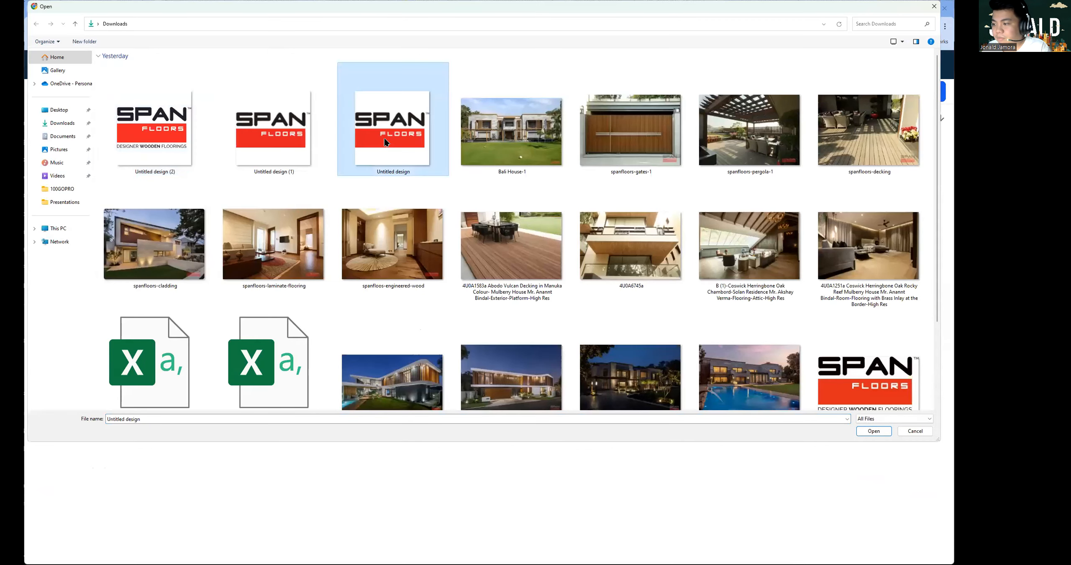
left_click(861, 383)
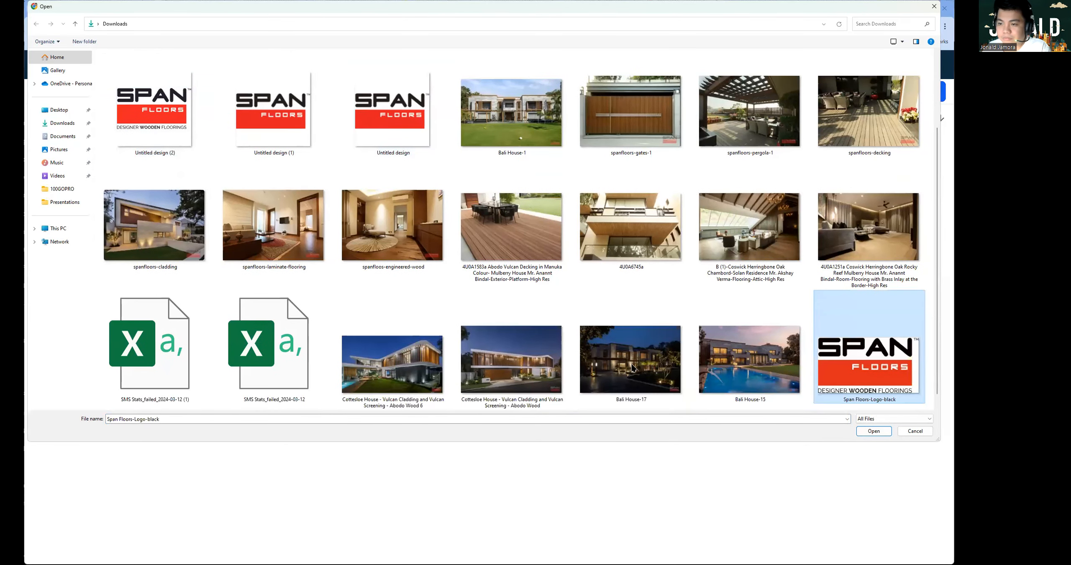
double_click(861, 383)
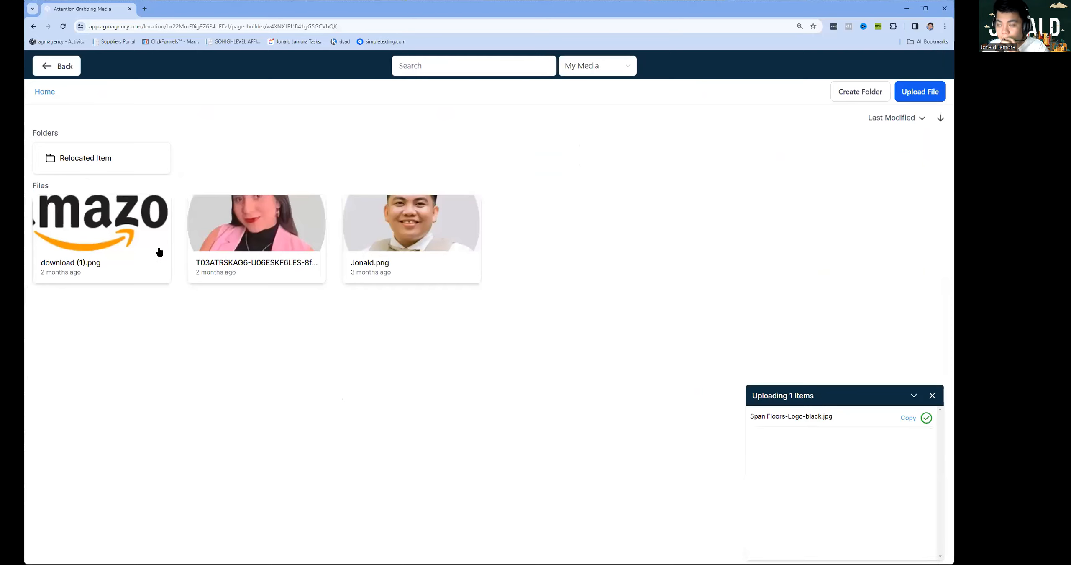
left_click(135, 241)
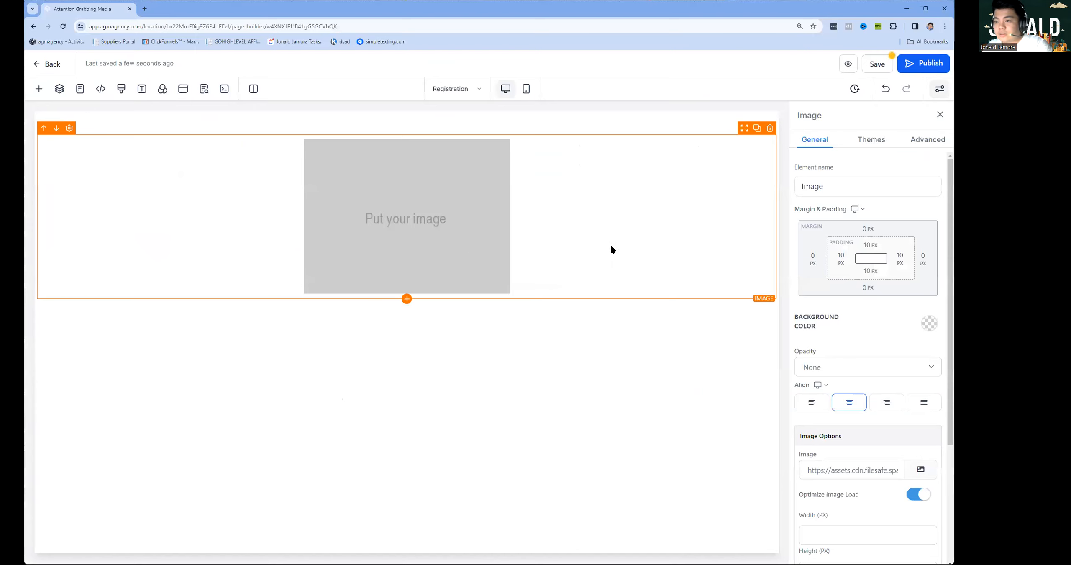
Set the logo image width to 100 px.
scroll(843, 395, "down", 4)
scroll(500, 370, "down", 1)
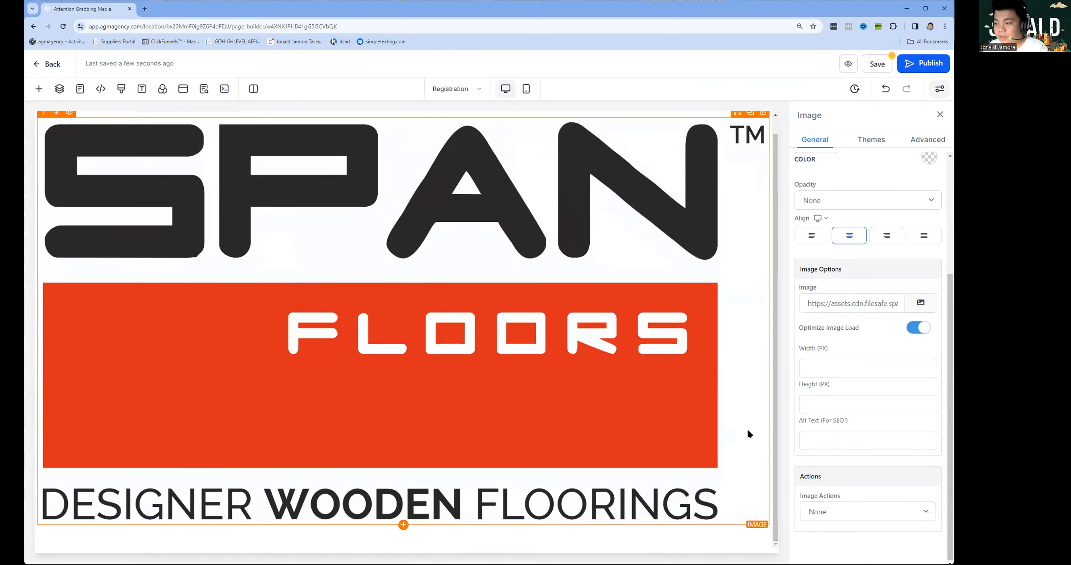
left_click(846, 370)
type("100")
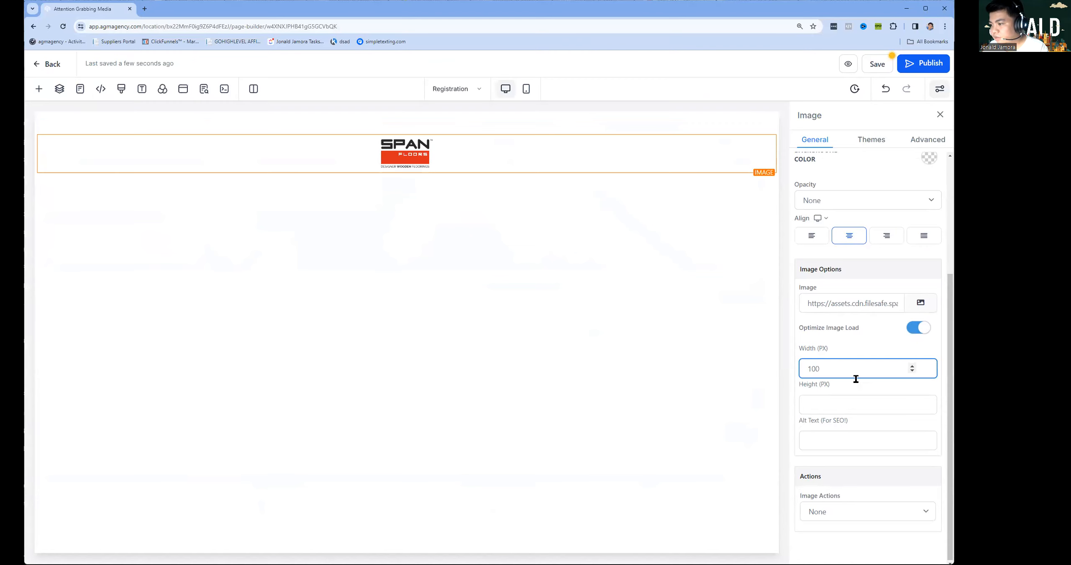
left_click(541, 278)
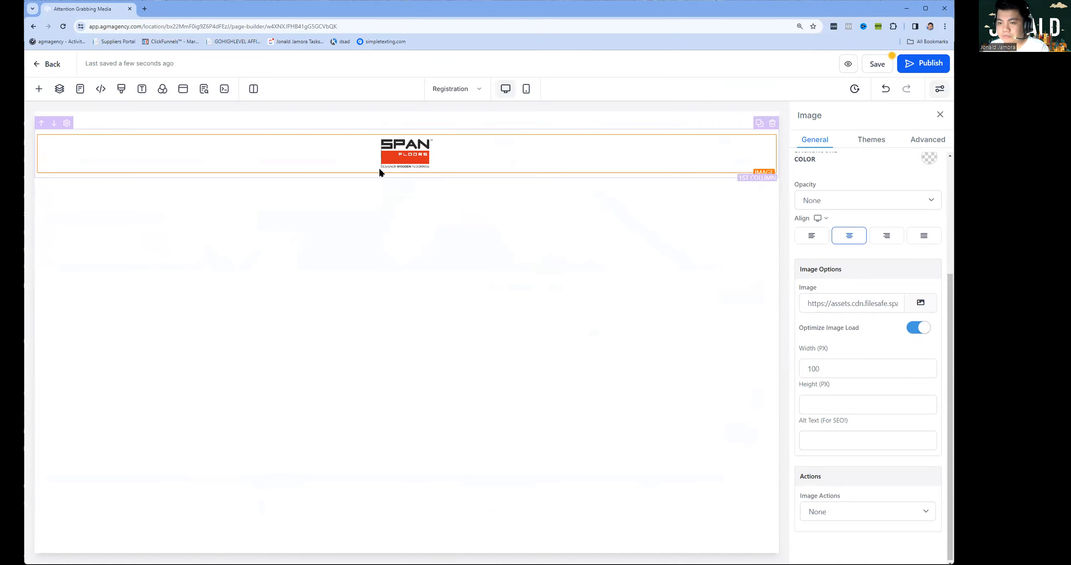
Set the logo section's top padding to 0.
left_click(399, 121)
left_click(868, 244)
double_click(899, 269)
type("0")
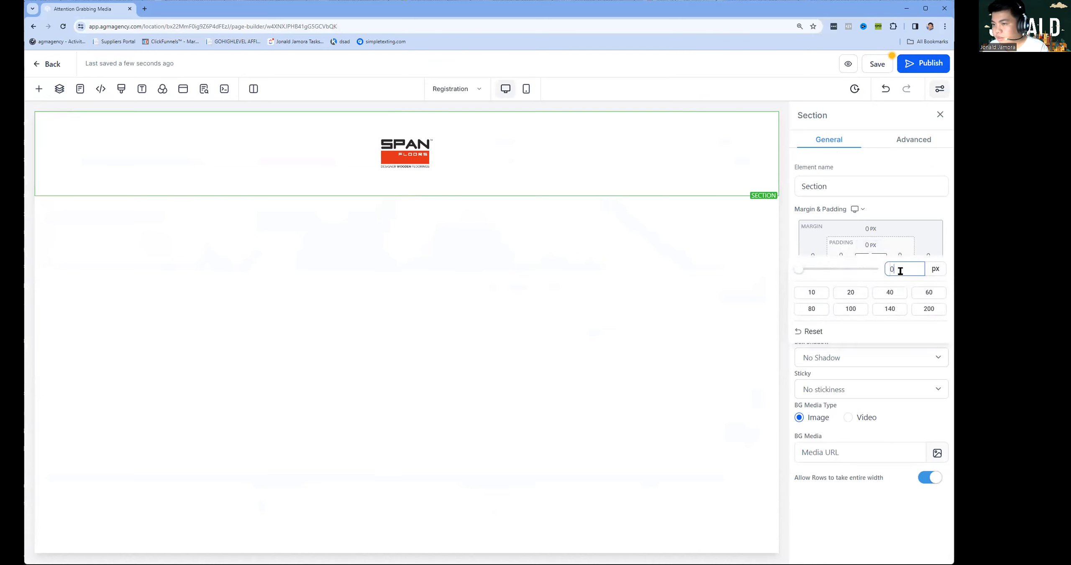
Set the logo row's top padding to 0 and bottom padding to 2.
left_click(445, 121)
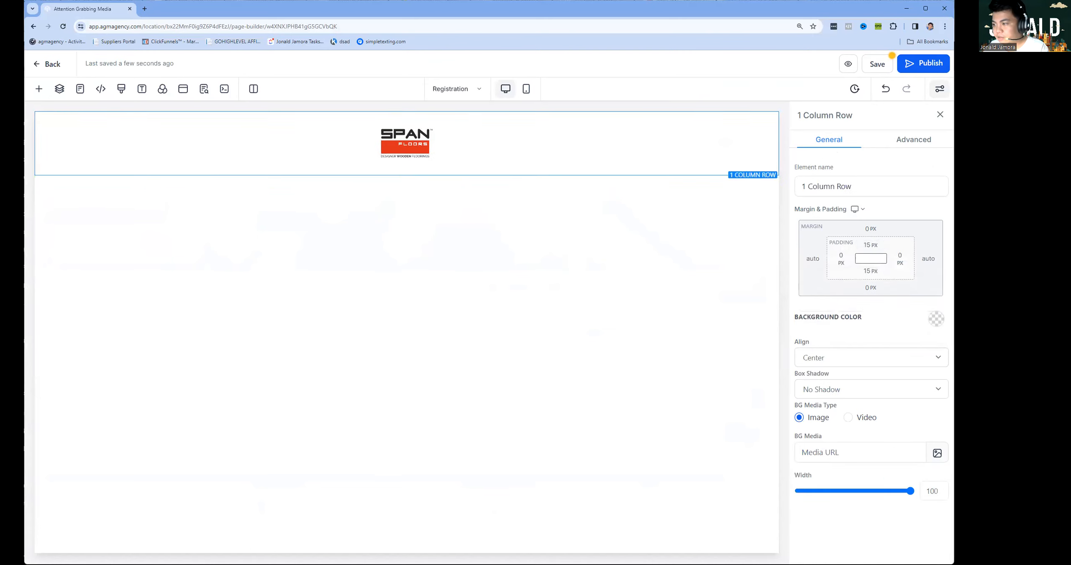
left_click(871, 244)
double_click(899, 269)
type("0")
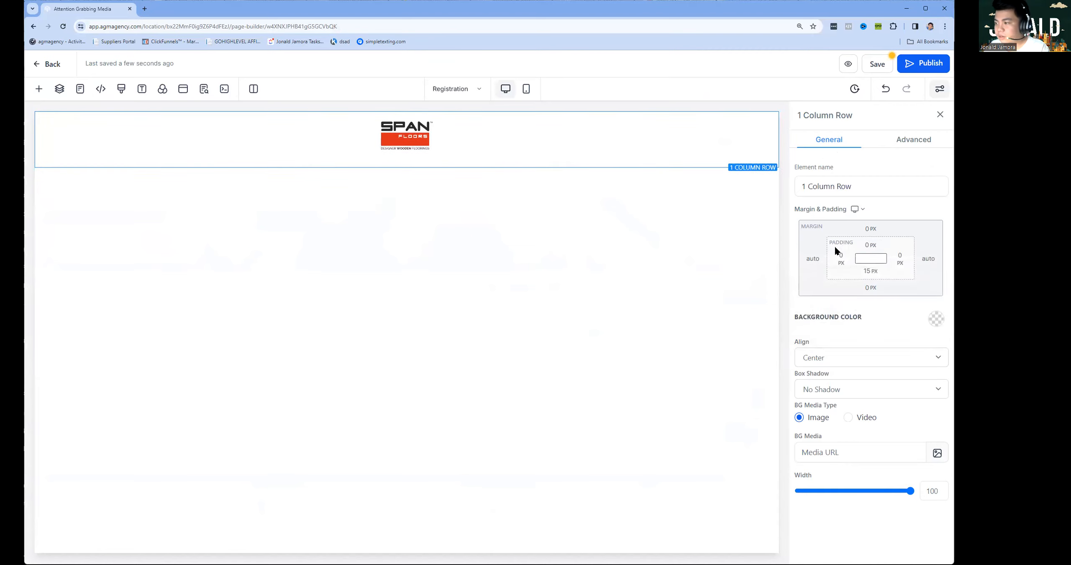
left_click(870, 272)
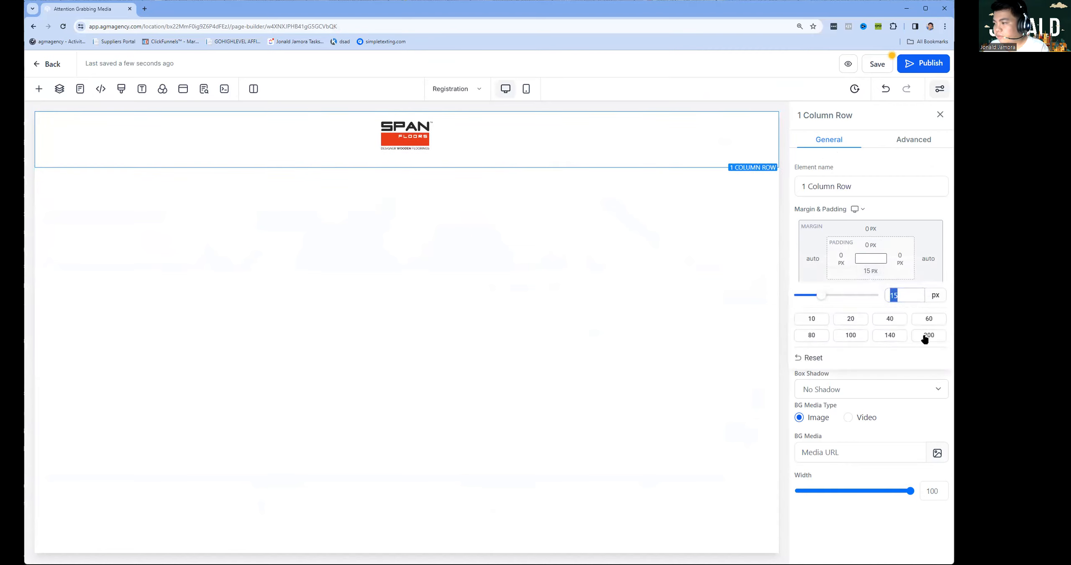
left_click(905, 299)
key("ctrl+a")
type("2")
left_click(228, 379)
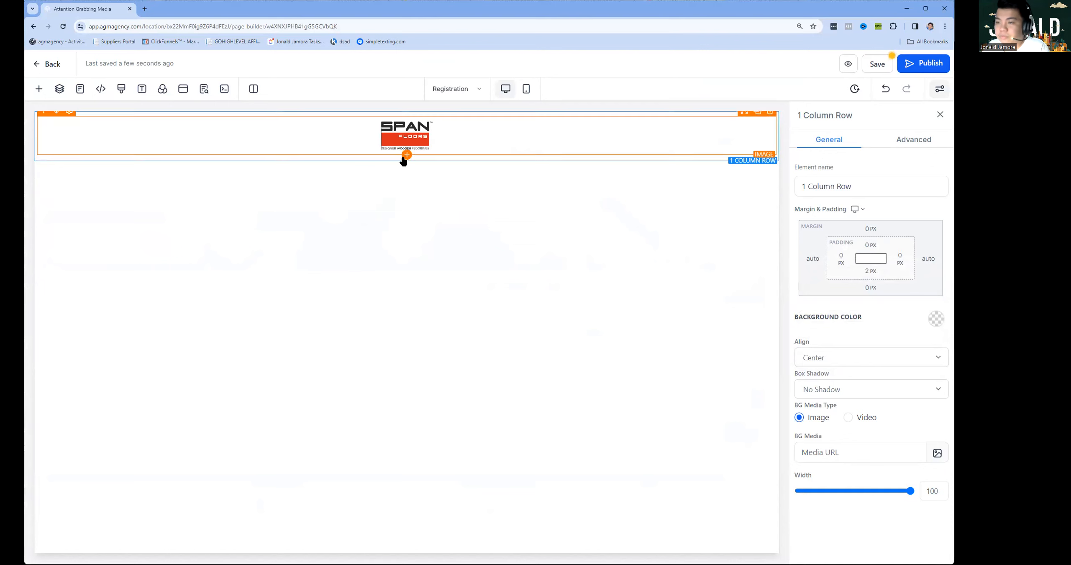
left_click(406, 171)
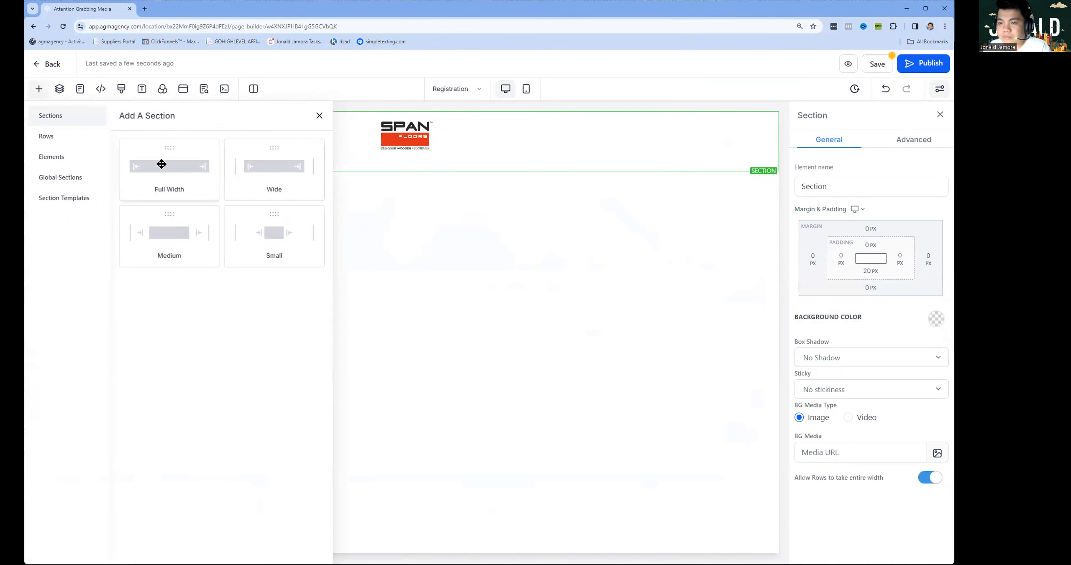
Add a full-width section with a one-column row and a headline element.
left_click(162, 163)
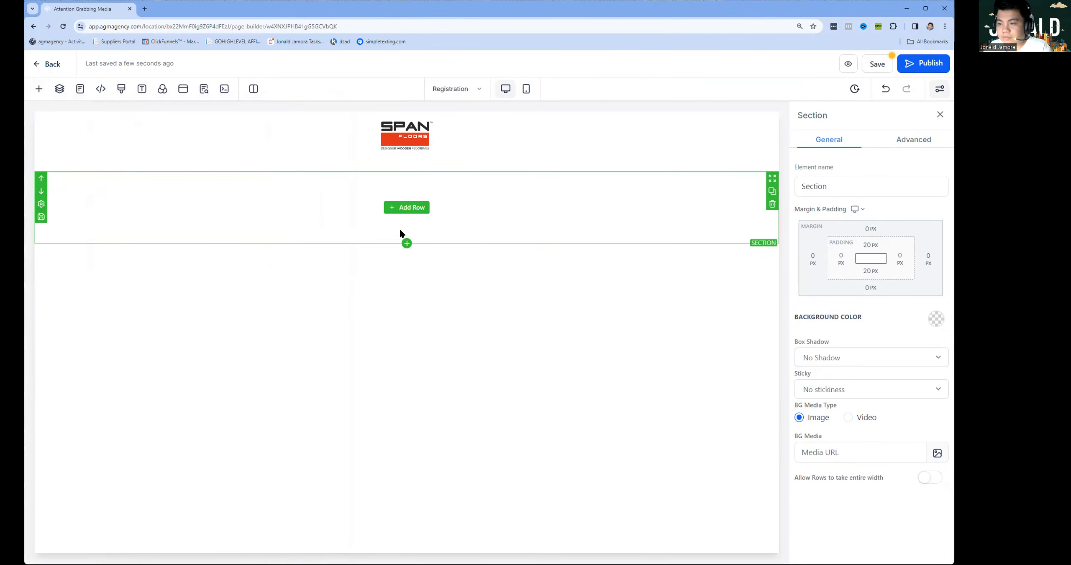
left_click(406, 243)
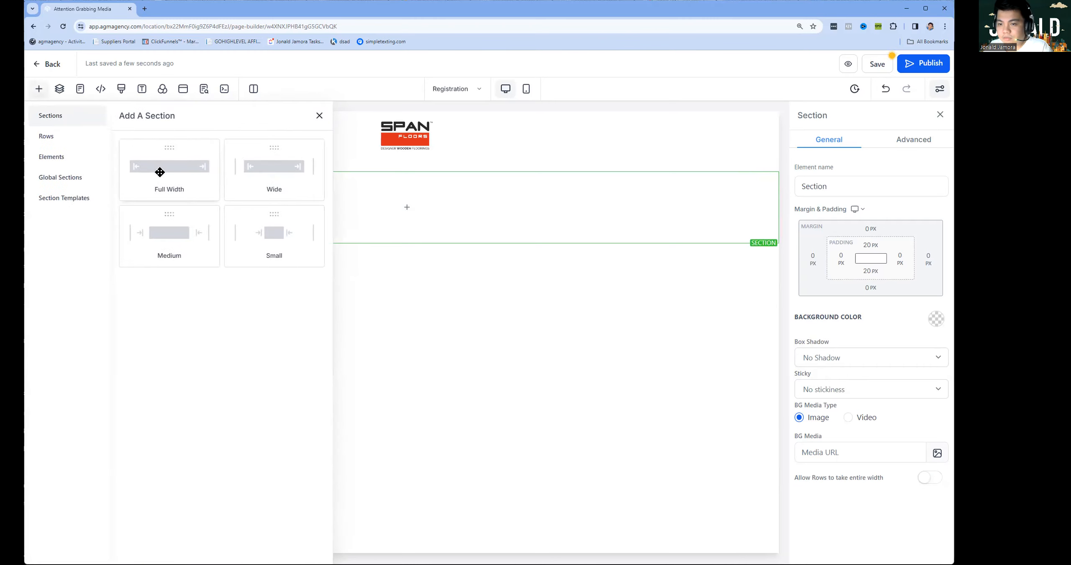
left_click(392, 206)
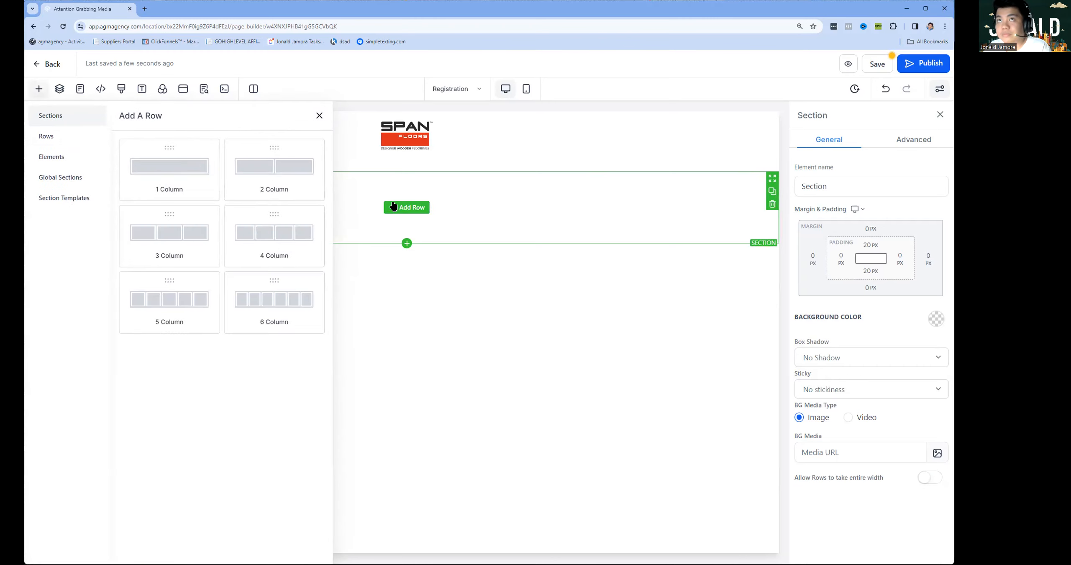
left_click(319, 116)
left_click(393, 206)
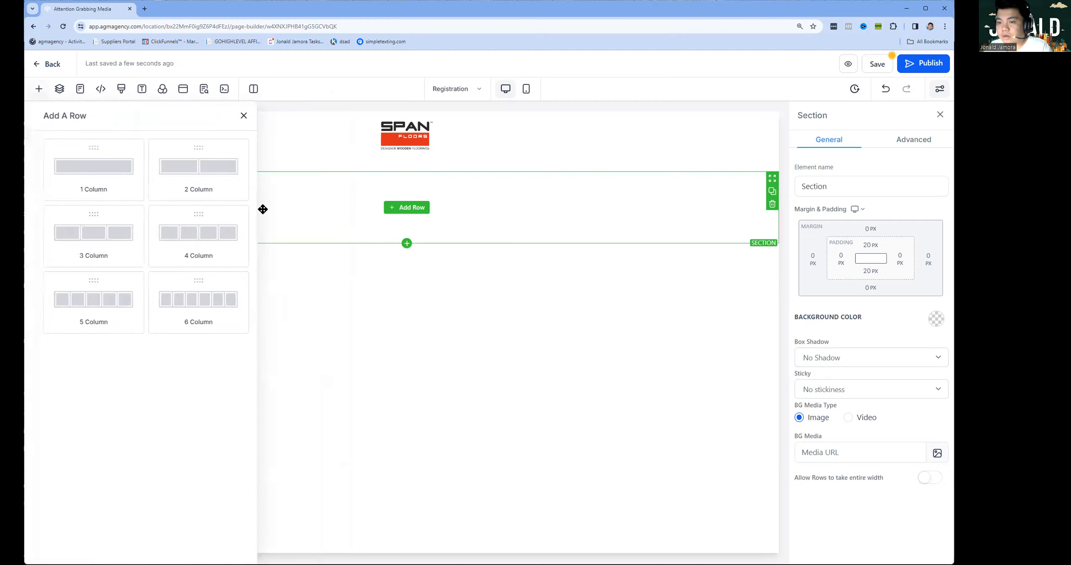
left_click_drag(163, 175, 420, 228)
left_click(421, 228)
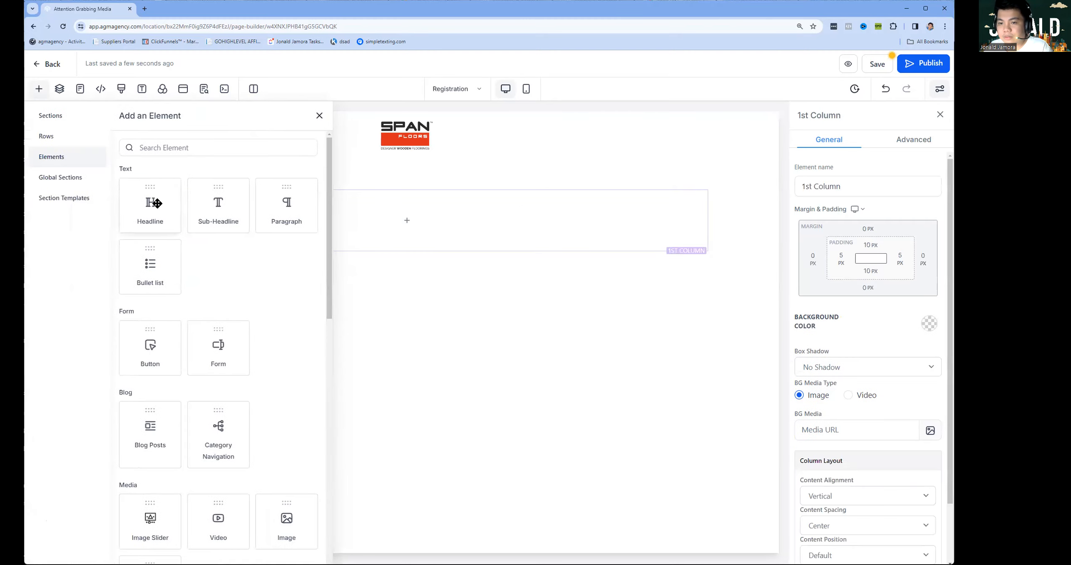
left_click(157, 203)
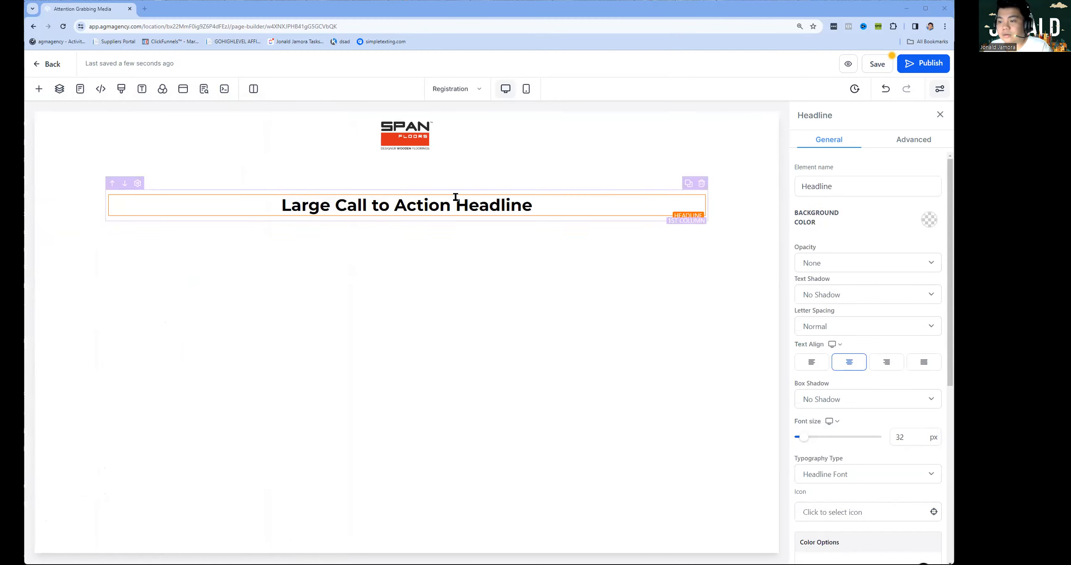
Paste in the headline text at 45 px and narrow its row so it wraps.
triple_click(438, 211)
type("Mastery in SPC and Engineered Wood Flooring")
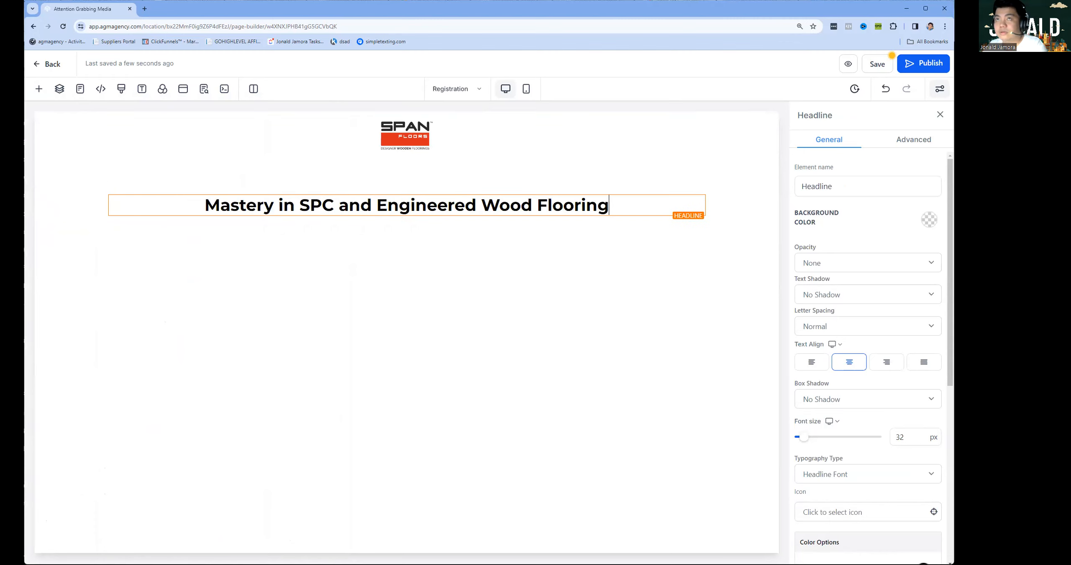
double_click(912, 436)
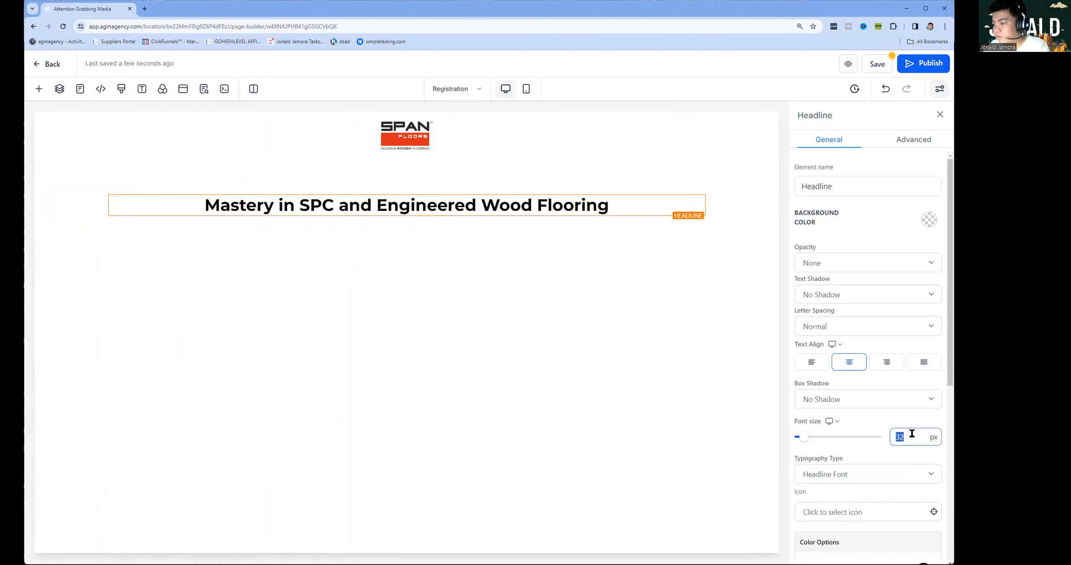
left_click(453, 305)
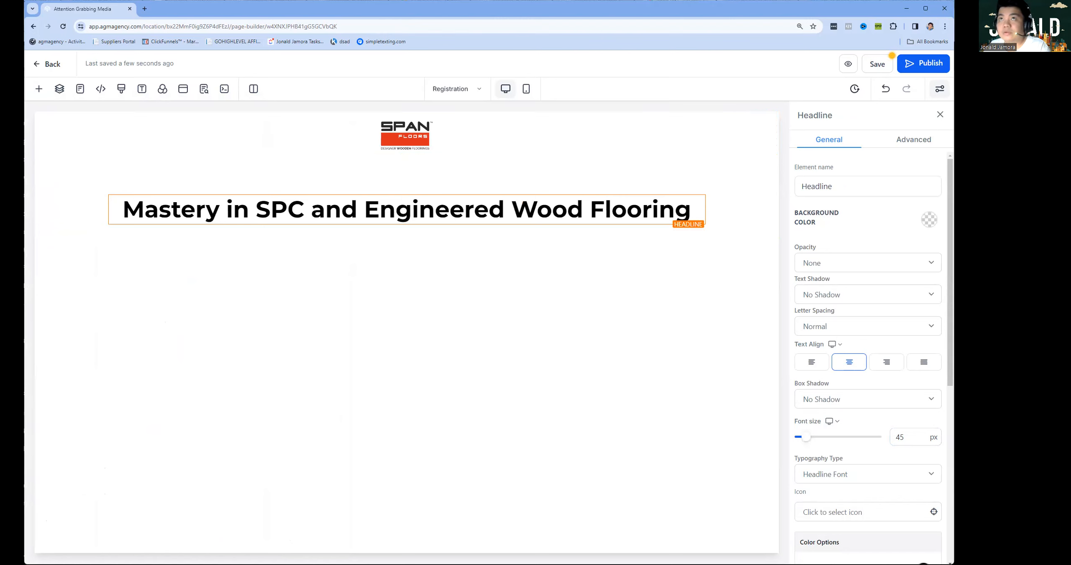
left_click(461, 182)
left_click_drag(909, 489, 870, 493)
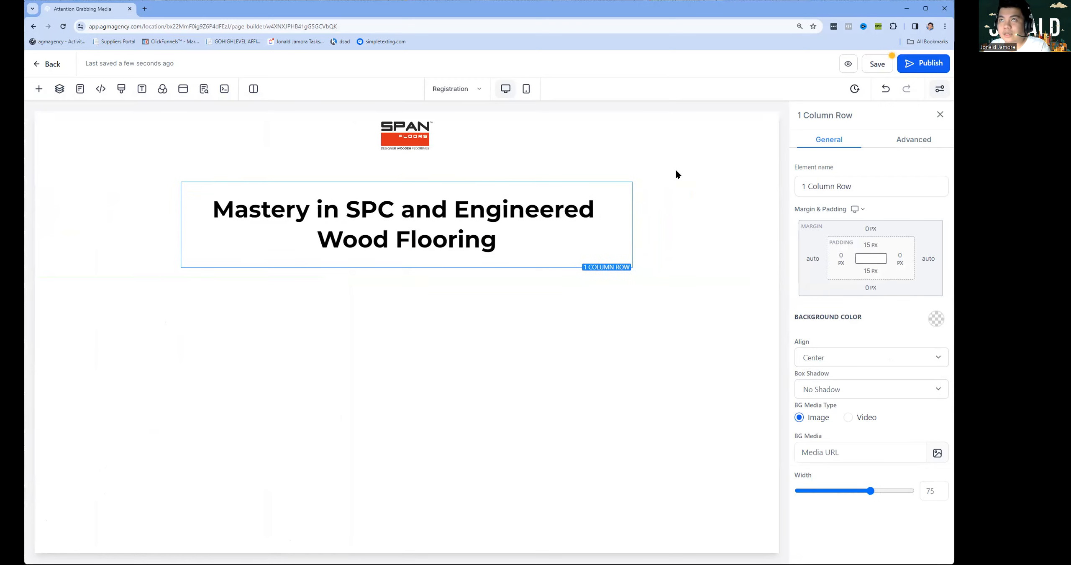
Add the tagline 'Crafting Exquisite Floors Since 1995' as a second headline at 30 px.
mouse_move(603, 213)
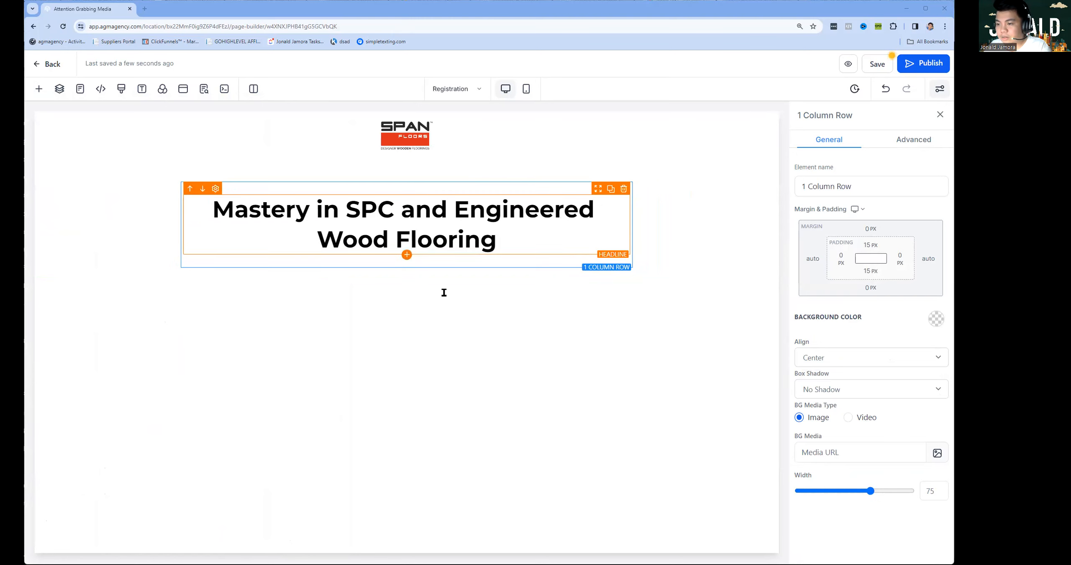
type("Crafting Exquisite Floors Since 1995")
key("BackSpace")
key("ctrl+a")
double_click(906, 437)
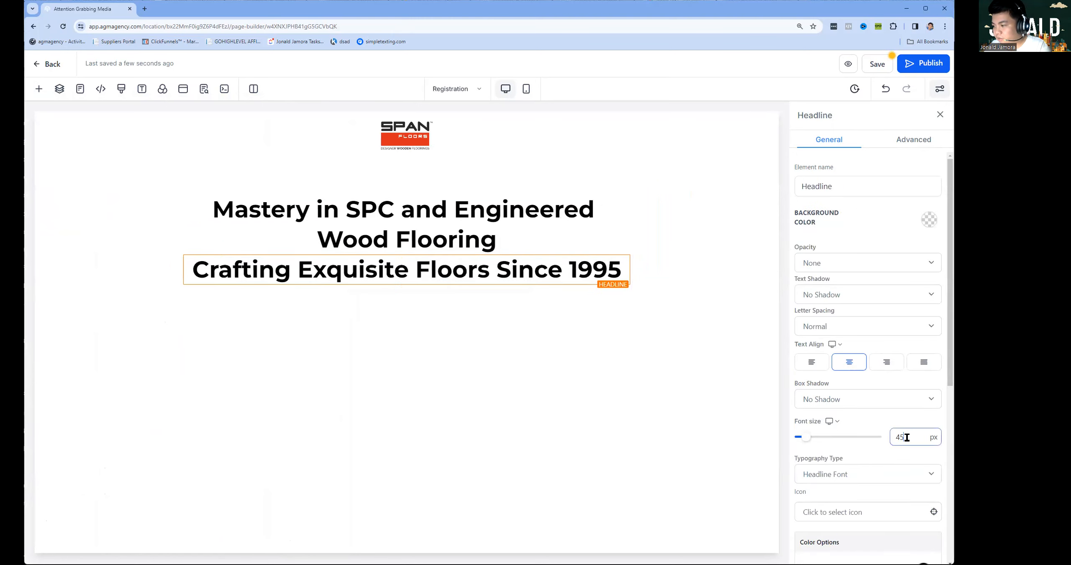
type("30")
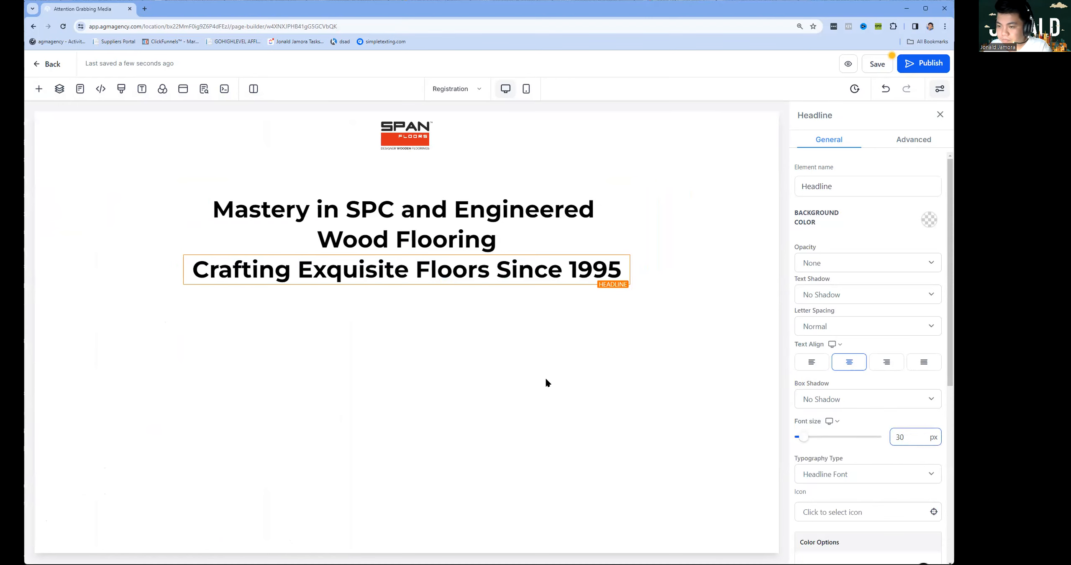
key("Return")
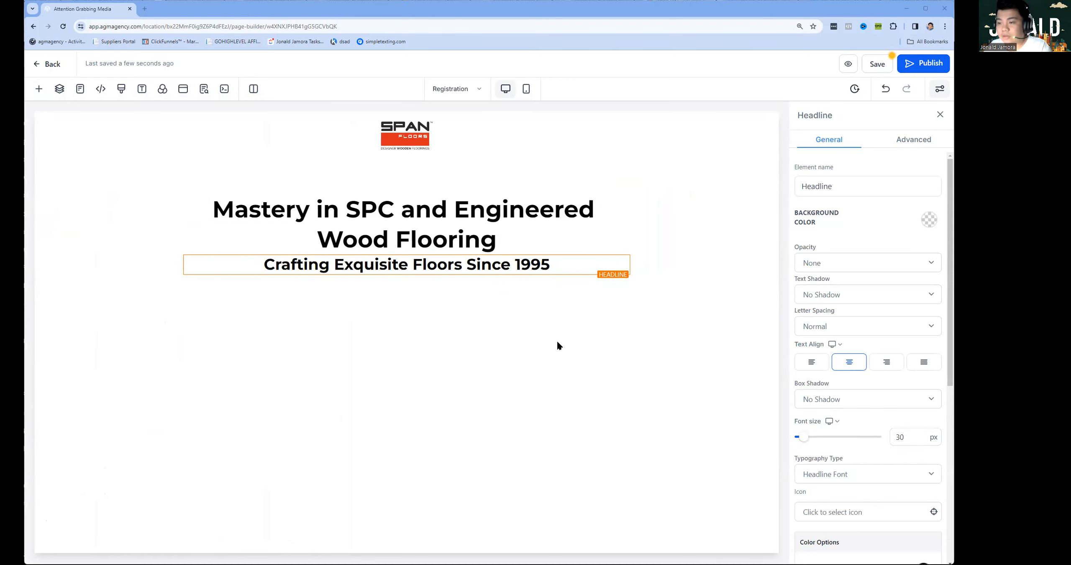
Add a sub headline below the tagline containing the Span Floors flooring paragraph.
left_click(408, 276)
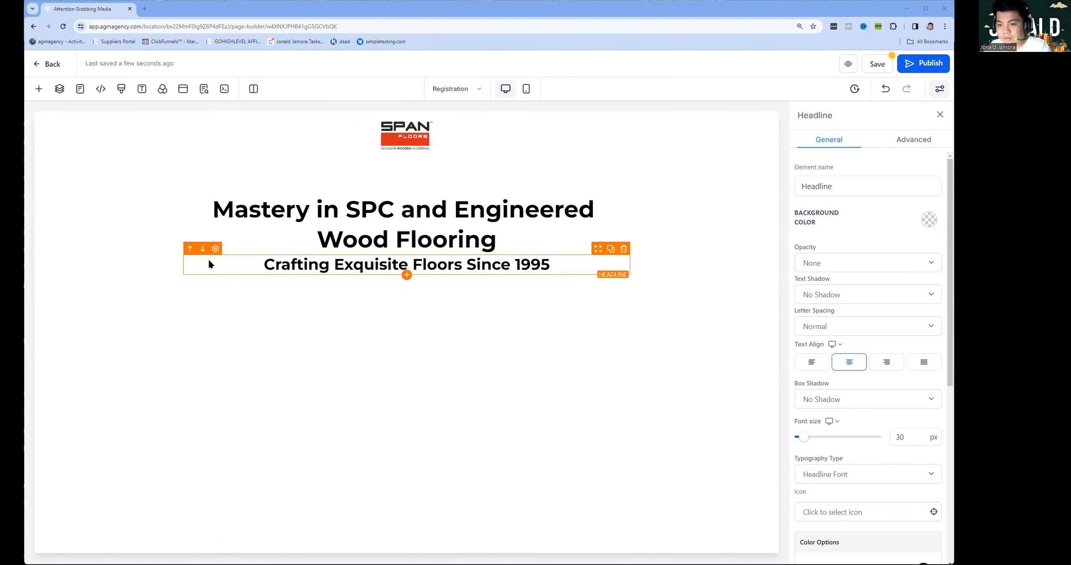
left_click(135, 206)
left_click(389, 278)
key("ctrl+a")
type("Dedicated to providing luxury SPC and Engineered Wood flooring, we at Span Floors make choosing the right floor simple and enjoyable. With us, explore an extensive collection that stands at the crossroads of innovation, sustainability, and timeless style.")
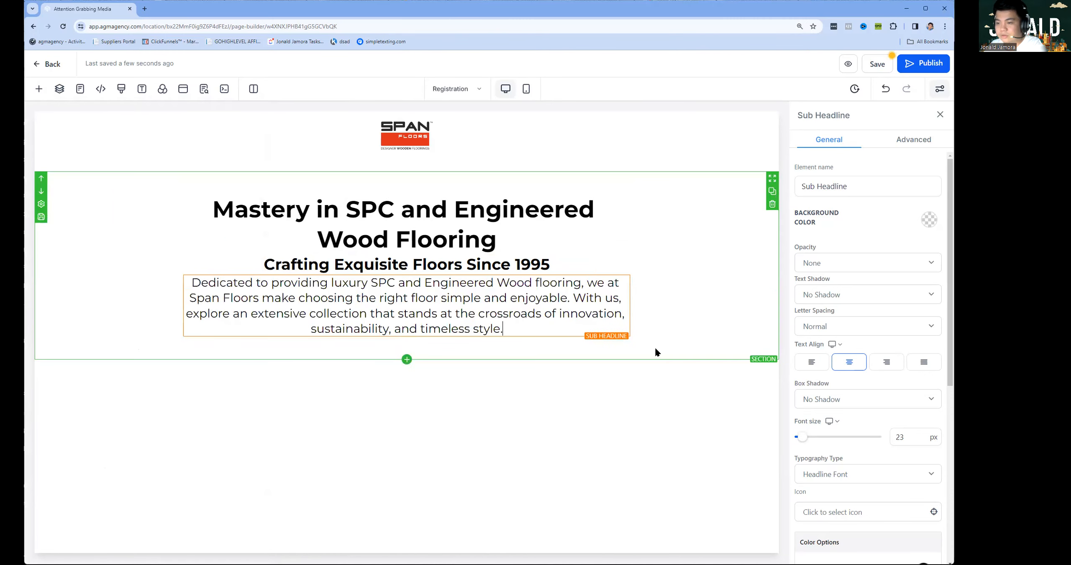
scroll(849, 397, "down", 5)
scroll(855, 395, "down", 2)
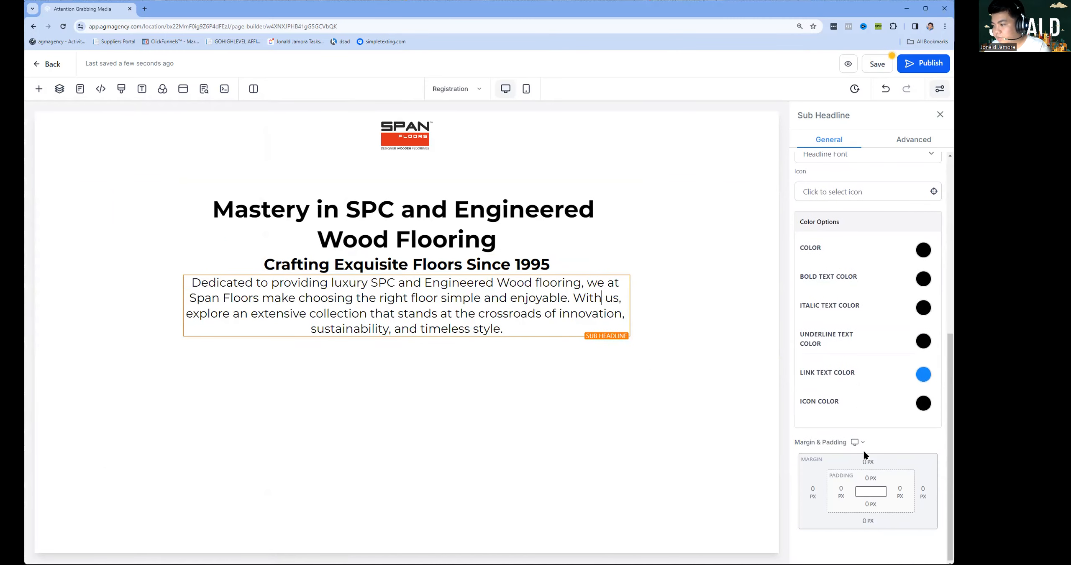
Give both the sub headline and the tagline a 10 px top margin.
left_click(867, 462)
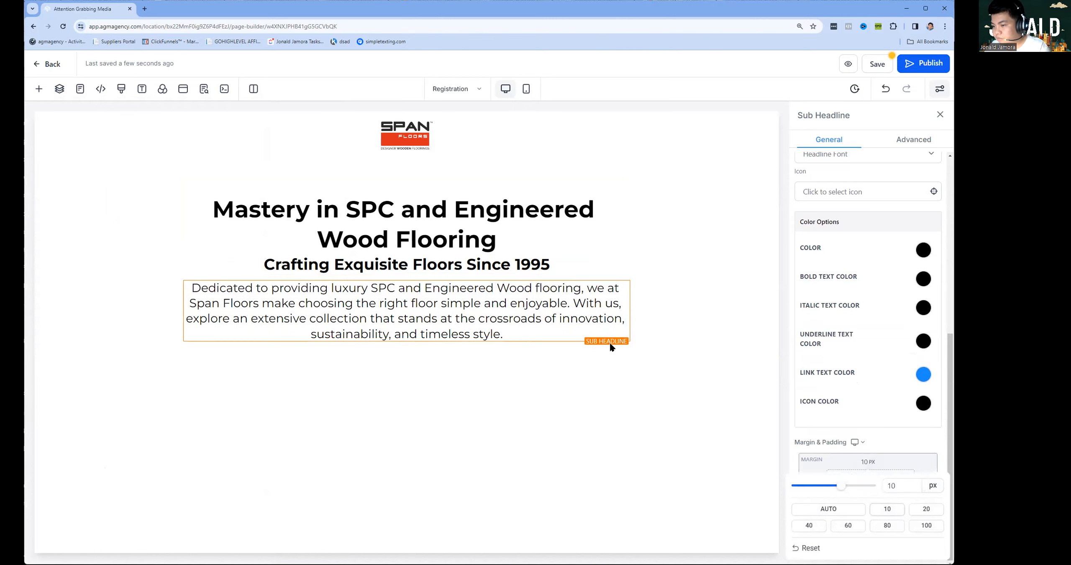
left_click(469, 265)
left_click(865, 470)
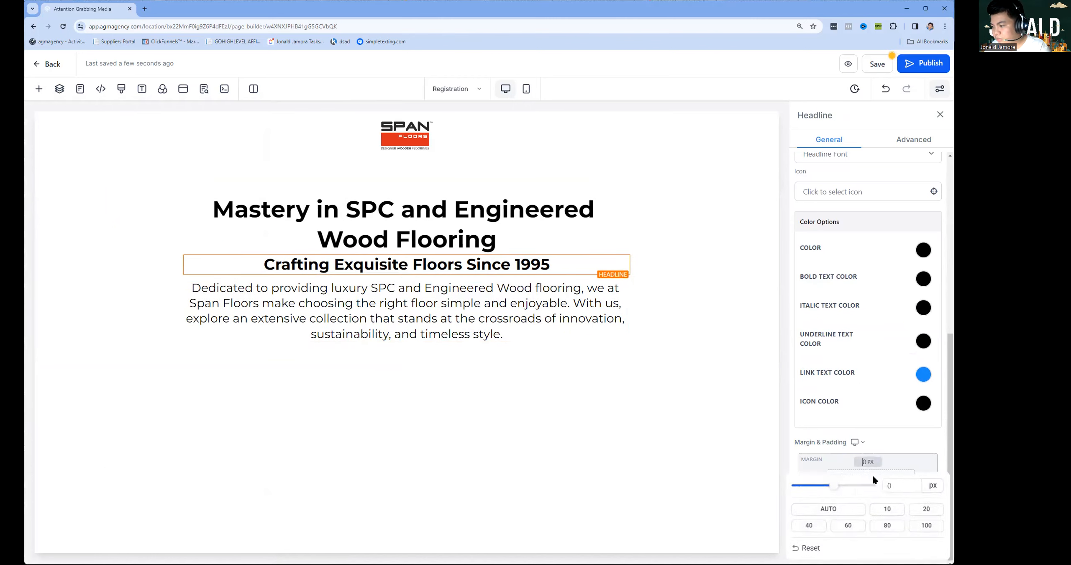
left_click(882, 508)
left_click(669, 176)
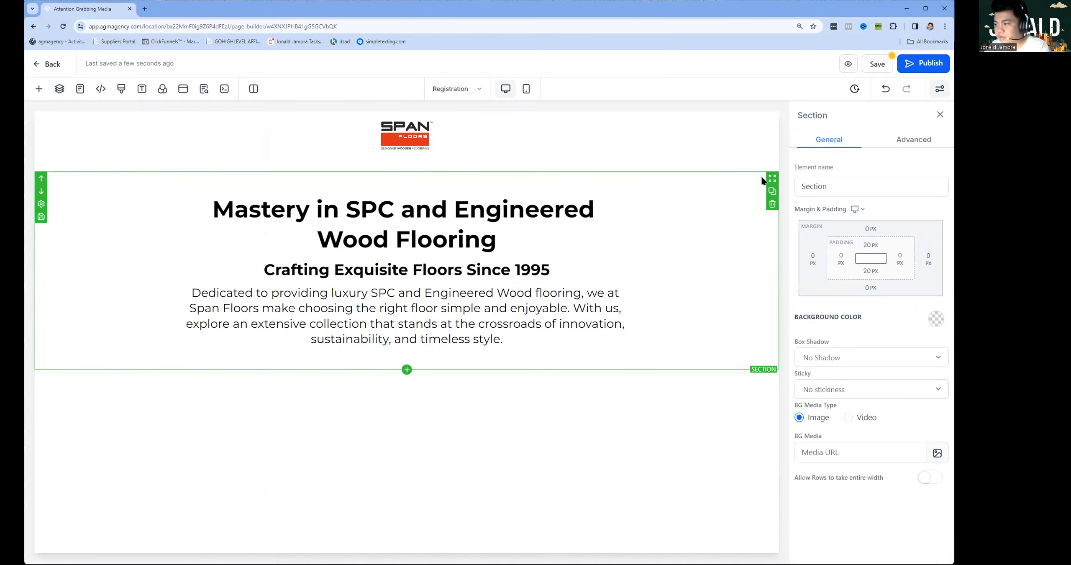
Upload the Bali House-17 photo and apply it as the hero section's background image.
left_click(929, 449)
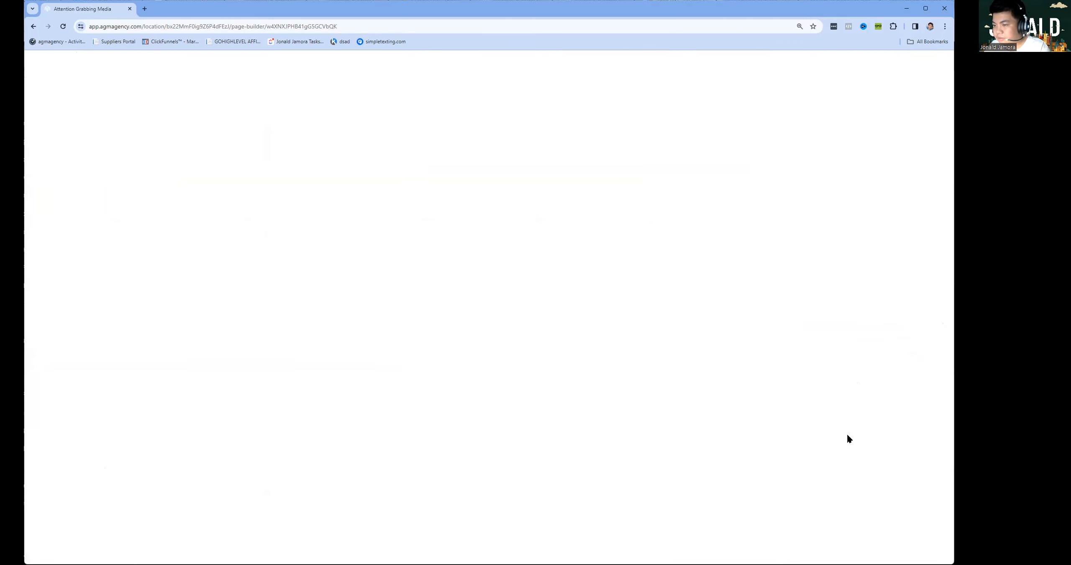
left_click(913, 99)
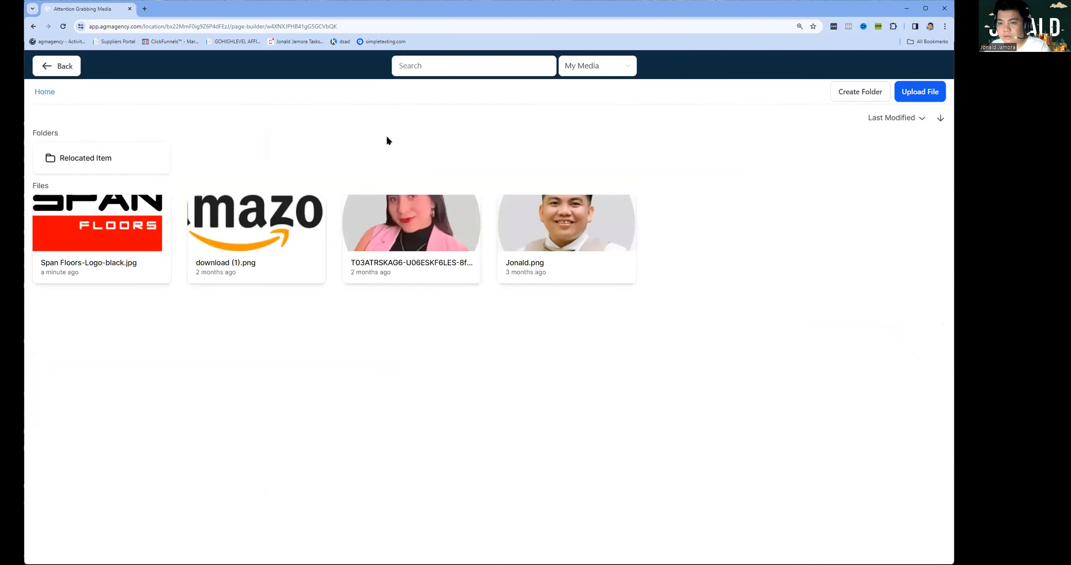
scroll(749, 175, "down", 1)
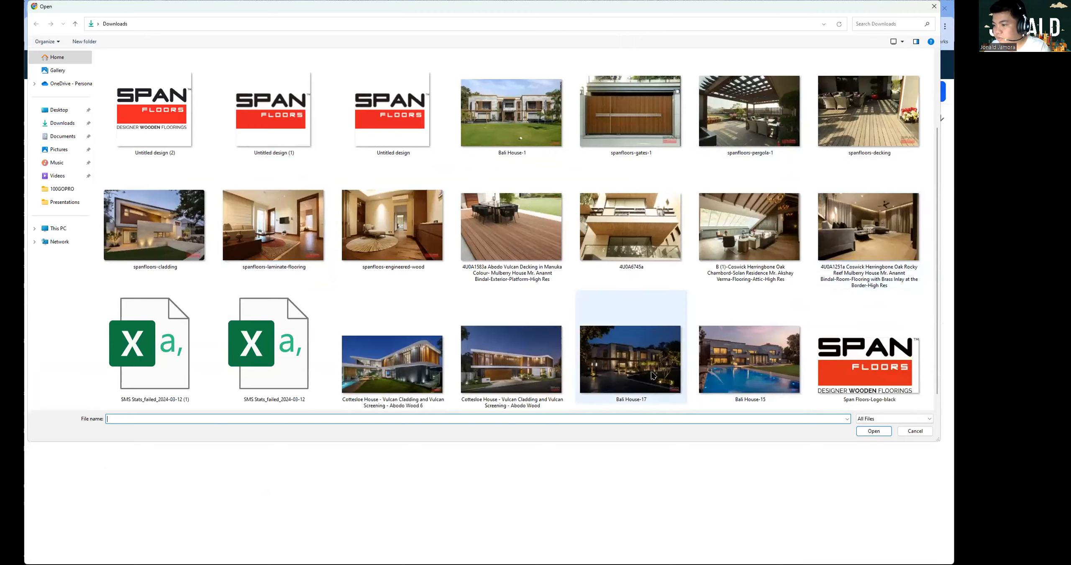
left_click(638, 361)
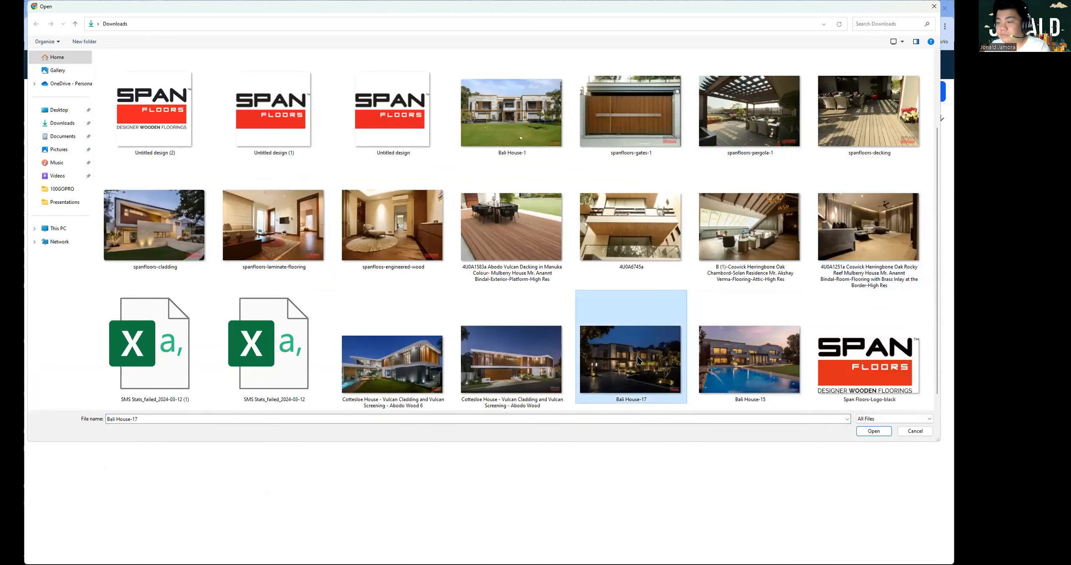
double_click(638, 360)
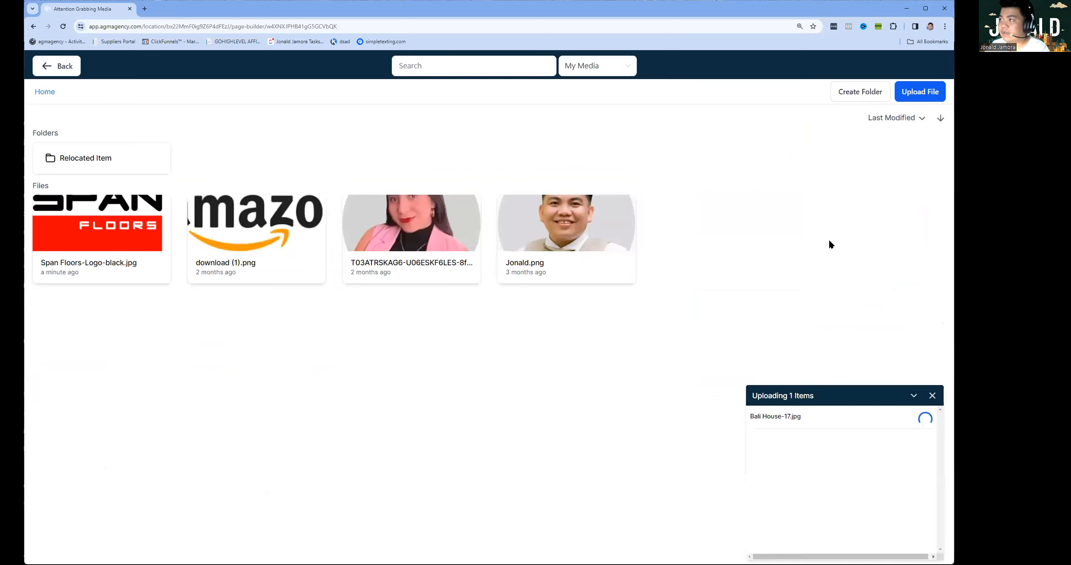
left_click(122, 237)
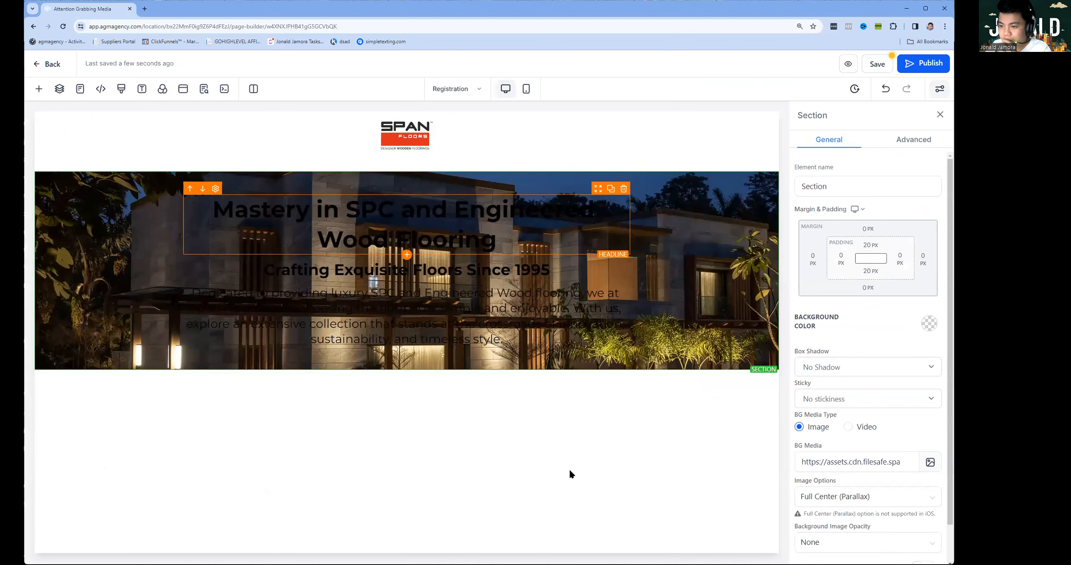
left_click(385, 191)
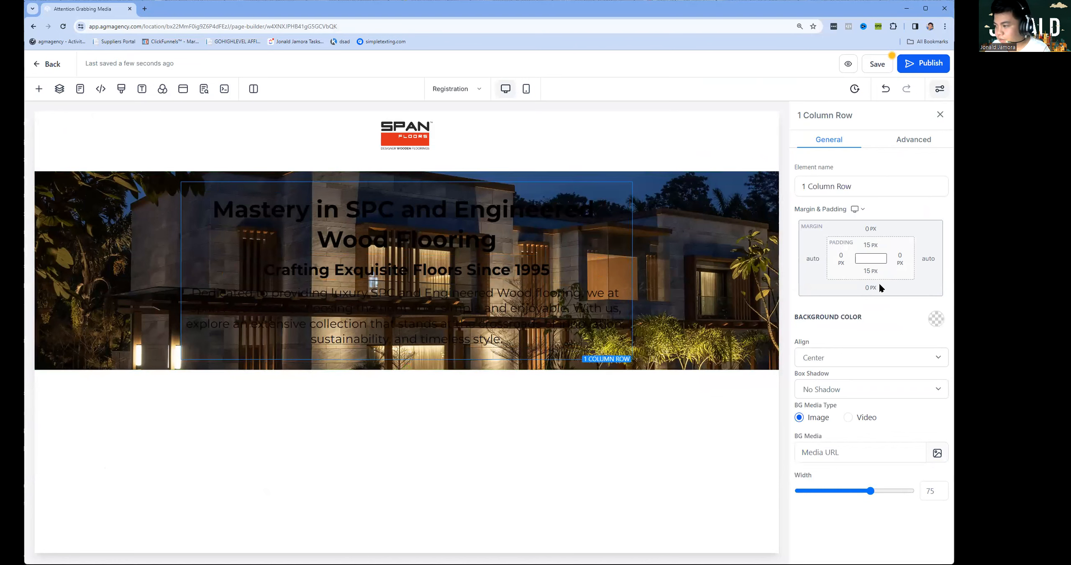
Set the hero text row's top and bottom margins to 40 px.
left_click(871, 228)
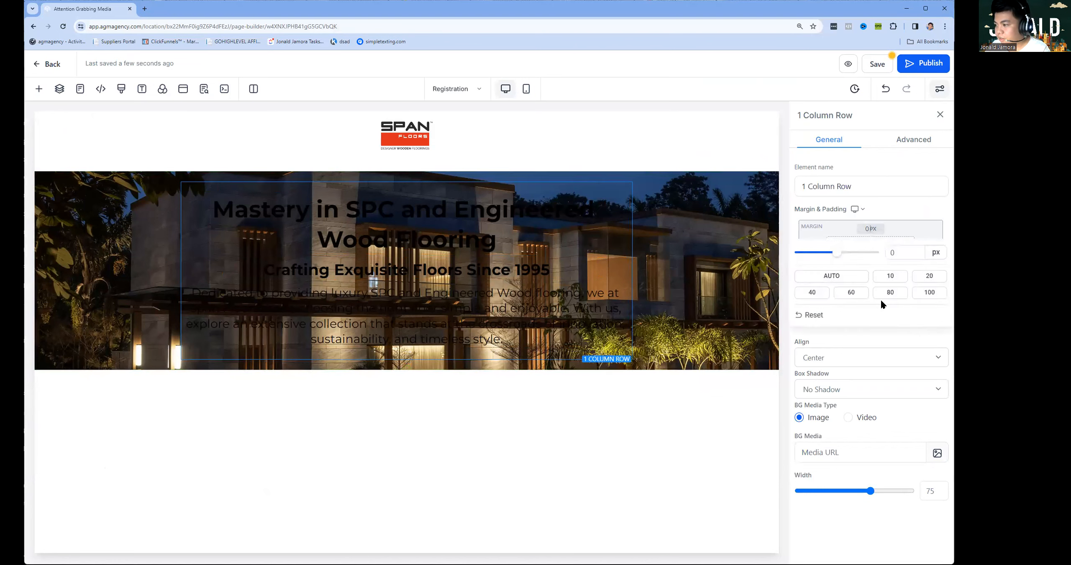
left_click(821, 292)
left_click(881, 208)
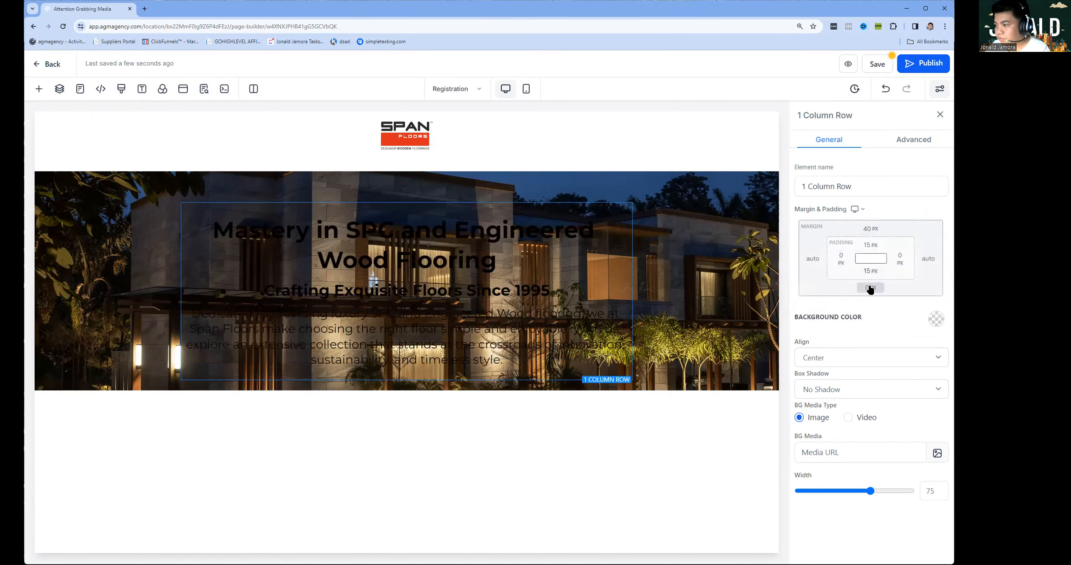
left_click(870, 288)
left_click(813, 351)
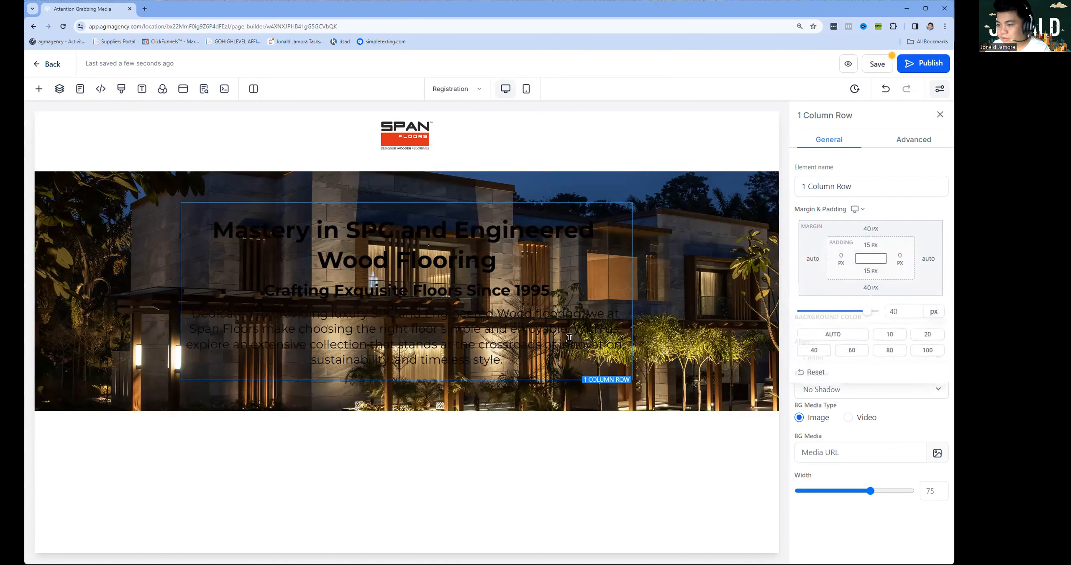
Make the headline and sub headline text, including bold text, white.
left_click(489, 231)
scroll(878, 300, "down", 5)
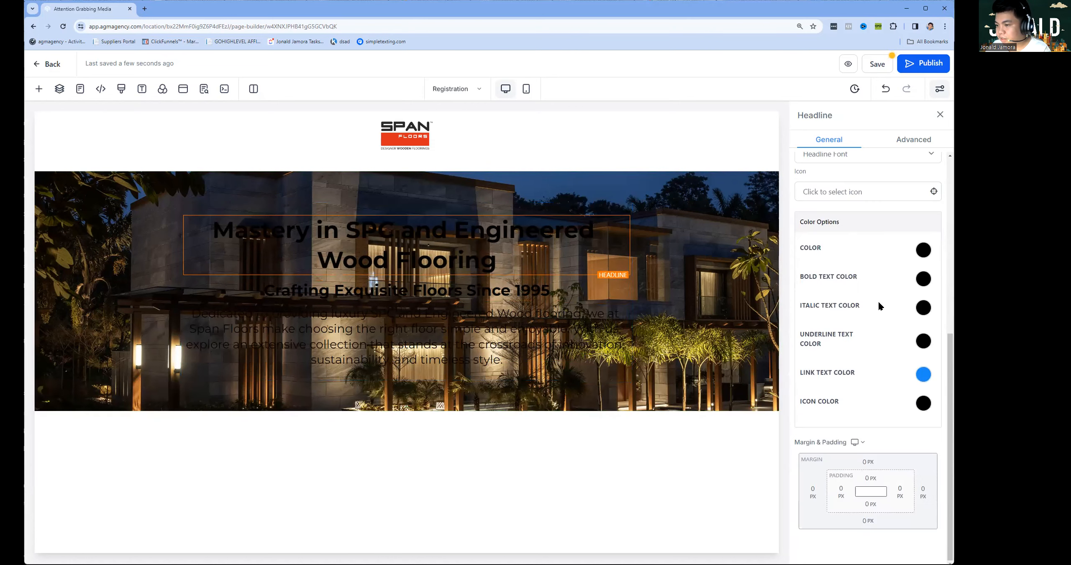
left_click(918, 258)
left_click(846, 272)
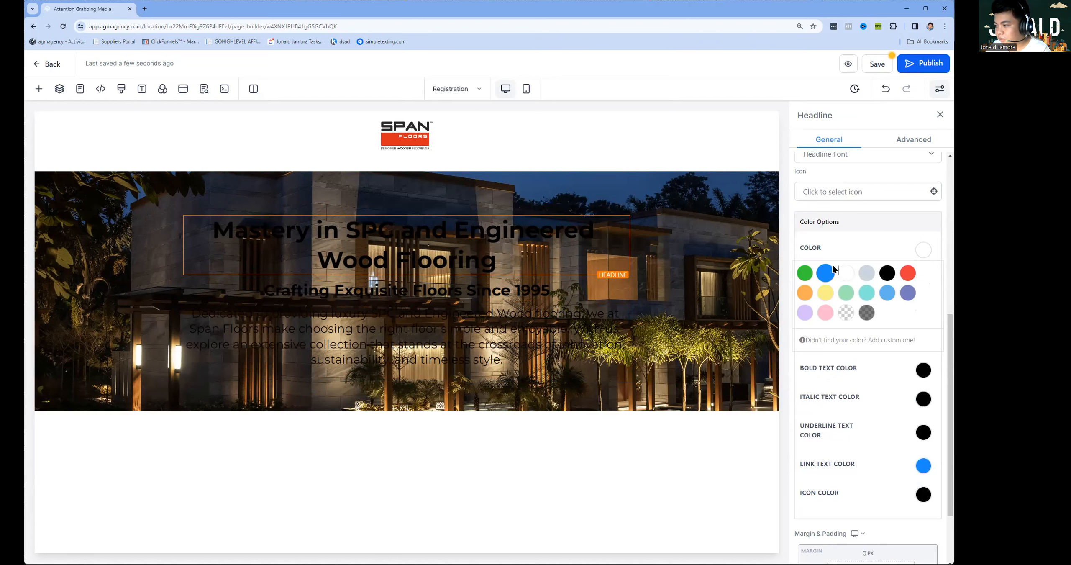
left_click(929, 371)
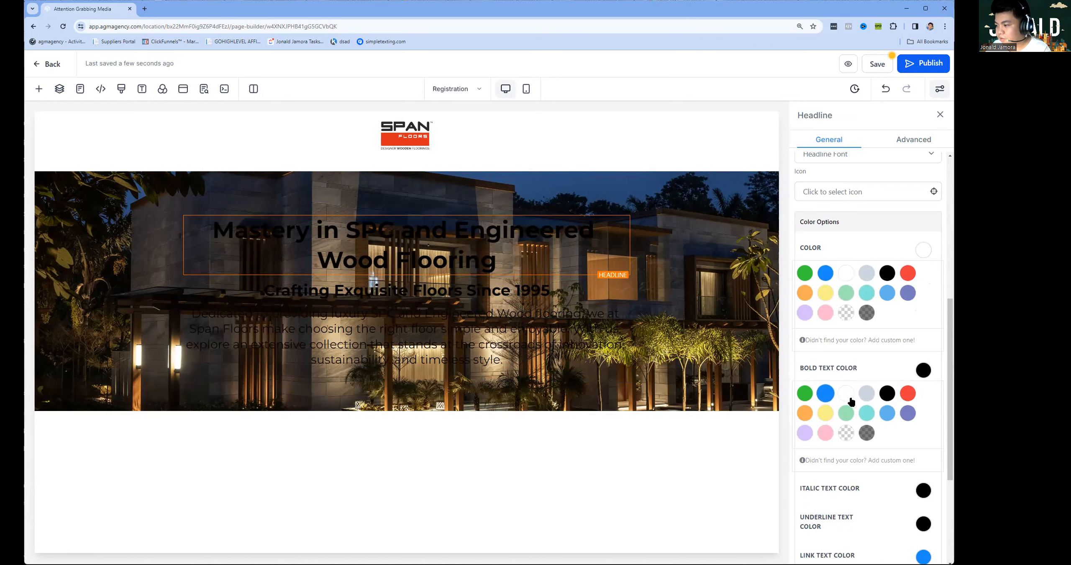
left_click(557, 294)
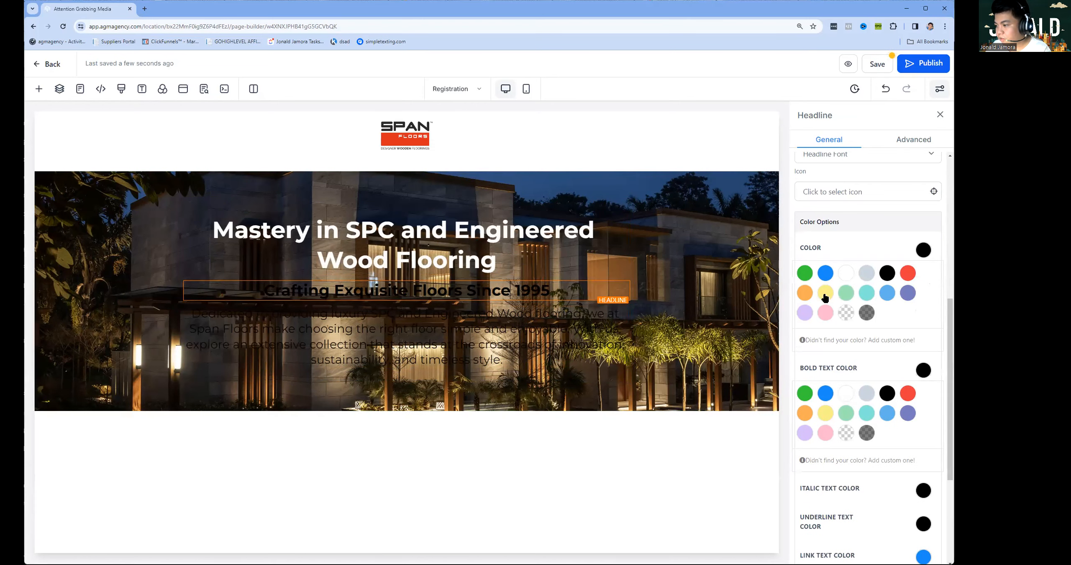
left_click(849, 273)
left_click(560, 328)
left_click(850, 397)
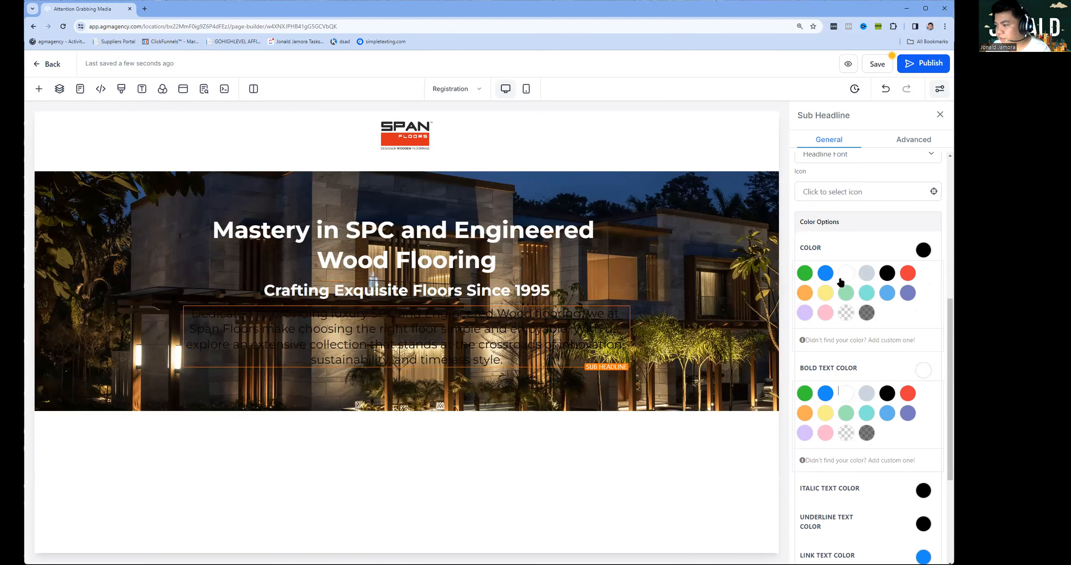
left_click(843, 271)
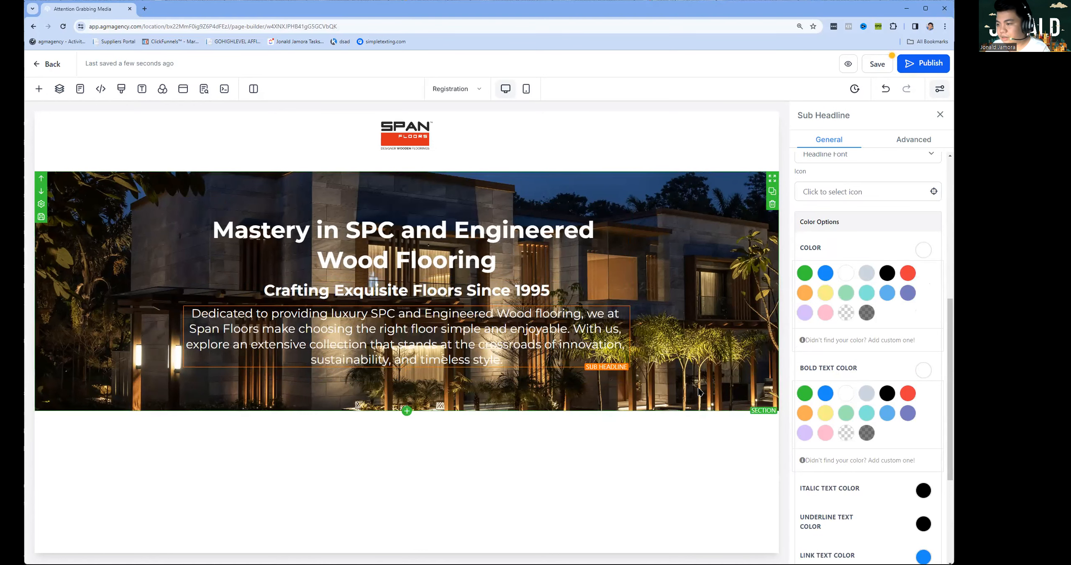
Keep the section's top margin at 0 px and set the row's top and bottom margins to 60 px.
left_click(560, 401)
left_click(867, 229)
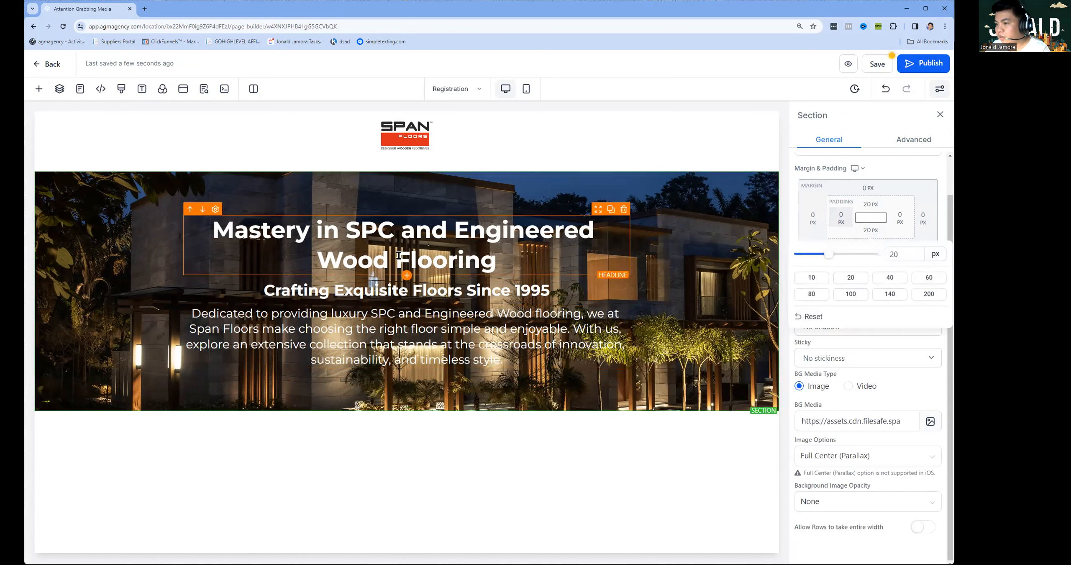
left_click(869, 231)
left_click(863, 191)
left_click(816, 254)
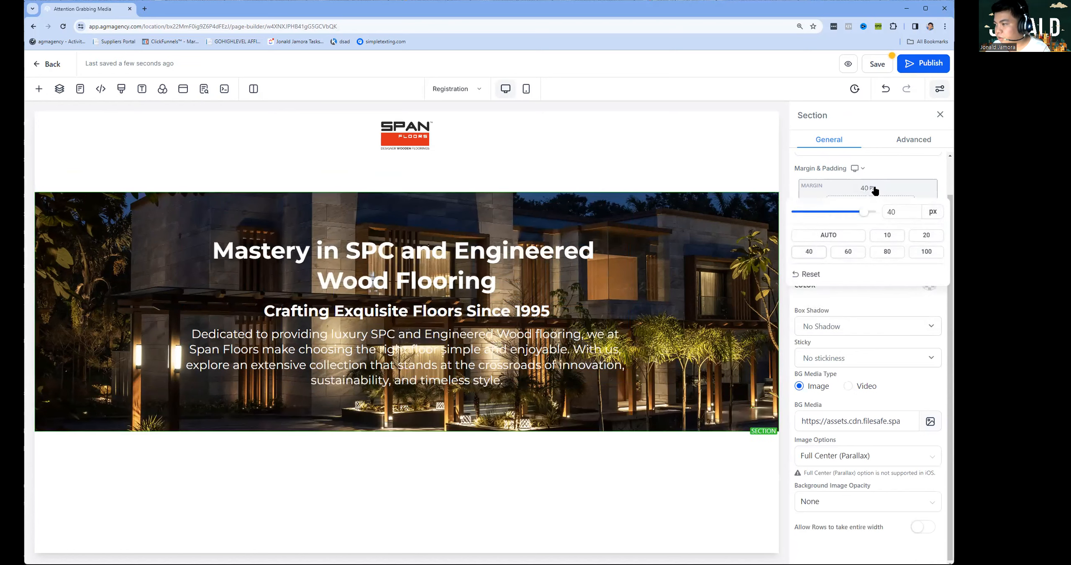
left_click(869, 189)
left_click(797, 216)
left_click(539, 212)
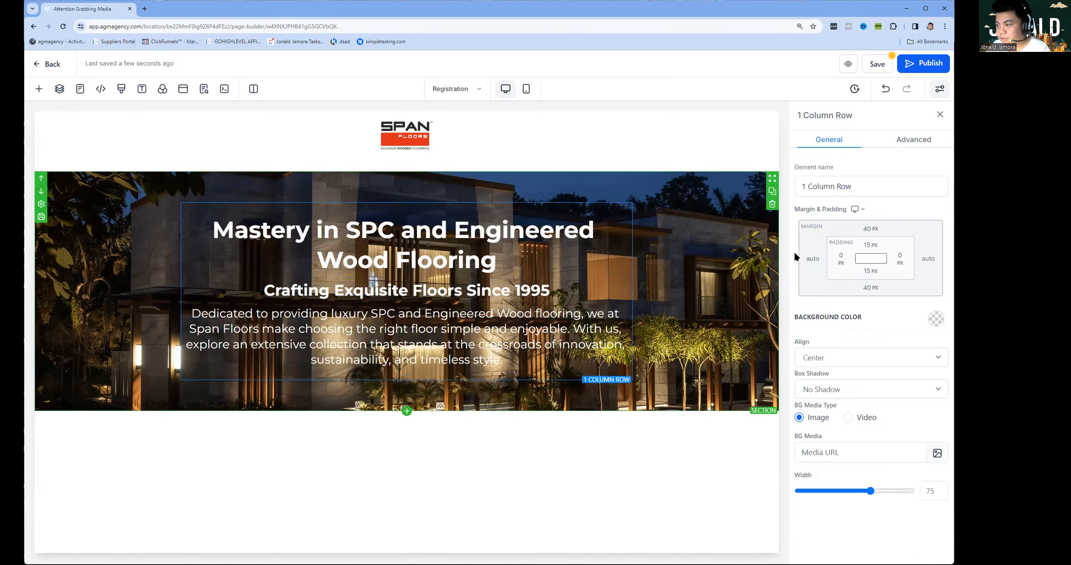
left_click(869, 288)
left_click(861, 352)
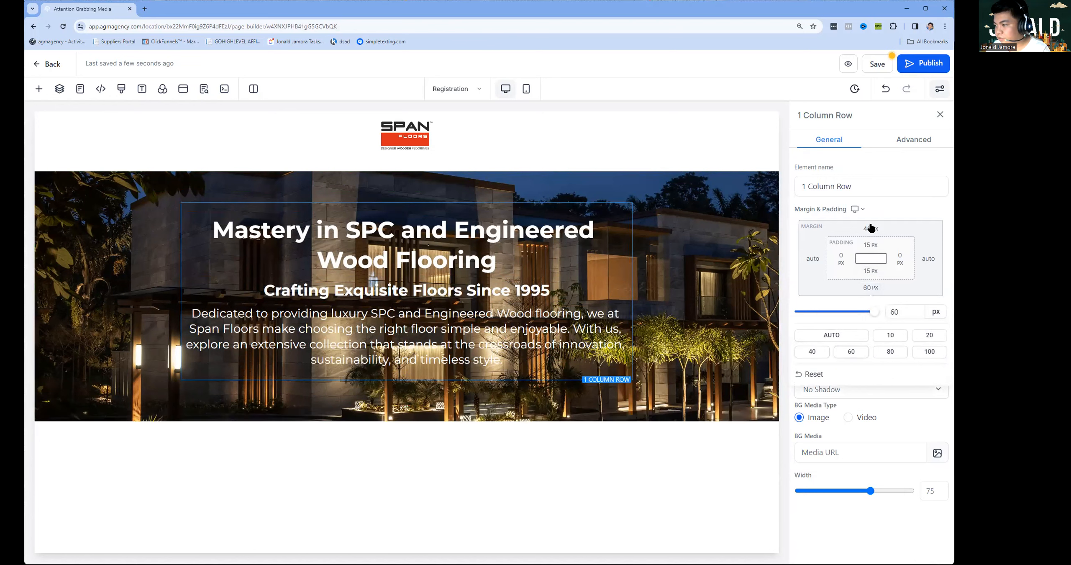
left_click(871, 228)
left_click(852, 292)
Set the hero section to stick to the top on scroll.
left_click(572, 424)
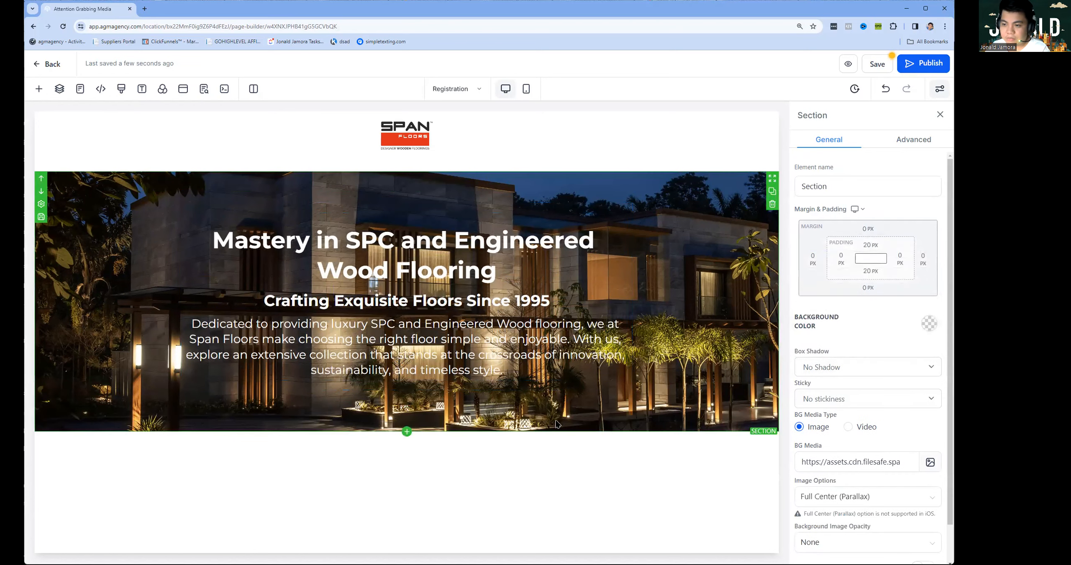
left_click(864, 396)
left_click(864, 421)
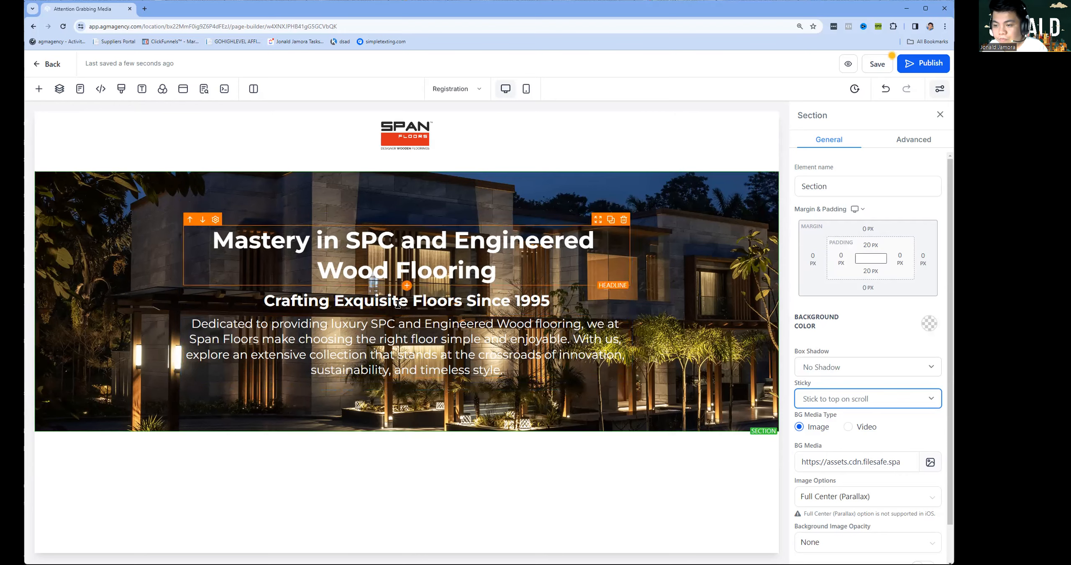
left_click(396, 425)
left_click(406, 431)
Add a full-width section with a two-column row and a 'Why Spanfloors?' headline in the left column.
left_click(168, 167)
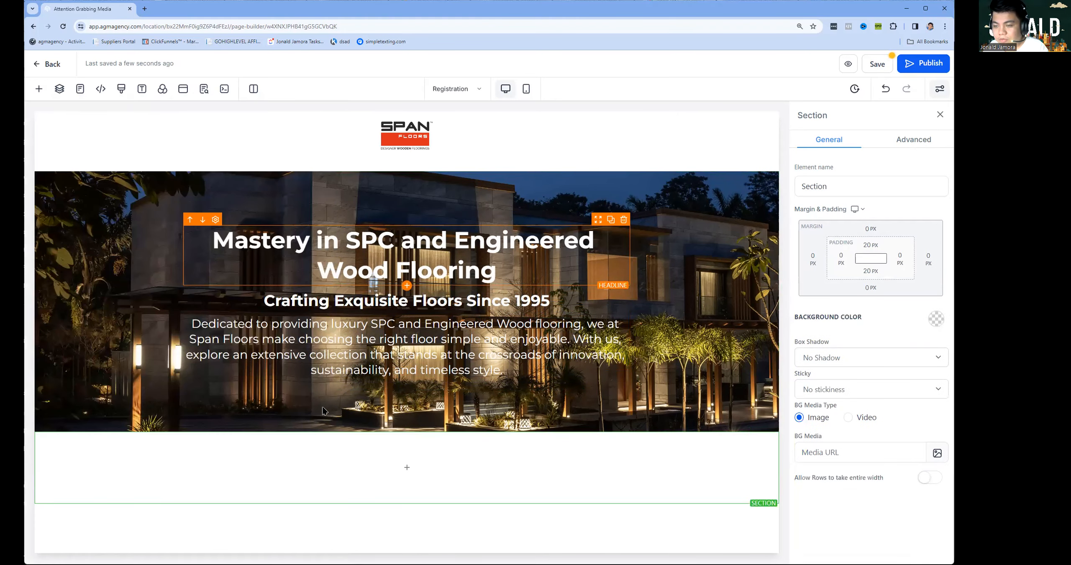
left_click(412, 467)
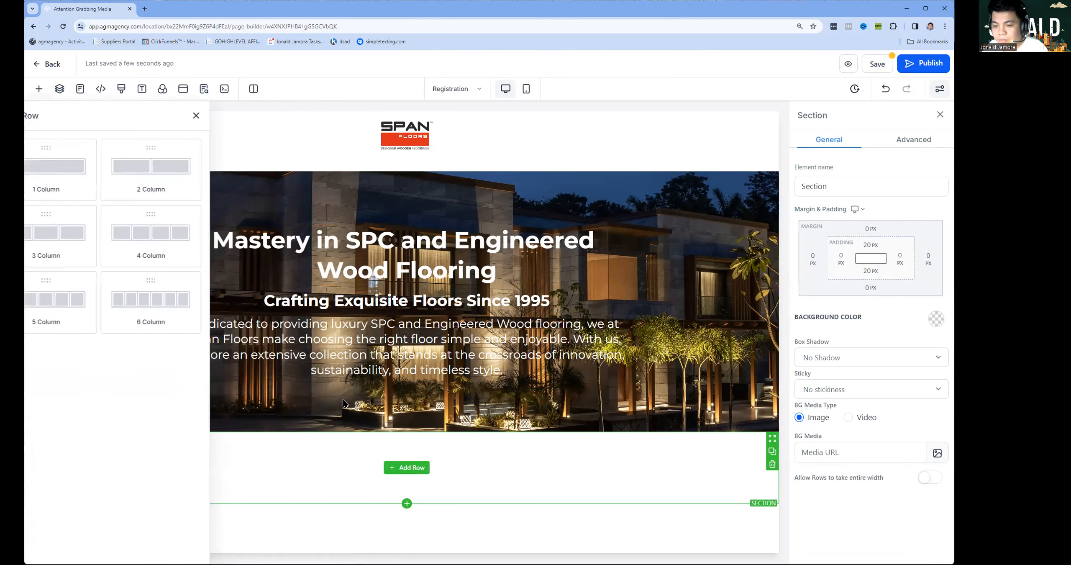
left_click(270, 161)
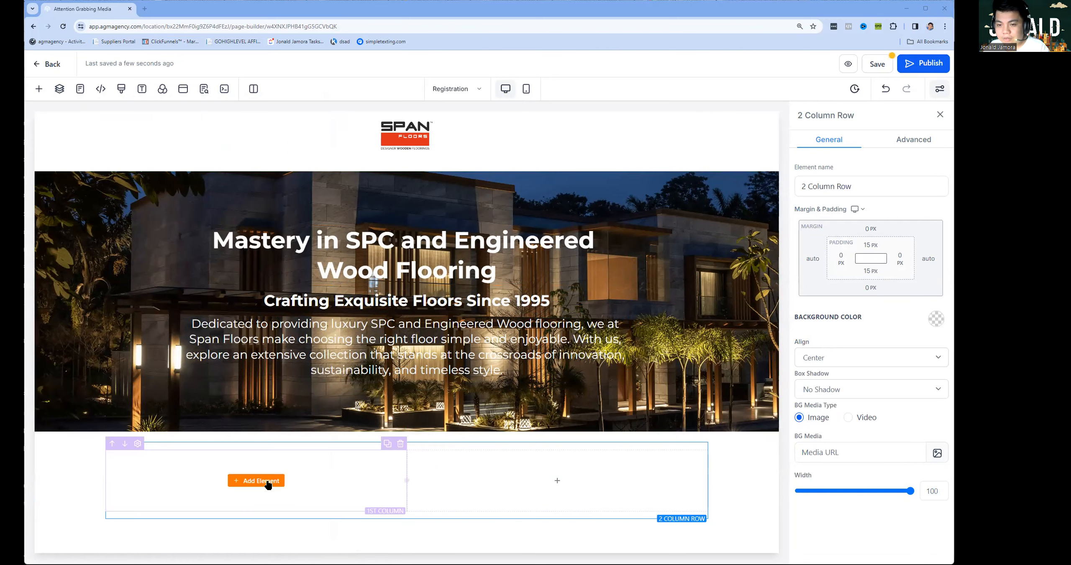
left_click(269, 482)
double_click(280, 481)
type("Why Spanfloors?")
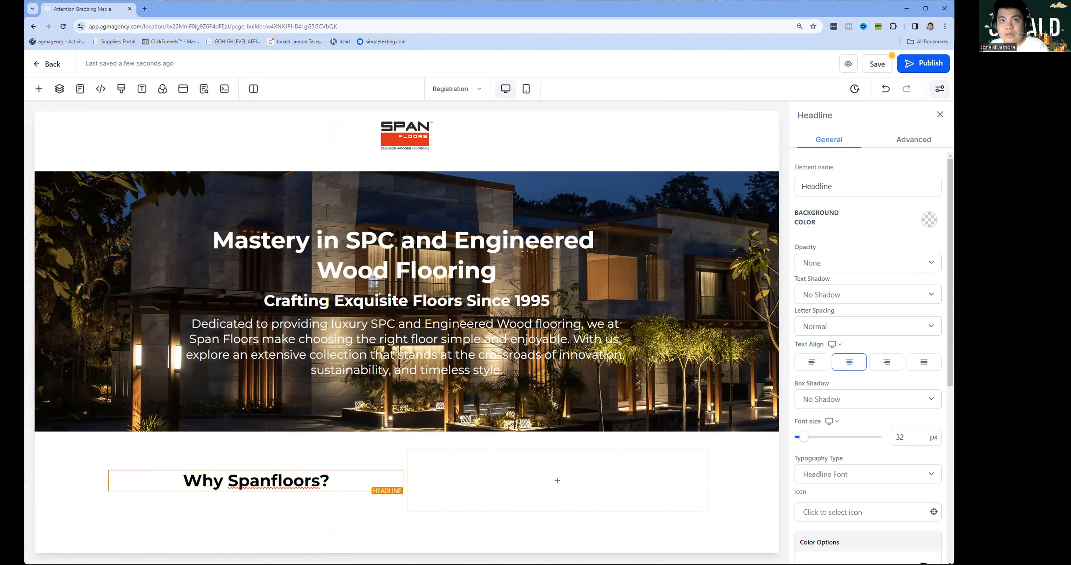
left_click(256, 490)
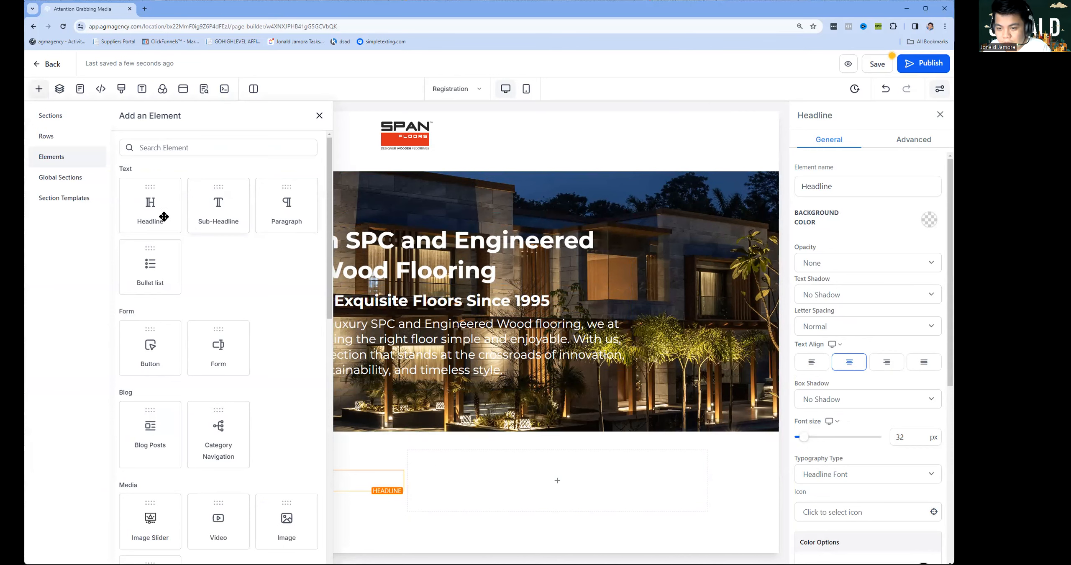
Add a bullet list of the six benefit lines and split Transparent Choices, Custom Recommendations and Start with Confidence into separate bullets.
left_click(151, 265)
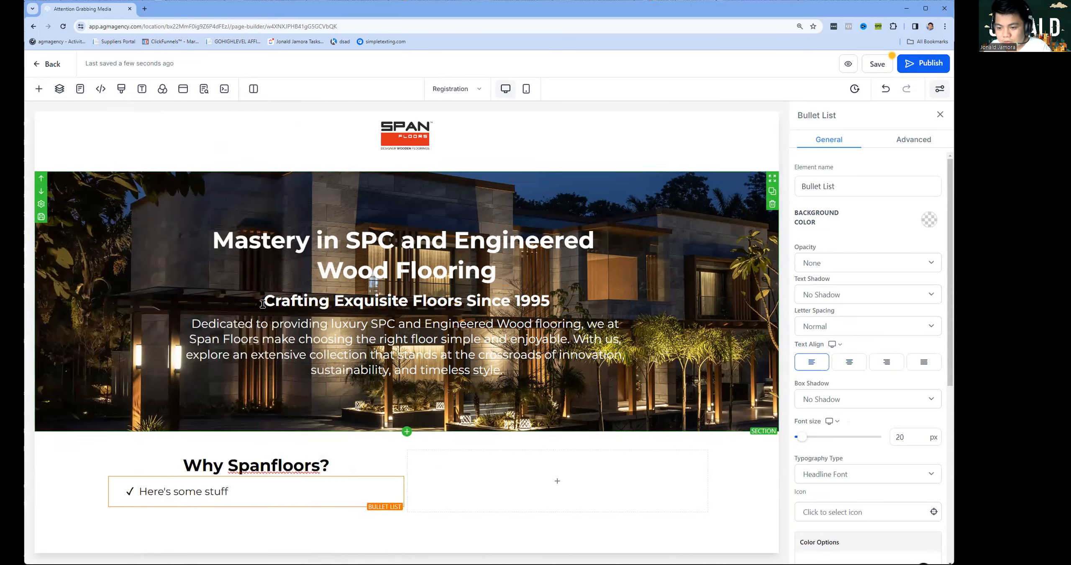
triple_click(238, 488)
type("In-depth Knowledge: We demystify SPC and Engineered Wood flooring with comprehensive guides. Transparent Choices: Understand every option with visuals and samples for informed decisions. Custom Recommendations: Personalized selections from our world-class flooring range after understanding your needs. Start with Confidence: Book a free 30-minute online consultation to begin your flooring journey. See the Quality: Visit us to experience our wide variety of flooring in person. Trusted Experience: Rely on over two decades of expertise in luxury flooring solutions.")
left_click(134, 415)
key("BackSpace")
key("Return")
key("BackSpace")
key("Return")
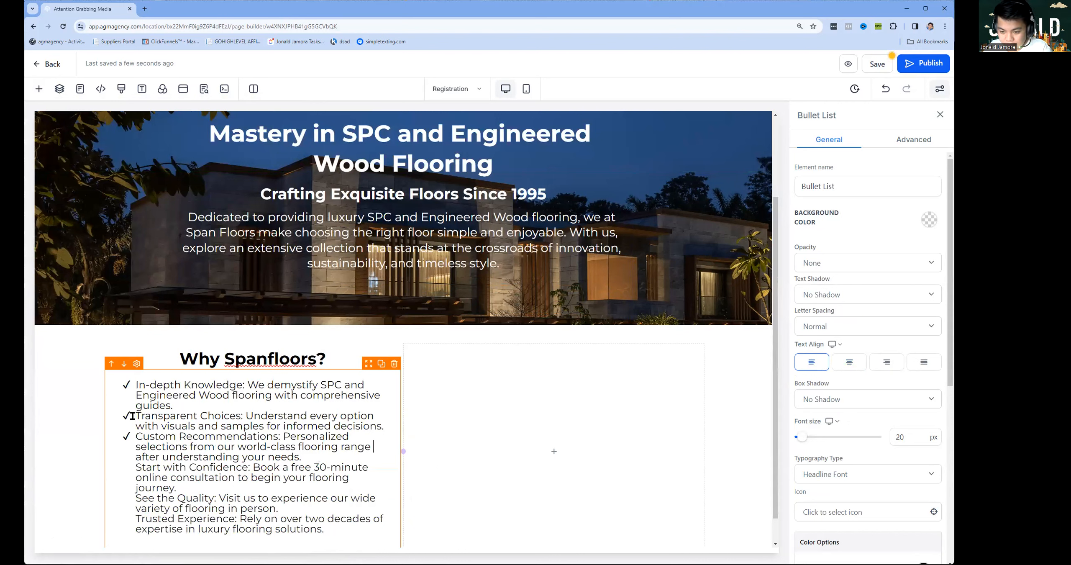
key("BackSpace")
key("Return")
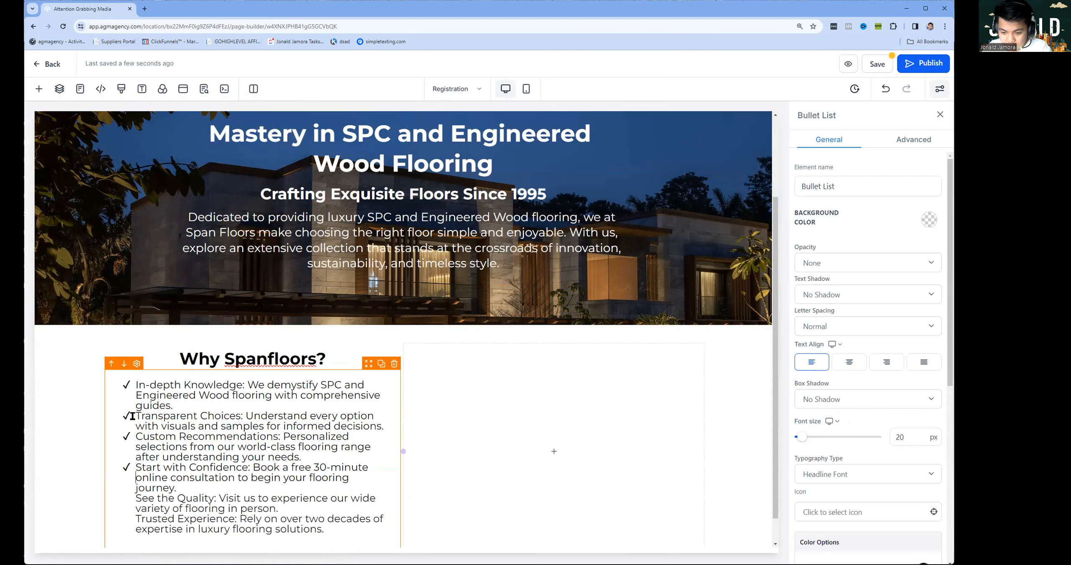
Insert blank lines between the bullets and make Trusted Experience its own spaced bullet.
left_click_drag(190, 395, 194, 404)
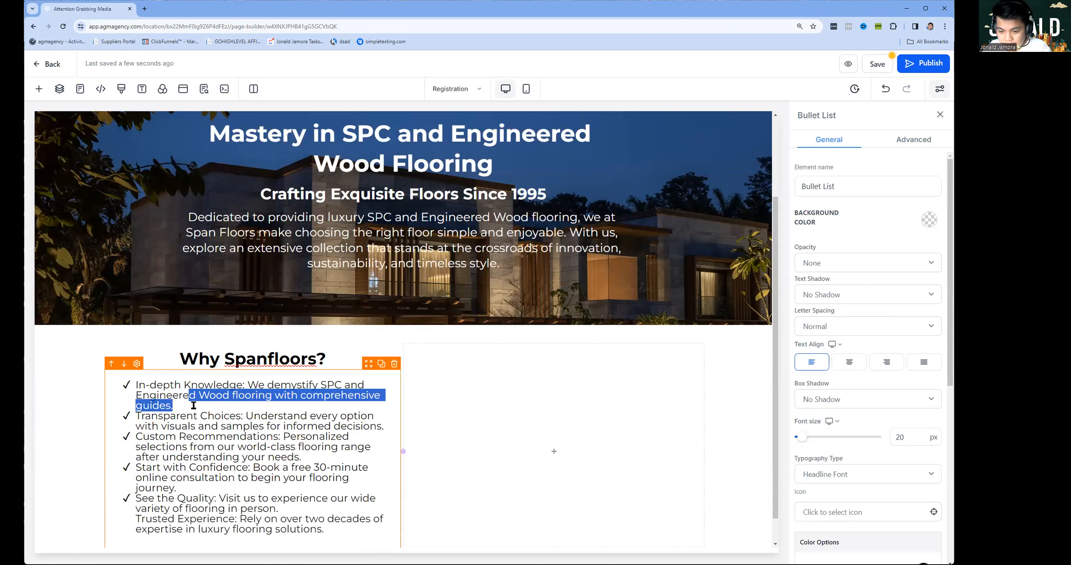
left_click(194, 404)
key("Return")
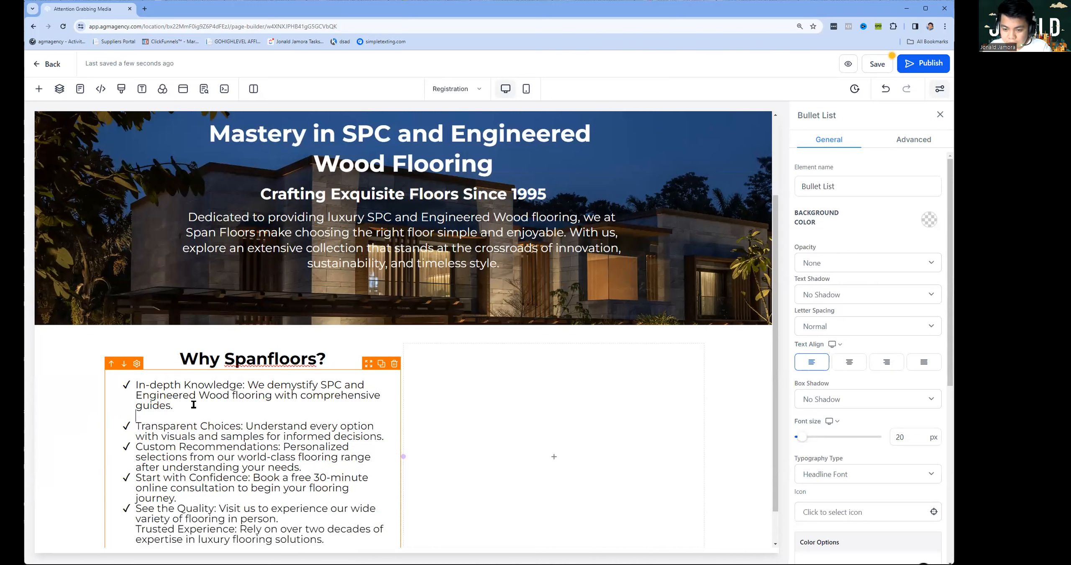
key("Return")
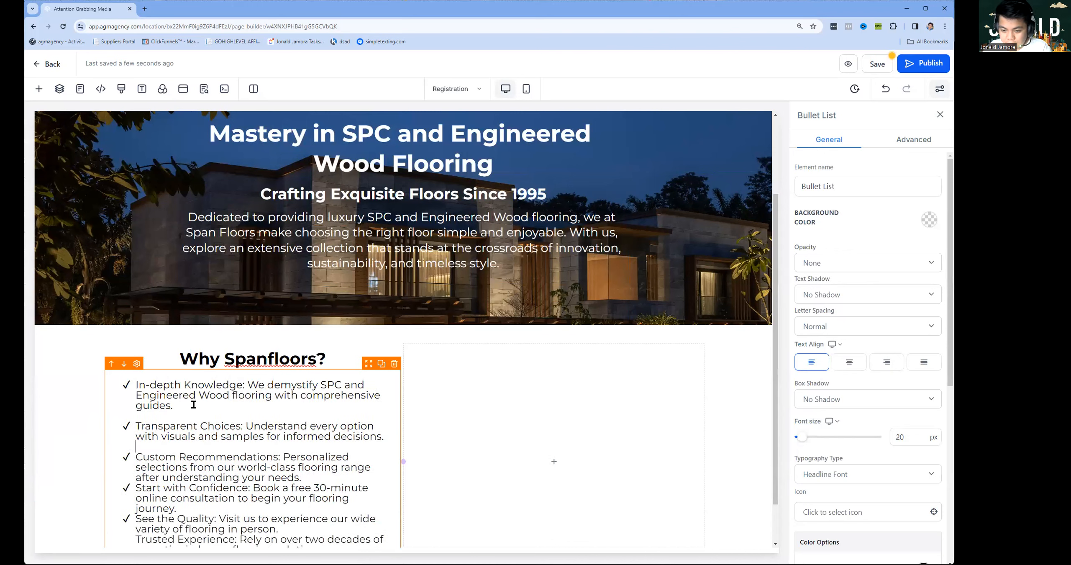
key("Return")
key("Return")
scroll(283, 500, "down", 2)
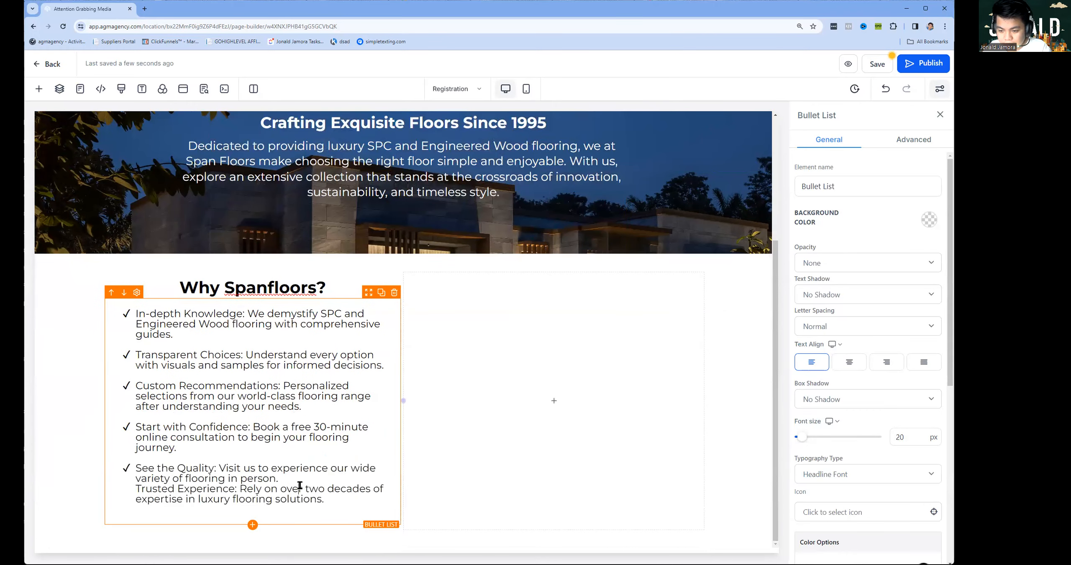
left_click_drag(300, 486, 299, 480)
left_click(295, 480)
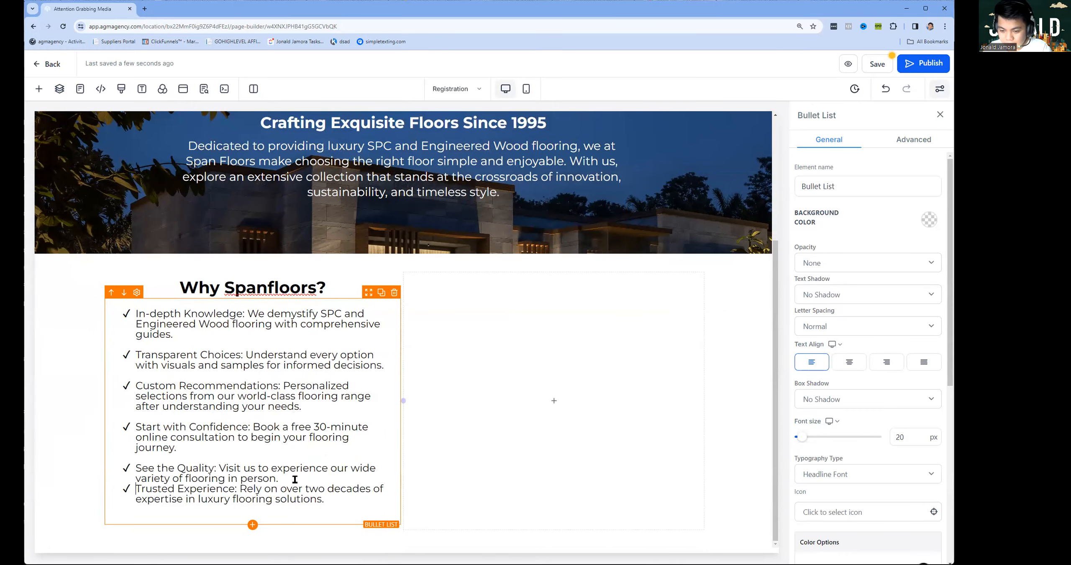
key("Return")
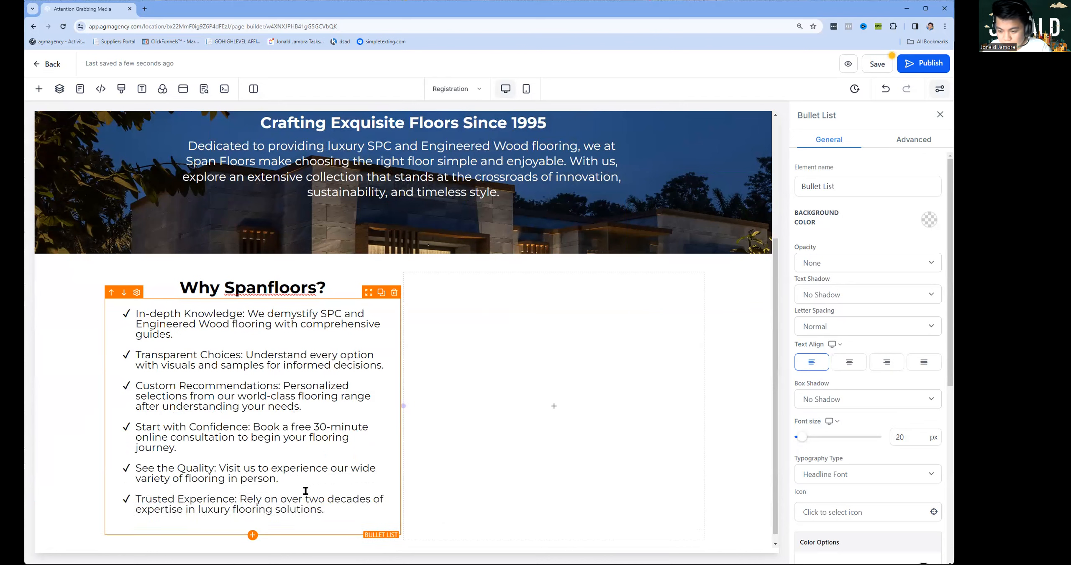
left_click(713, 356)
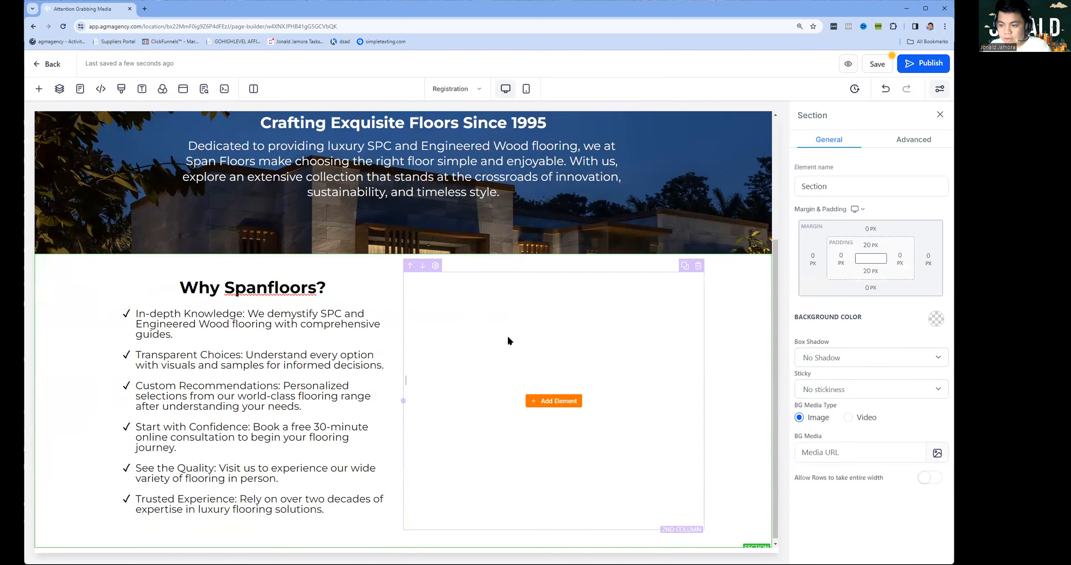
Drop a Calendar element into the right column and link it to the Span Floors (DEMO) calendar.
left_click(561, 403)
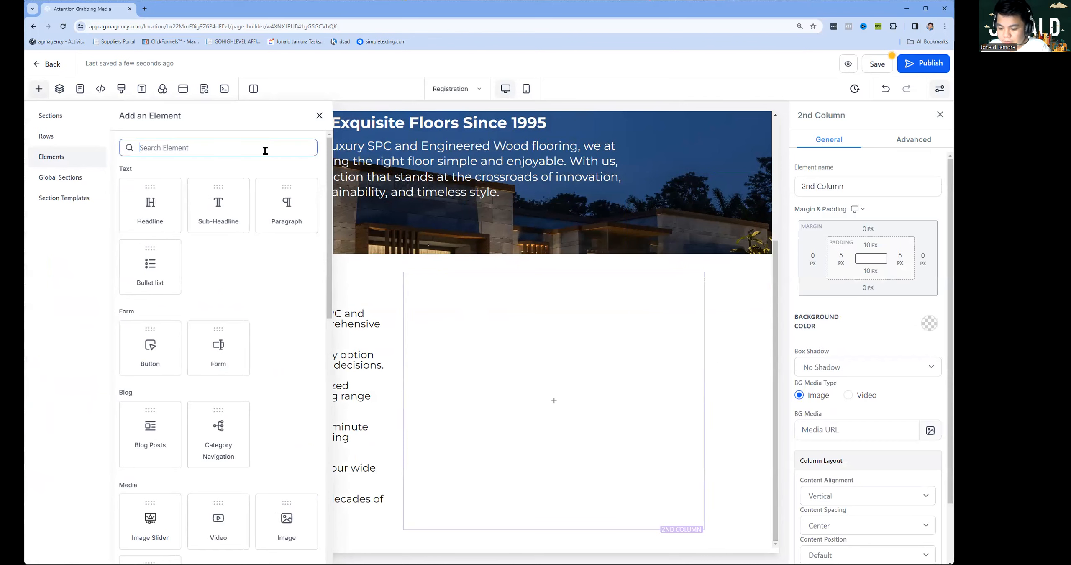
type("cale")
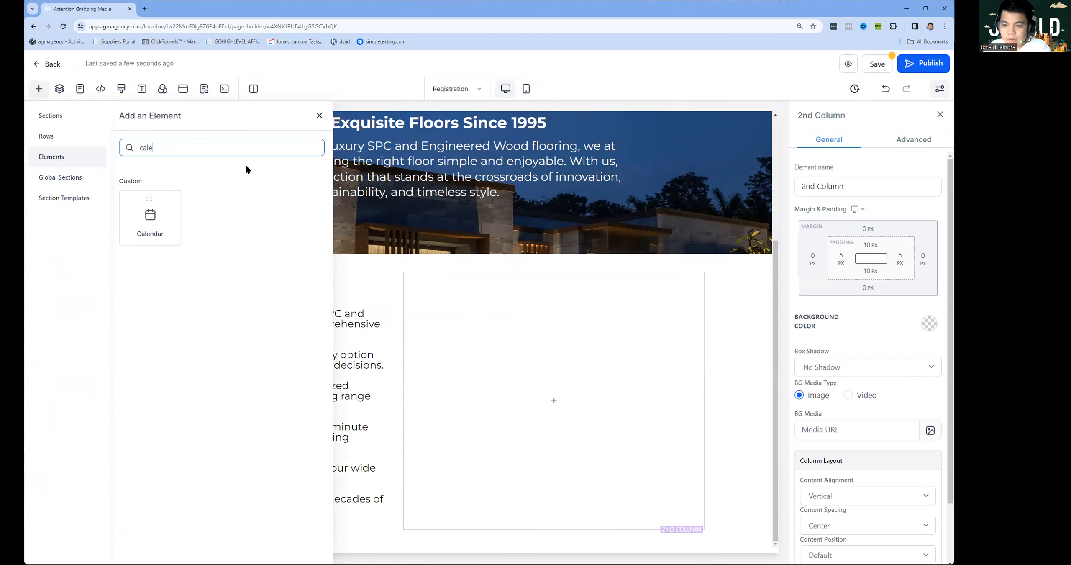
left_click_drag(145, 206, 566, 313)
left_click(477, 265)
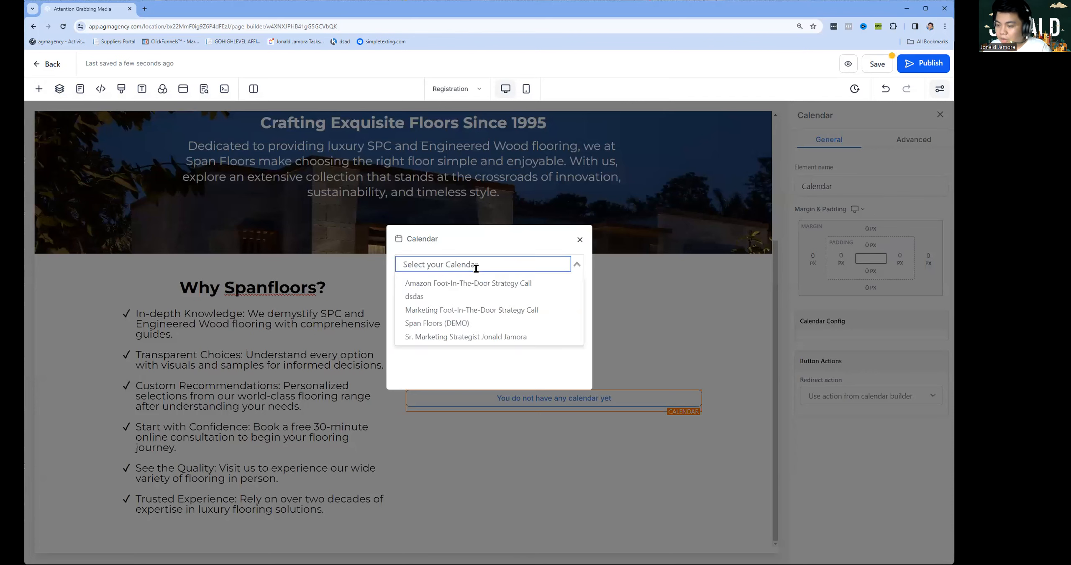
left_click(460, 325)
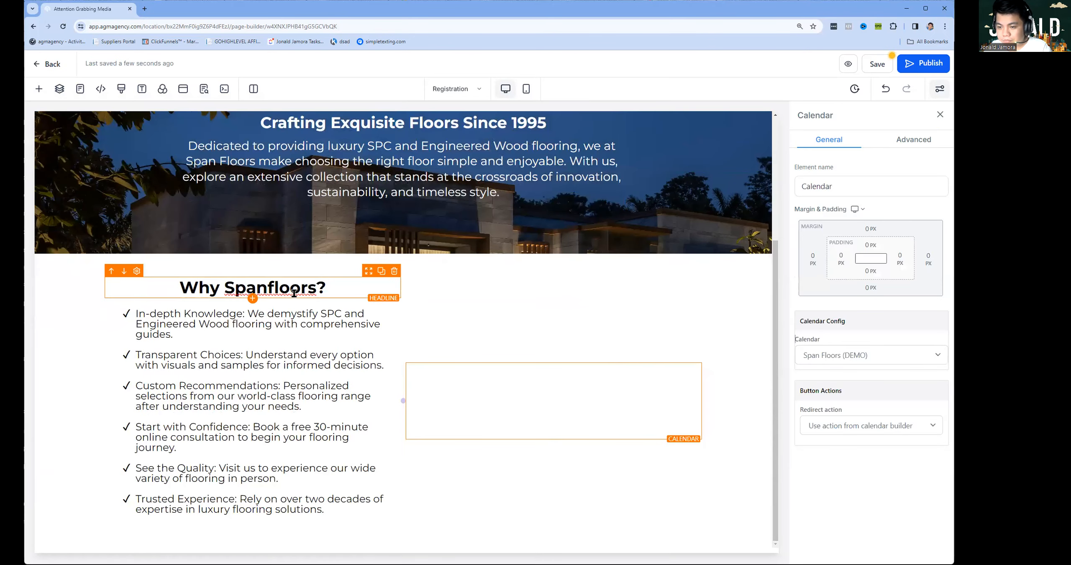
scroll(678, 426, "down", 4)
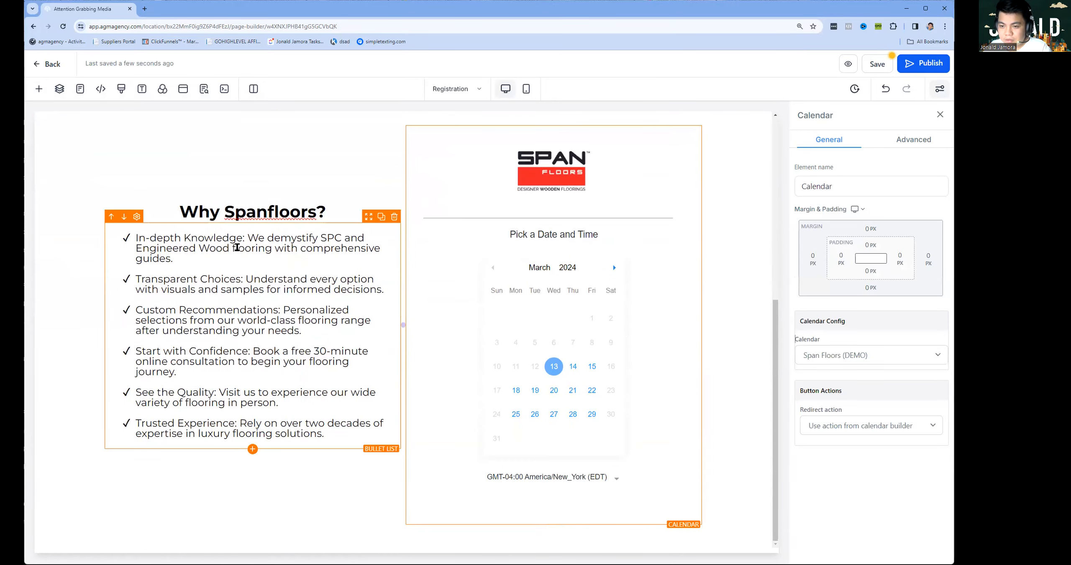
Bold the In-depth Knowledge, Transparent Choices and Custom Recommendations titles.
left_click_drag(245, 236, 105, 236)
key("ctrl+b")
left_click(219, 296)
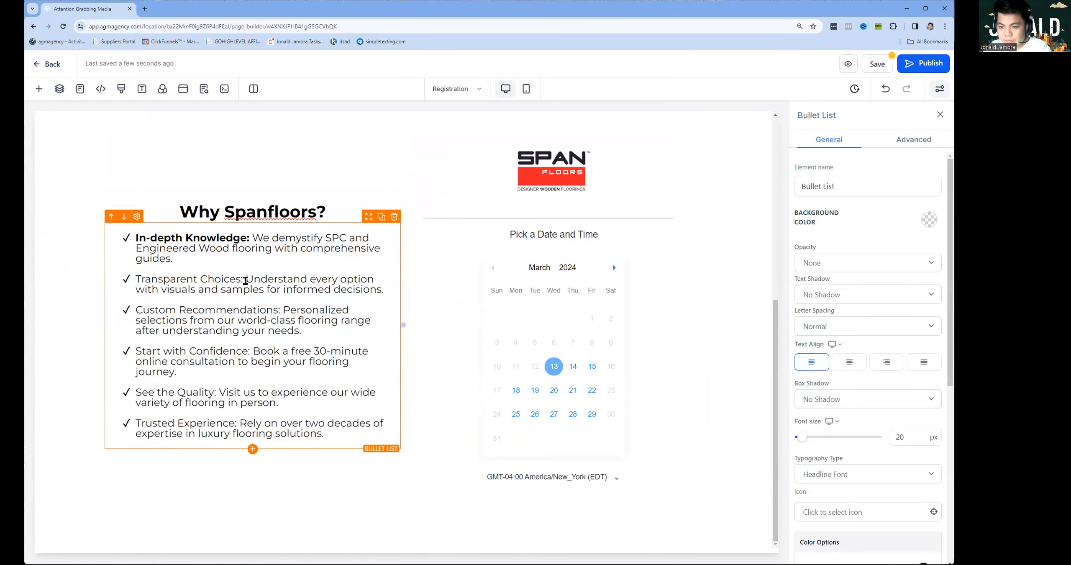
left_click_drag(245, 280, 119, 279)
left_click(152, 280)
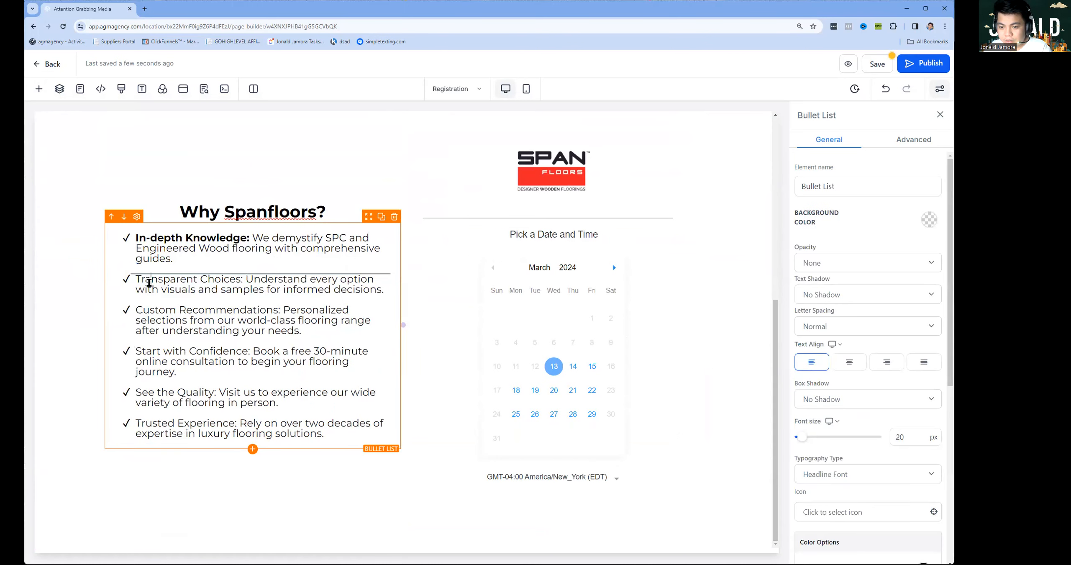
left_click_drag(147, 281, 205, 281)
key("ctrl+b")
left_click(195, 352)
left_click_drag(137, 310, 280, 310)
key("ctrl+b")
Bold the Start with Confidence, See the Quality and Trusted Experience titles.
left_click_drag(136, 351, 253, 351)
key("ctrl+b")
left_click_drag(137, 392, 217, 393)
key("ctrl+b")
left_click(151, 424)
left_click_drag(136, 424, 236, 424)
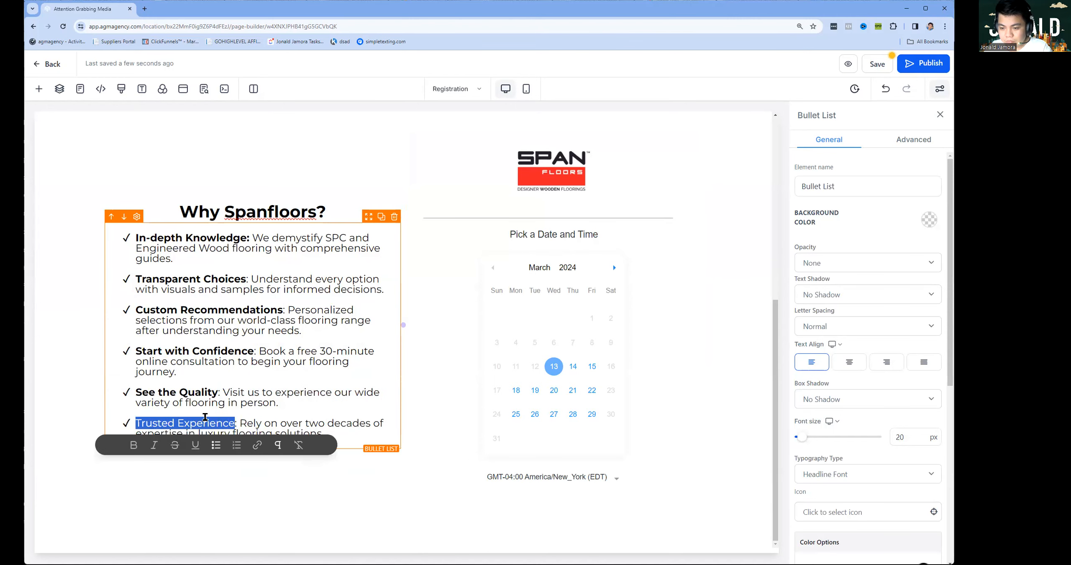
key("ctrl+b")
left_click(470, 346)
Bring up the Add A Section layout choices below the content.
scroll(417, 316, "up", 5)
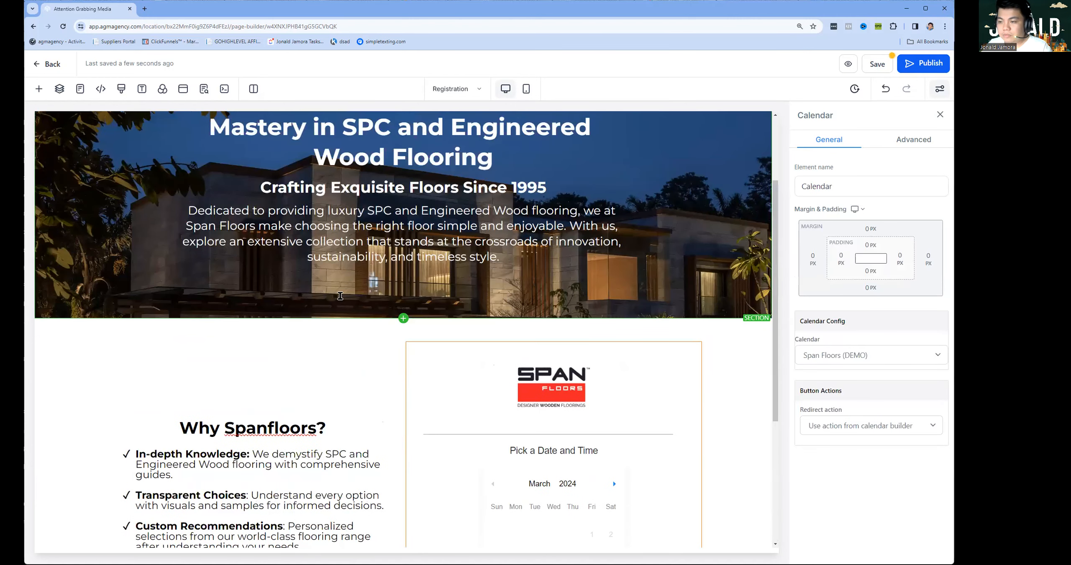
scroll(342, 307, "down", 5)
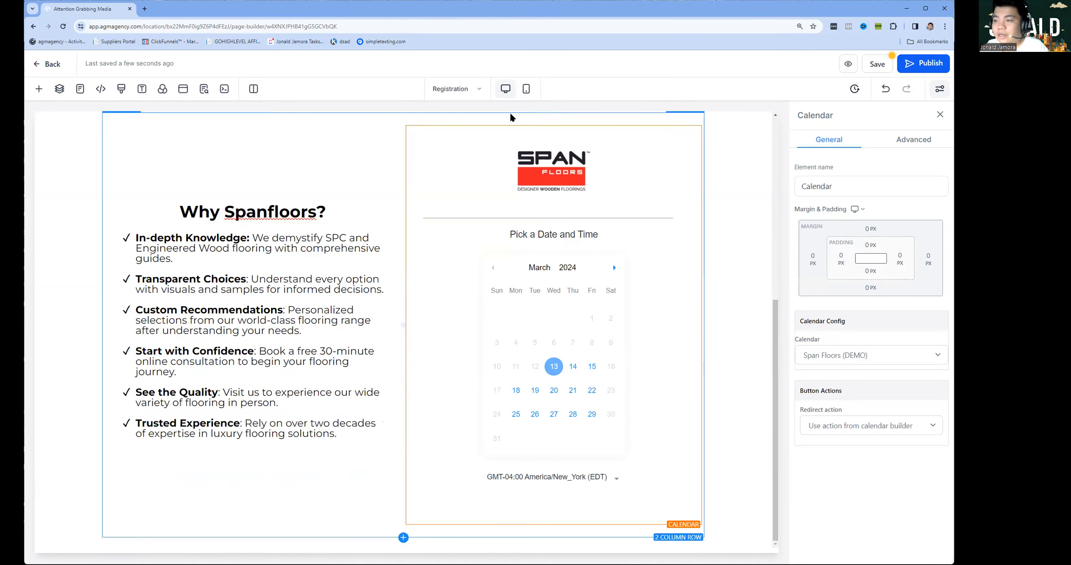
scroll(523, 230, "up", 7)
scroll(499, 285, "down", 7)
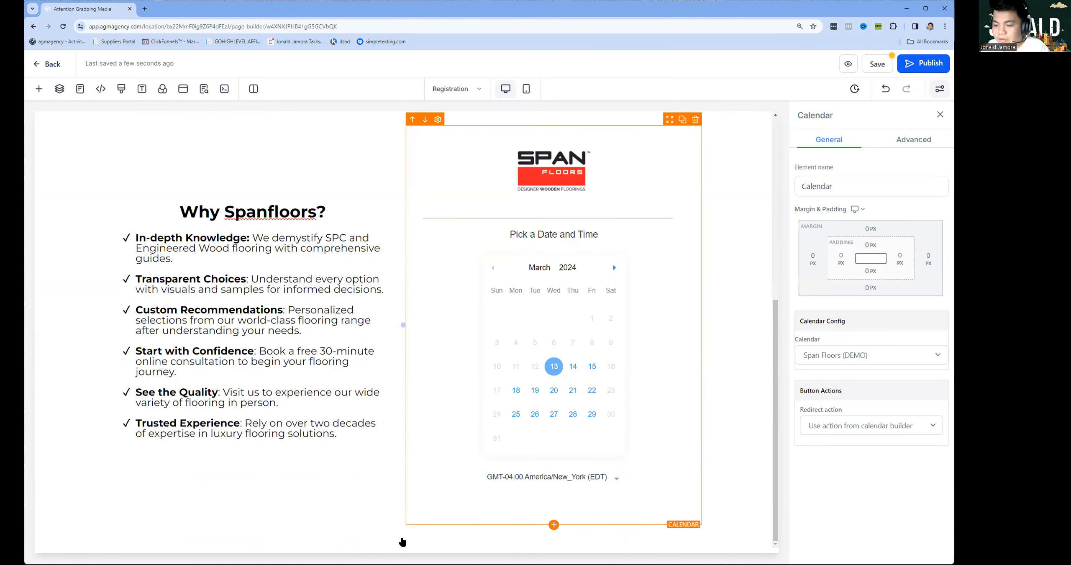
left_click(403, 548)
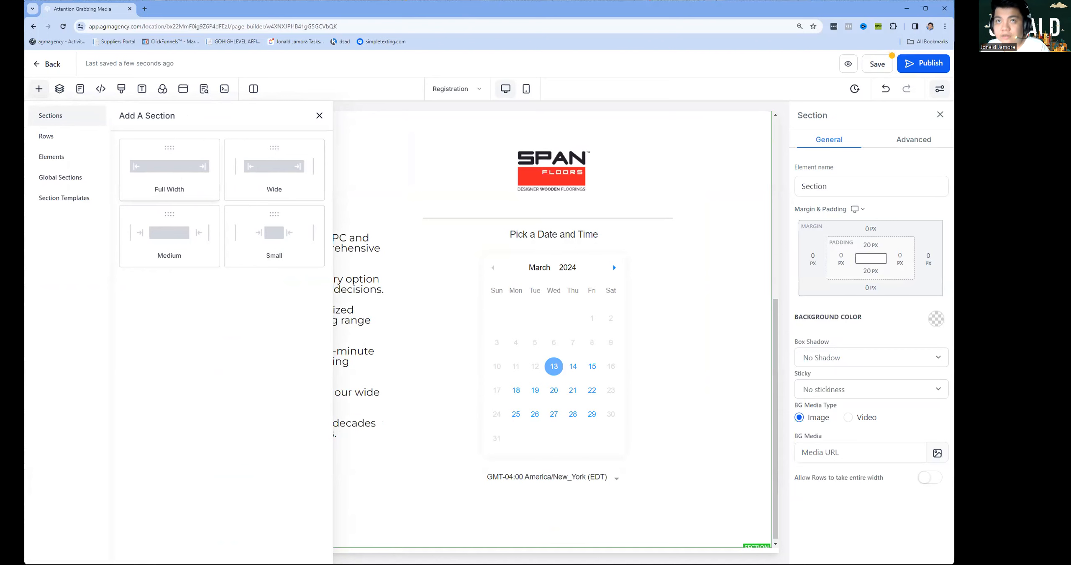
Add a full-width section with a row and a 'How It Works' headline.
left_click(181, 173)
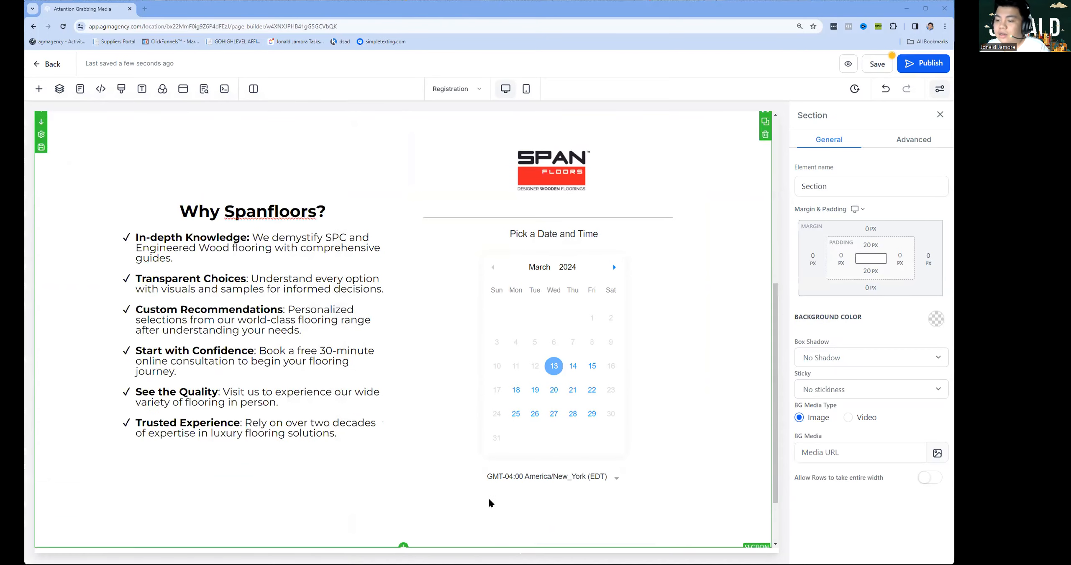
scroll(490, 500, "down", 2)
left_click(391, 501)
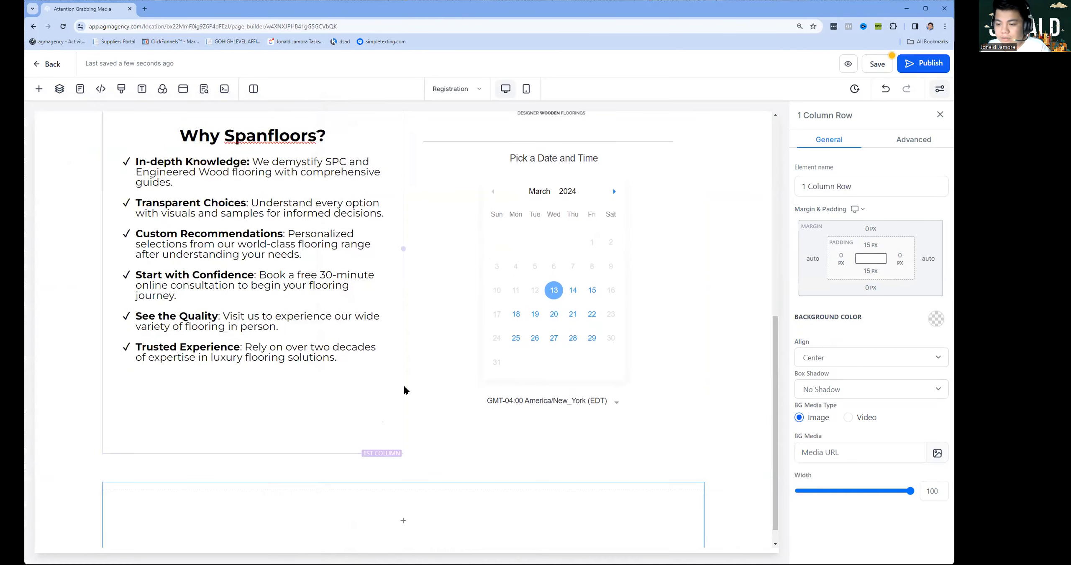
left_click(411, 498)
left_click(49, 205)
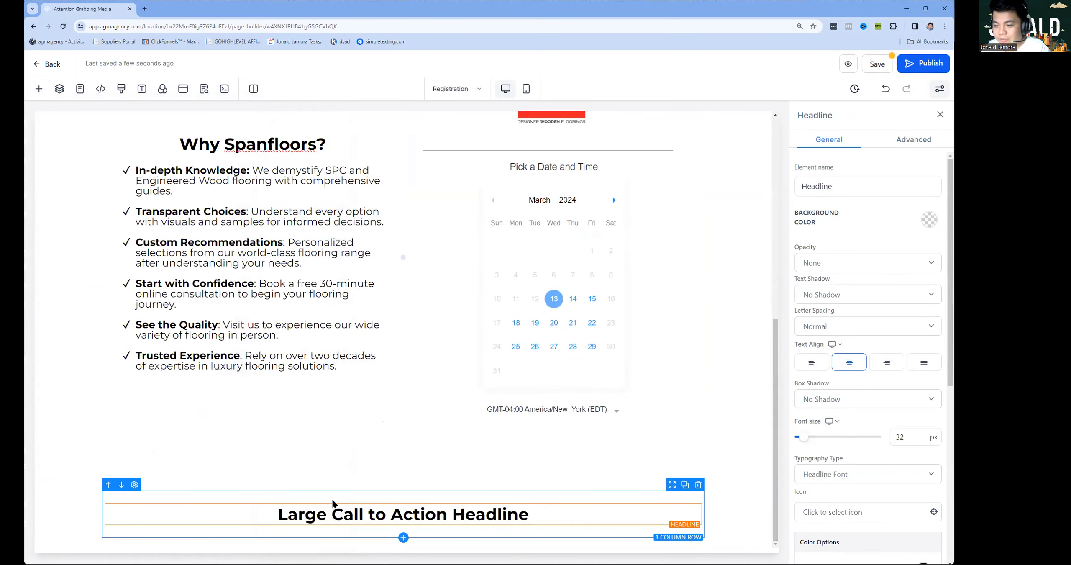
left_click(325, 517)
triple_click(325, 517)
type("How It Works")
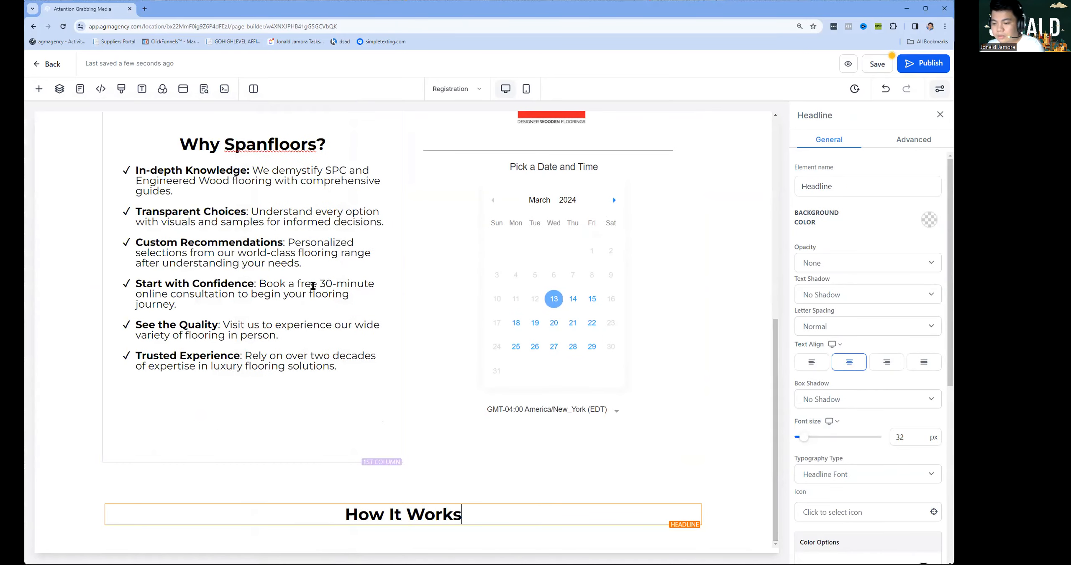
Resize the How It Works and Why Spanfloors? headlines to 45 px.
left_click(916, 439)
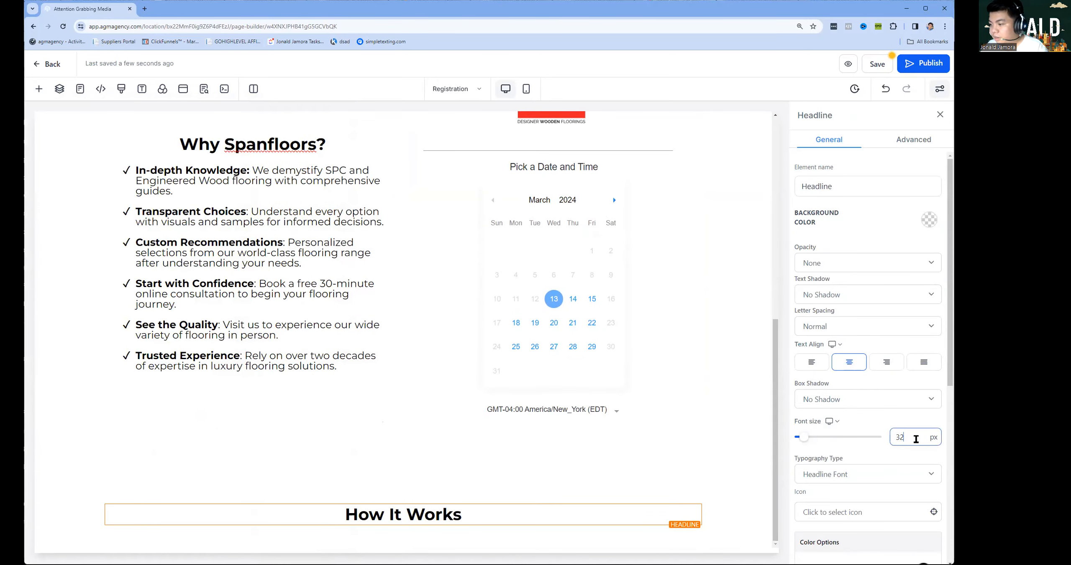
left_click(437, 376)
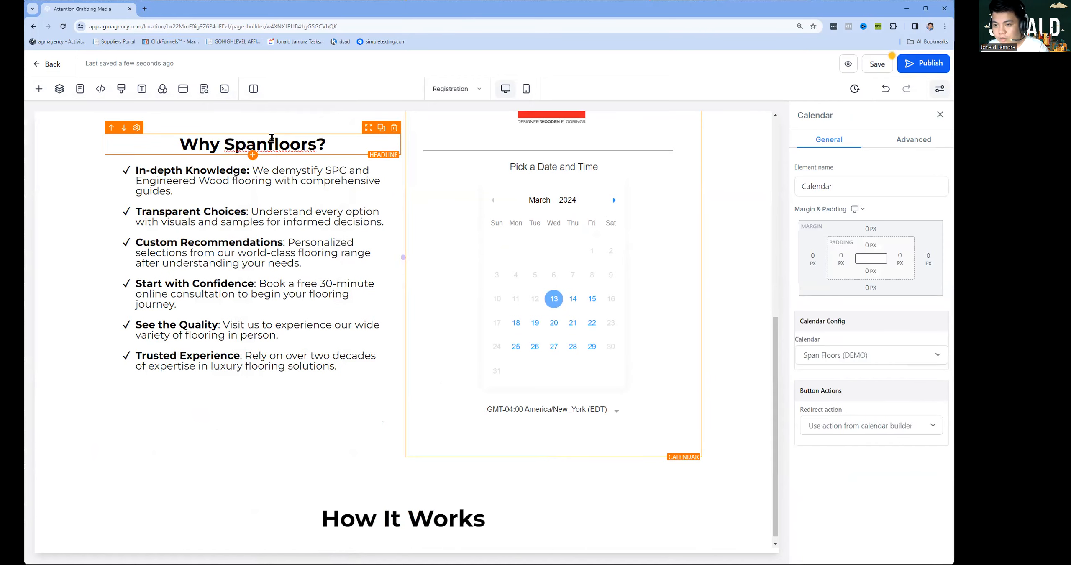
left_click(288, 143)
left_click(914, 440)
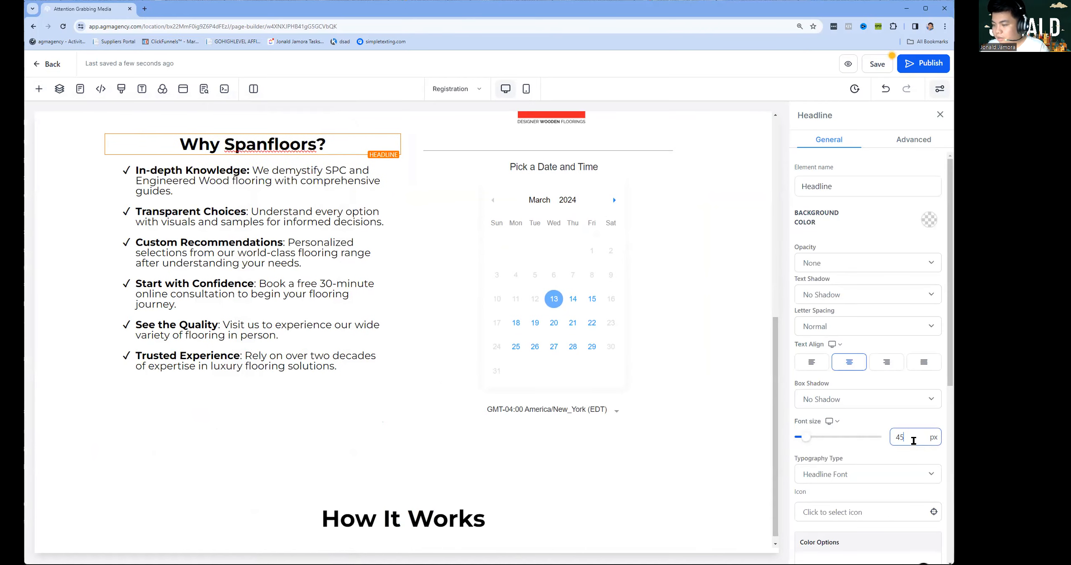
left_click(276, 373)
Enlarge the font size of the benefits bullet list text.
scroll(276, 371, "down", 1)
left_click(318, 239)
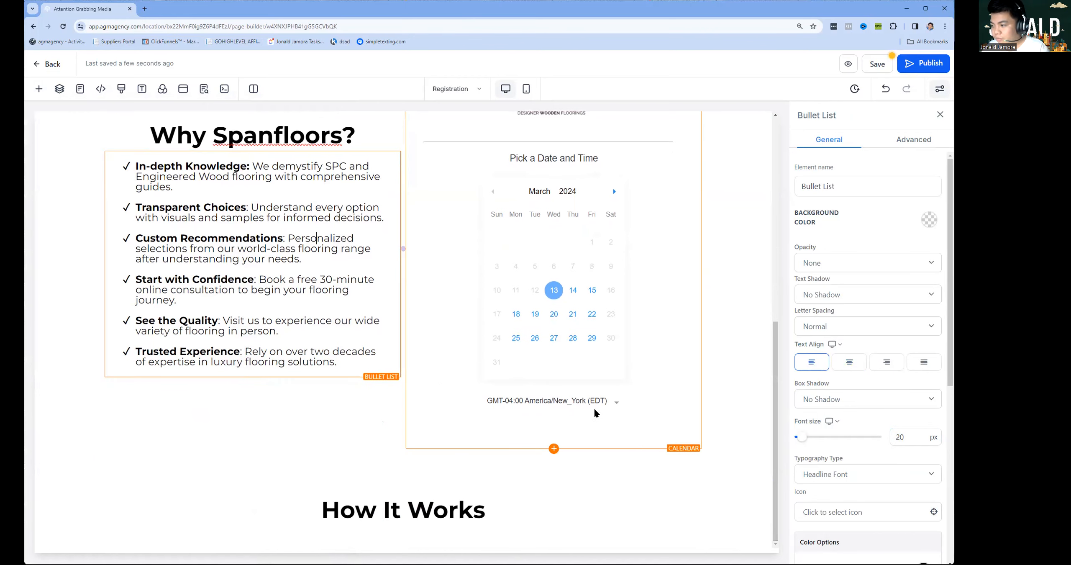
key("ctrl+a")
left_click(914, 442)
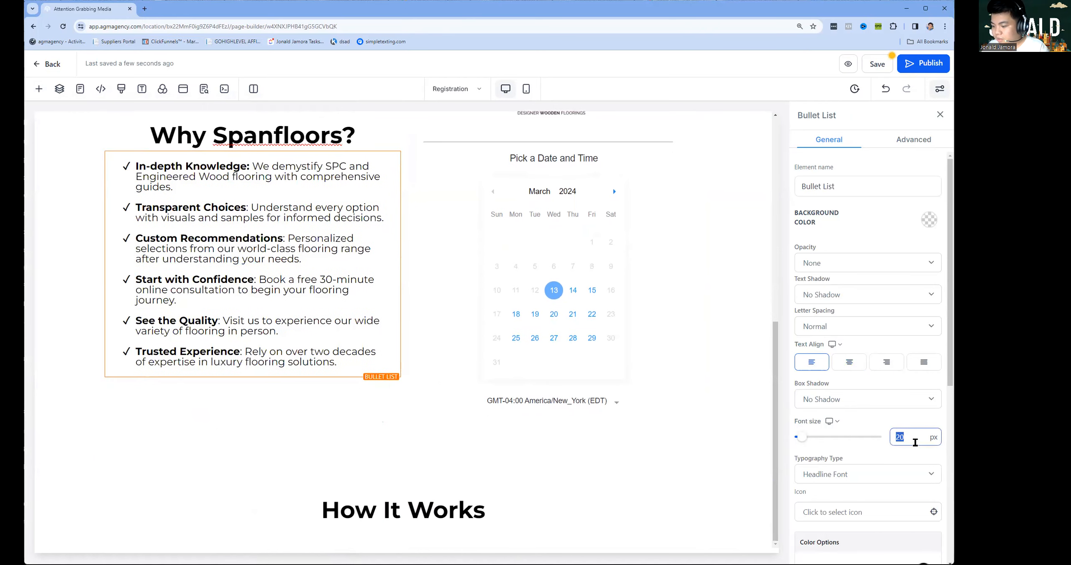
left_click(686, 427)
Set the hero's descriptive paragraph to 25 px.
scroll(379, 397, "up", 5)
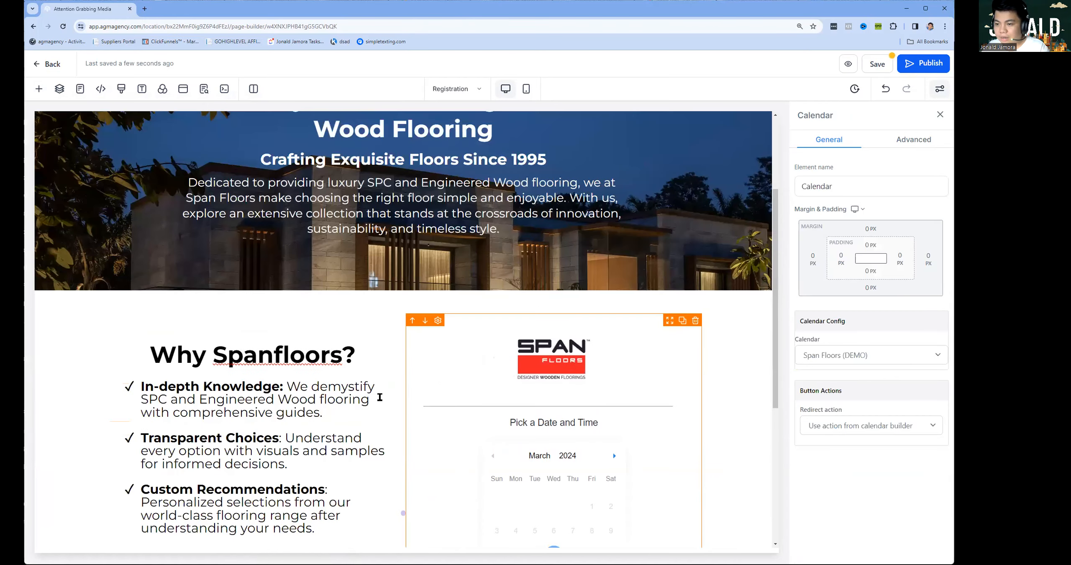
scroll(456, 323, "up", 3)
left_click(455, 323)
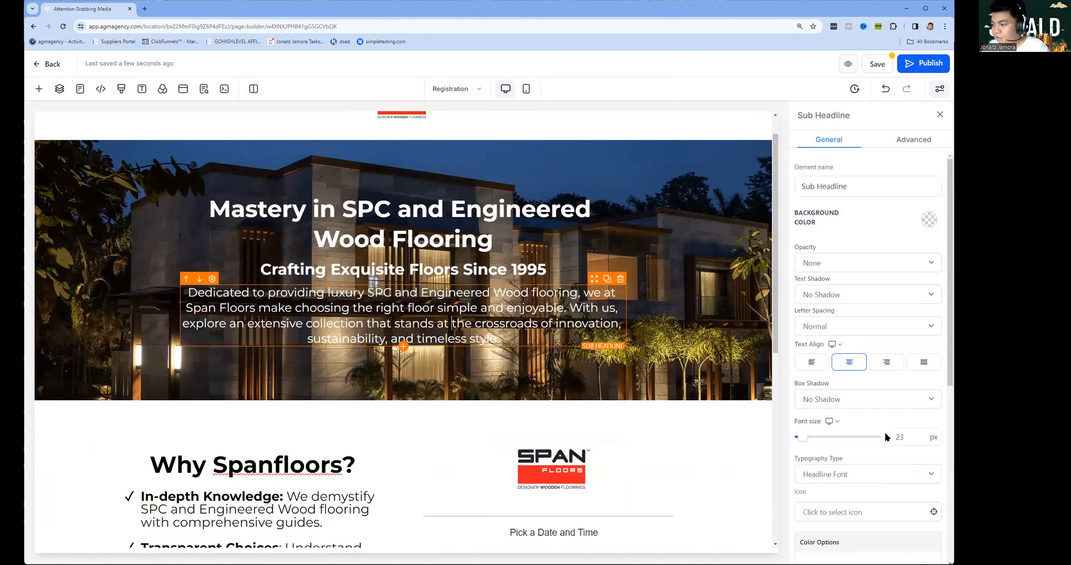
left_click(916, 438)
key("BackSpace")
type("5")
left_click(465, 270)
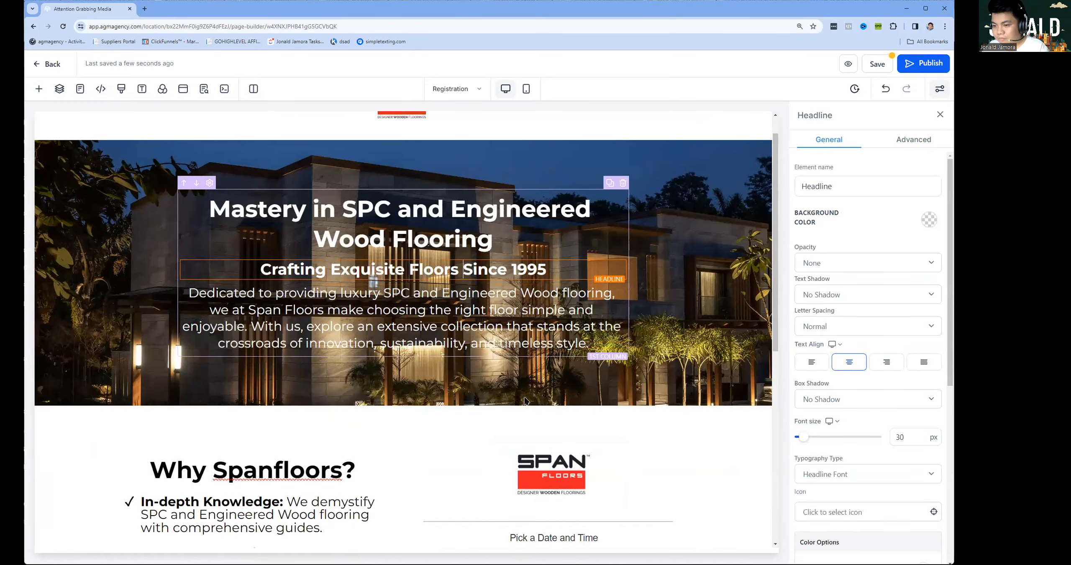
Start a new row beneath the How It Works heading.
scroll(525, 401, "down", 9)
scroll(421, 520, "down", 1)
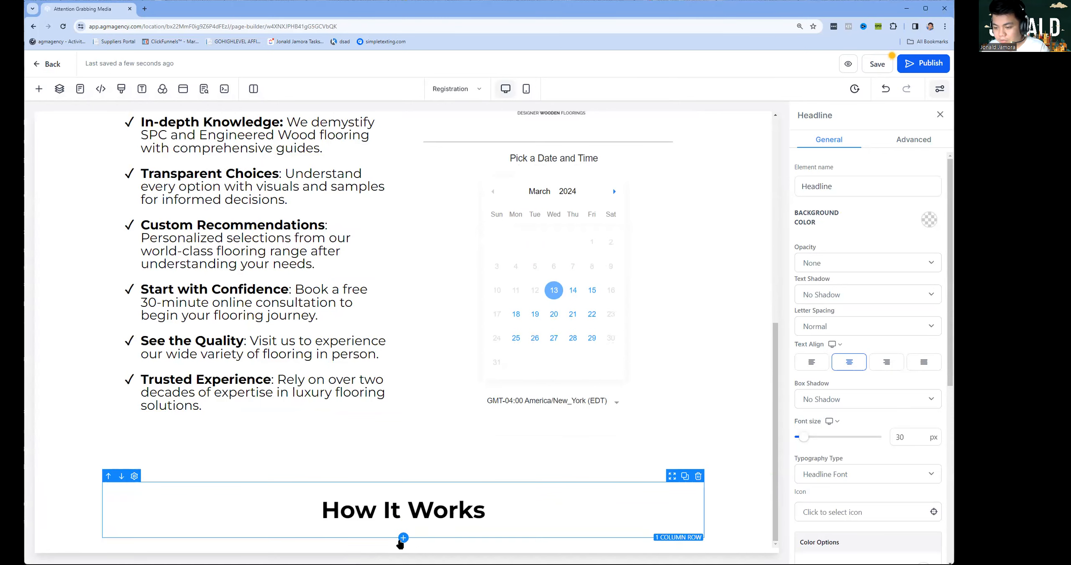
left_click(403, 538)
Make the row three columns and put a red, 45 px number 1 headline in column one.
left_click(179, 239)
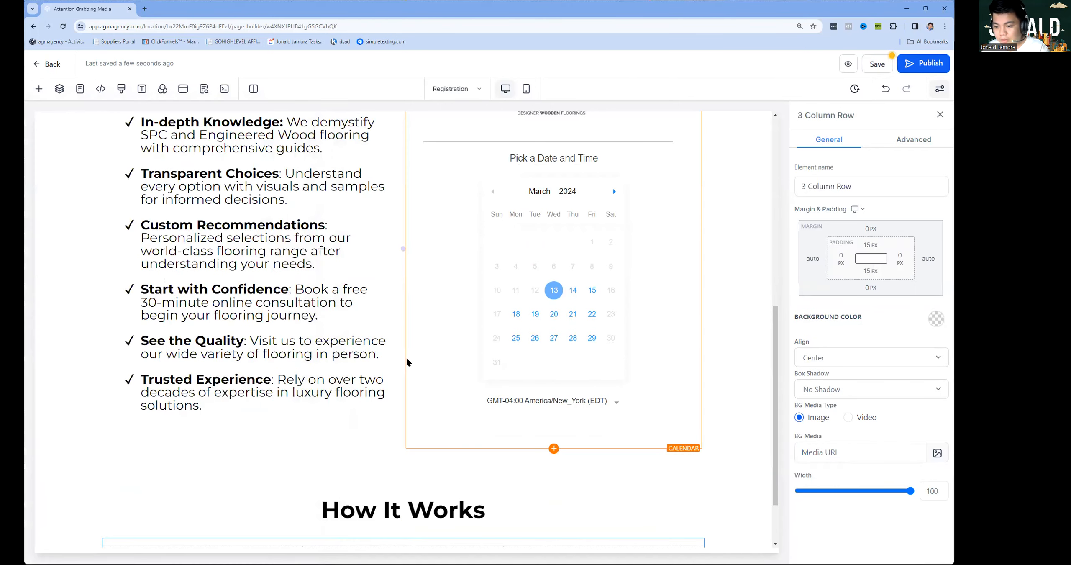
scroll(421, 445, "down", 2)
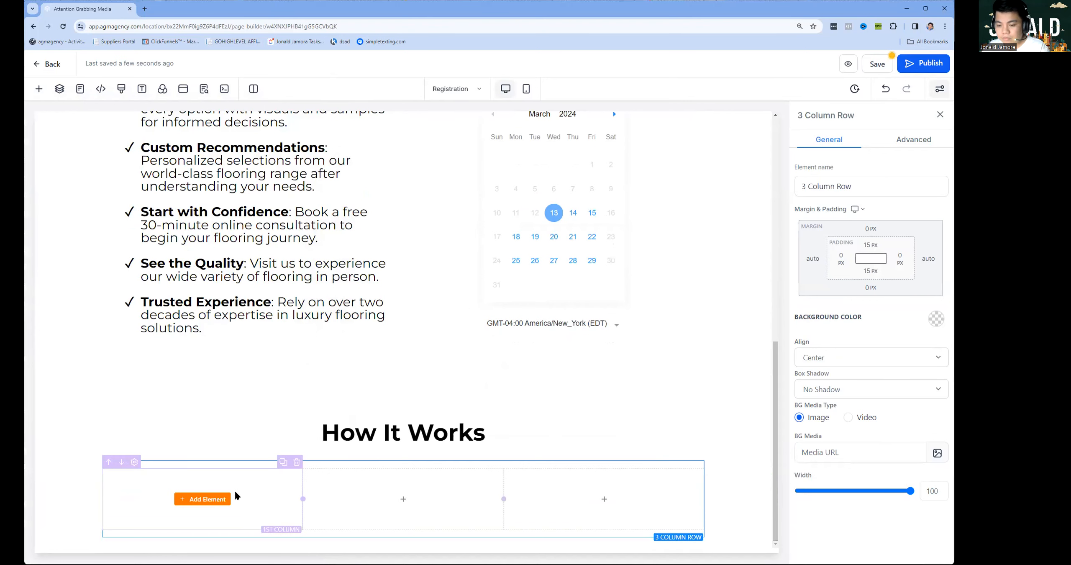
left_click(225, 498)
left_click(149, 207)
double_click(269, 486)
key("BackSpace")
scroll(916, 378, "down", 5)
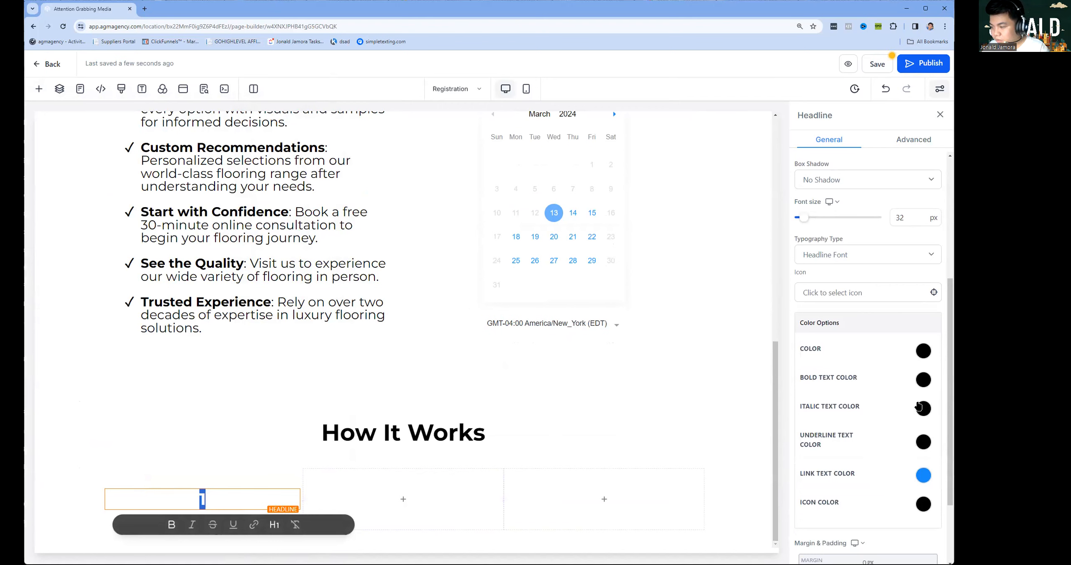
left_click(922, 379)
left_click(908, 403)
left_click(912, 214)
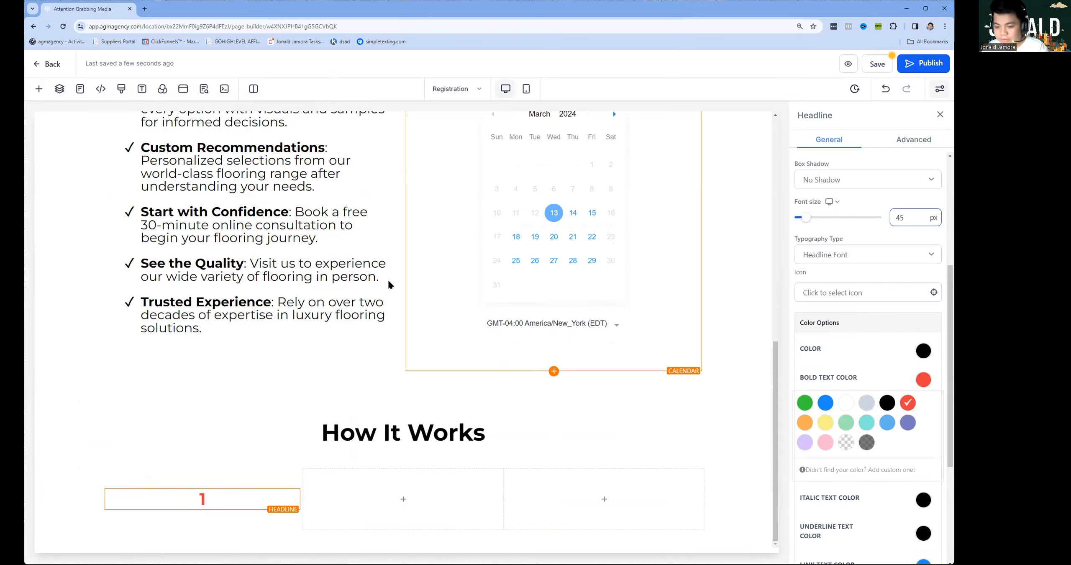
left_click(219, 476)
Duplicate the number into columns two and three, renumbering them 2 and 3.
left_click(281, 480)
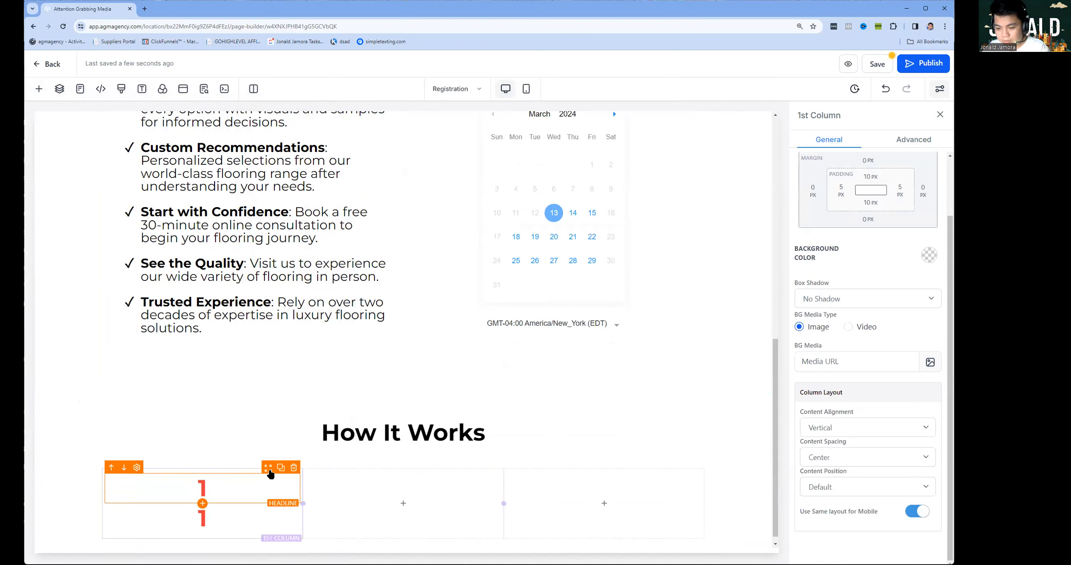
left_click_drag(372, 492, 403, 498)
double_click(425, 490)
type("2")
left_click(508, 489)
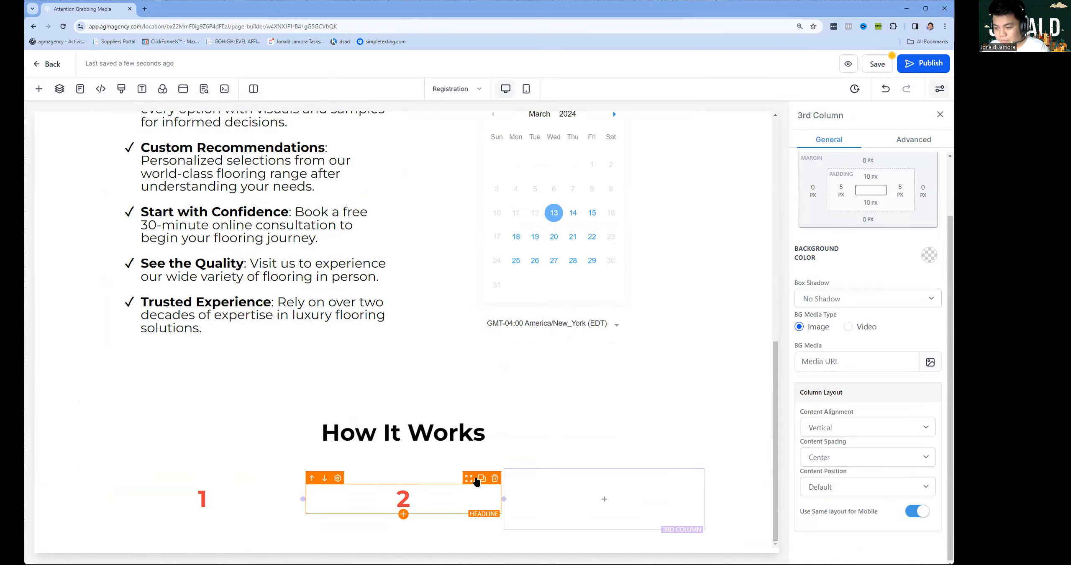
left_click(481, 480)
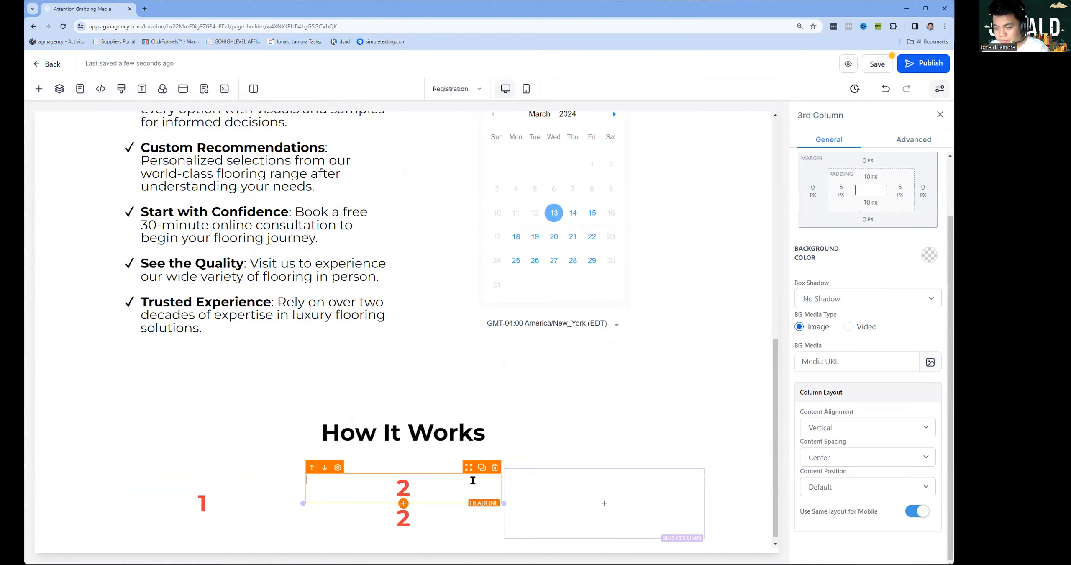
left_click_drag(403, 519, 592, 500)
double_click(592, 500)
type("3")
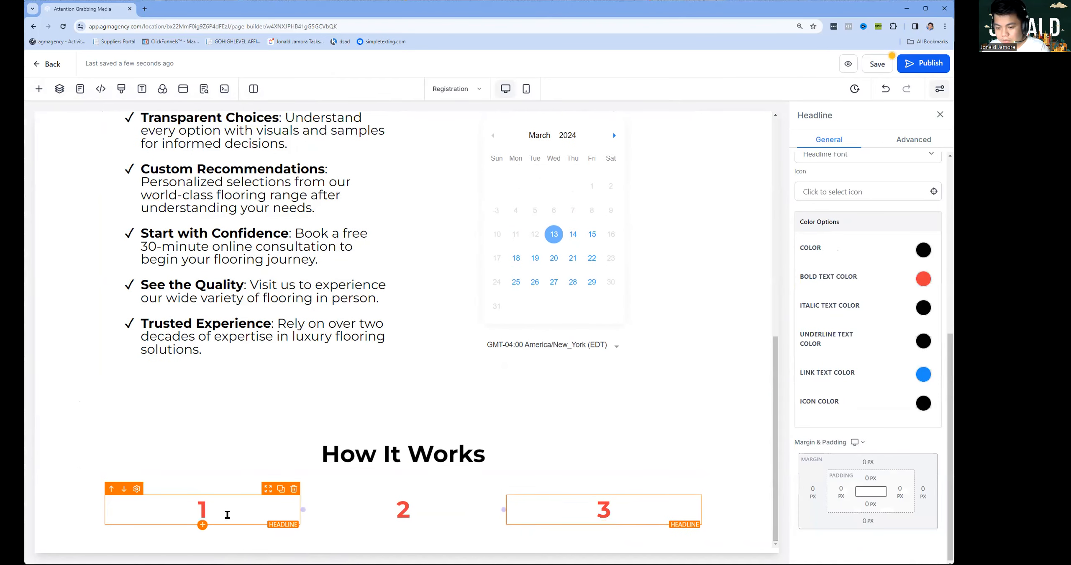
left_click(203, 524)
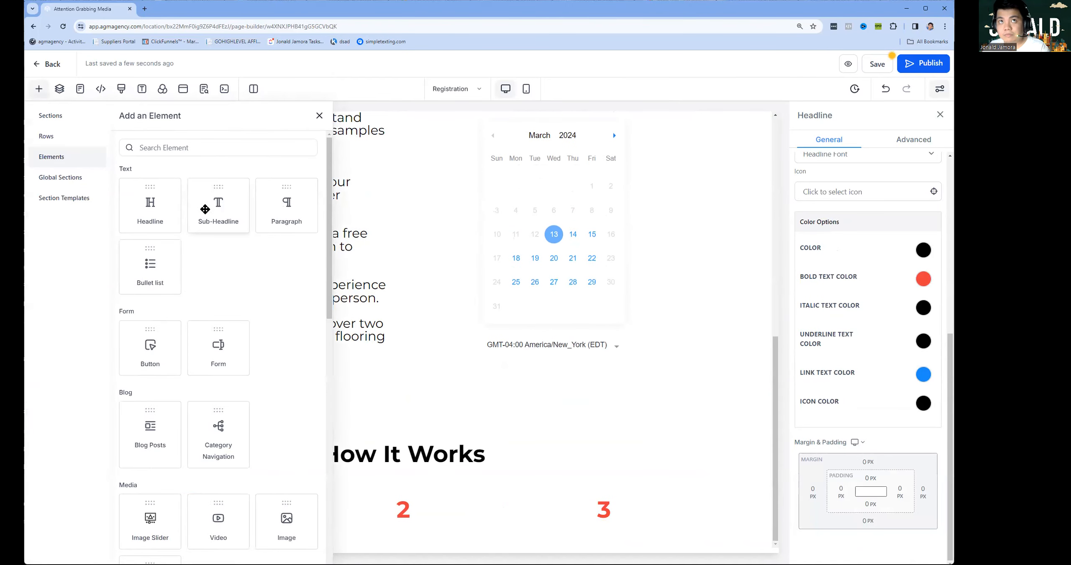
Add a 30 px 'Consultation' title and its description under number 1.
left_click(160, 211)
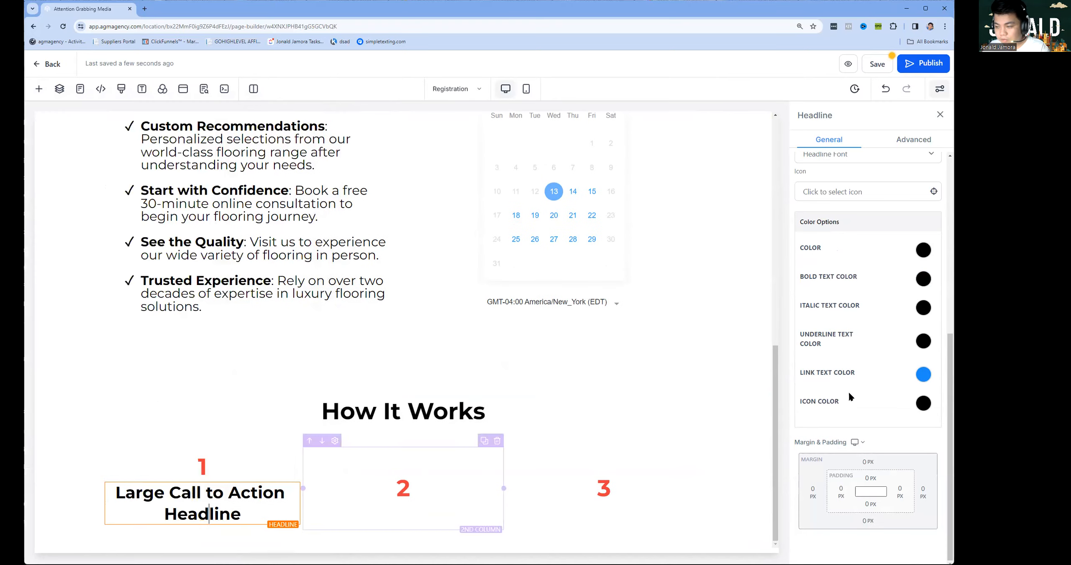
scroll(878, 356, "up", 3)
scroll(904, 318, "up", 2)
double_click(905, 338)
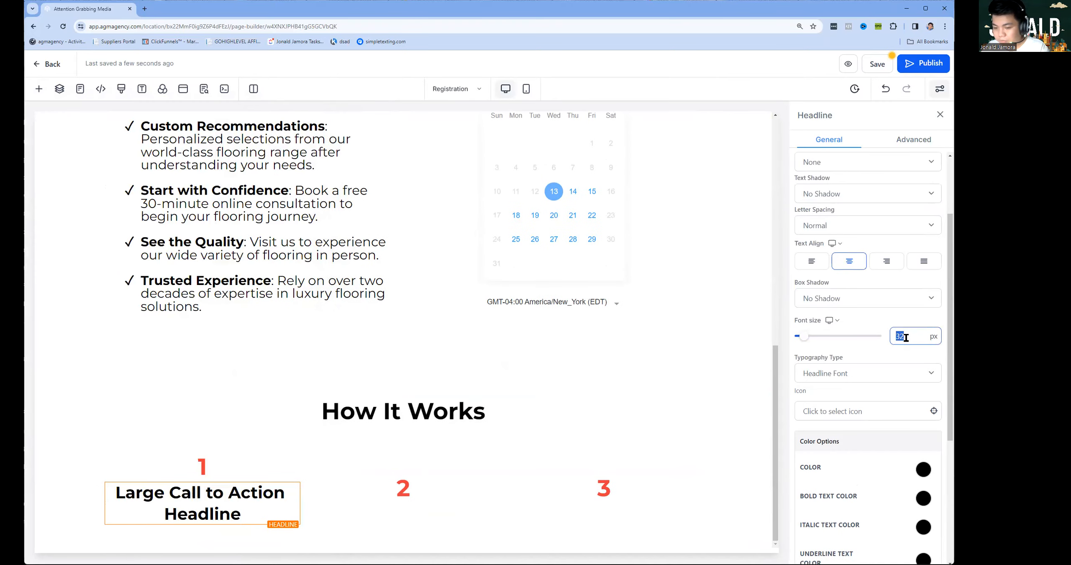
type("30")
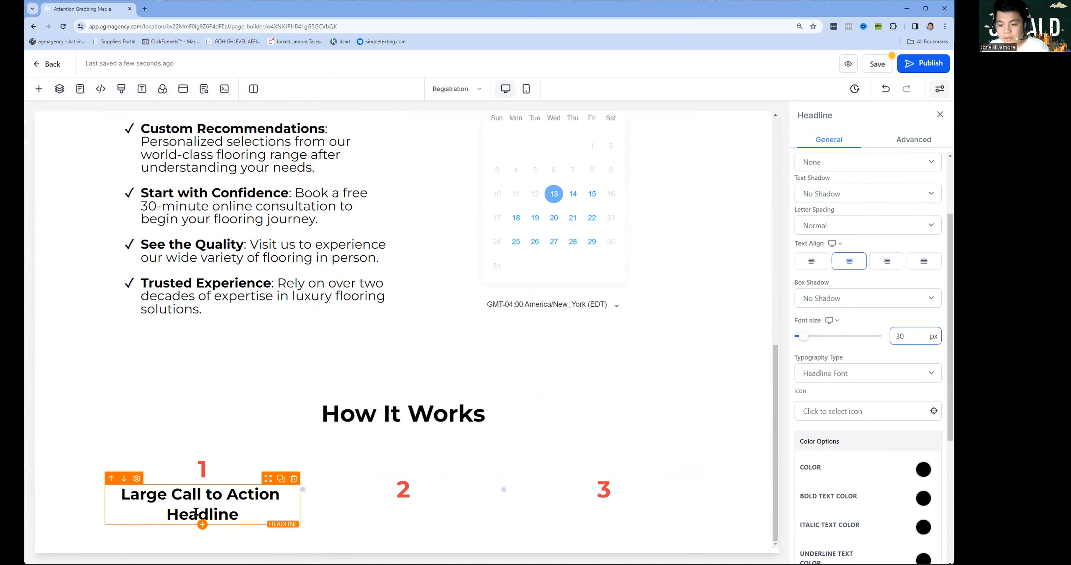
left_click(202, 524)
left_click(226, 213)
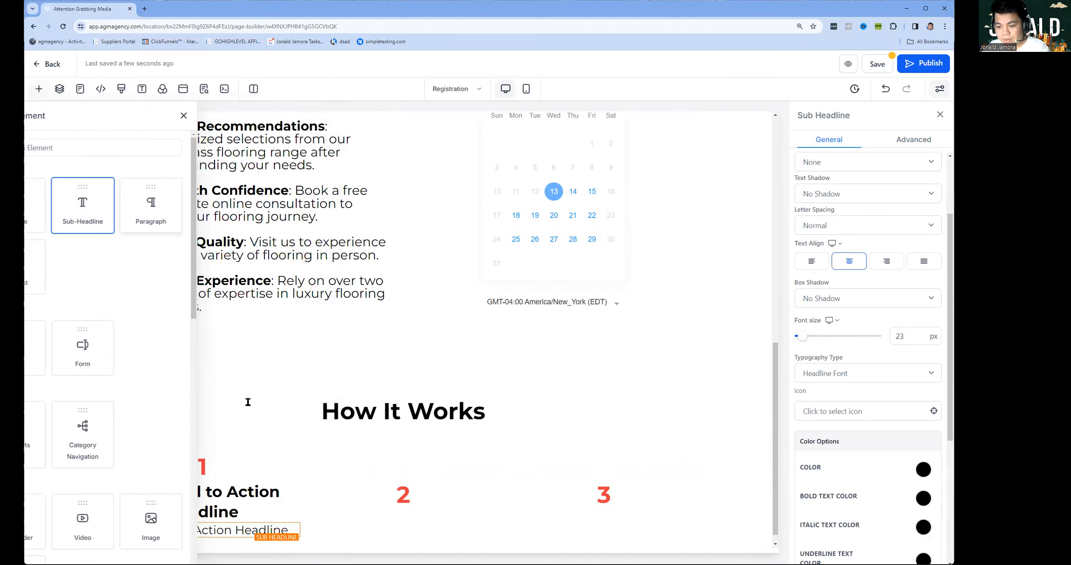
double_click(901, 330)
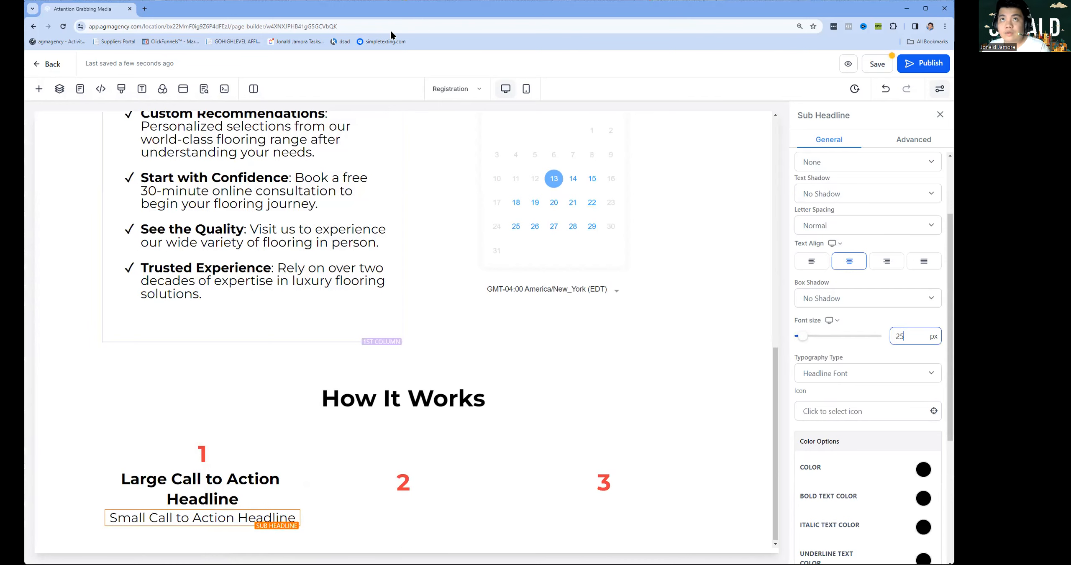
triple_click(229, 482)
type("Consultation")
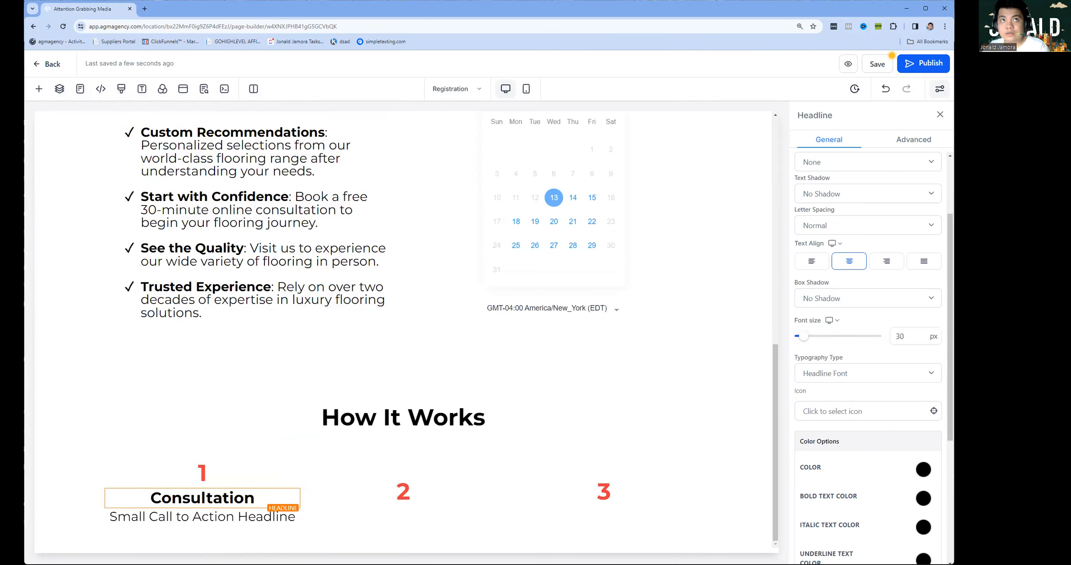
triple_click(289, 516)
type("Start your Span Floors experience with a personalized session where we discuss your vision, preferences, and budget, showcasing a variety of SPC and Engineered Wood flooring in our showroom.")
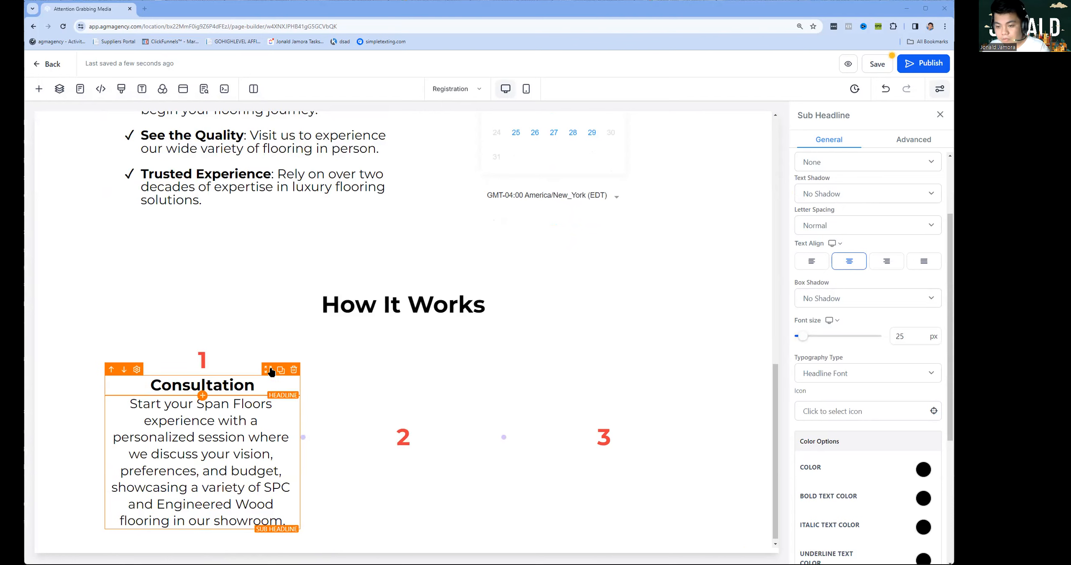
Copy the Consultation title and description into columns two and three.
left_click_drag(466, 443, 467, 443)
left_click(478, 437)
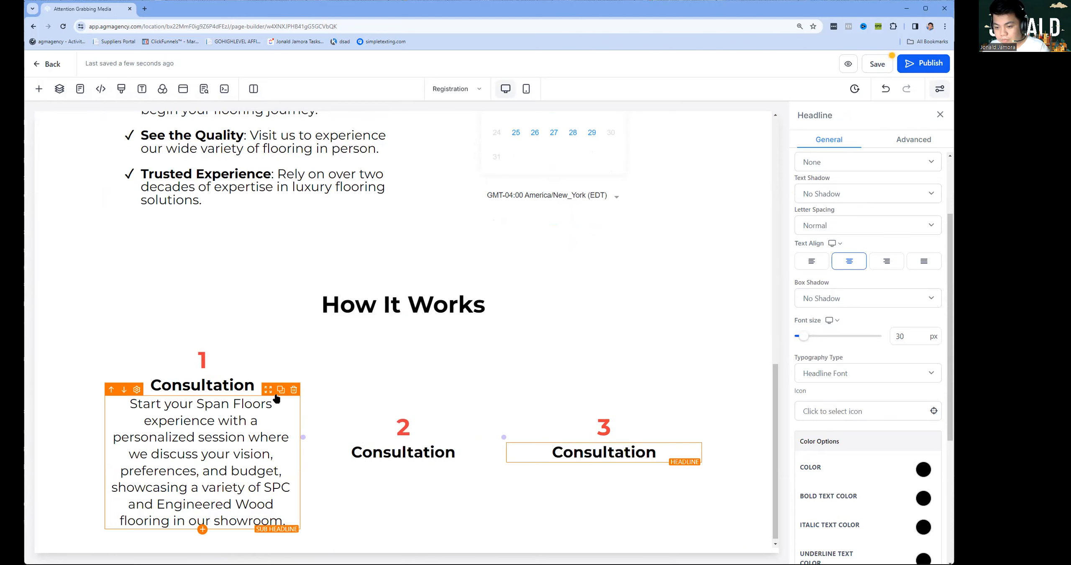
left_click(278, 391)
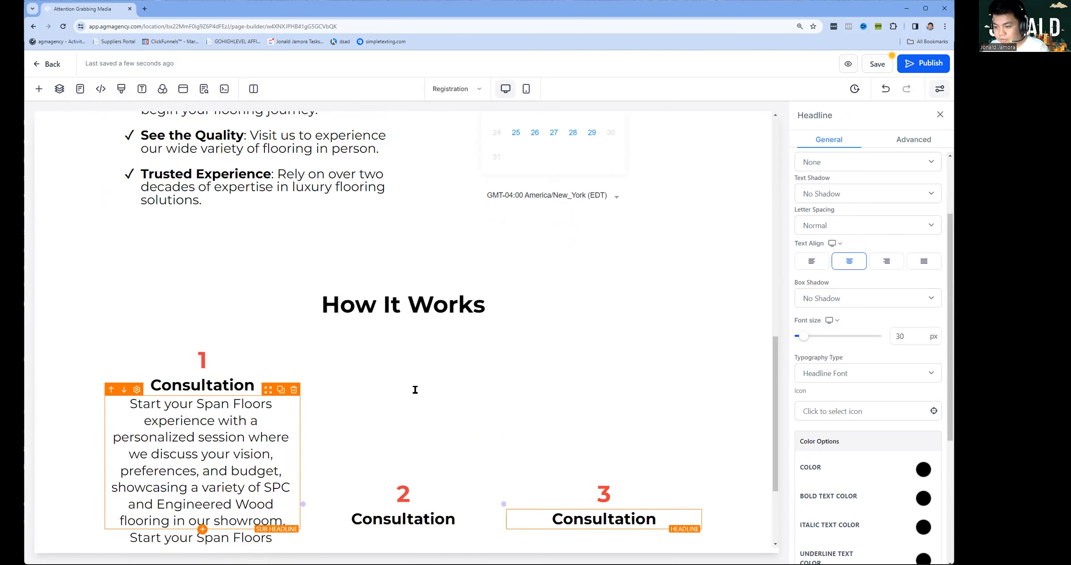
left_click_drag(415, 390, 443, 392)
left_click(481, 392)
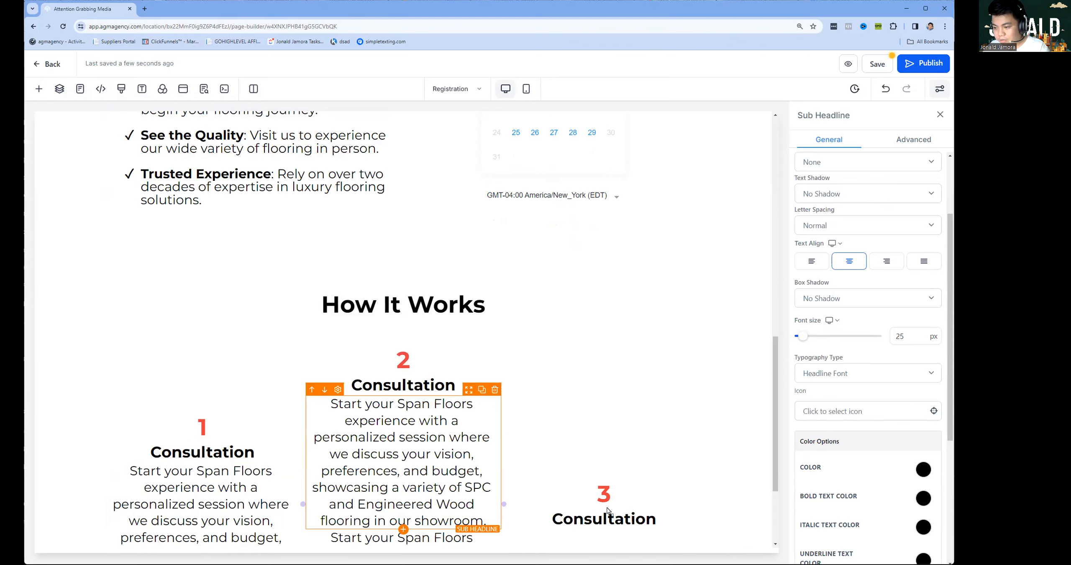
left_click_drag(610, 476, 605, 497)
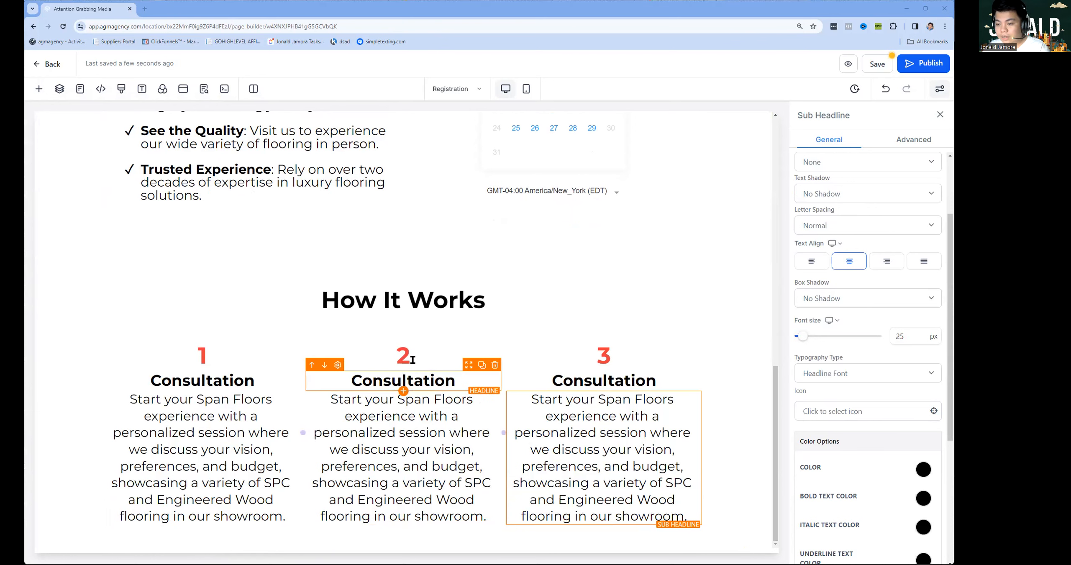
Title column two 'Design & Customization' and paste the measuring/design and order management descriptions.
left_click(412, 380)
key("ctrl+a")
type("Design & Customization")
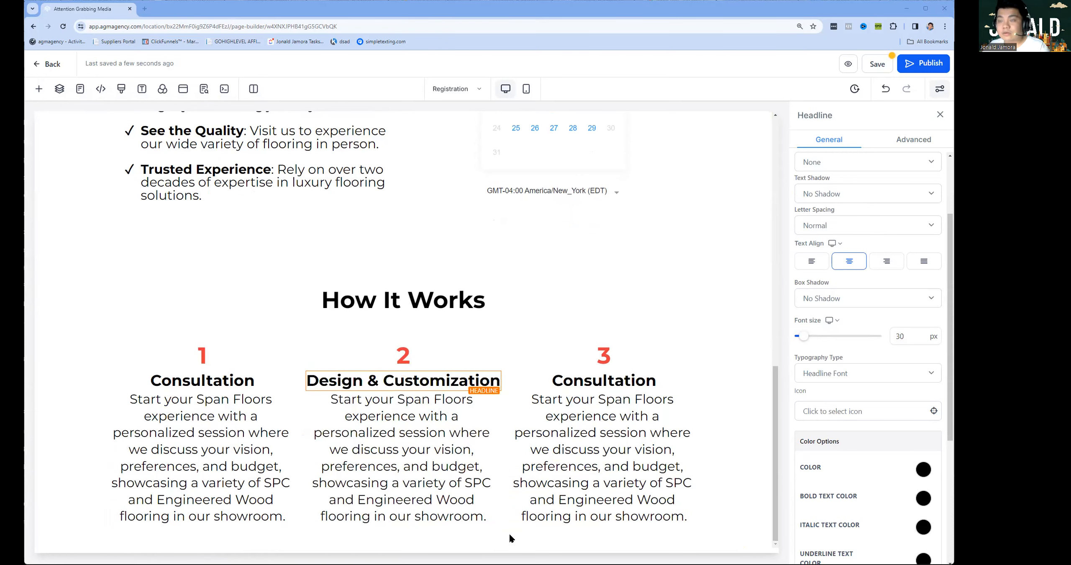
left_click(431, 463)
key("ctrl+a")
type("Our flooring experts will measure your spaces and craft a tailored design layout, followed by a detailed proposal to suit your project's unique needs.")
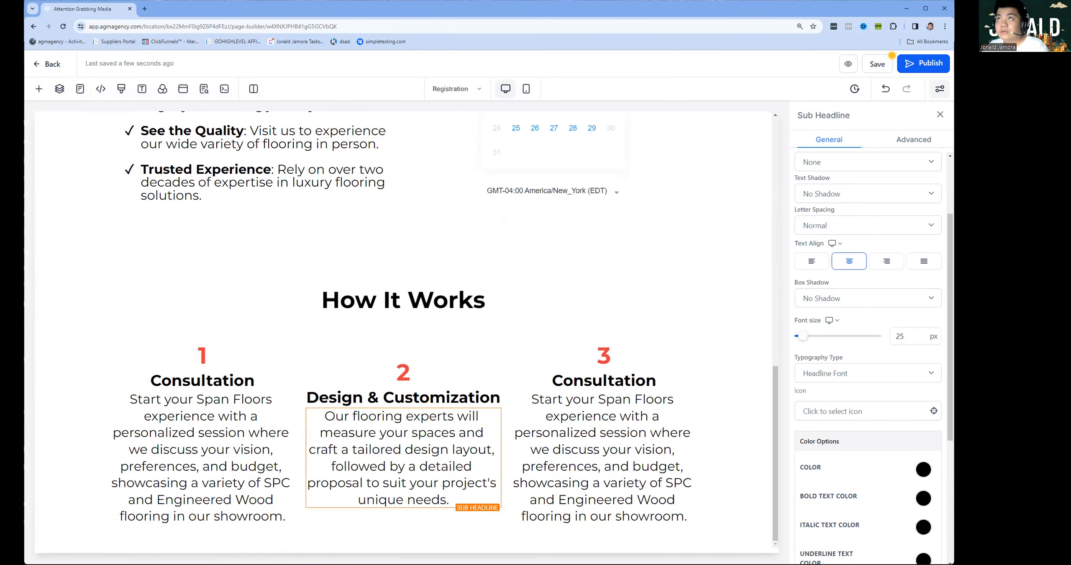
left_click(602, 460)
key("ctrl+a")
type("Once you've chosen the perfect floor, we'll manage the order, ensuring everything is crafted to our exacting standards and ready for your space.")
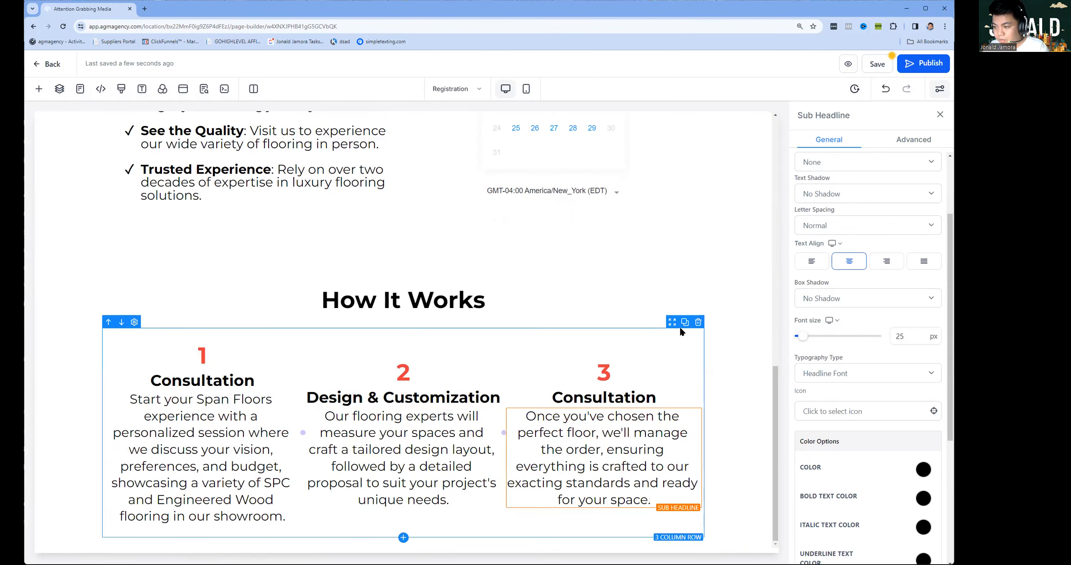
Duplicate the step row, title it 'Delivery & Preparation', and renumber it 4, 5, 6.
left_click(685, 322)
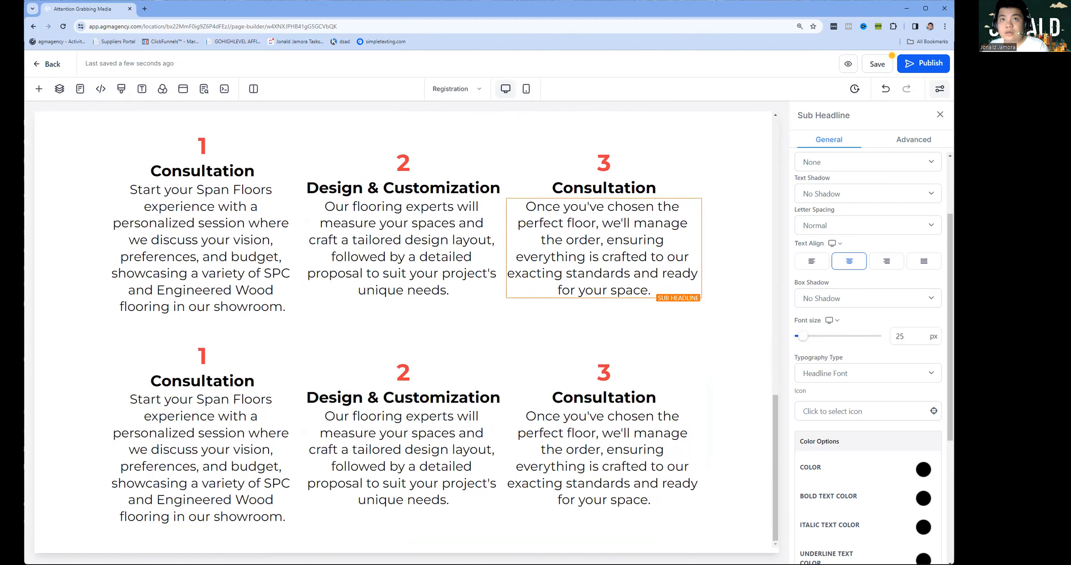
left_click(206, 380)
key("ctrl+a")
type("Delivery & Preparation")
left_click(205, 358)
key("ctrl+a")
type("4")
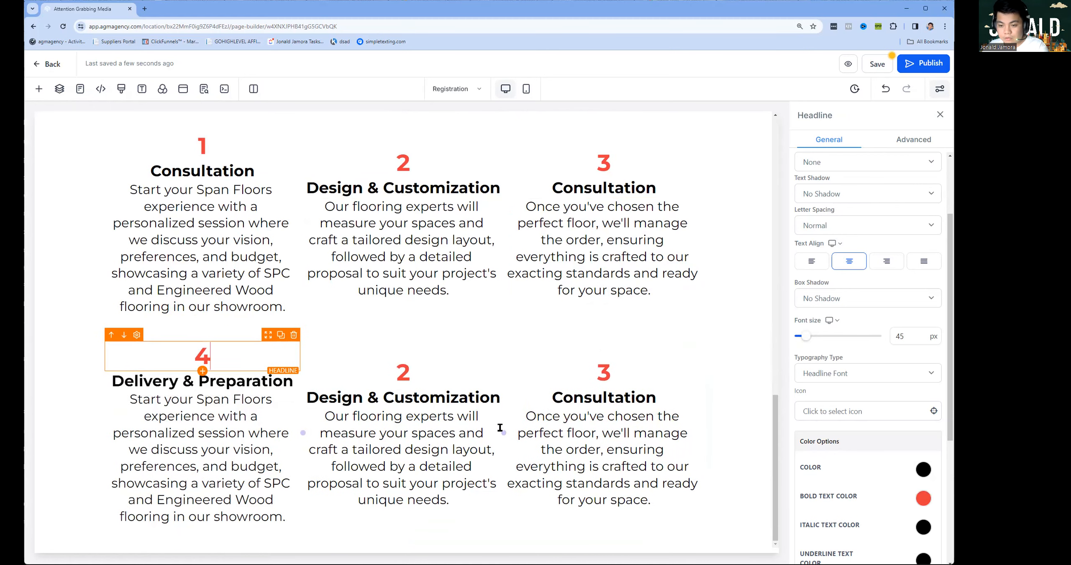
left_click(403, 372)
key("ctrl+a")
type("5")
left_click(604, 372)
key("ctrl+a")
type("6")
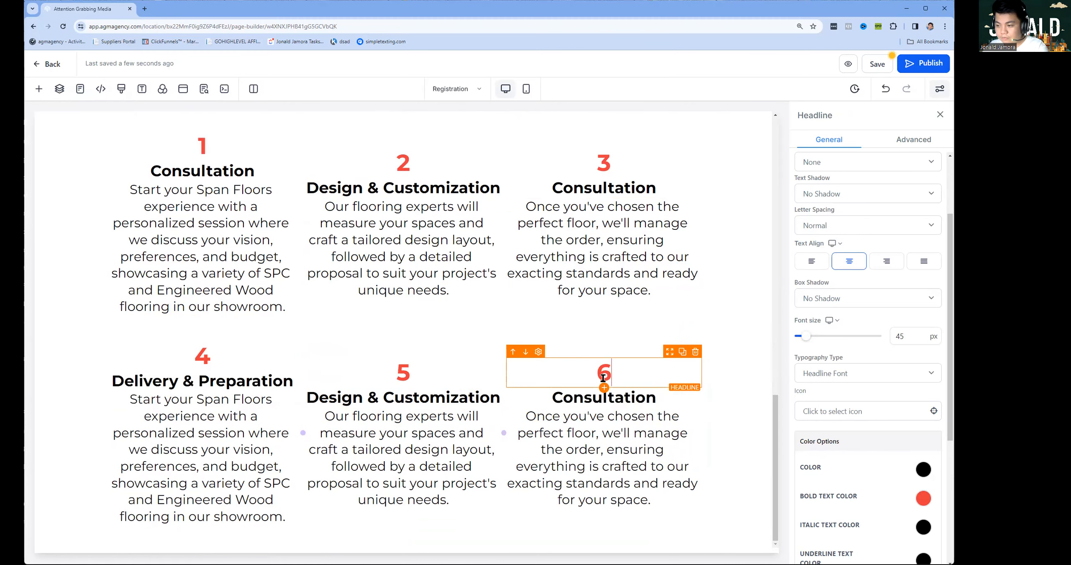
Fill steps 4–6 with the delivery coordination, installation and after-care descriptions.
left_click(267, 453)
key("ctrl+a")
type("We coordinate the delivery of your chosen flooring, ensuring everything arrives on schedule and is ready for installation by our professional team.")
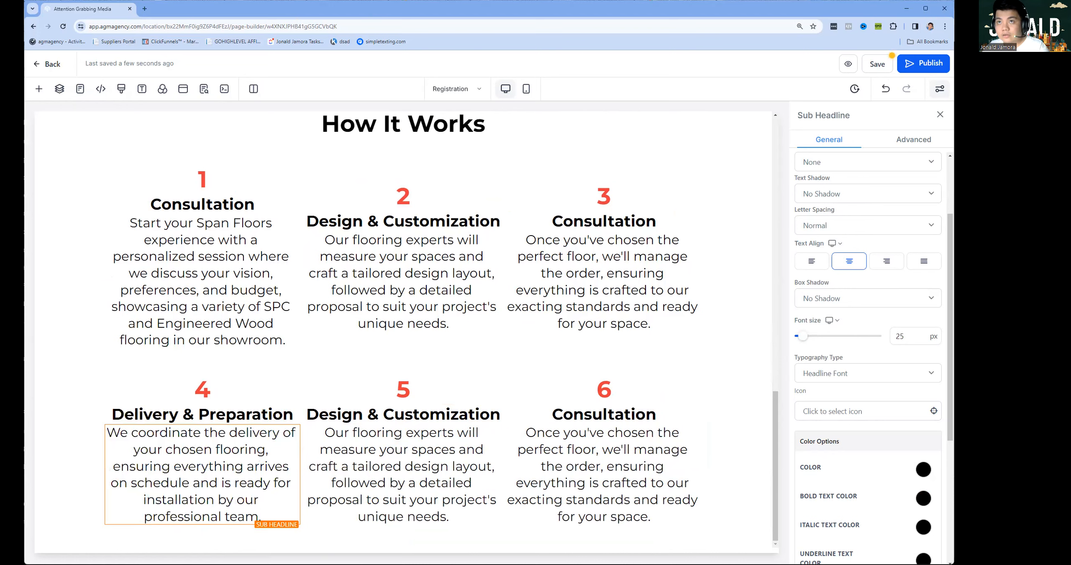
left_click(413, 444)
key("ctrl+a")
type("Our certified installers will fit your new floor with precision, using methods that ensure longevity and showcase the natural beauty of our products.")
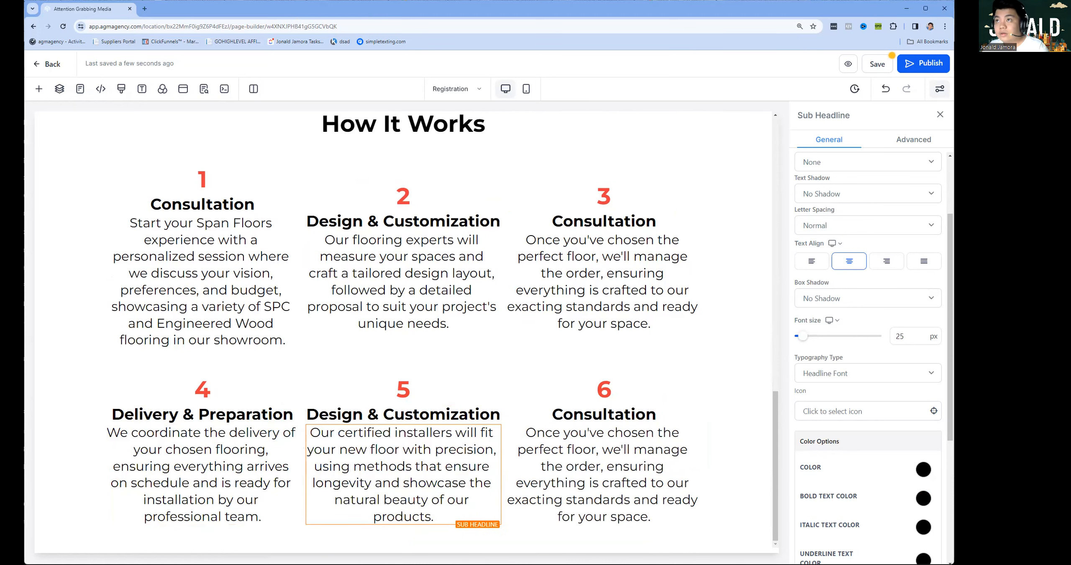
left_click(584, 457)
key("ctrl+a")
type("Post-installation, enjoy our comprehensive after-care service, designed to keep your Span Floors in impeccable condition for years to come.")
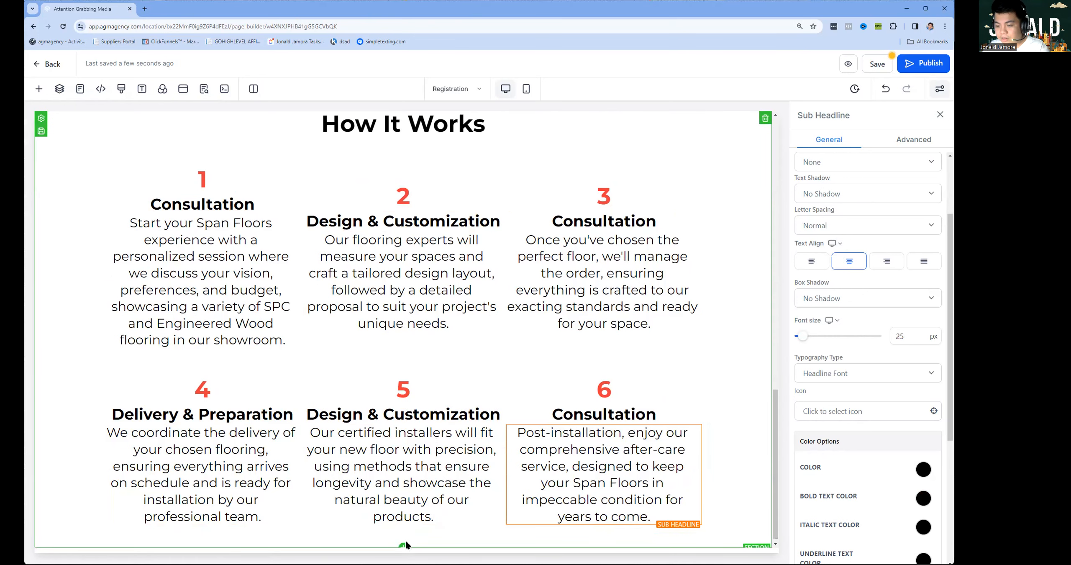
left_click(401, 542)
left_click(403, 546)
Add a full-width section with a full-width one-column row containing an Image Slider.
left_click(153, 163)
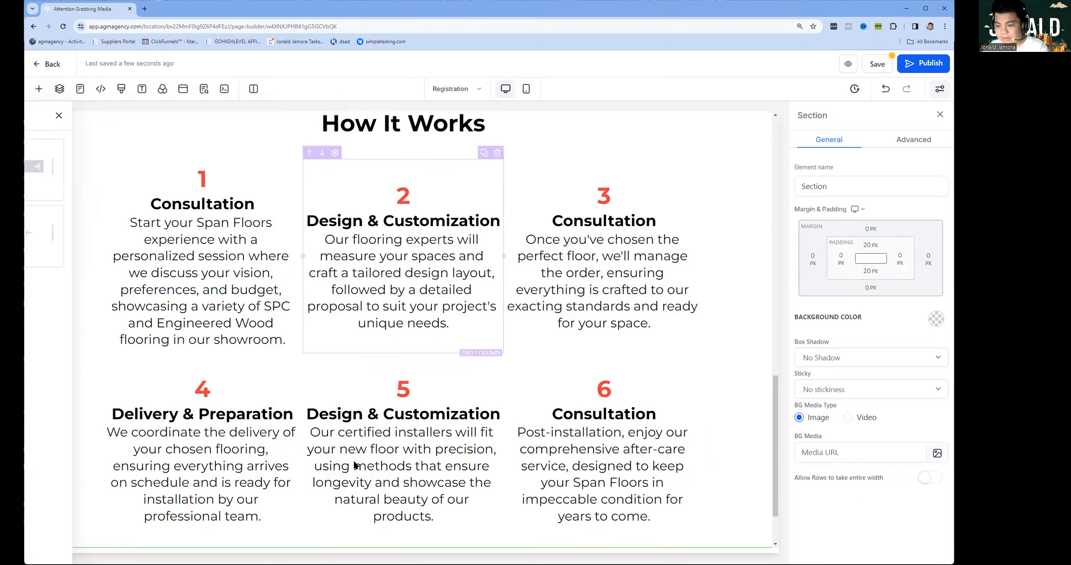
left_click(404, 508)
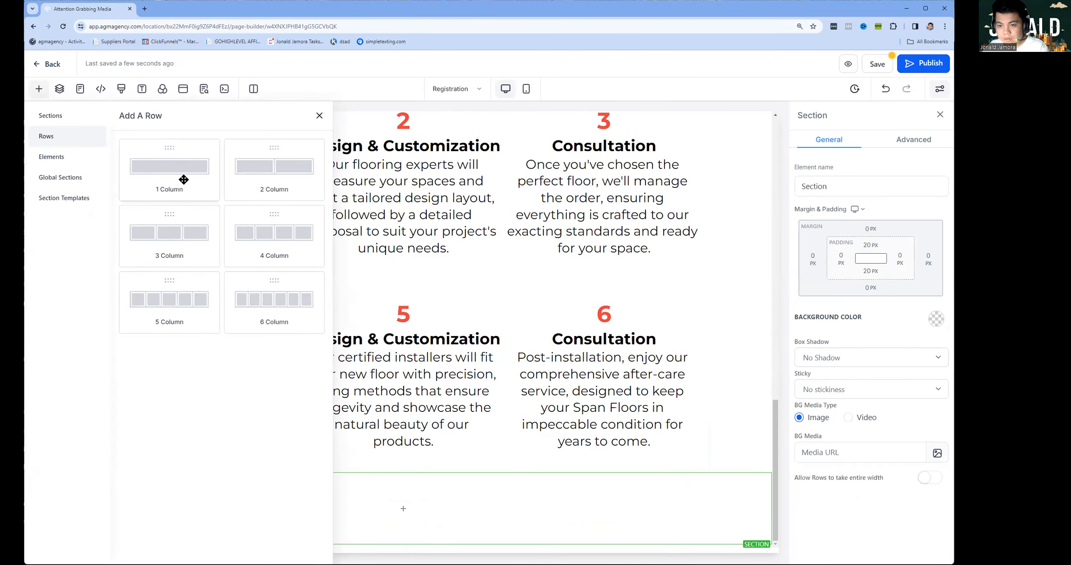
left_click(764, 513)
left_click(929, 477)
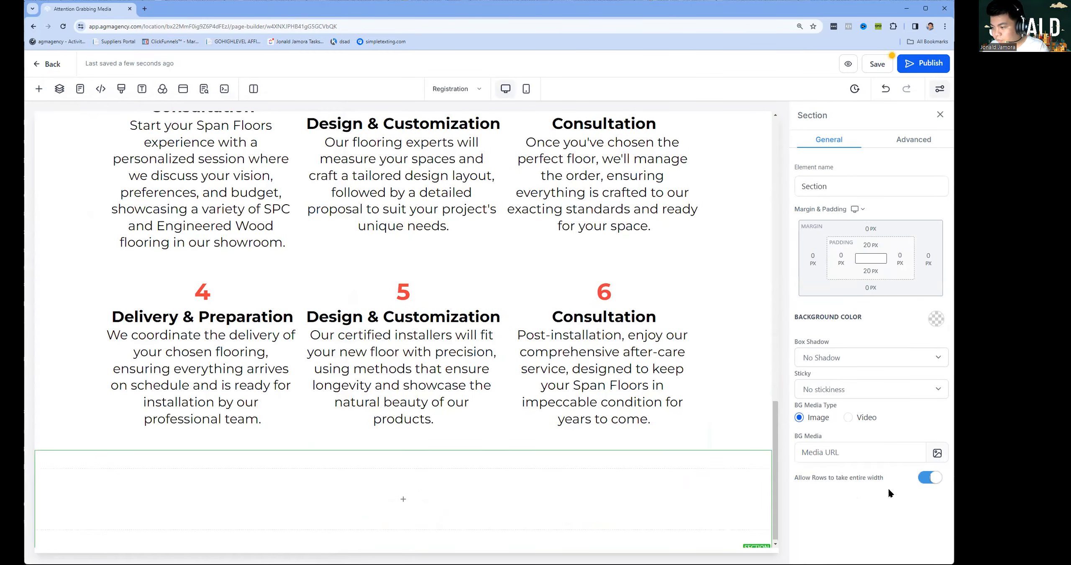
left_click(417, 499)
scroll(203, 280, "down", 3)
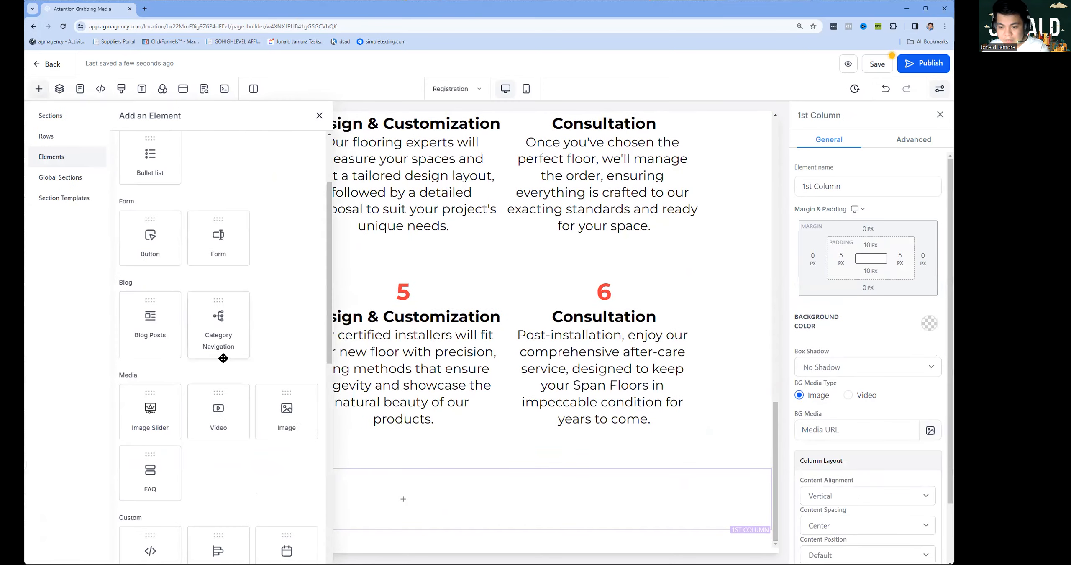
scroll(209, 322, "up", 3)
scroll(222, 318, "down", 5)
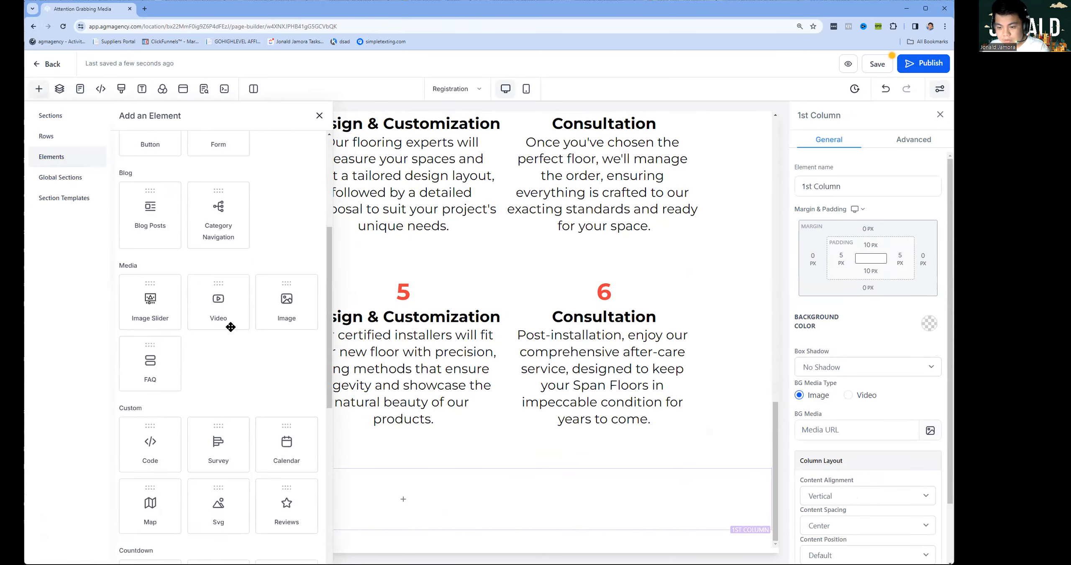
left_click_drag(172, 315, 403, 499)
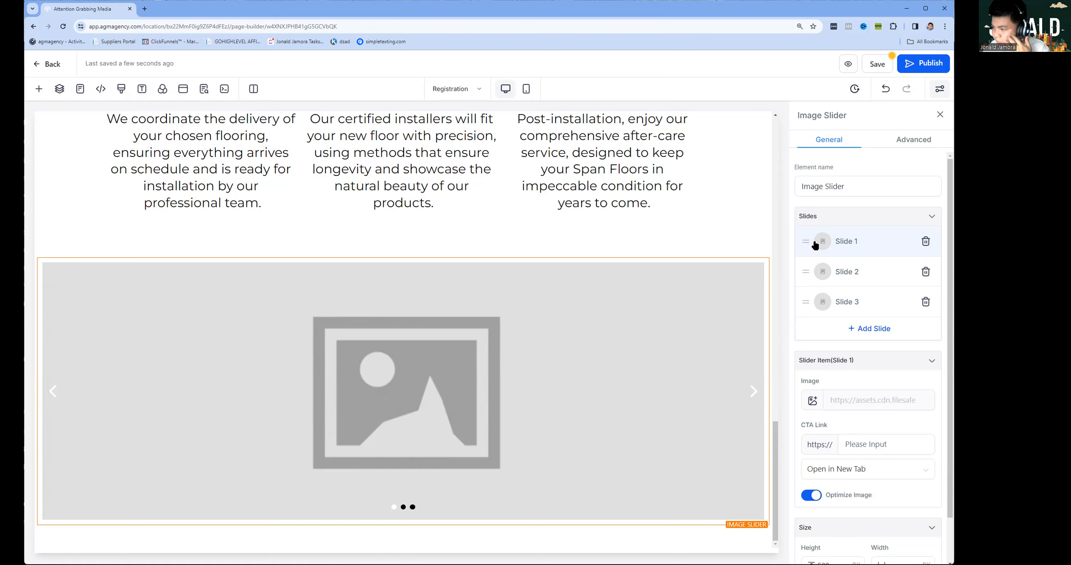
Upload Bali House-15, Bali House-17 and two Cottesloe House photos, using Bali House-17 for slide one.
left_click(815, 402)
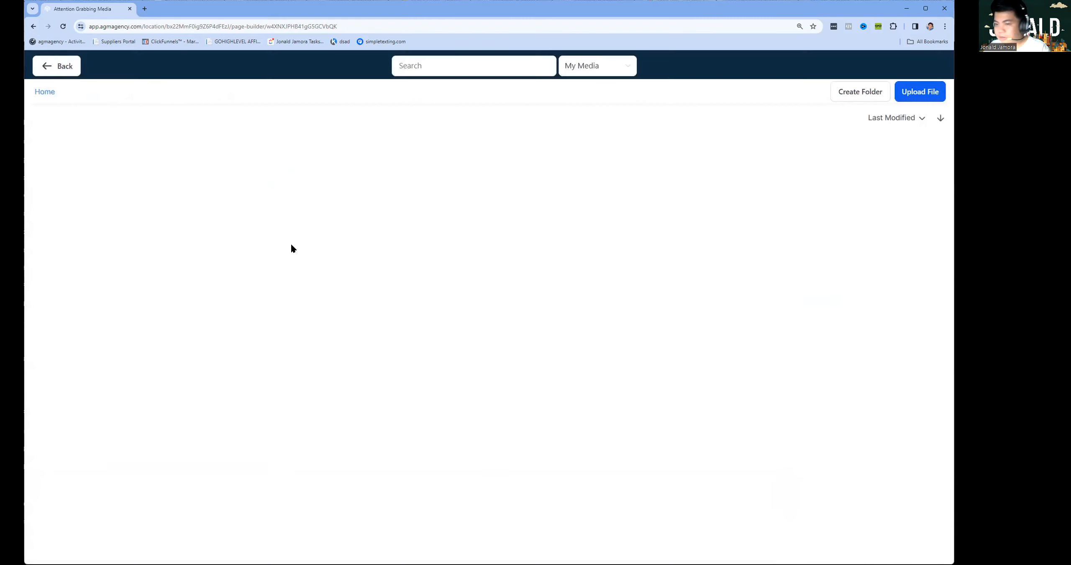
left_click(920, 92)
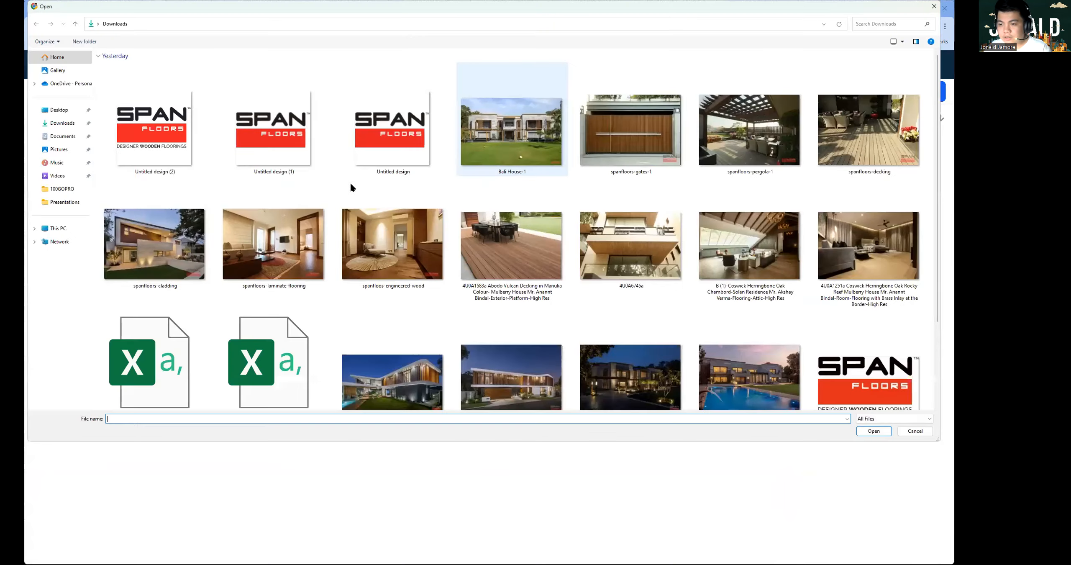
left_click(723, 363)
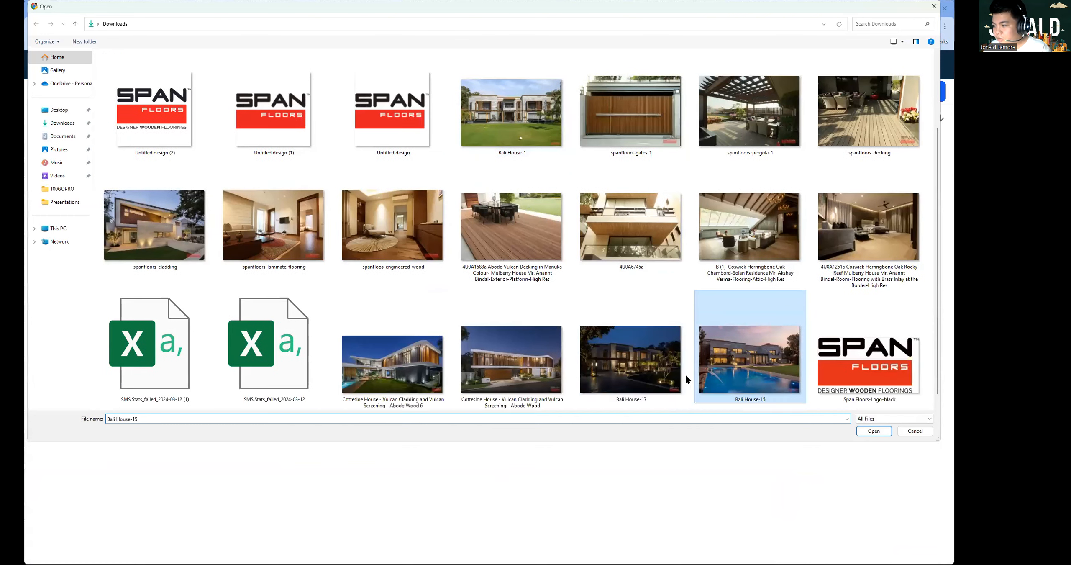
left_click(676, 370, "ctrl")
left_click(518, 371, "ctrl")
left_click(416, 365, "ctrl")
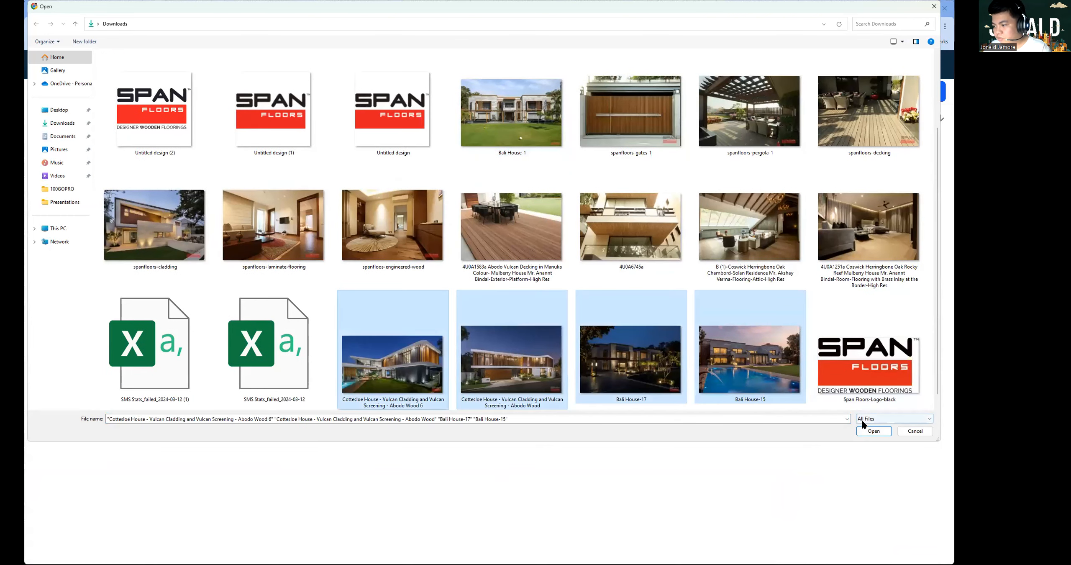
left_click(863, 430)
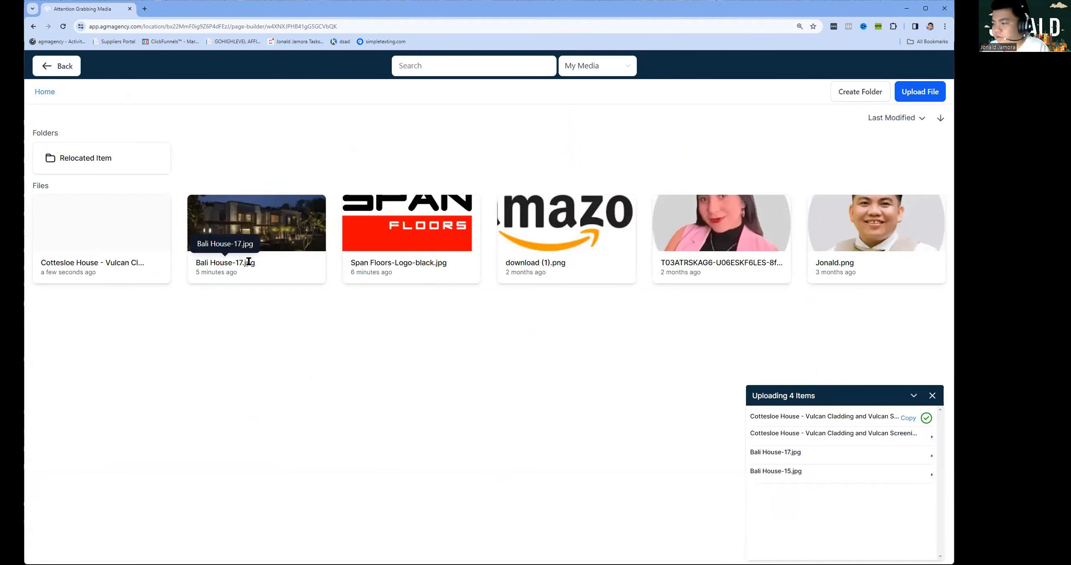
left_click(285, 222)
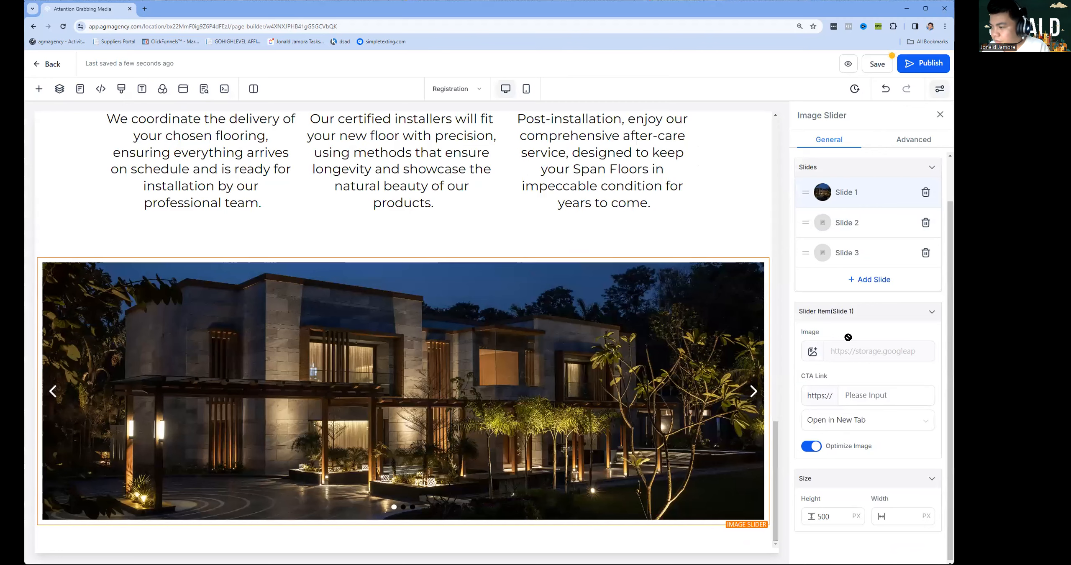
Set slide two to the Cottesloe House photo and delete slide three.
left_click(818, 225)
left_click(812, 351)
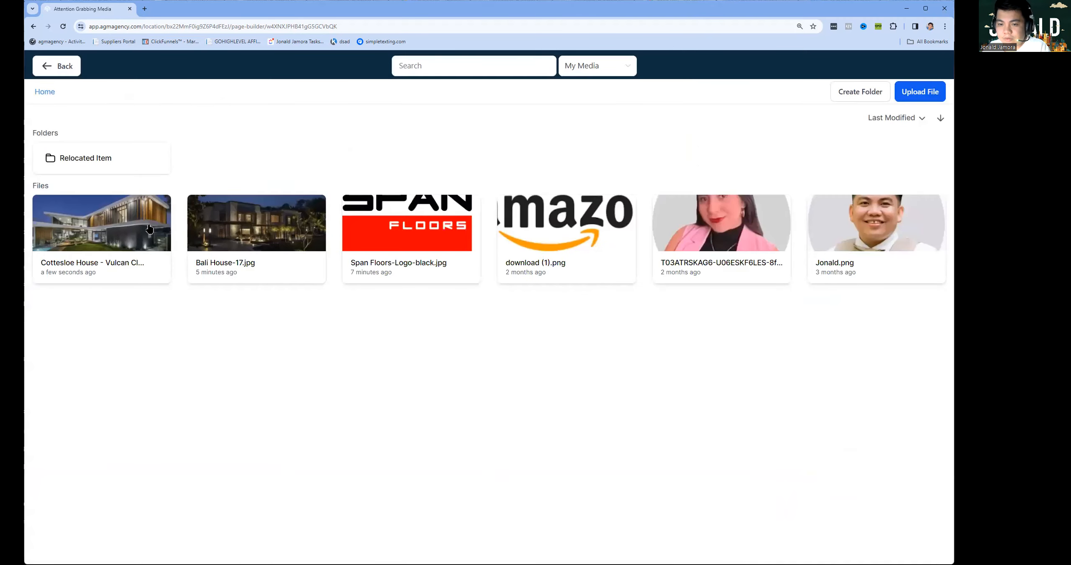
left_click(135, 222)
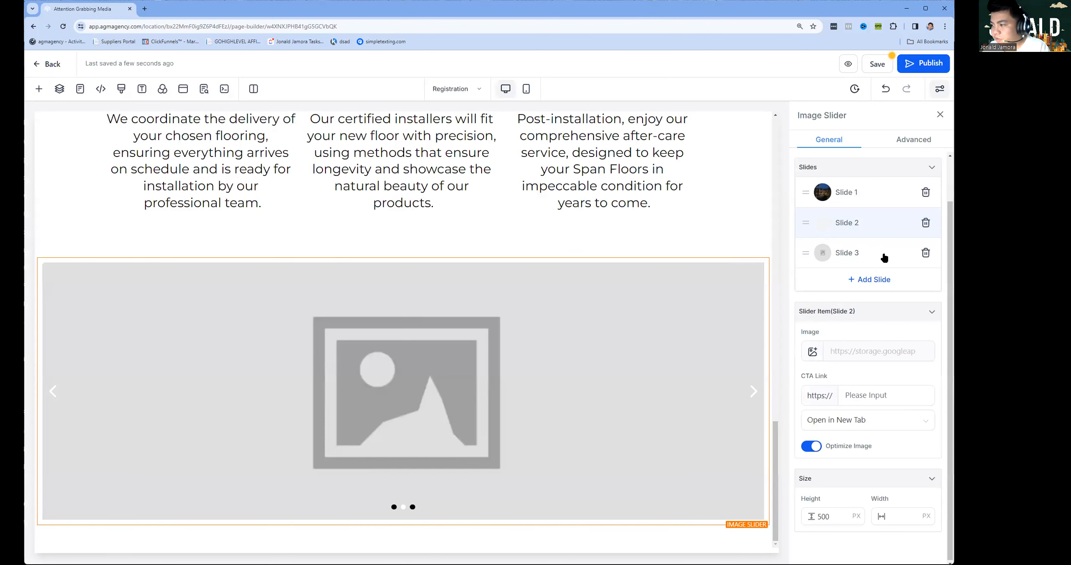
left_click(925, 252)
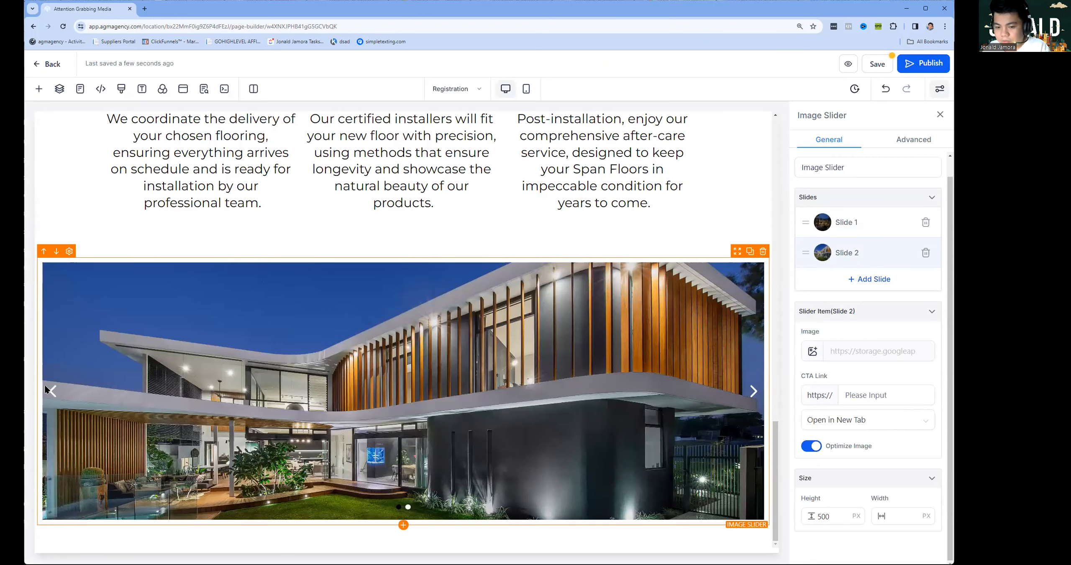
left_click(865, 221)
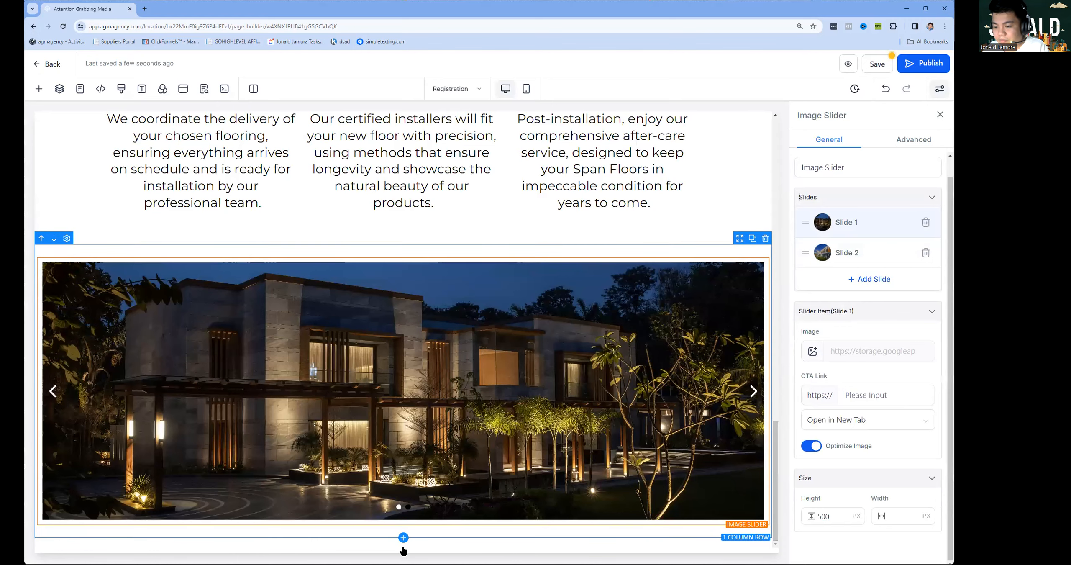
left_click(402, 544)
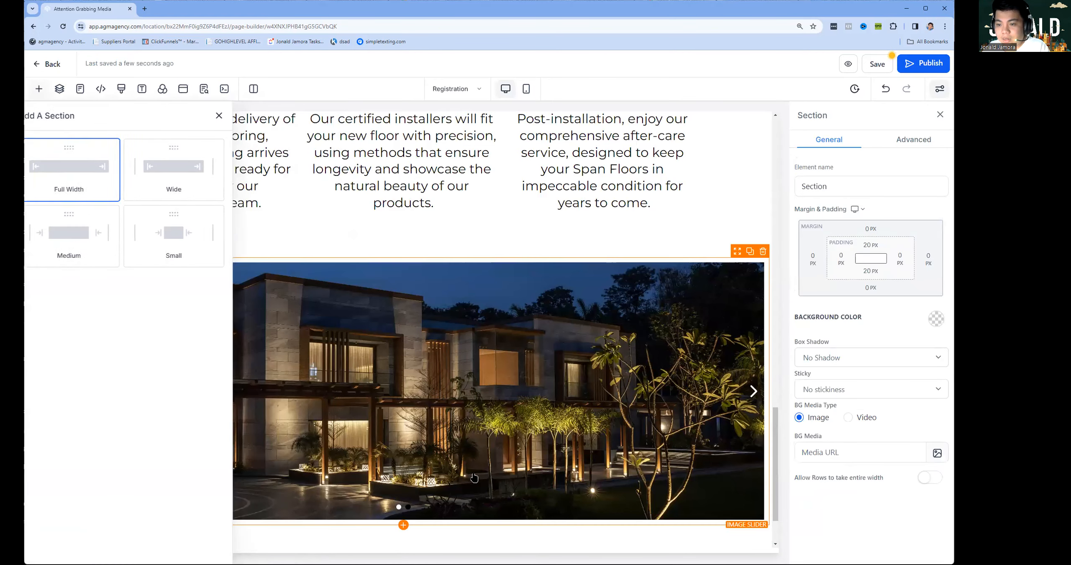
Add a one-column row with a non-bold headline reading '© Copyright 2024 Span Floors. All Rights Reserved.'.
scroll(474, 478, "down", 3)
left_click(403, 506)
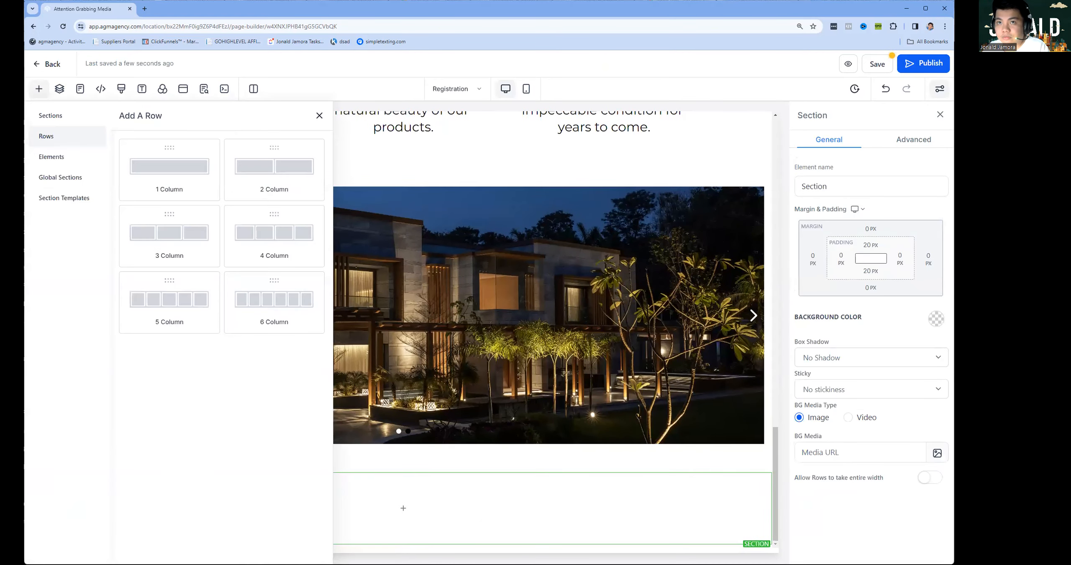
left_click_drag(178, 172, 386, 516)
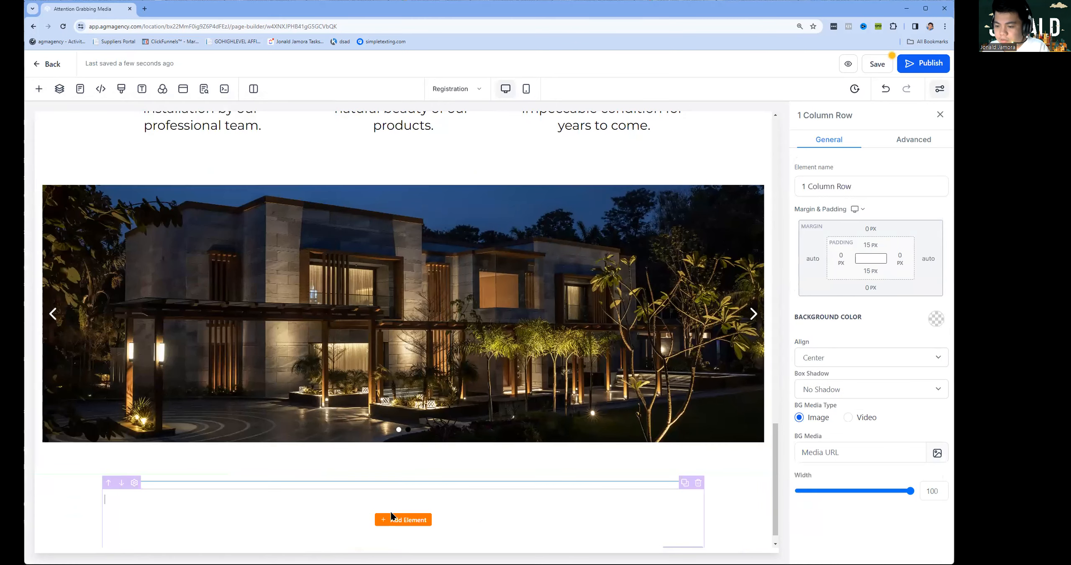
left_click_drag(136, 228, 363, 508)
left_click(363, 508)
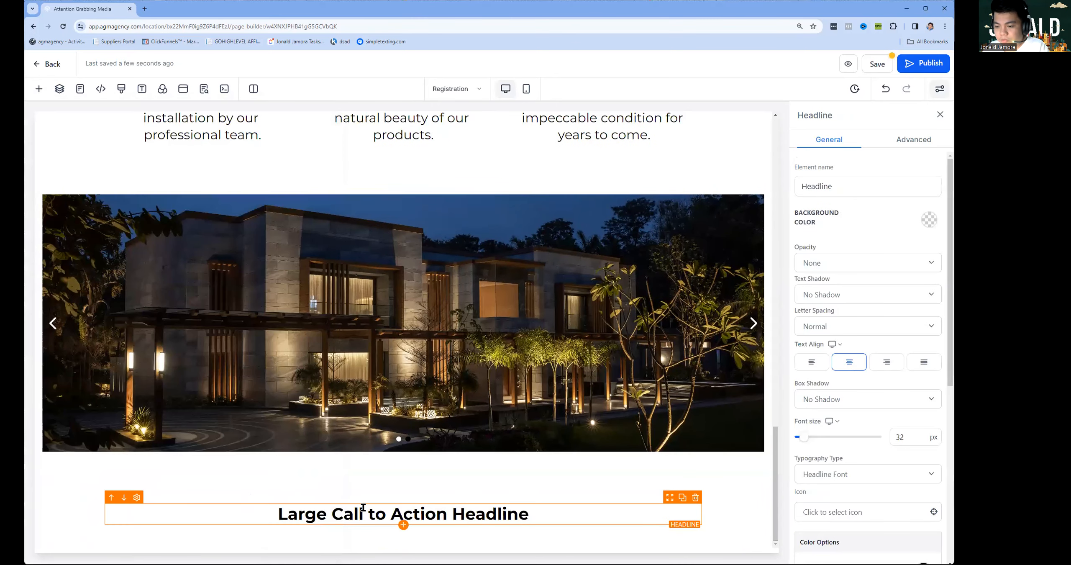
key("ctrl+a")
type("© Copyright 2024 Span Floors. All Rights Reserved.")
key("ctrl+a")
key("ctrl+b")
left_click(446, 530)
Remove the trailing blank line and set the copyright headline to 20 px.
key("BackSpace")
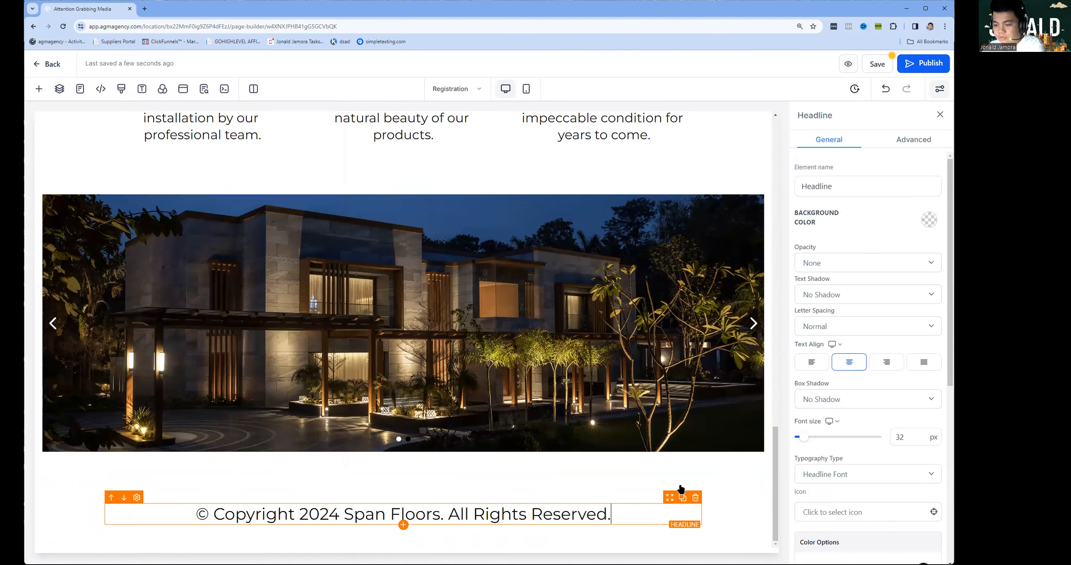
key("ctrl+a")
scroll(902, 328, "down", 3)
double_click(904, 322)
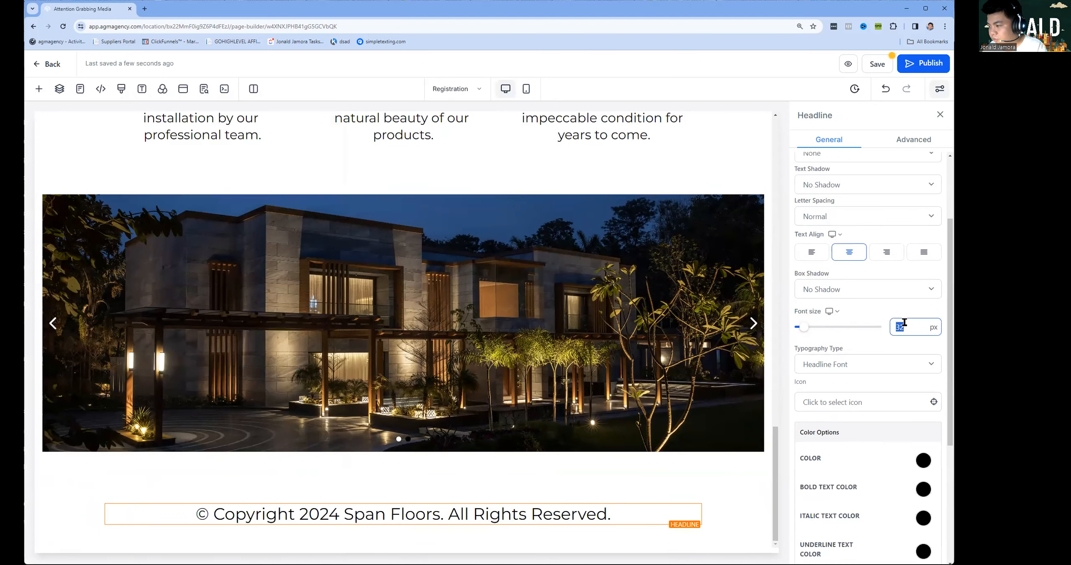
type("20")
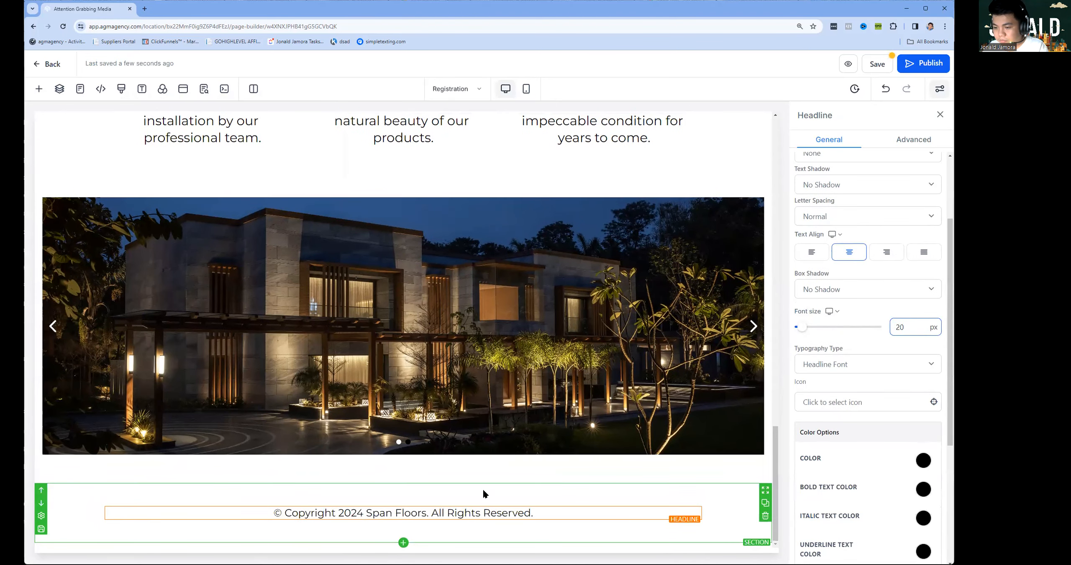
left_click(483, 488)
scroll(474, 459, "up", 2)
Add a one-column row under the How It Works steps and drop a button into it.
scroll(463, 401, "up", 15)
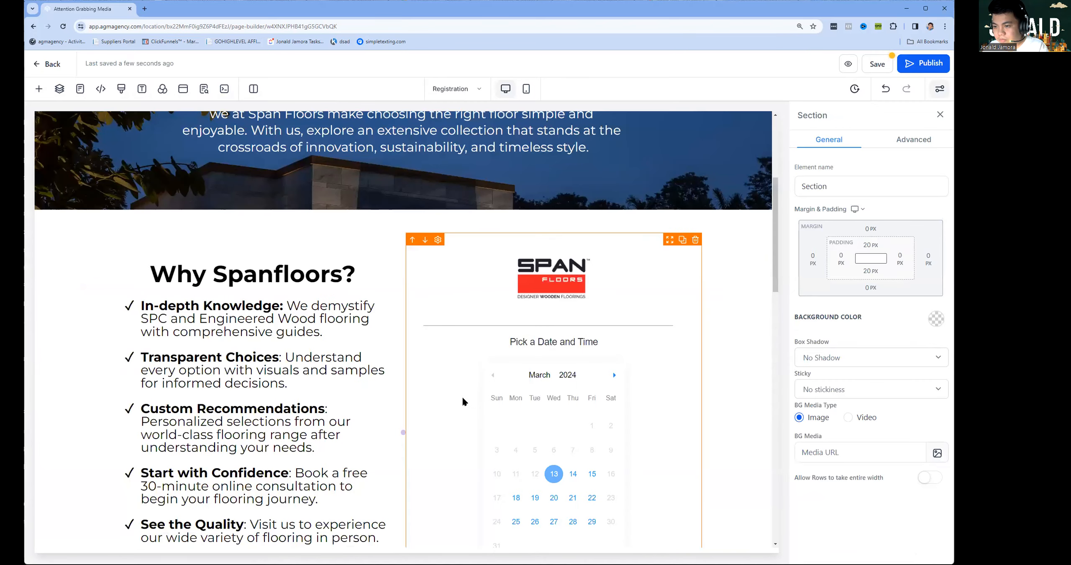
scroll(463, 397, "down", 10)
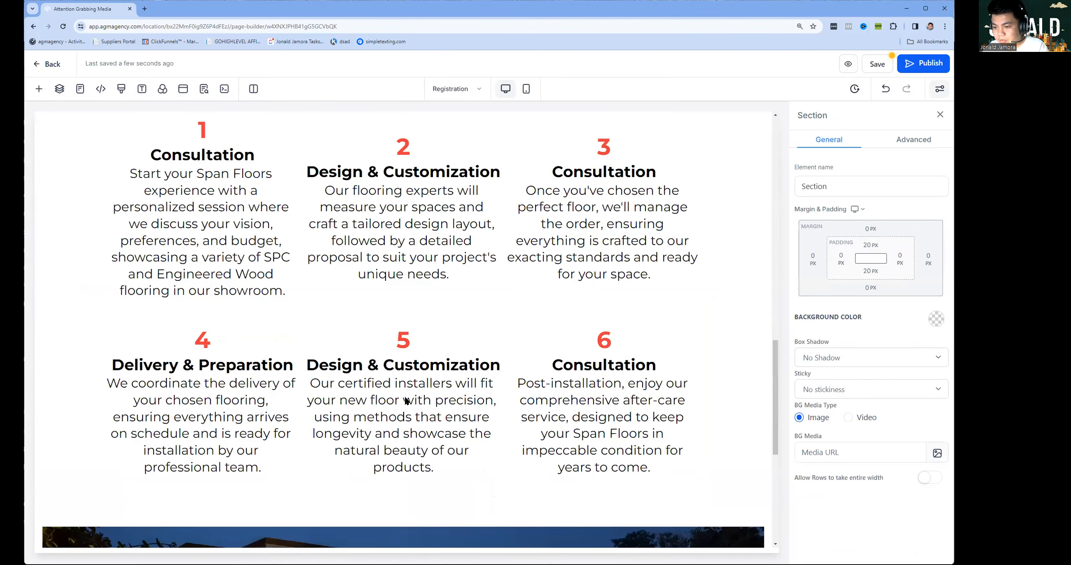
scroll(398, 389, "down", 1)
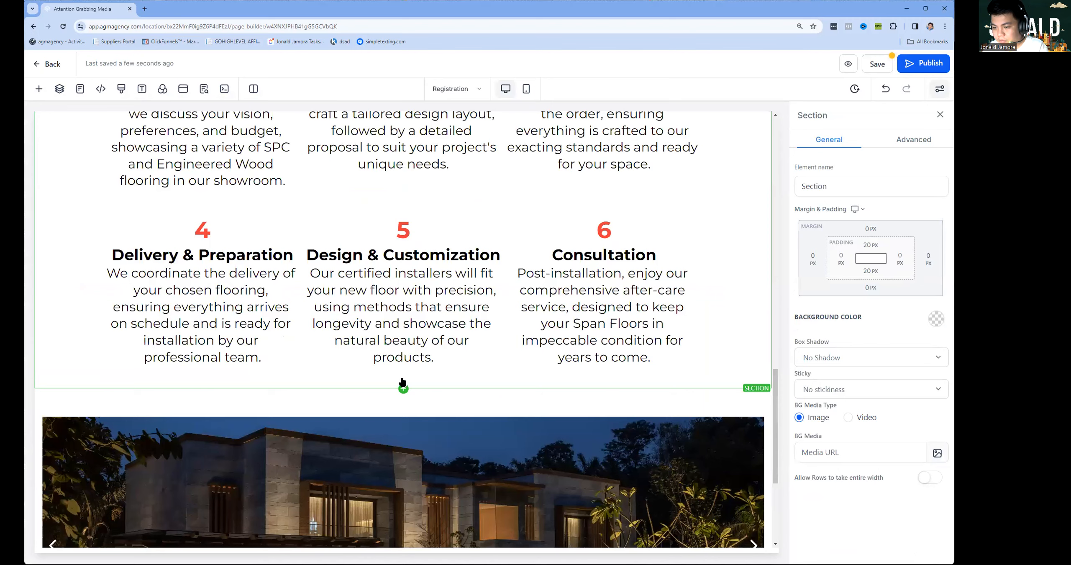
left_click(403, 453)
left_click_drag(190, 172, 403, 416)
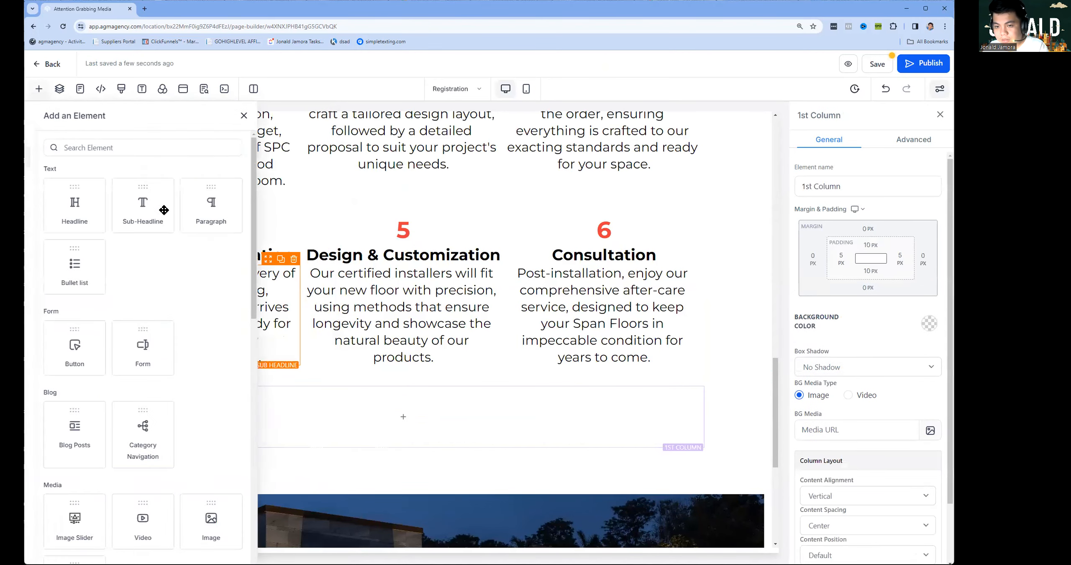
left_click(177, 147)
type("b")
left_click_drag(172, 342, 417, 401)
Rename the button element 'Schedule Your Appointment Today' and give it a black background.
double_click(870, 193)
type("Schedule Your")
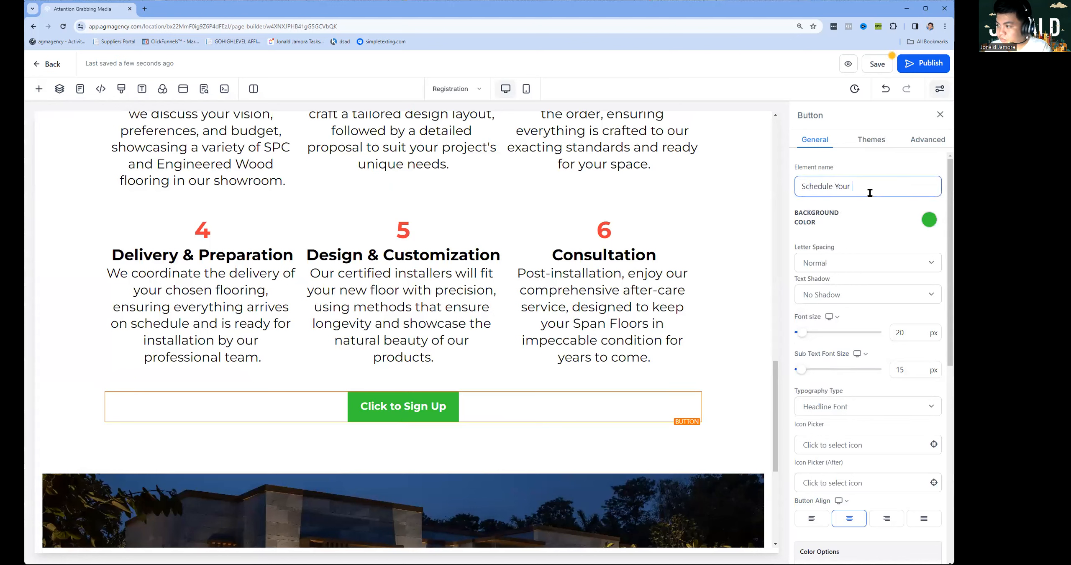
type(" Appointment Today")
key("ctrl+a")
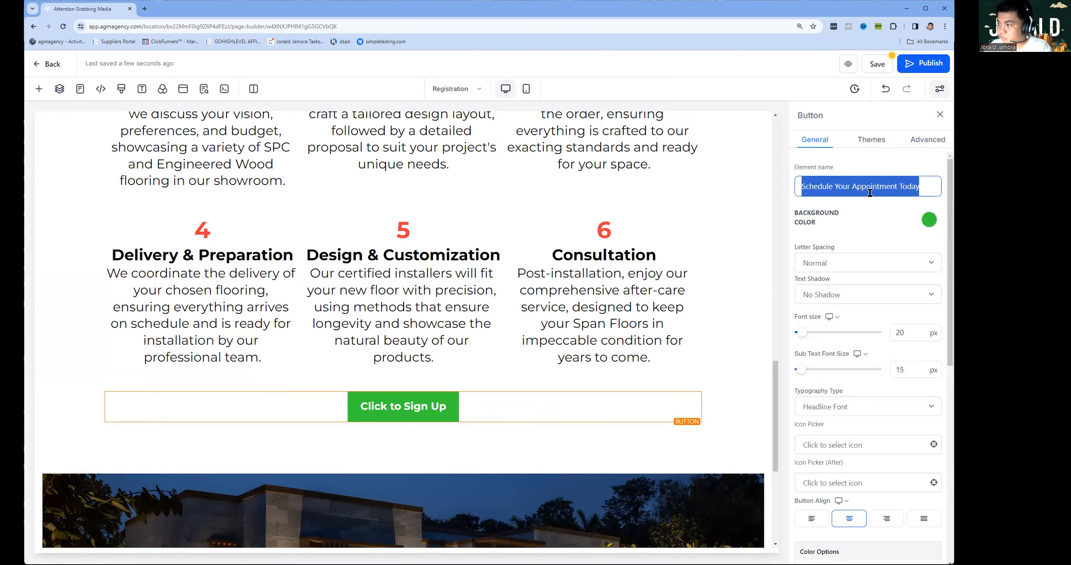
left_click(927, 234)
left_click(881, 260)
Set the button's action to Scroll to Element targeting the 2 Column Row, then save.
scroll(879, 362, "down", 5)
scroll(872, 357, "up", 5)
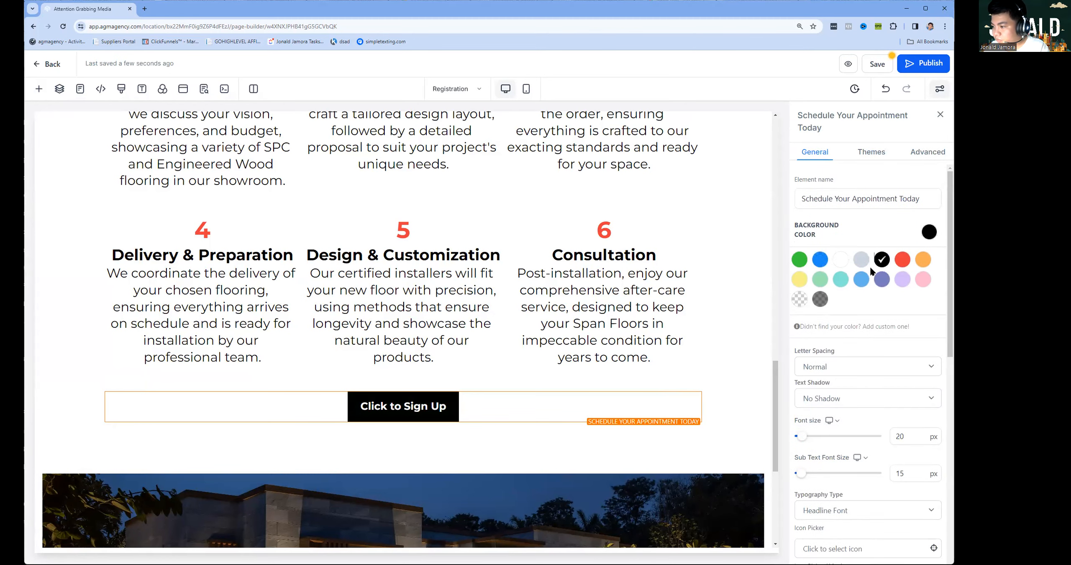
scroll(869, 265, "down", 5)
scroll(865, 440, "down", 5)
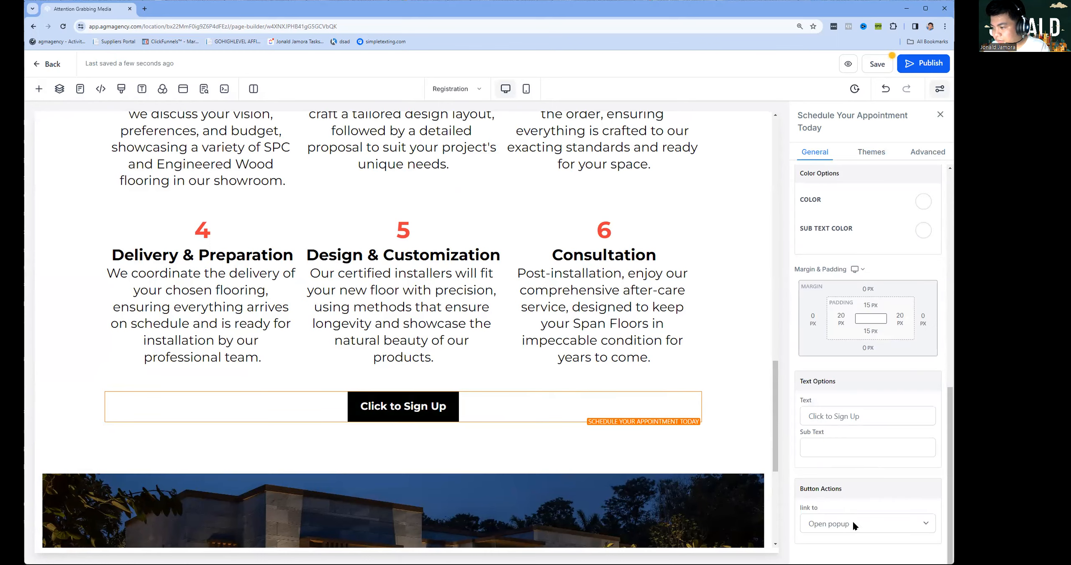
left_click(853, 524)
left_click(854, 436)
scroll(868, 457, "down", 2)
left_click(853, 519)
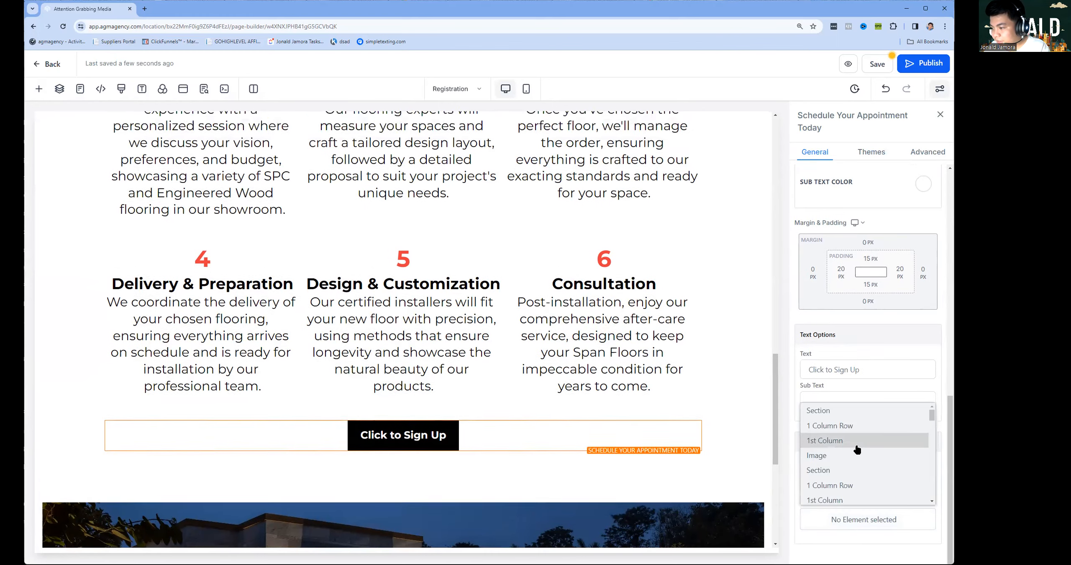
left_click(839, 465)
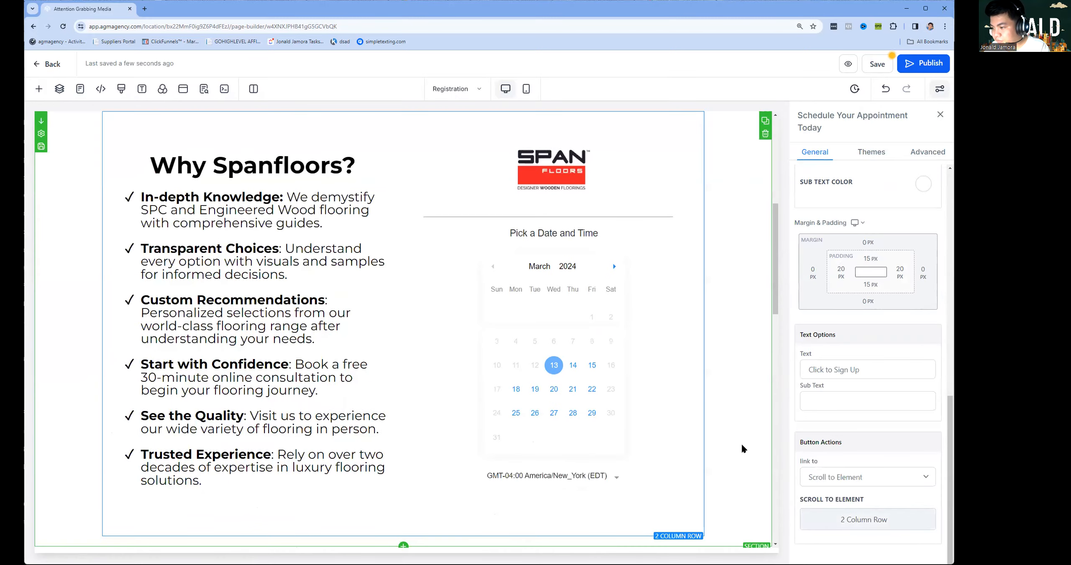
scroll(711, 439, "down", 5)
scroll(666, 434, "up", 1)
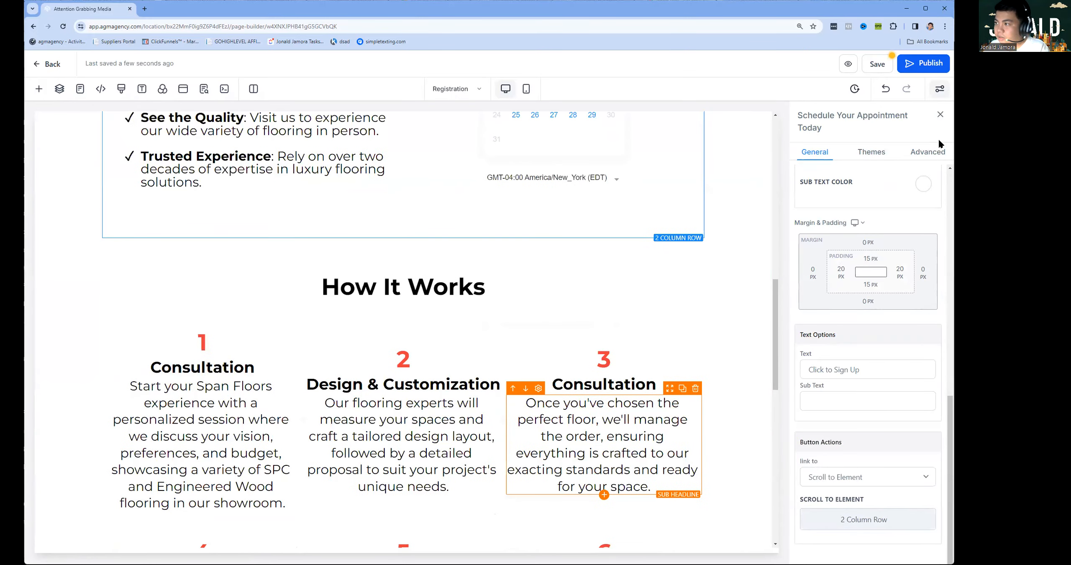
left_click(877, 65)
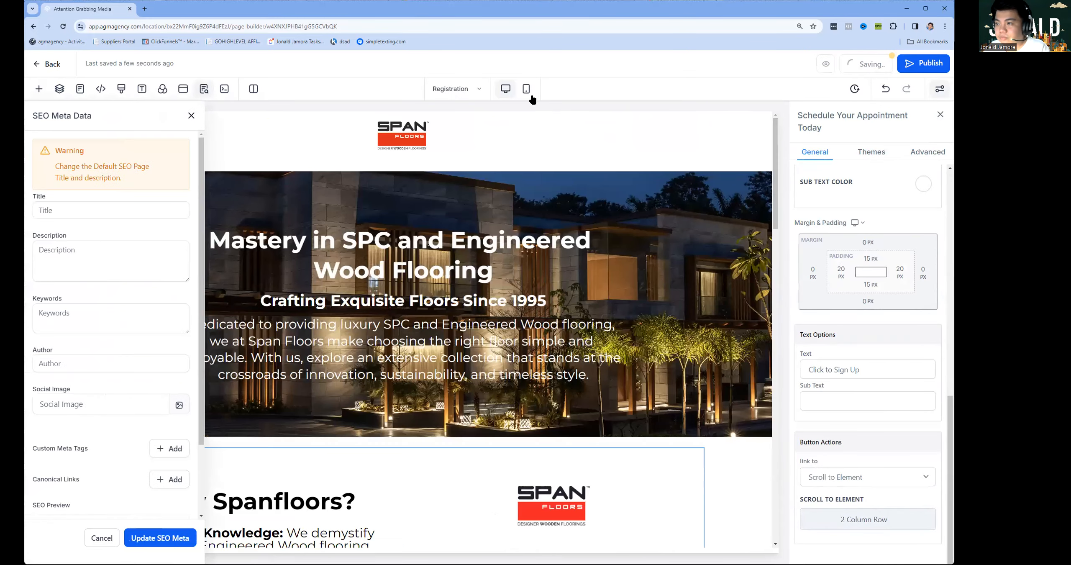
In the mobile preview, shrink the main hero headline from 45 px to 25 px.
left_click(526, 89)
scroll(421, 235, "down", 5)
scroll(427, 279, "up", 5)
left_click(415, 270)
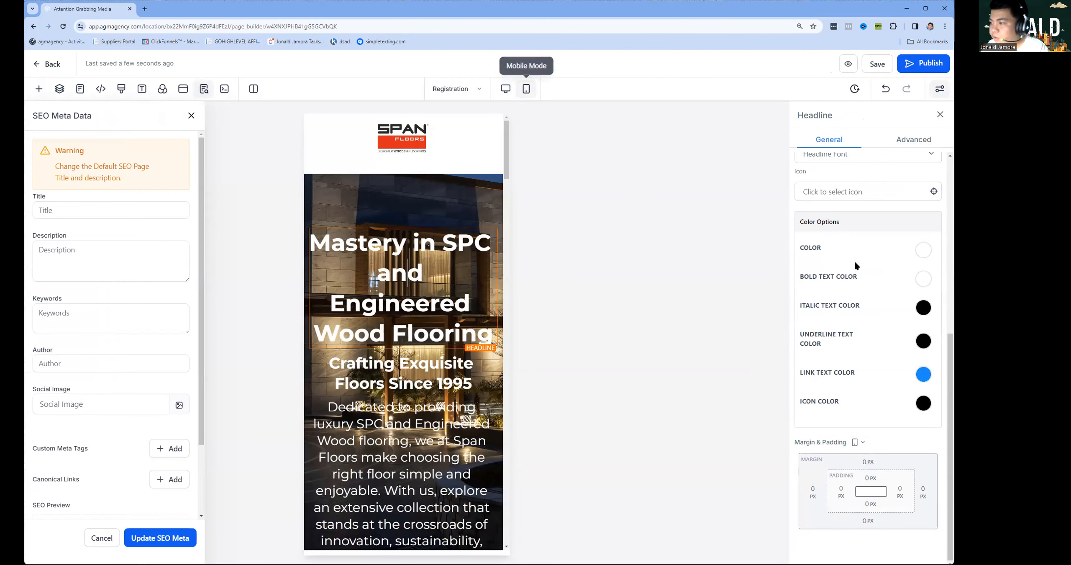
scroll(868, 335, "up", 5)
left_click(909, 435)
double_click(909, 435)
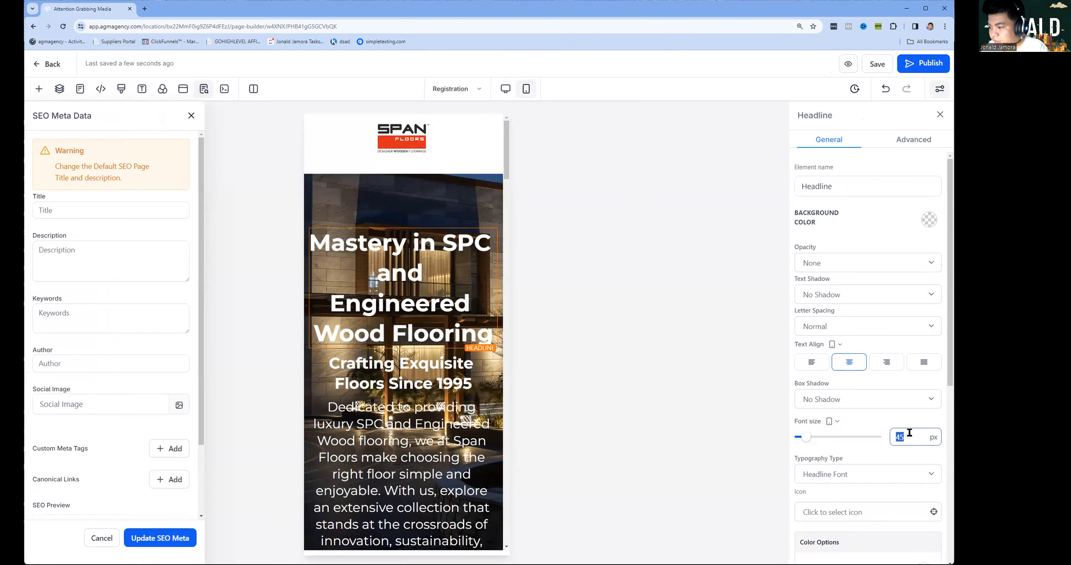
type("25")
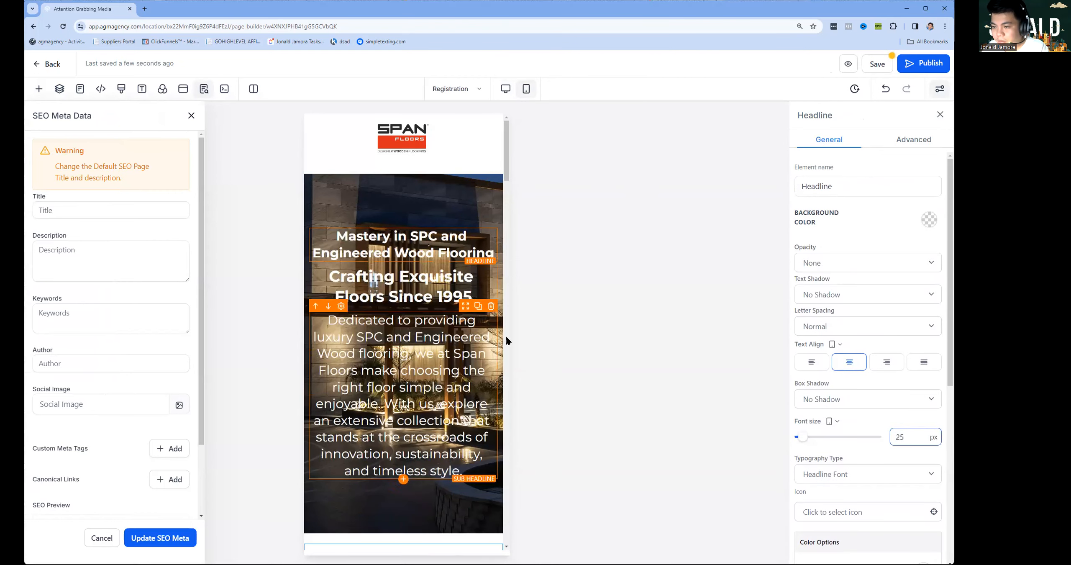
Set the Crafting Exquisite Floors Since 1995 headline to 18 px and the hero paragraph to 16 px.
left_click(405, 284)
type("20")
left_click(426, 339)
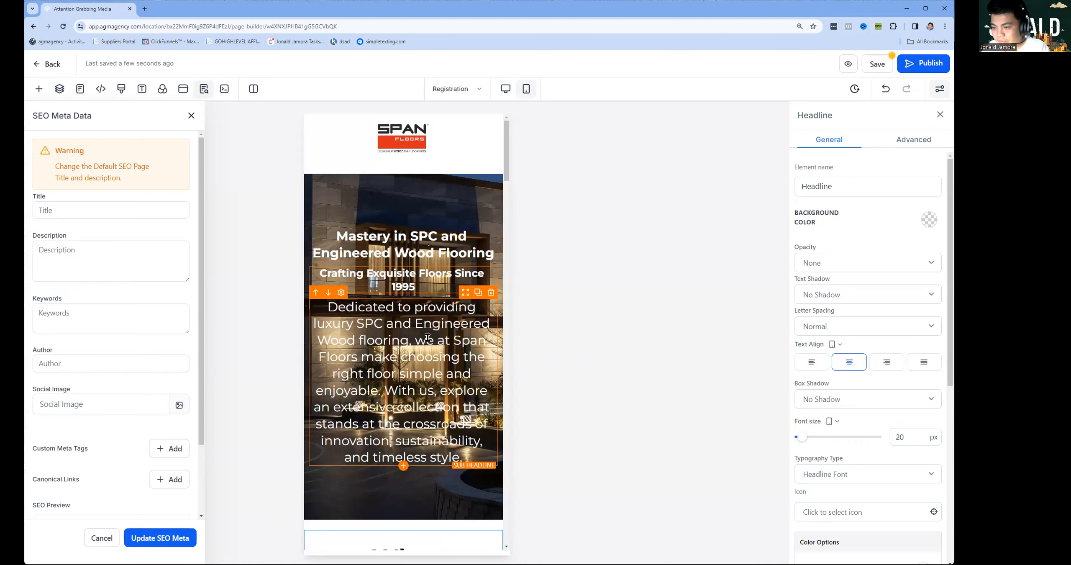
double_click(910, 434)
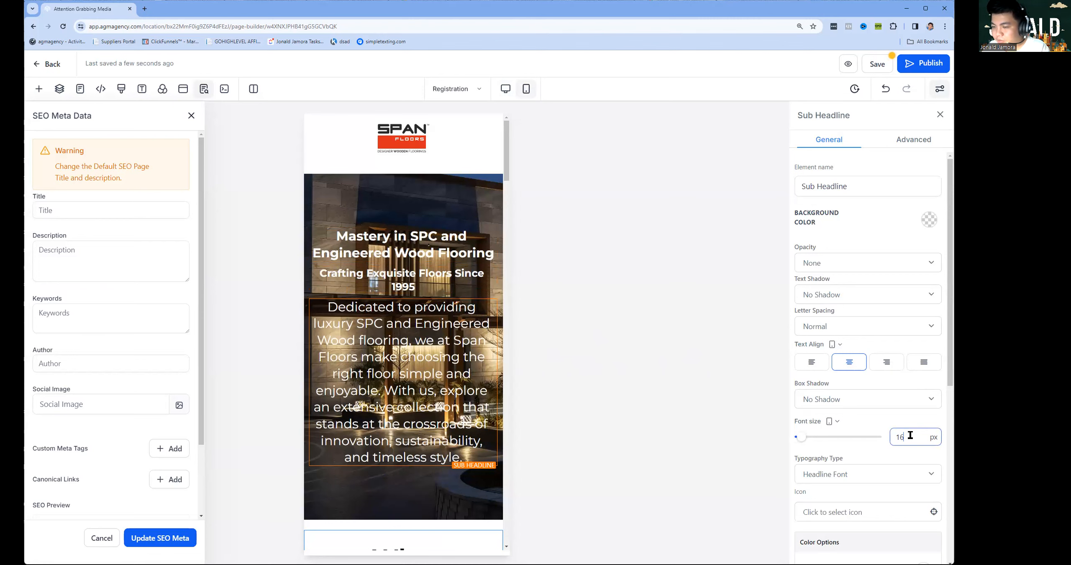
left_click(440, 278)
left_click(898, 434)
double_click(913, 438)
left_click(551, 300)
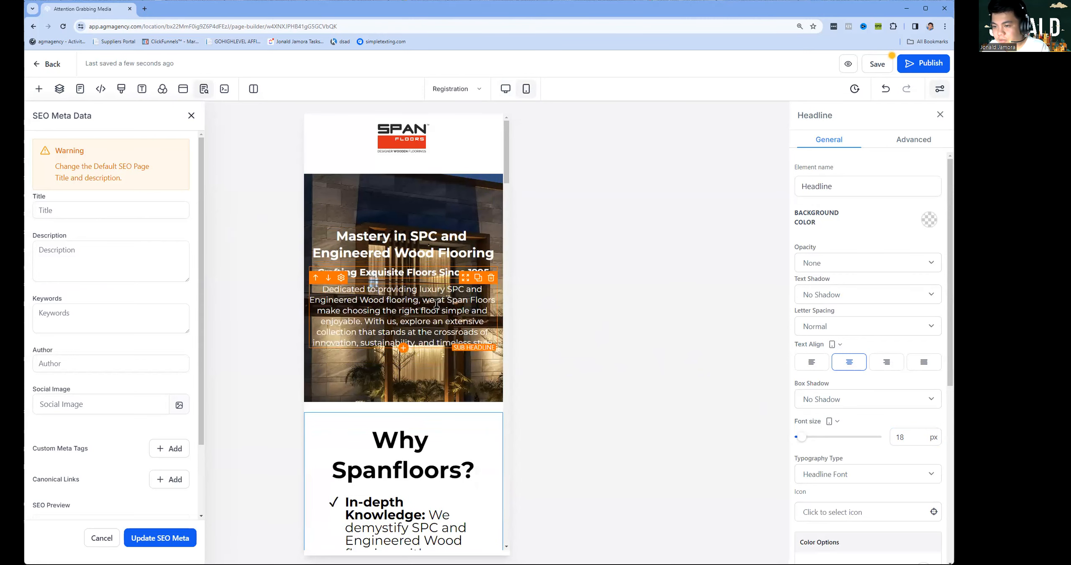
Set the Why Spanfloors? headline to 25 px and its bullet list to 16 px.
scroll(431, 386, "down", 3)
left_click(412, 333)
double_click(906, 438)
type("2")
left_click(409, 394)
left_click(904, 435)
double_click(904, 434)
type("1")
left_click(445, 359)
Set the How It Works headline to 25 px, resize step 1's title, and make its paragraph 16 px.
scroll(441, 359, "down", 5)
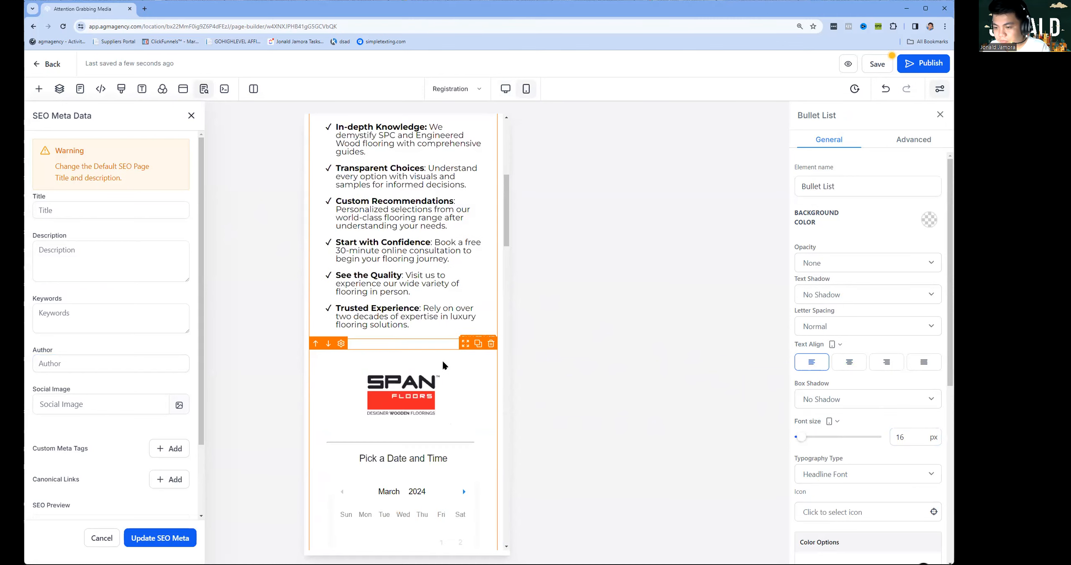
scroll(447, 375, "down", 10)
left_click(413, 159)
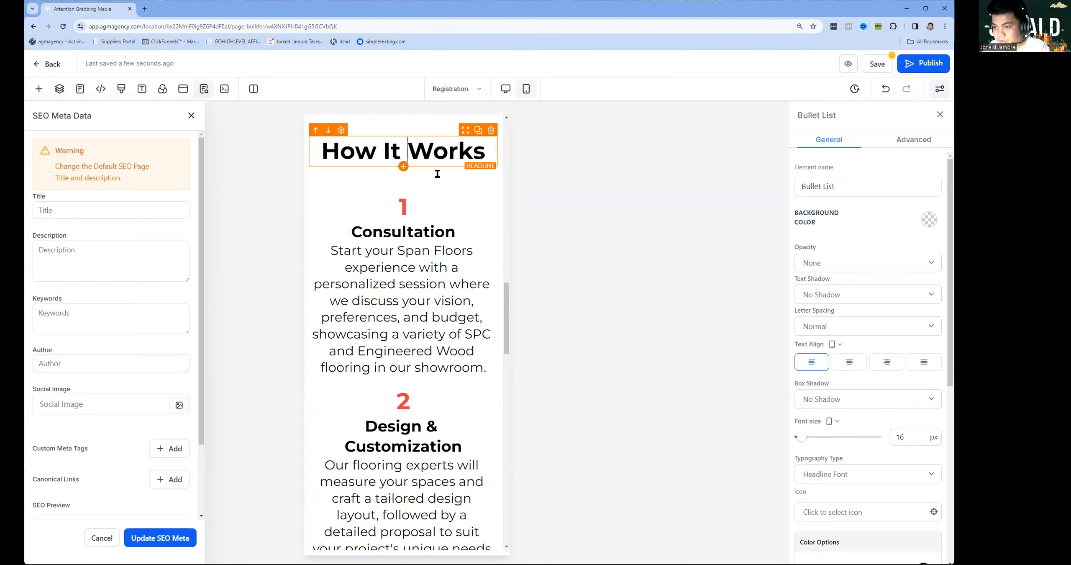
double_click(900, 437)
type("25")
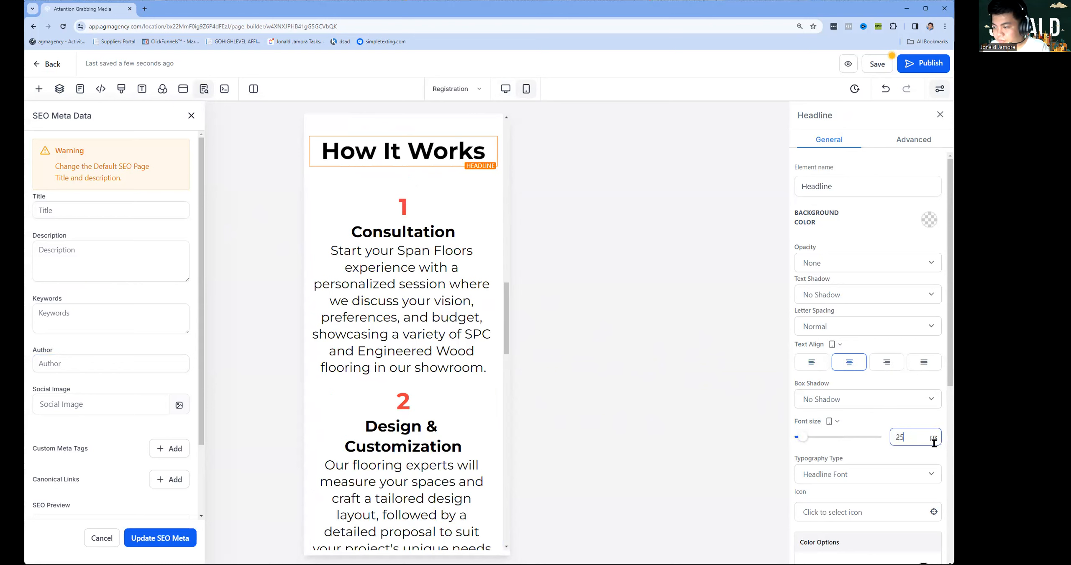
left_click(435, 219)
double_click(914, 436)
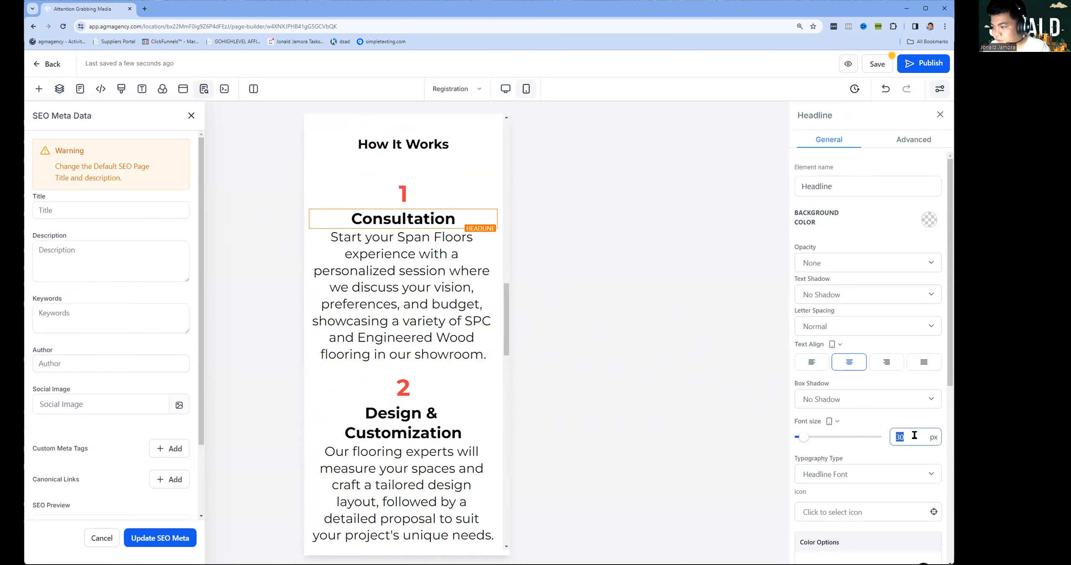
left_click(431, 298)
double_click(909, 437)
type("16")
Keep the step 2 number at 45 px after briefly trying 20 px.
left_click(403, 301)
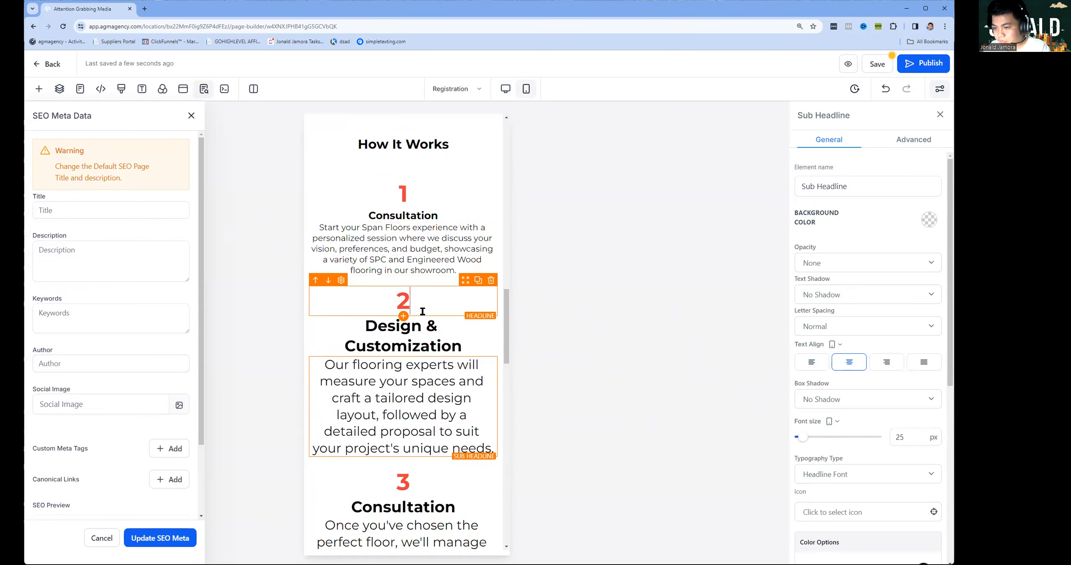
double_click(920, 435)
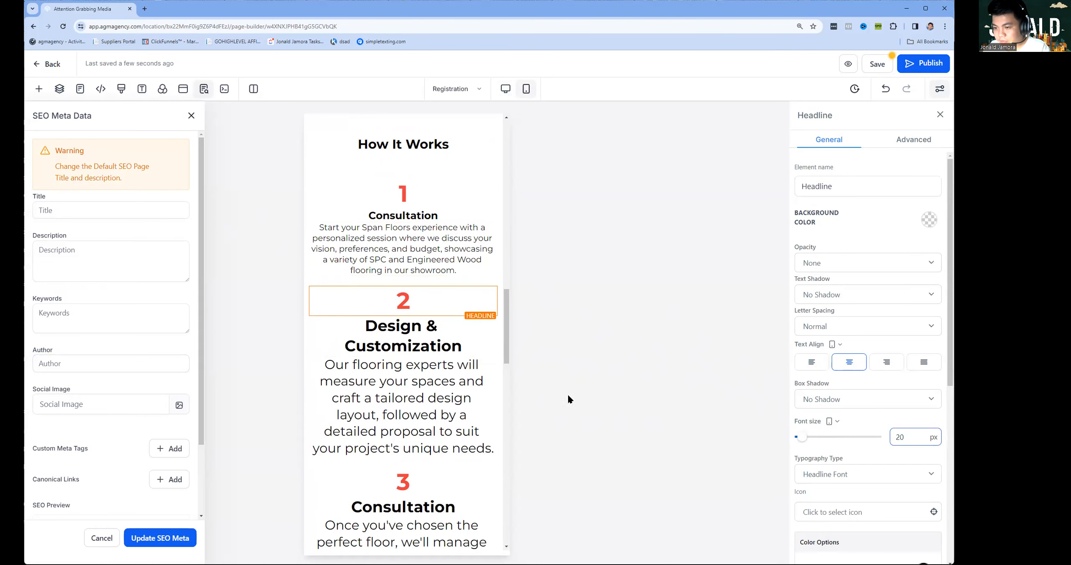
type("20")
double_click(403, 292)
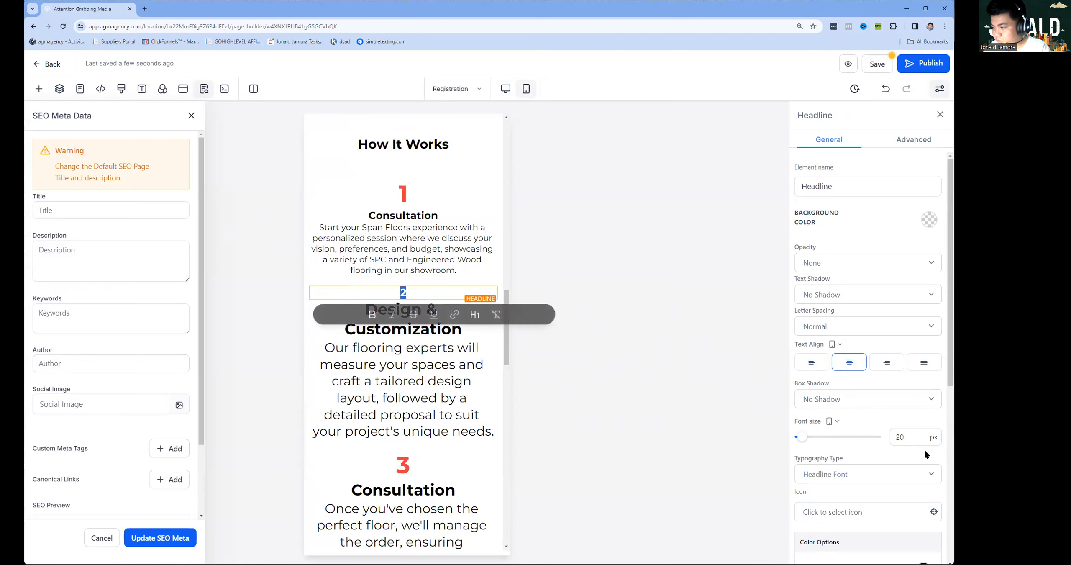
left_click(403, 188)
left_click(420, 277)
left_click(403, 292)
left_click(895, 437)
left_click_drag(905, 436, 895, 437)
type("45")
left_click(394, 316)
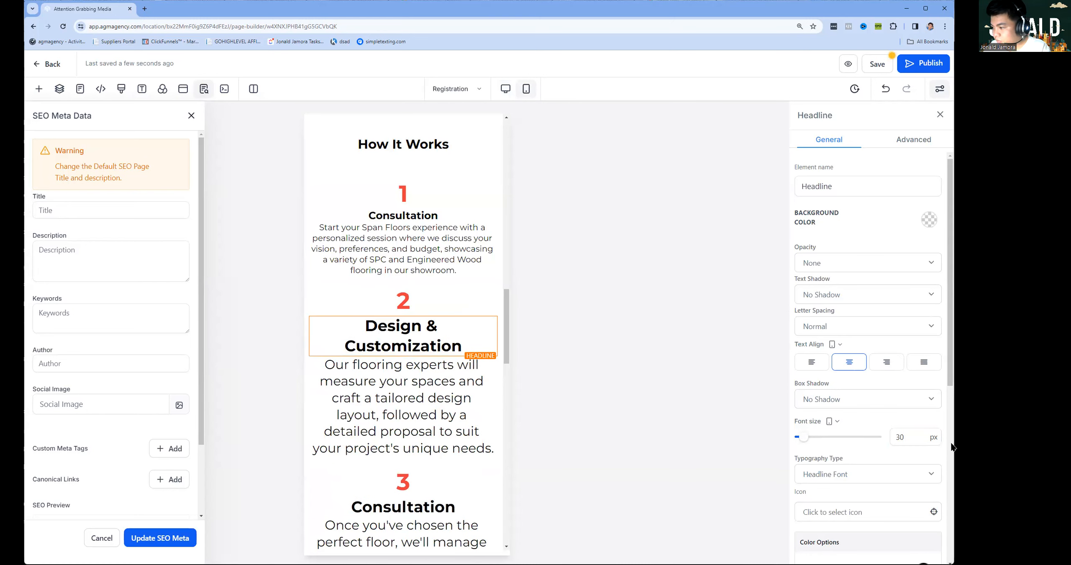
Set step 2 and step 3 titles to 25 px and their paragraphs to 16 px.
type("25")
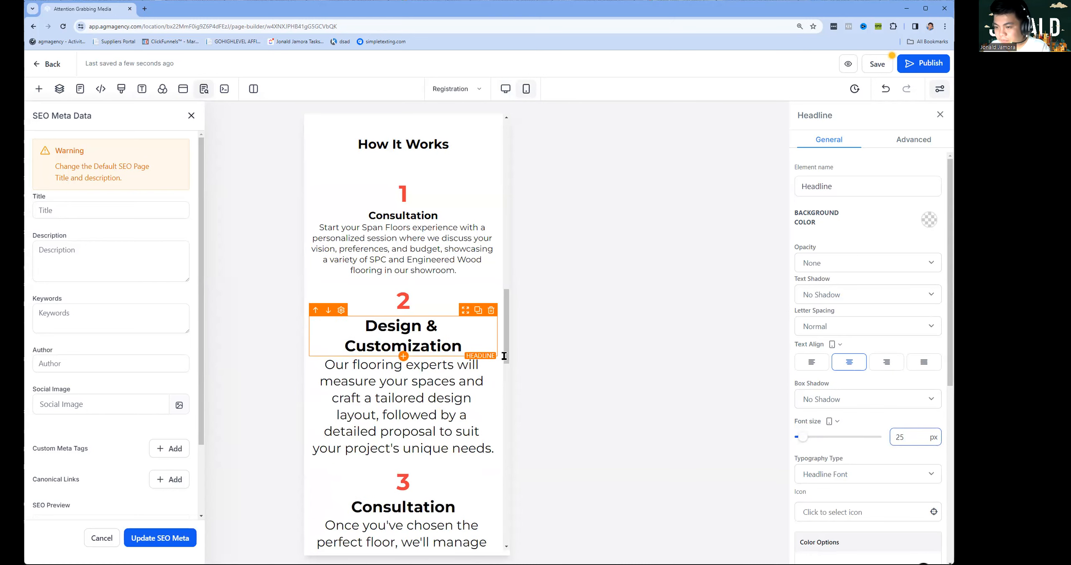
left_click(402, 372)
left_click(916, 436)
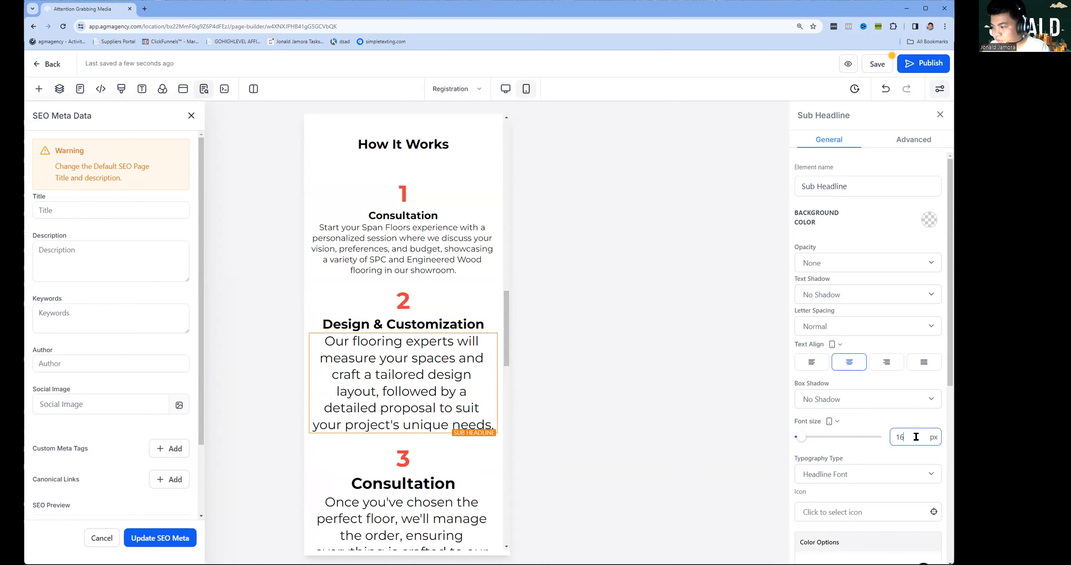
type("16")
left_click(482, 424)
left_click(893, 435)
type("25")
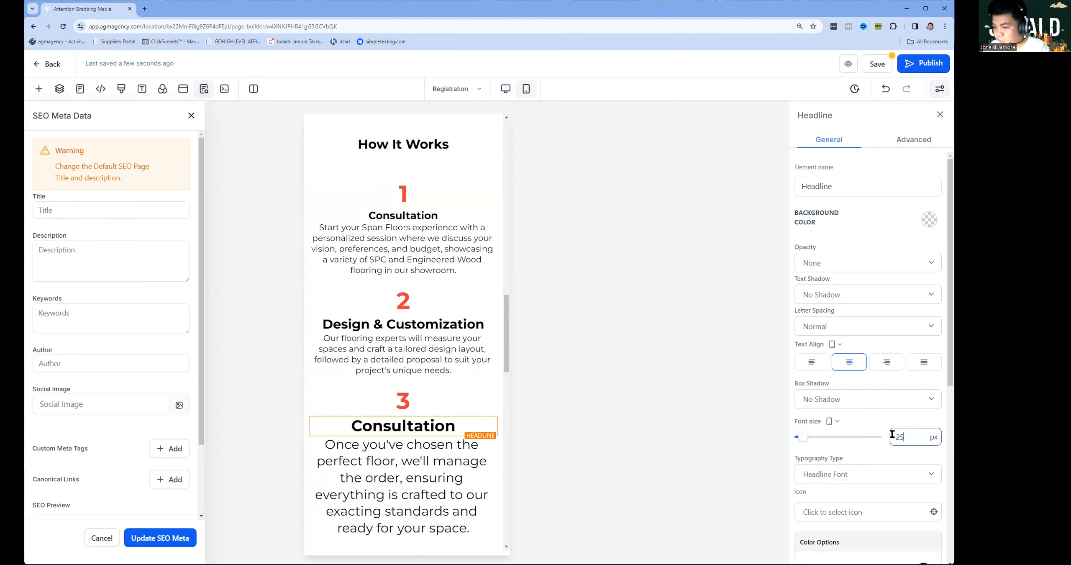
left_click(480, 522)
double_click(915, 432)
type("16")
Set the step 4 Delivery & Preparation title to 25 px and its paragraph to 16 px.
scroll(410, 393, "down", 2)
left_click(412, 400)
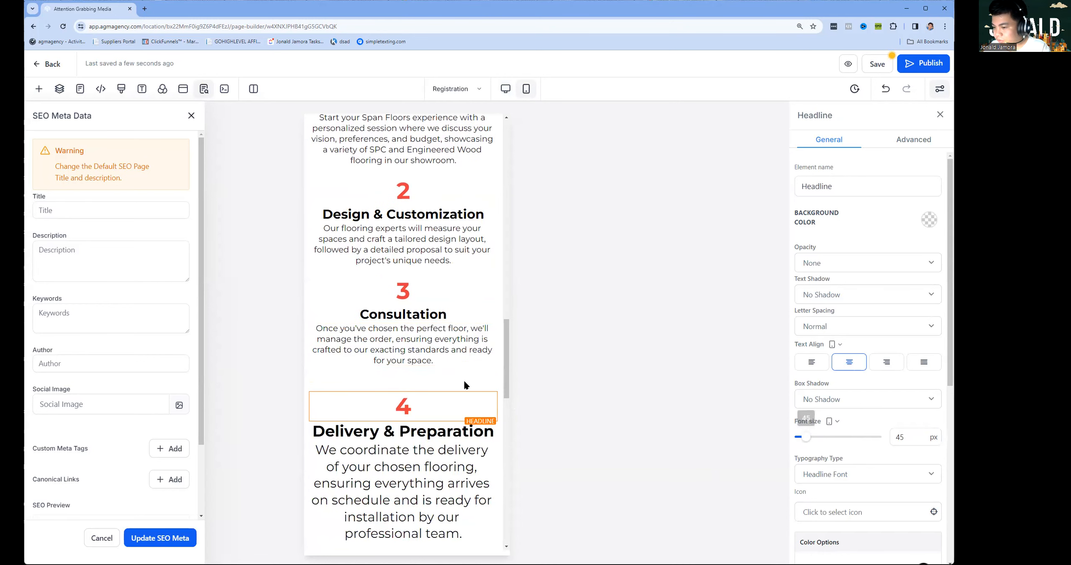
double_click(900, 435)
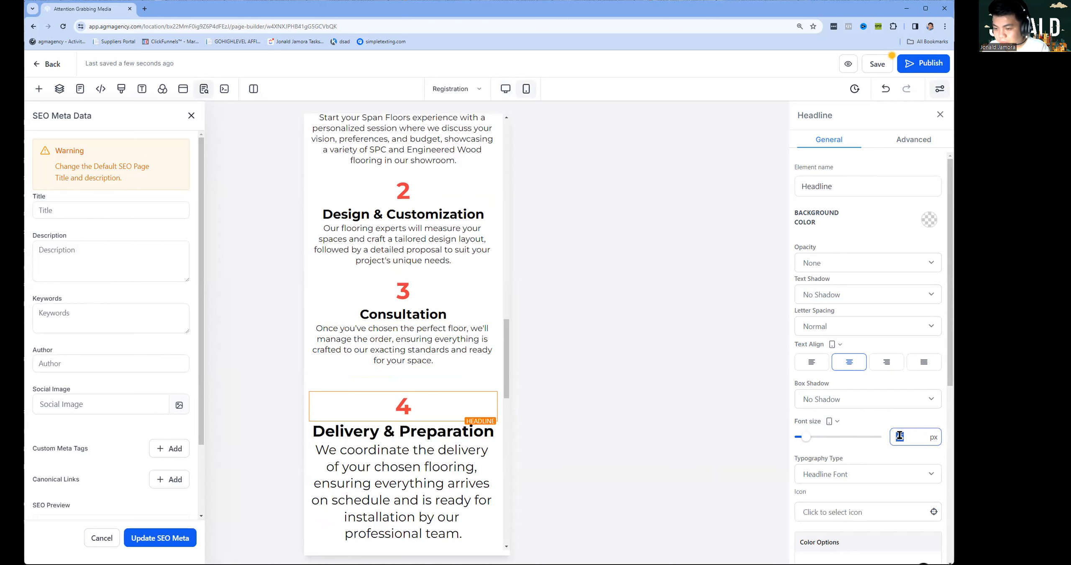
left_click(376, 431)
double_click(906, 437)
type("25")
left_click(448, 497)
double_click(903, 437)
type("16")
Set the step 5 Design & Customization title to 25 px and its paragraph to 16 px.
scroll(280, 452, "down", 5)
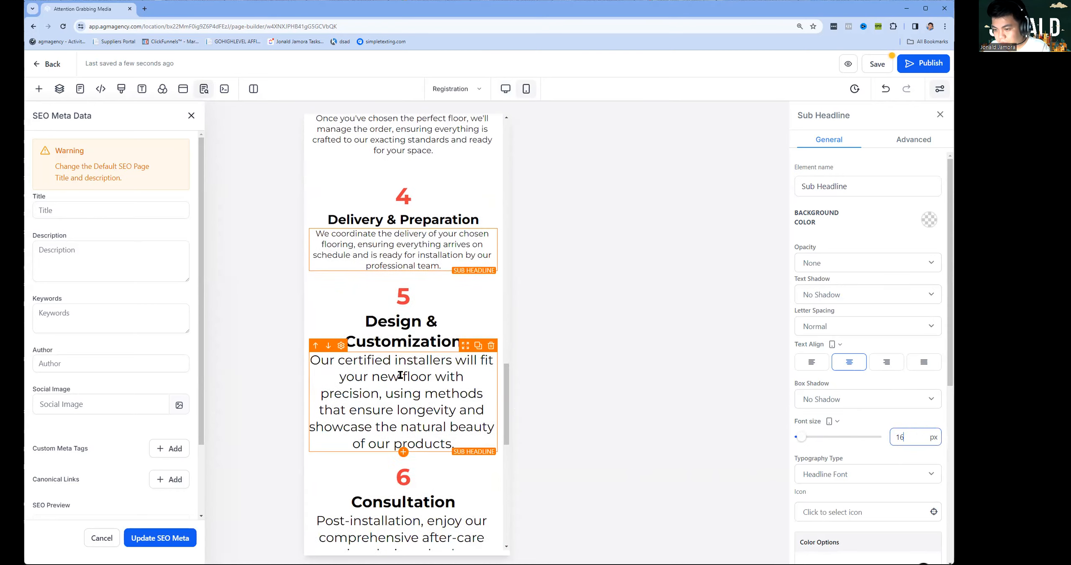
left_click(399, 326)
double_click(901, 437)
type("25")
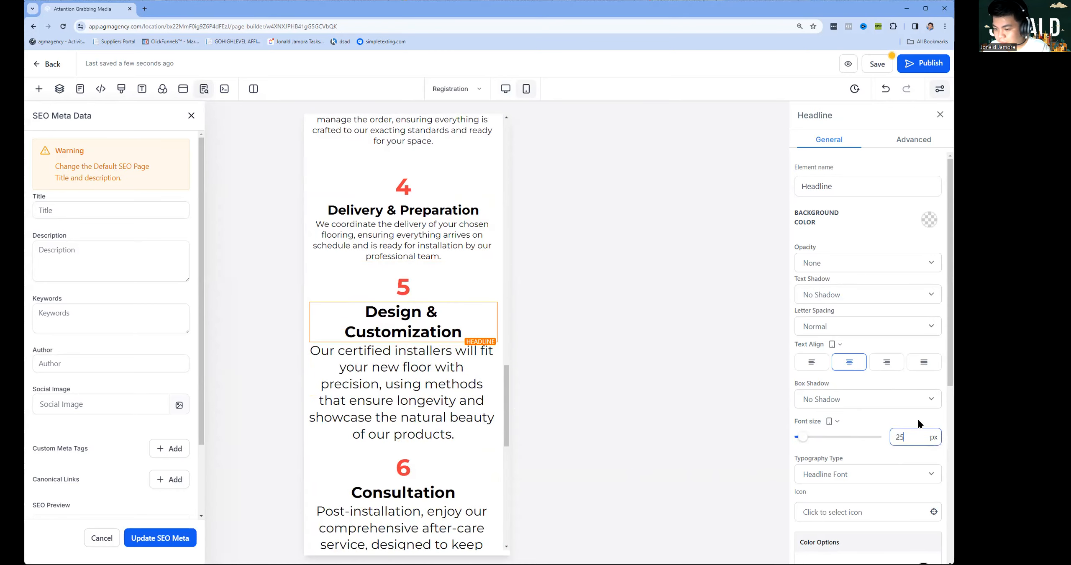
left_click(389, 382)
double_click(899, 437)
type("16")
Set the step 6 Consultation title to 25 px and its paragraph to 16 px.
left_click(402, 410)
double_click(904, 436)
type("1")
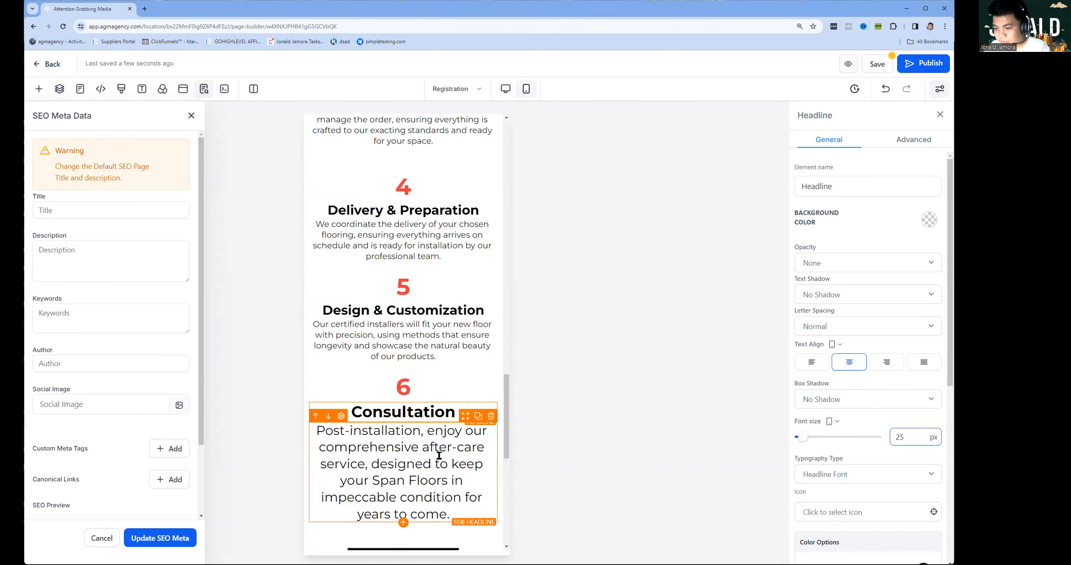
left_click(439, 455)
left_click(916, 443)
type("16")
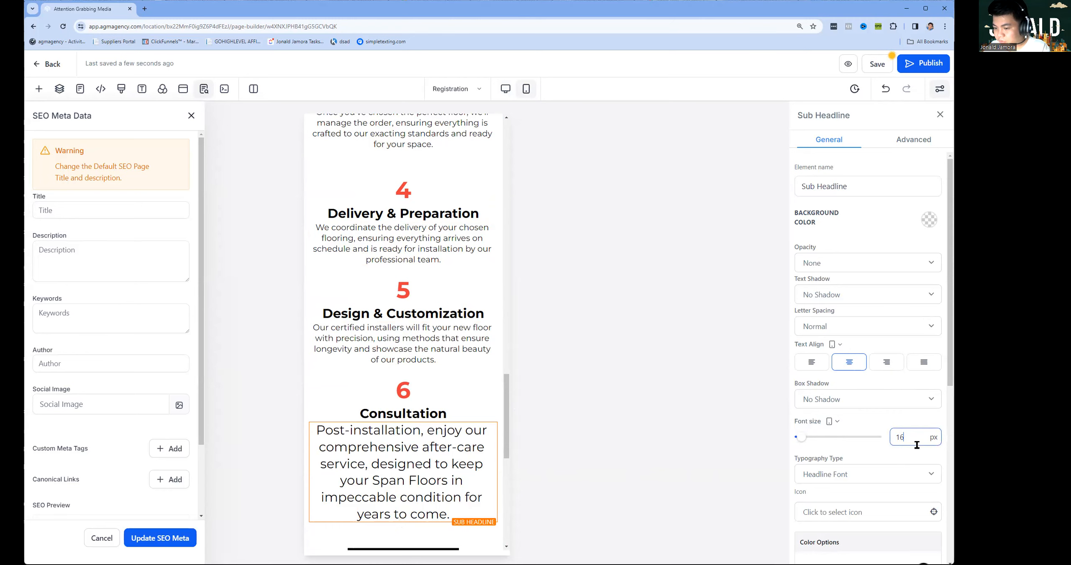
scroll(350, 392, "down", 8)
scroll(429, 240, "up", 3)
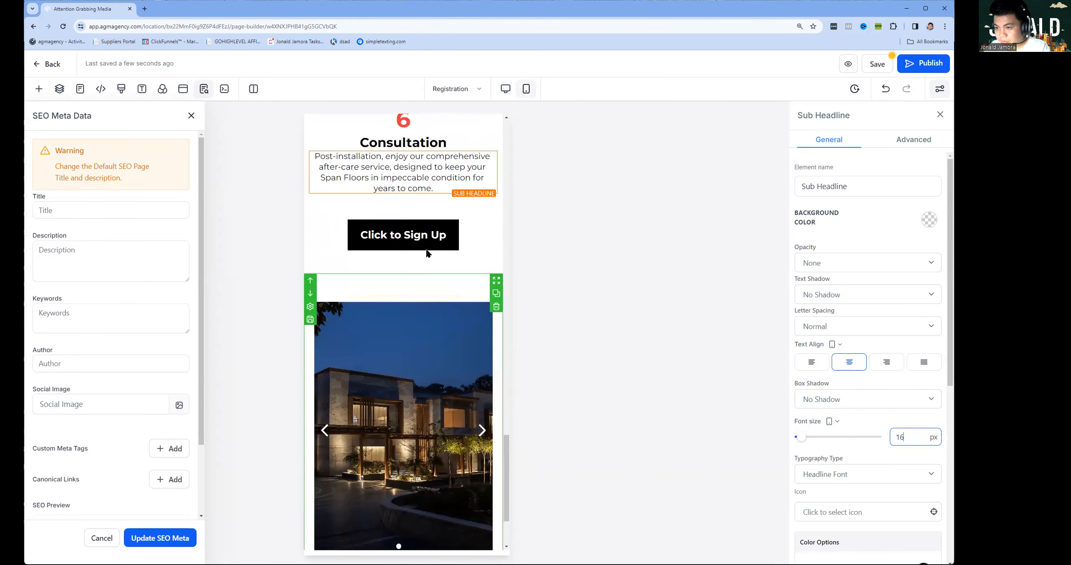
In desktop view, change the Click to Sign Up button's text to 'Schedule Your Appointment Today'.
left_click(430, 239)
left_click(505, 88)
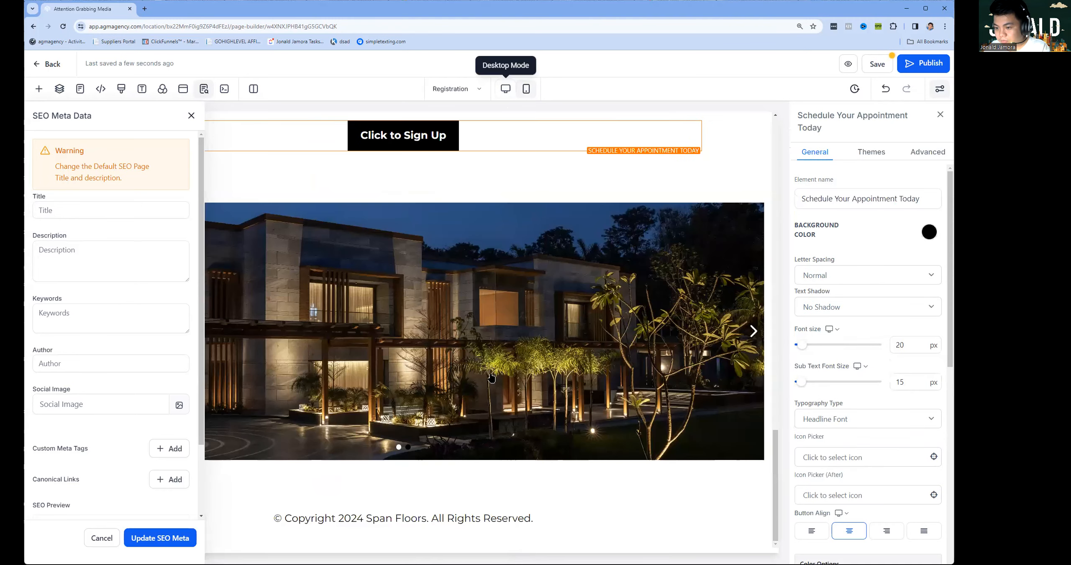
triple_click(865, 205)
key("ctrl+c")
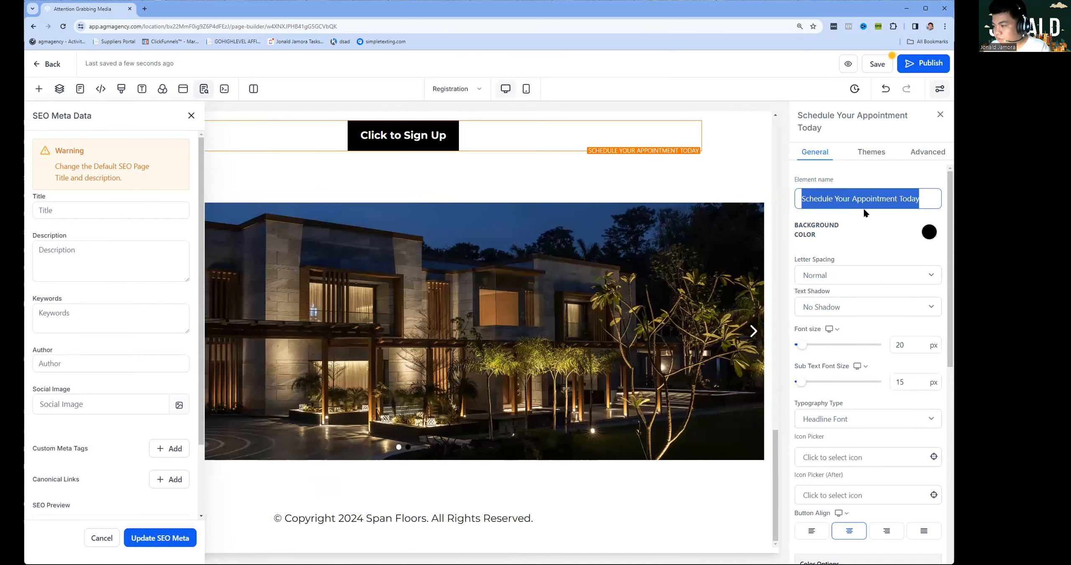
scroll(908, 347, "down", 8)
left_click(858, 364)
key("ctrl+a")
key("ctrl+v")
scroll(519, 133, "up", 3)
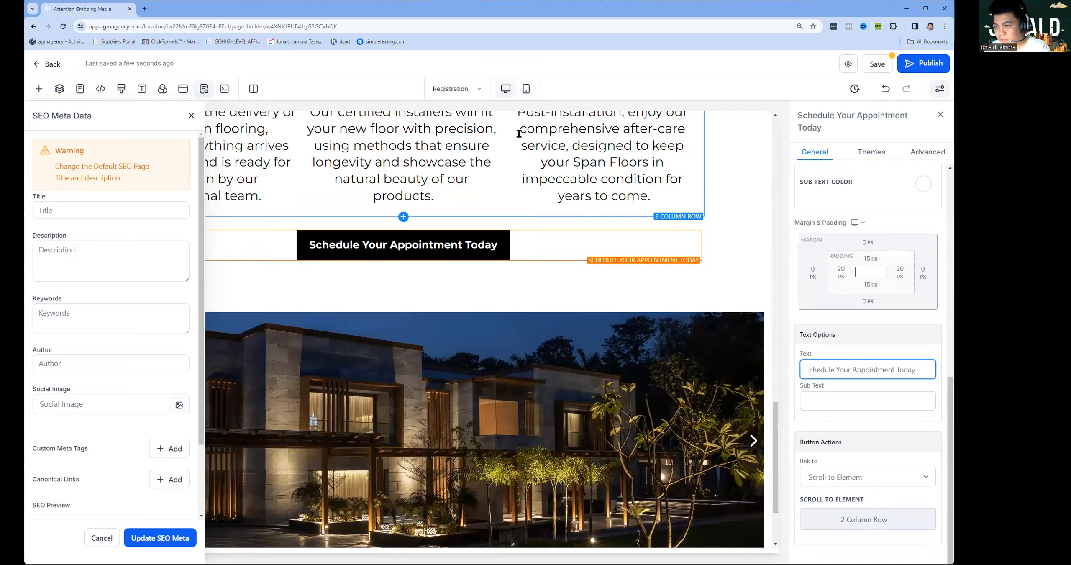
In the mobile preview, set the button text's font size to 16 px.
left_click(527, 89)
scroll(457, 412, "down", 8)
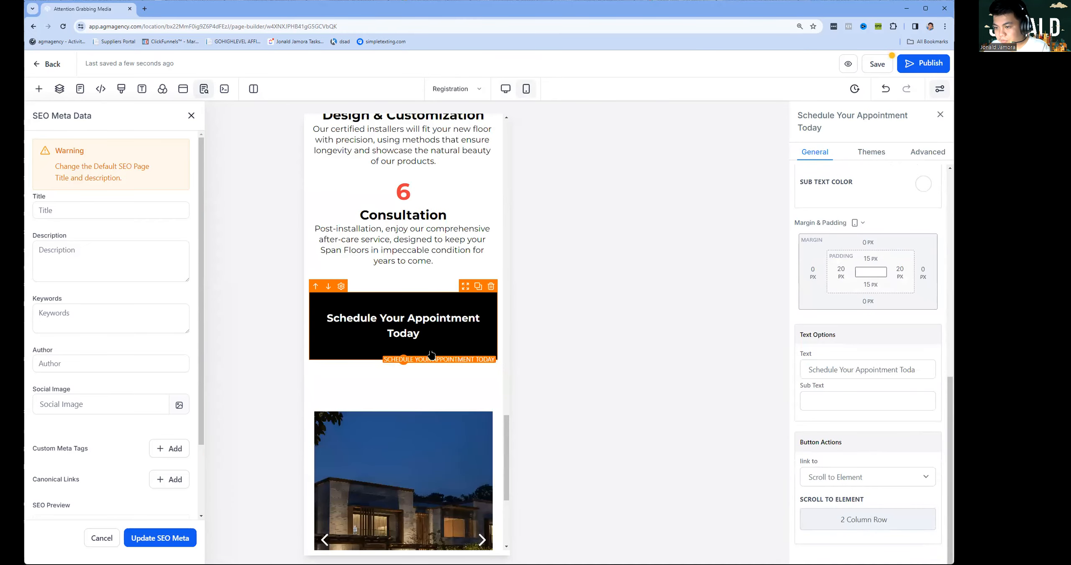
scroll(877, 267, "up", 3)
scroll(860, 268, "up", 5)
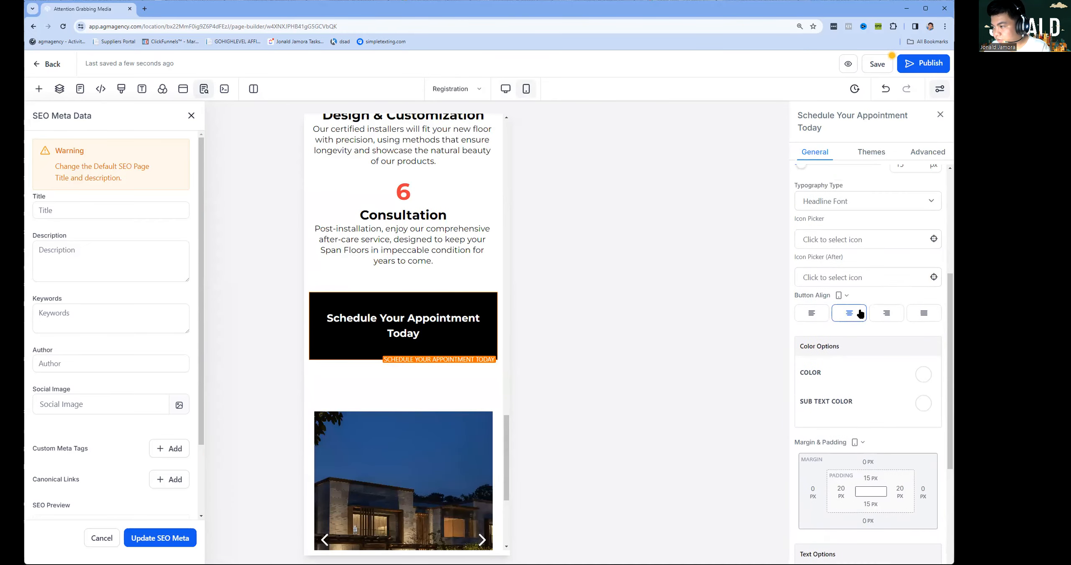
double_click(903, 241)
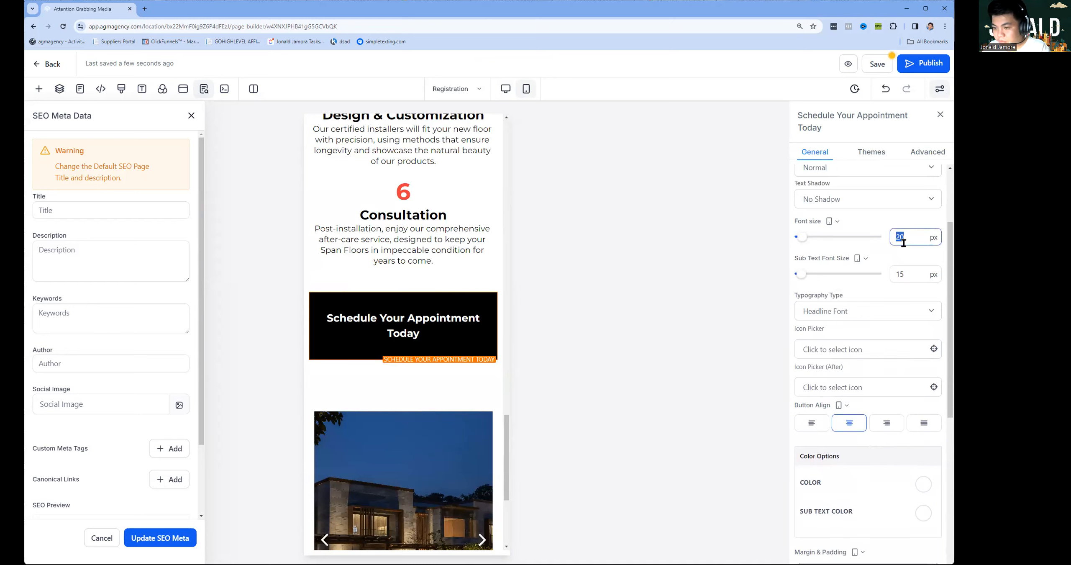
double_click(913, 242)
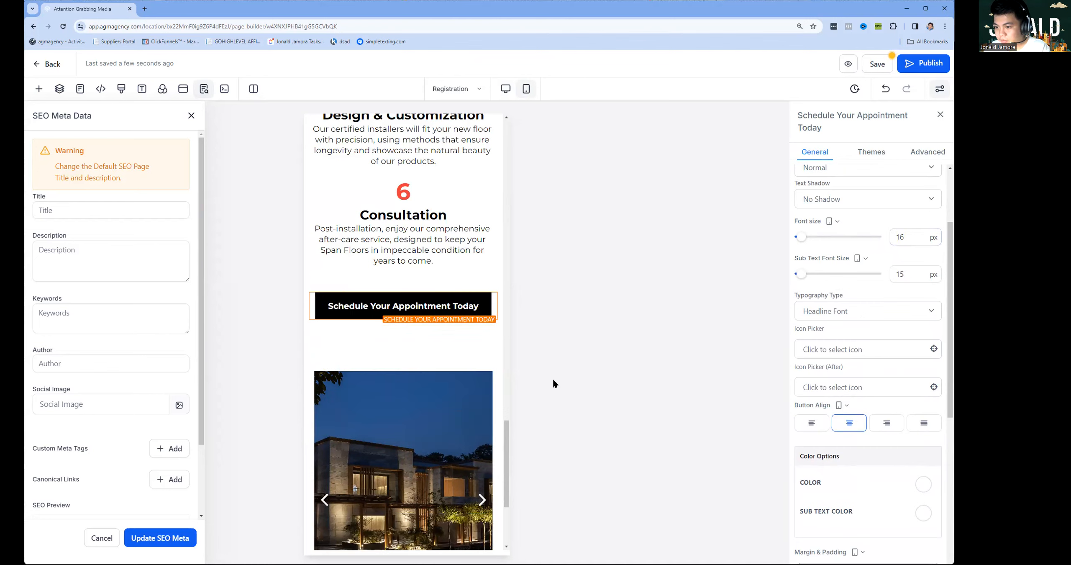
scroll(418, 418, "down", 5)
Set the copyright footer text's font size to 15 px on mobile.
left_click(431, 502)
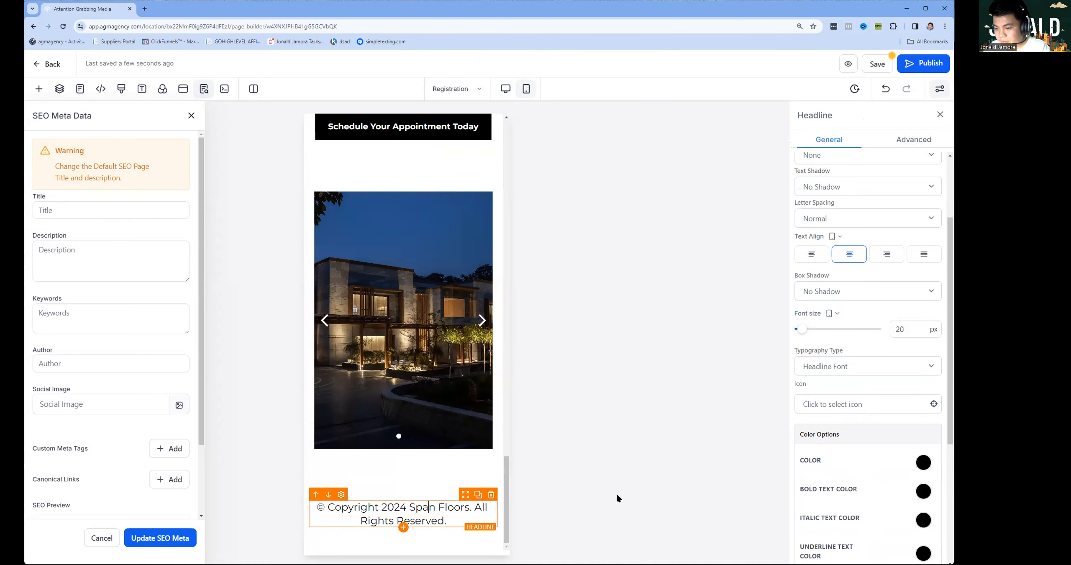
left_click(894, 330)
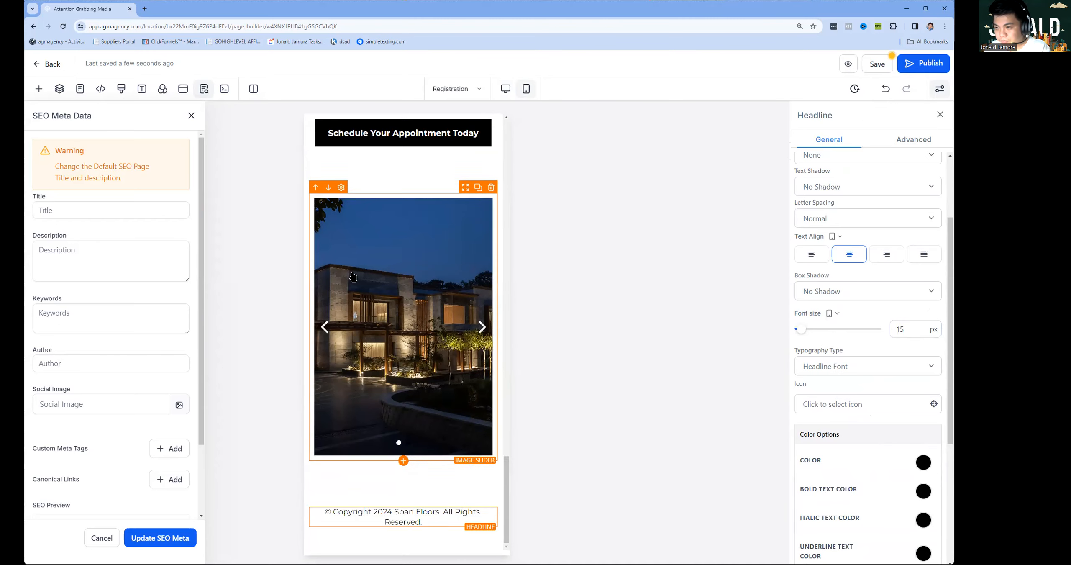
scroll(355, 273, "up", 6)
scroll(364, 278, "up", 10)
scroll(385, 293, "down", 15)
scroll(392, 294, "up", 16)
scroll(393, 294, "up", 10)
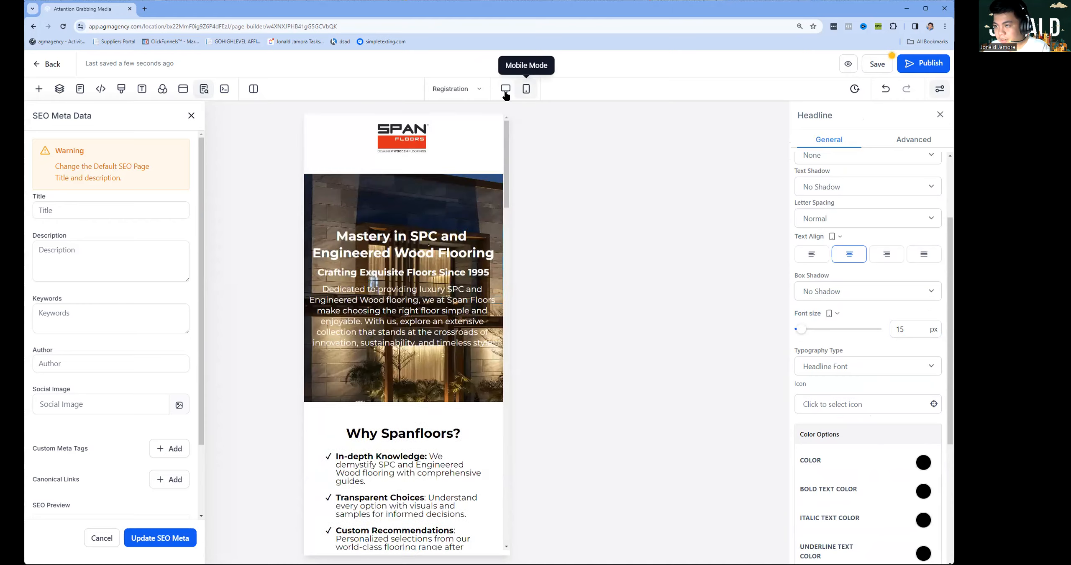
Return to the desktop layout, save the Registration page, and review it.
left_click(506, 88)
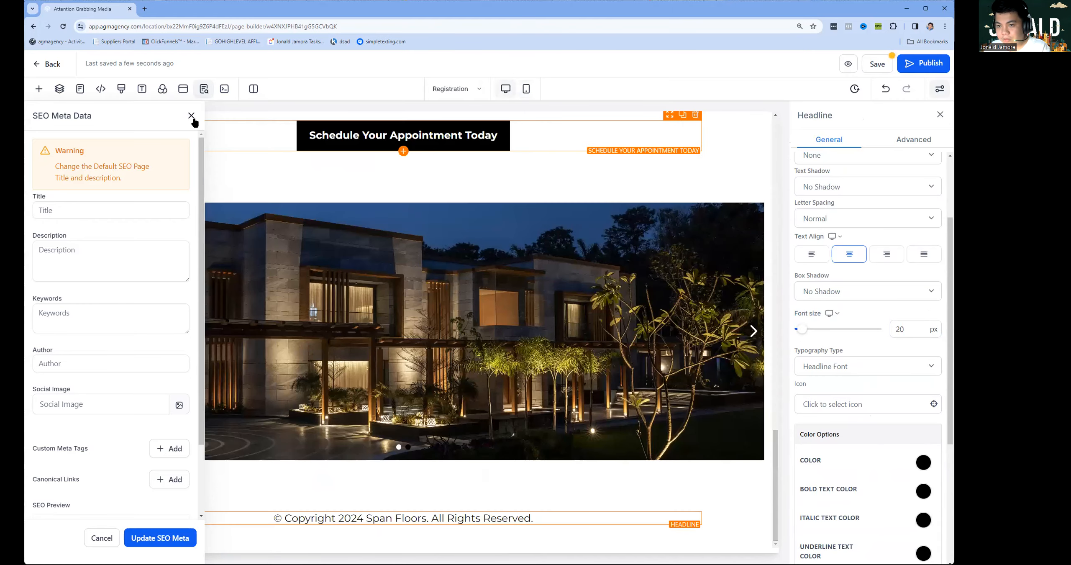
scroll(396, 462, "up", 8)
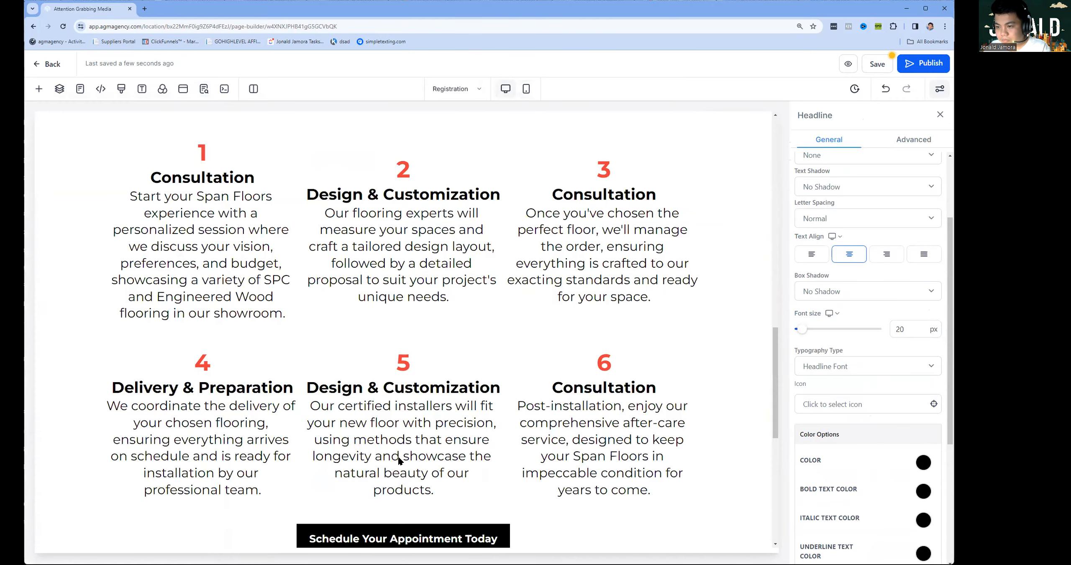
scroll(399, 461, "down", 8)
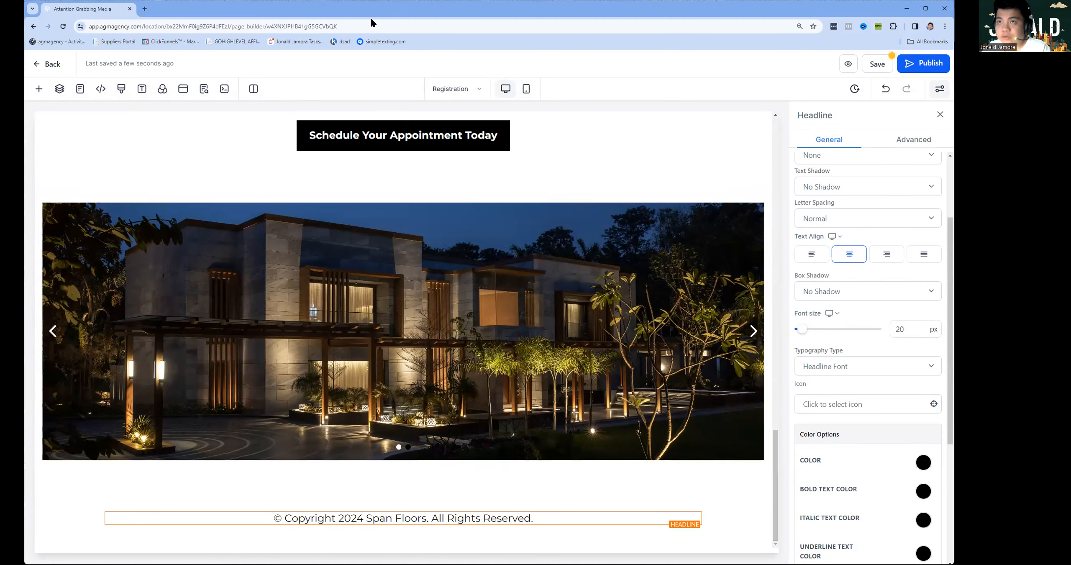
left_click(877, 64)
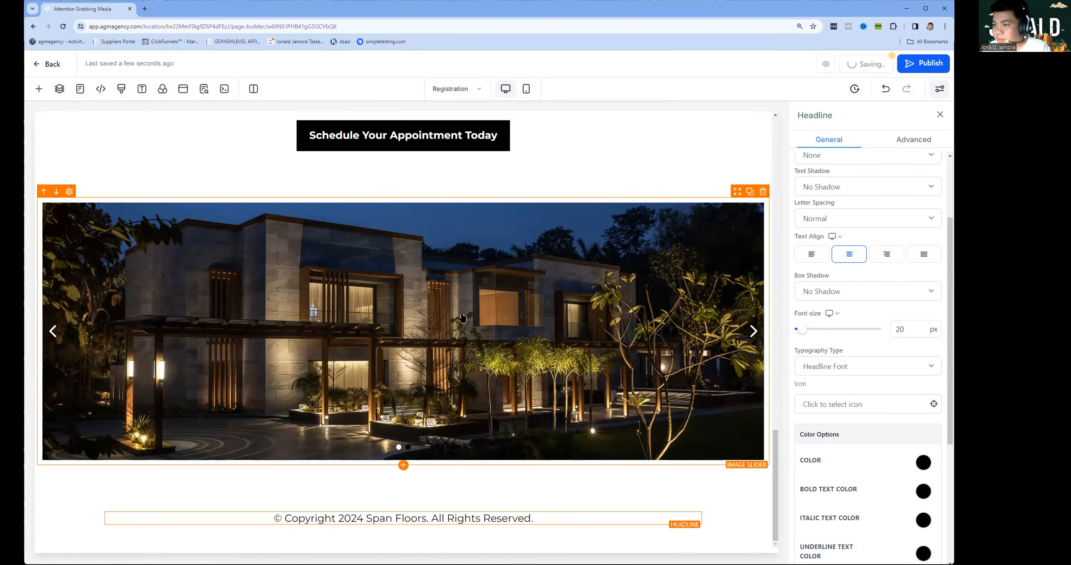
scroll(479, 333, "up", 5)
scroll(479, 333, "up", 5)
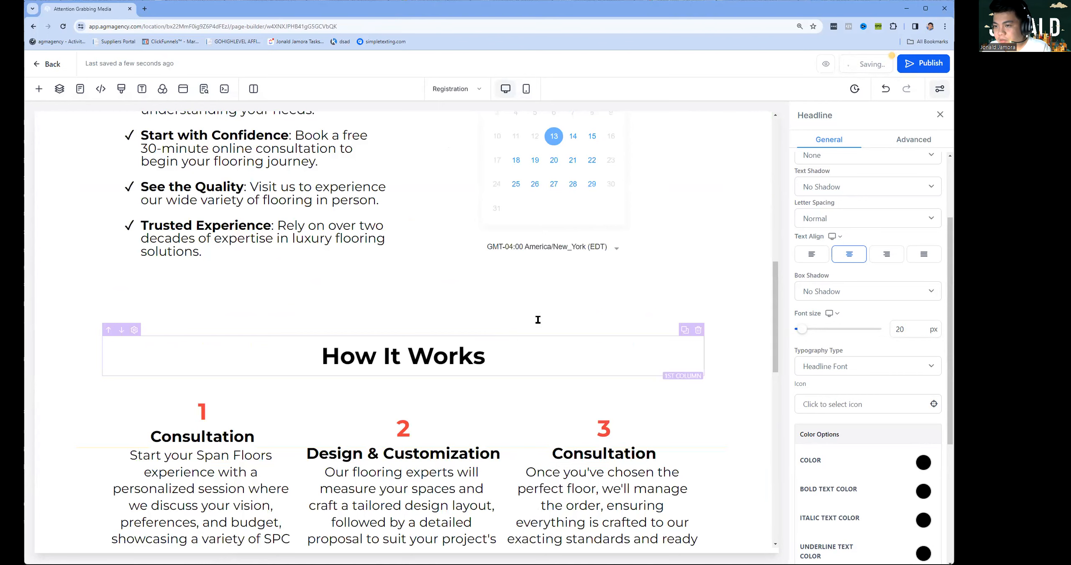
scroll(536, 318, "up", 12)
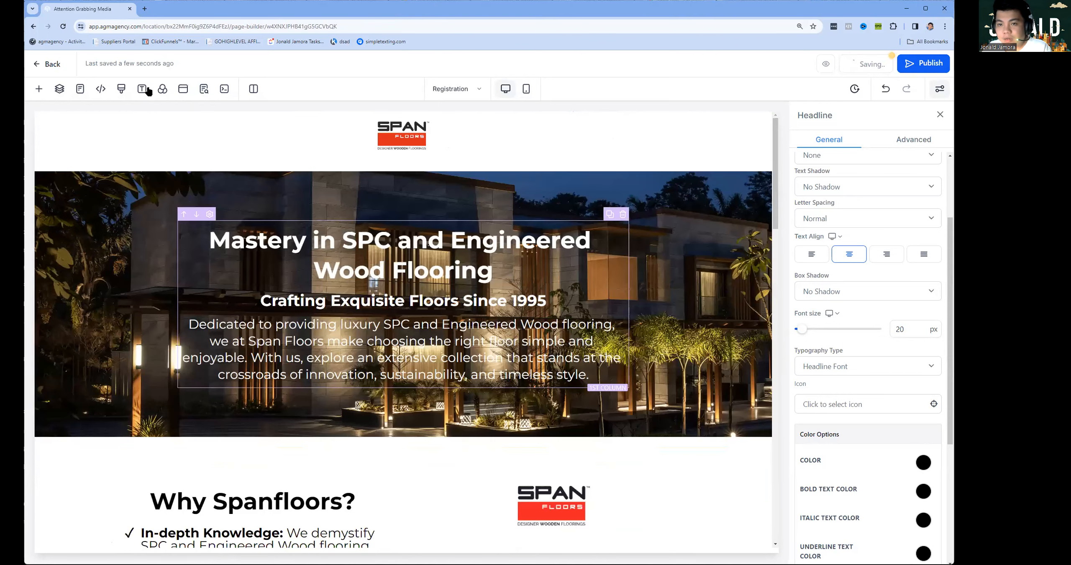
Use the hero headline as the SEO title and the hero paragraph as the SEO description.
left_click(204, 88)
left_click(79, 213)
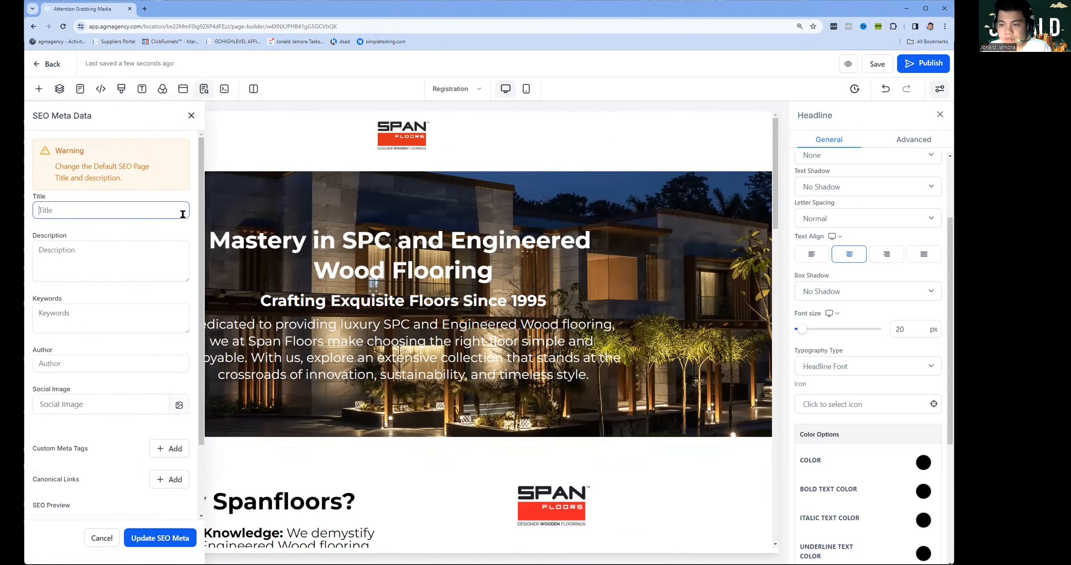
triple_click(234, 237)
key("ctrl+c")
left_click(123, 215)
key("ctrl+v")
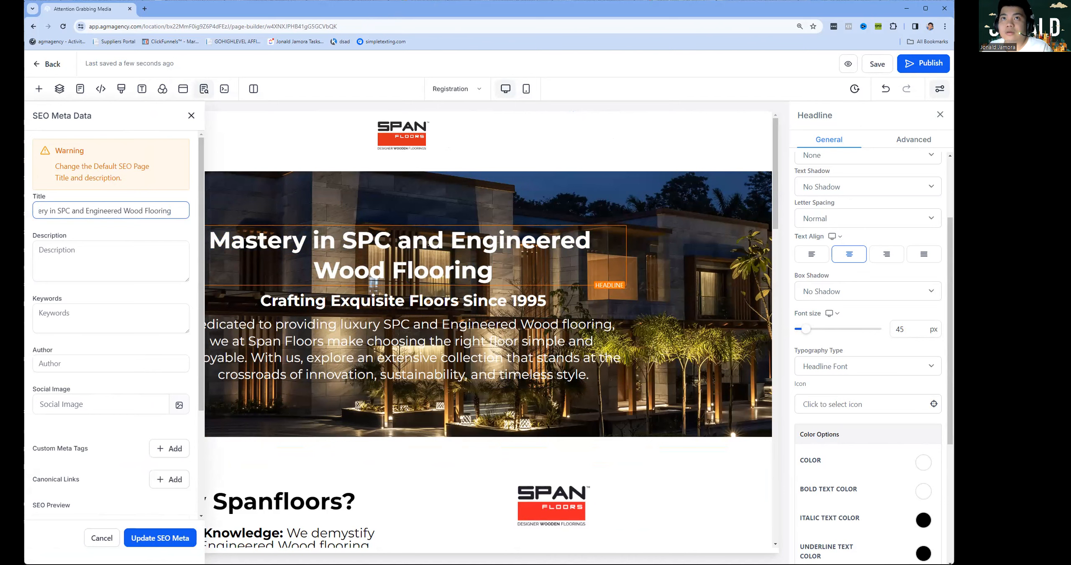
left_click(135, 237)
type("Dedicated to providing luxury SPC and Engineered Wood flooring, we at Span Floors make choosing the right floor simple and enjoyable. With us, explore an extensive collection that stands at the crossroads of innovation, sustainability, and timeless style.")
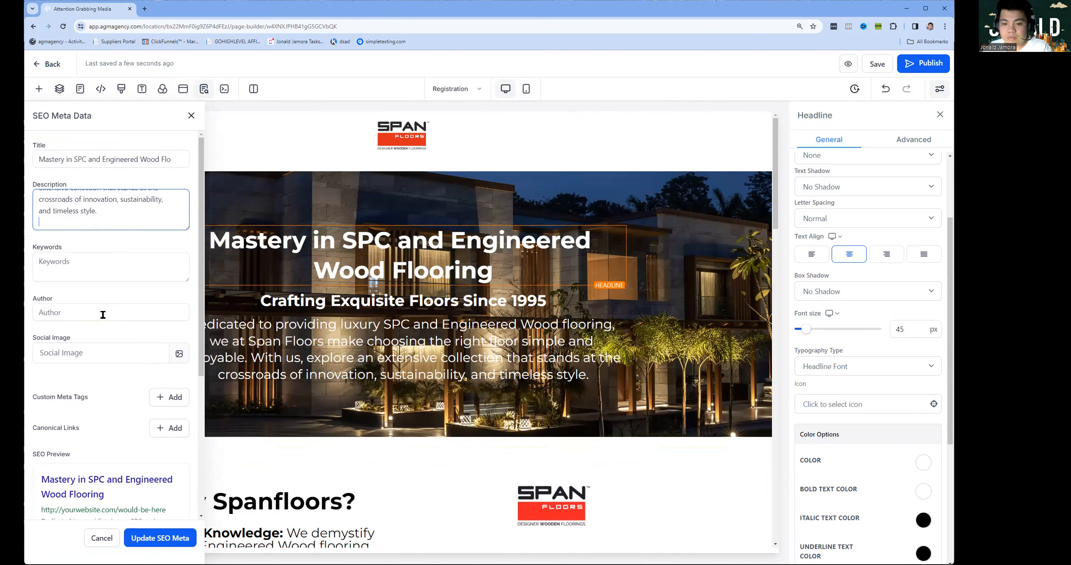
Enter 'Wood' as the SEO keywords and 'Span Floors' as the author.
left_click(88, 266)
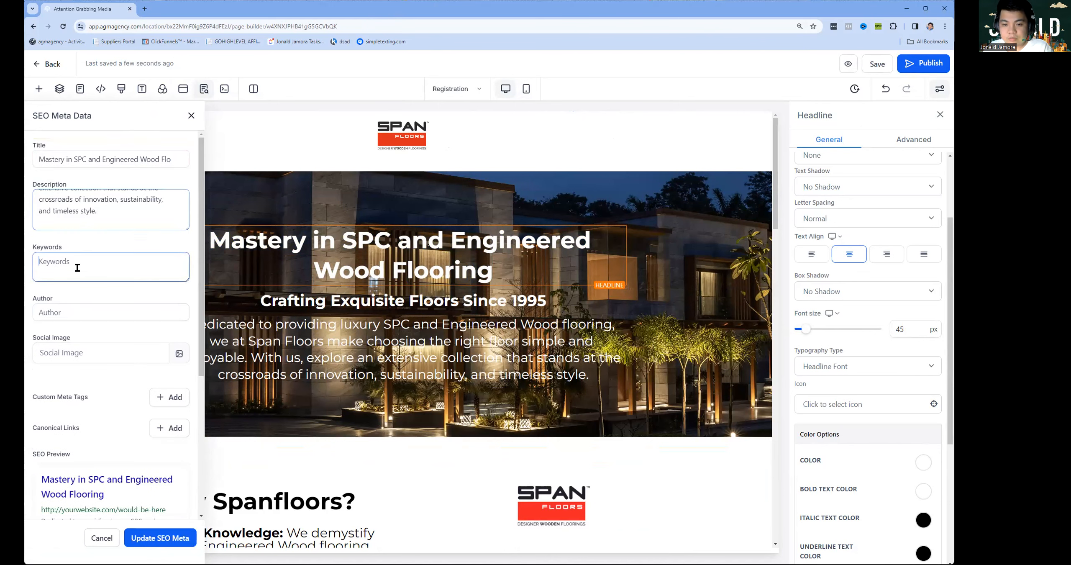
type("Wood flooring, Tiles, wood tiles.")
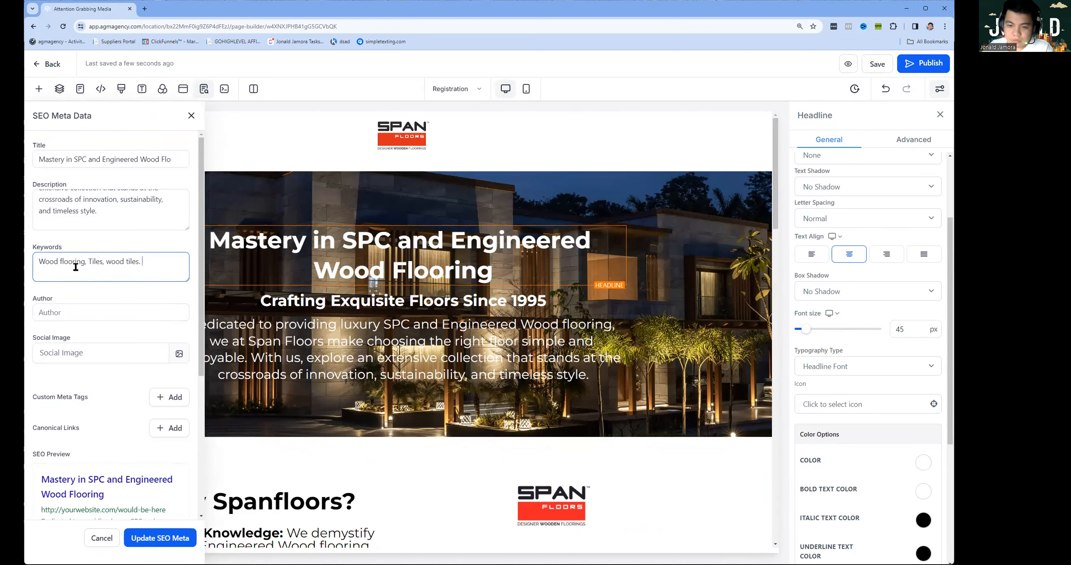
key("Tab")
type("Span Floors")
key("Tab")
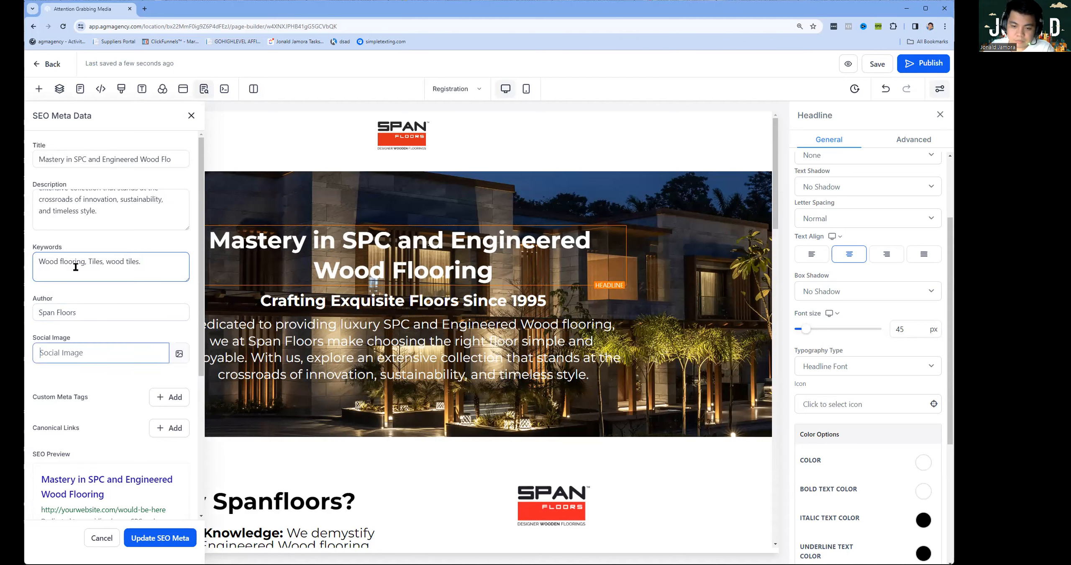
Set the Span Floors logo as the social image, apply the SEO meta data, and save the page.
left_click(179, 358)
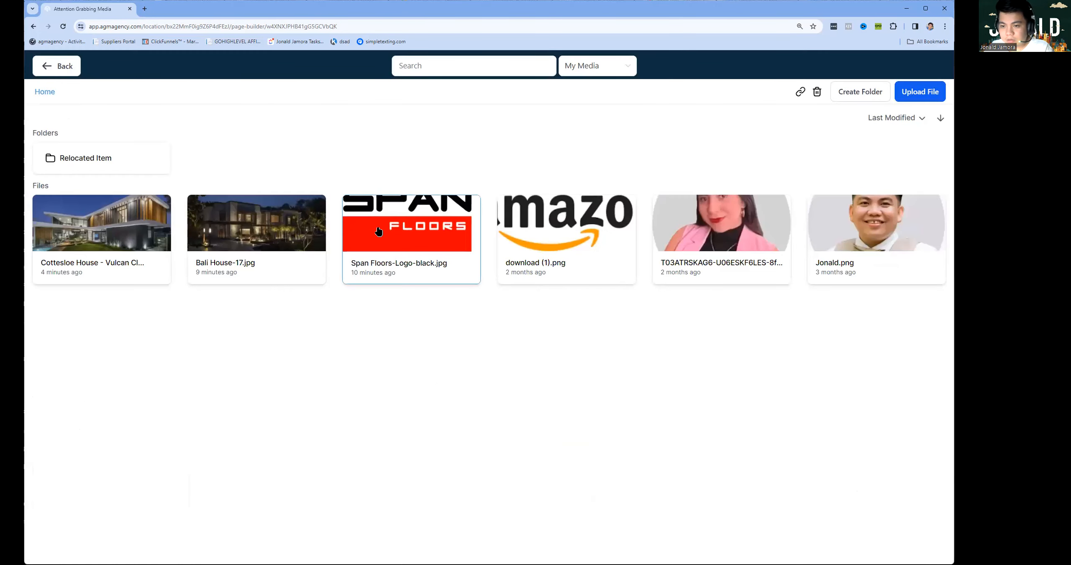
left_click(379, 231)
scroll(163, 377, "down", 6)
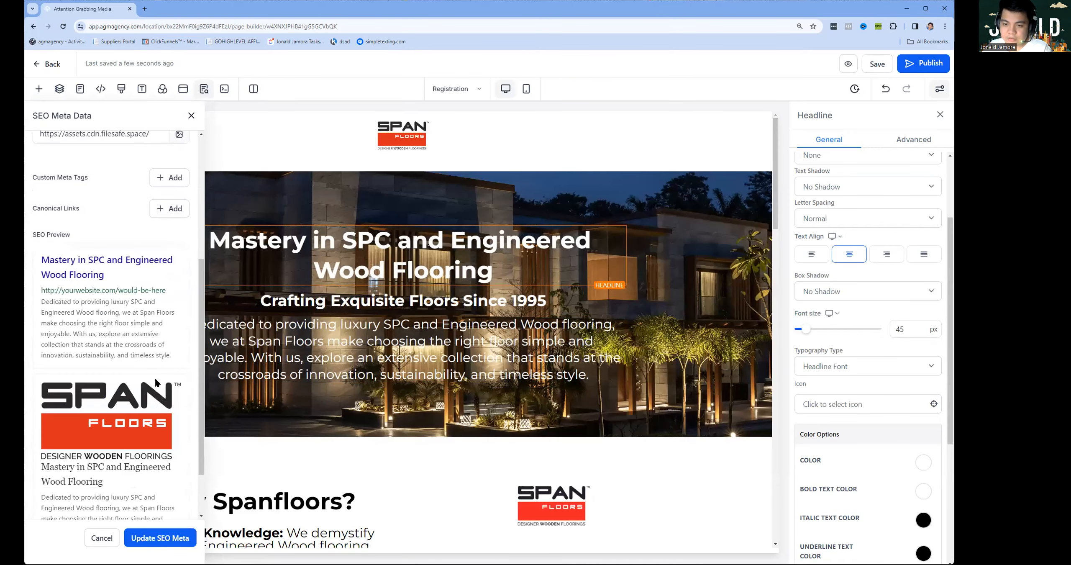
scroll(157, 383, "down", 2)
left_click(165, 538)
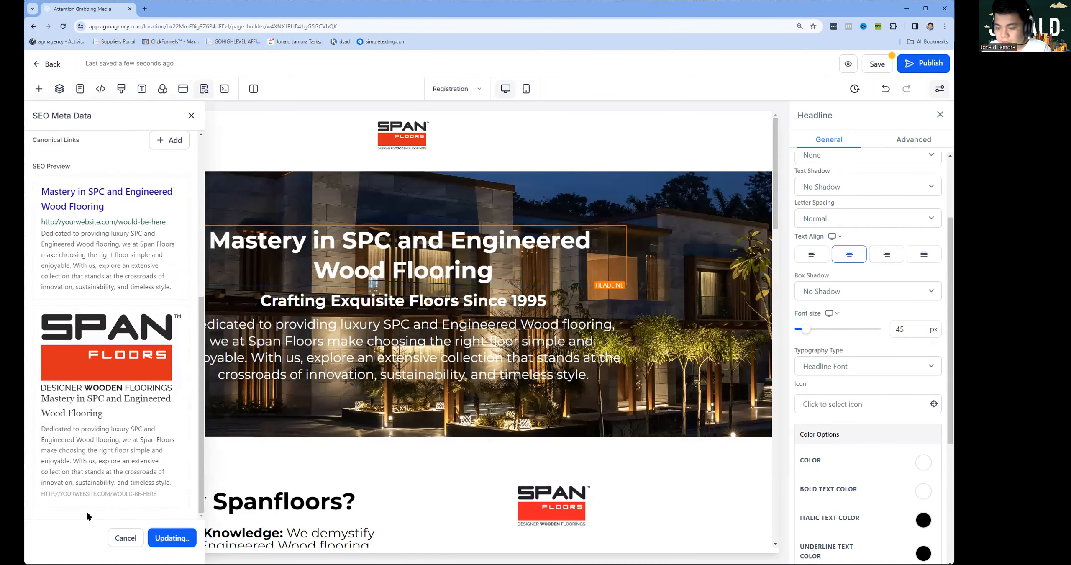
left_click(883, 70)
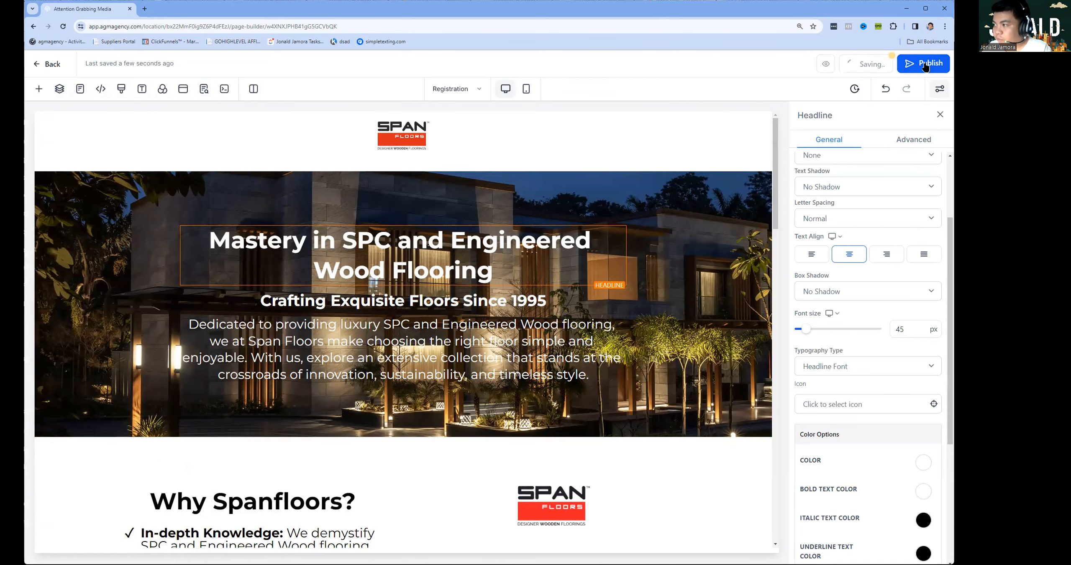
Publish the funnel on the services.agmagency.com domain.
left_click(899, 69)
left_click(447, 317)
left_click(435, 339)
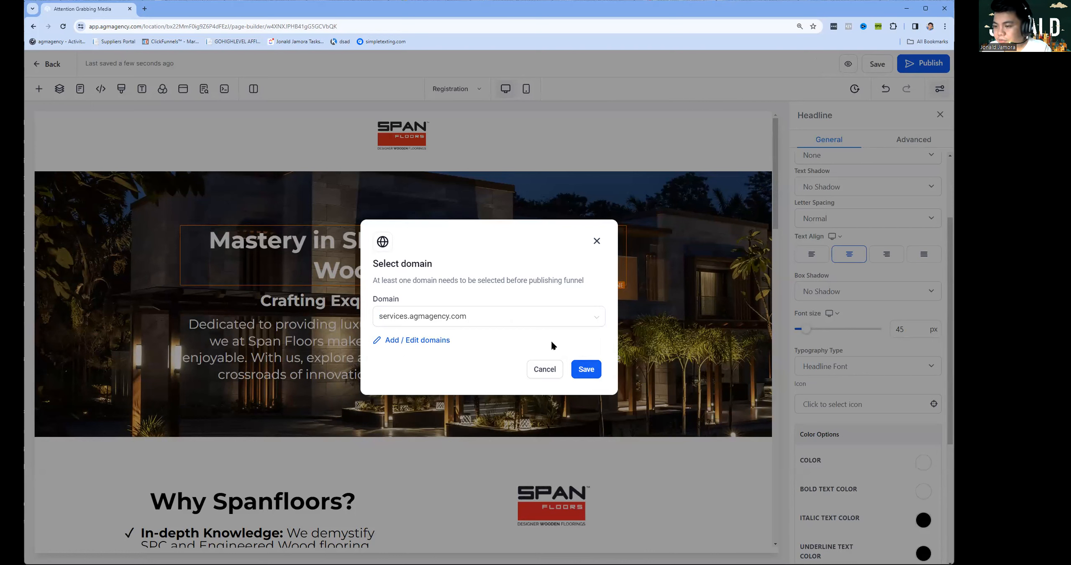
left_click(590, 370)
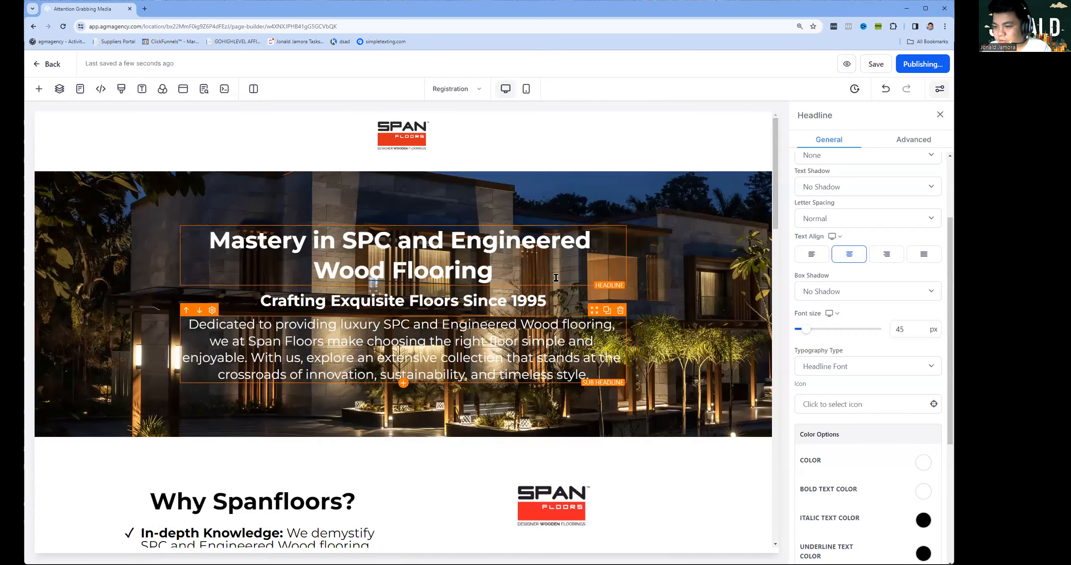
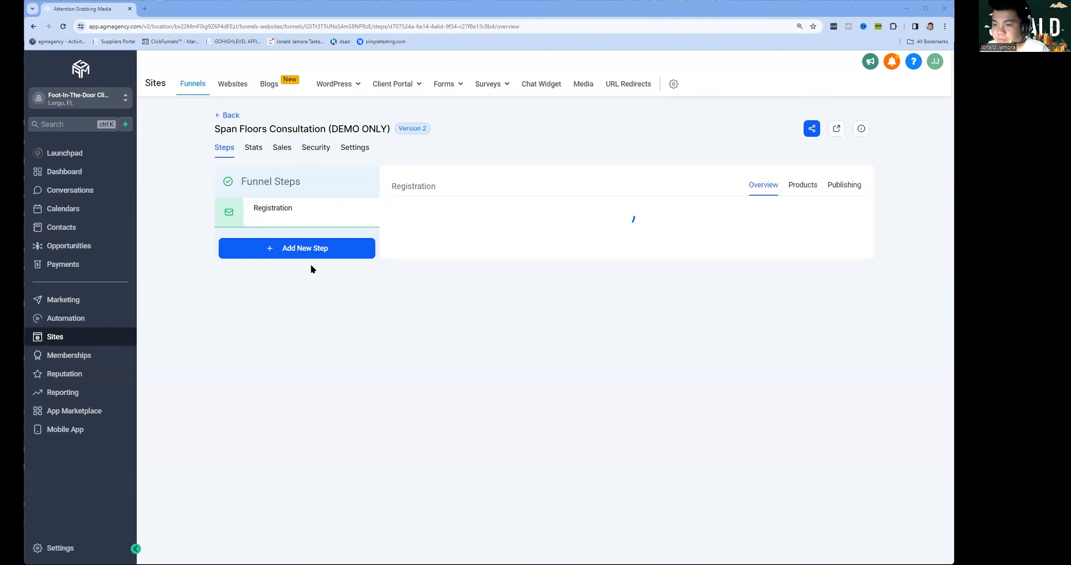
Create a funnel step named Confirmation with the path 'confirmed'.
left_click(293, 440)
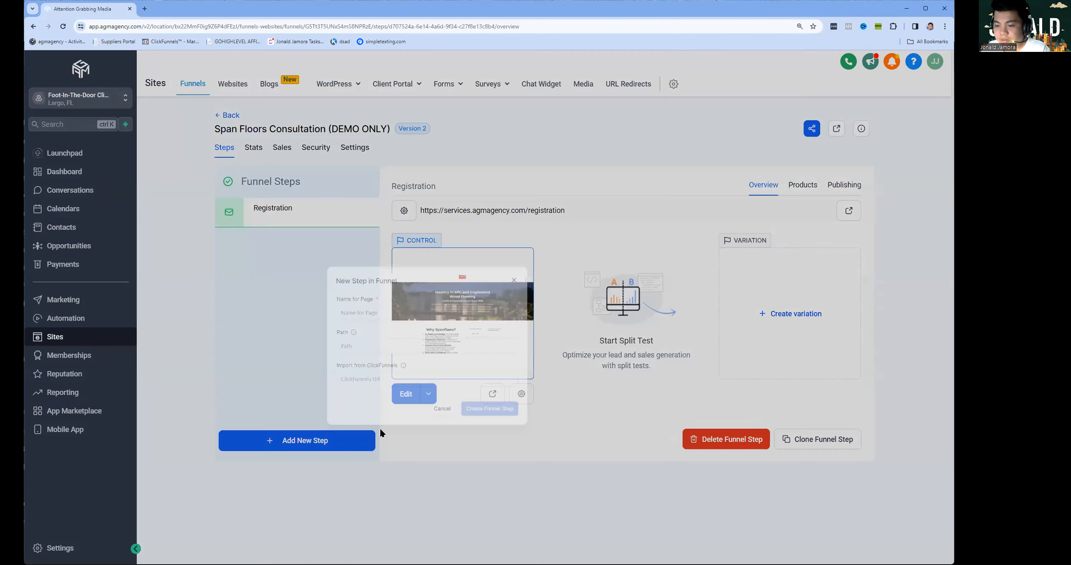
left_click(488, 268)
type("Confirmation")
key("Tab")
type("confirmed")
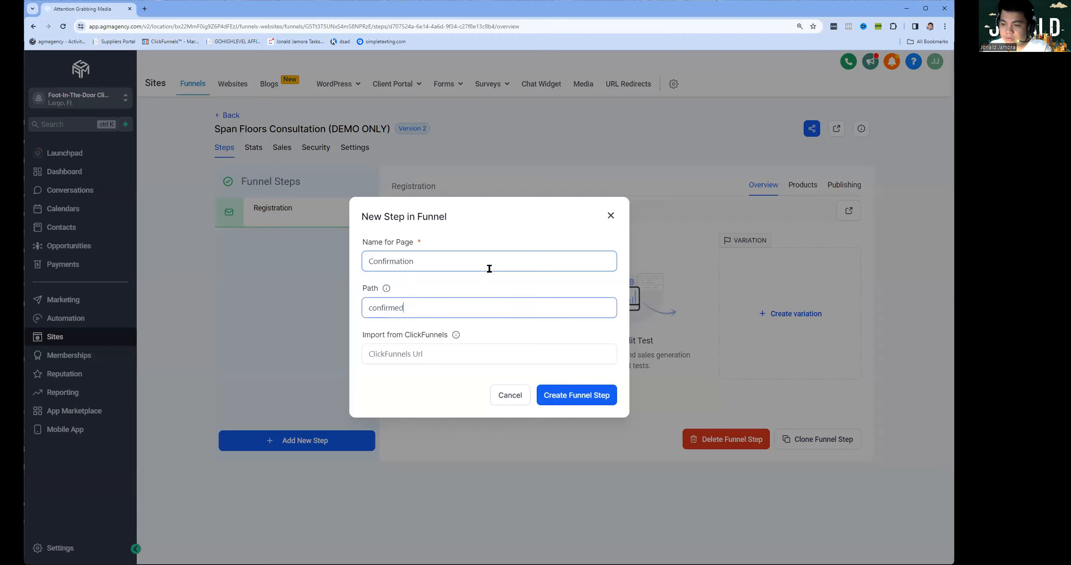
left_click(570, 398)
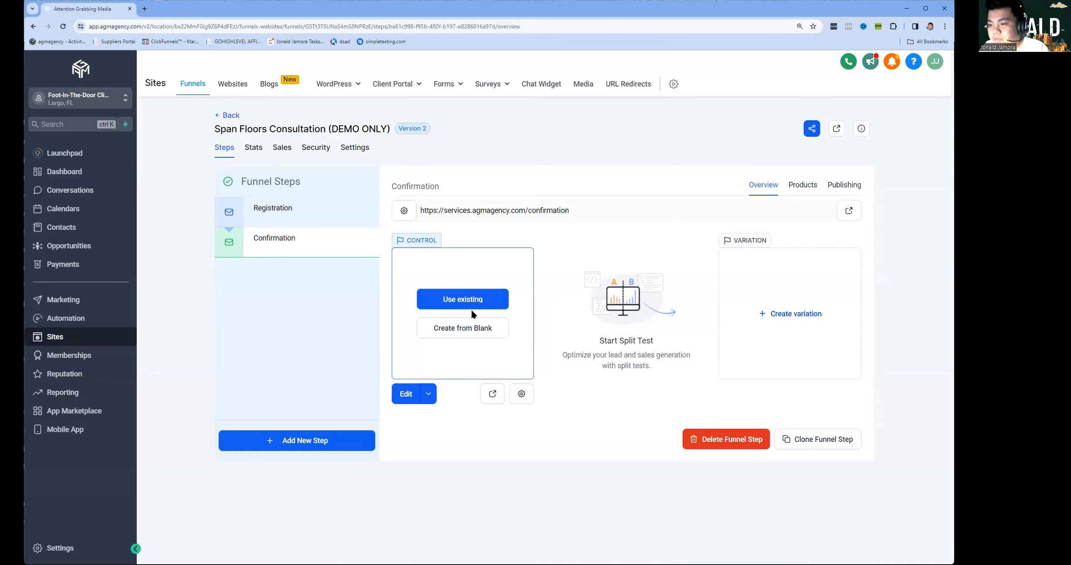
Pick the Span Floors Consultation funnel's Registration page as the existing page to copy.
left_click(474, 298)
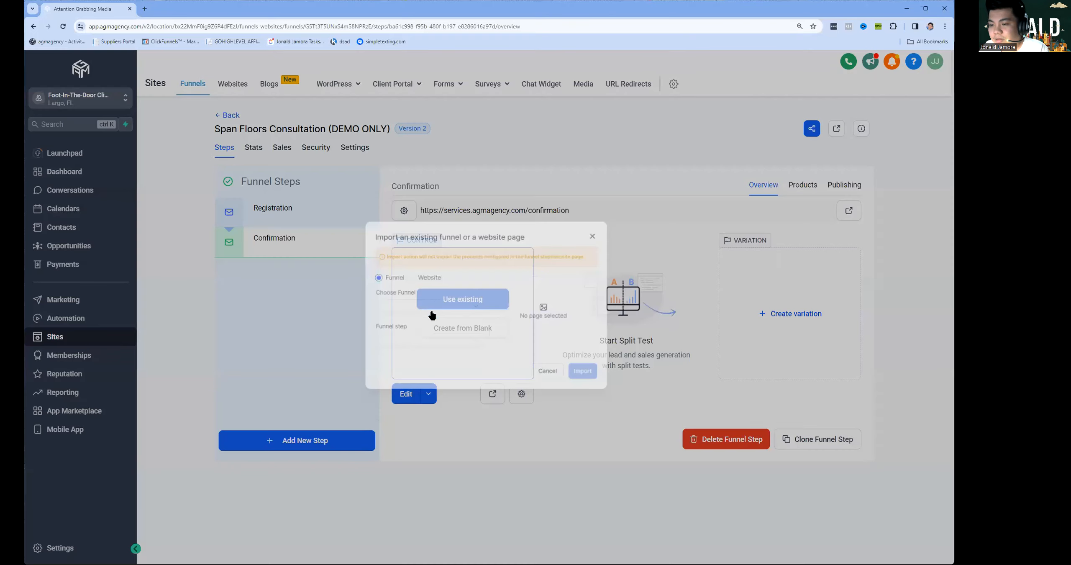
left_click(414, 309)
left_click(411, 331)
left_click(431, 354)
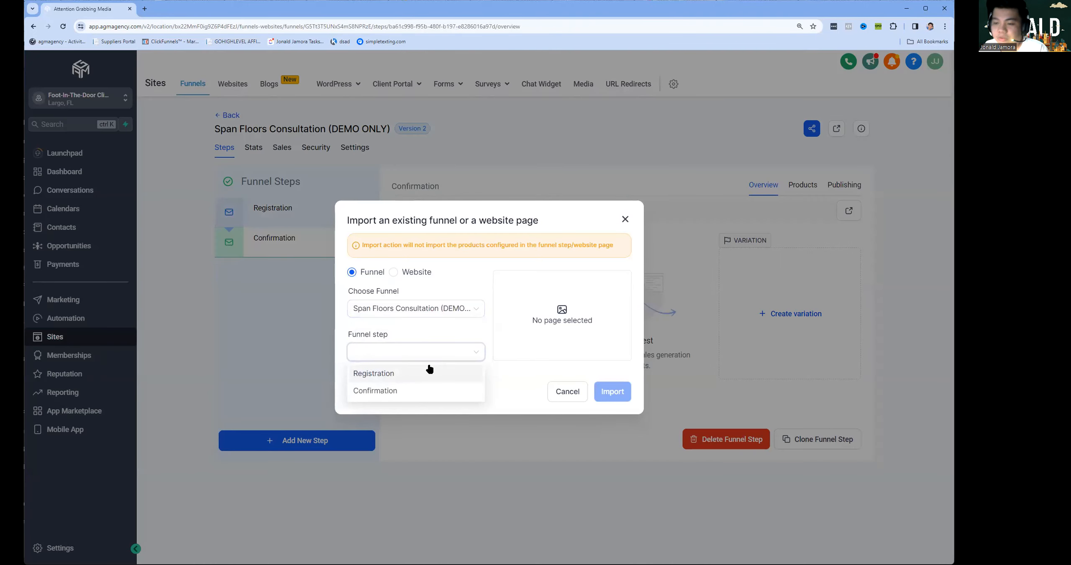
left_click(429, 370)
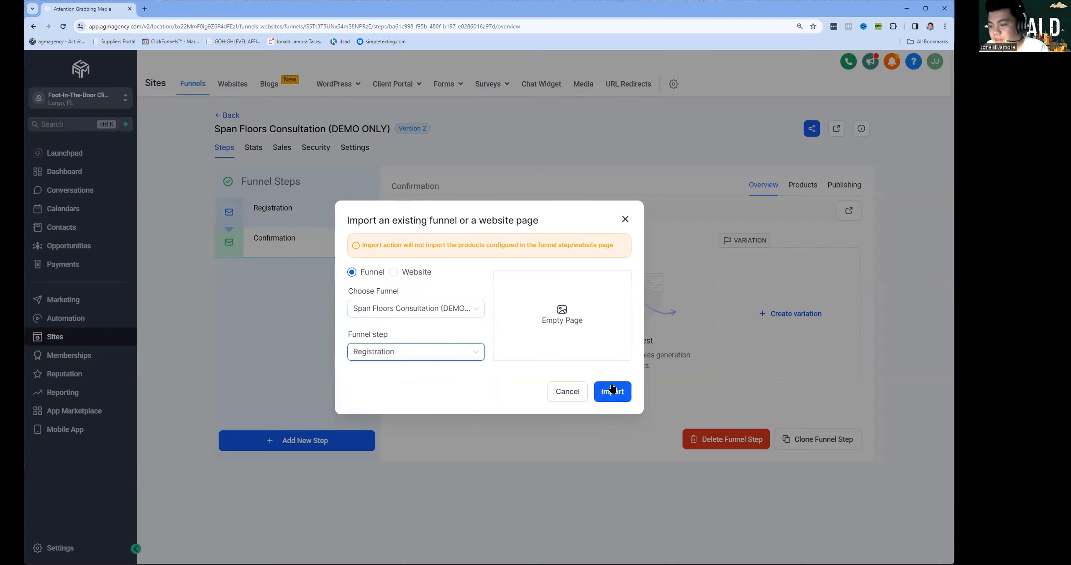
left_click(549, 391)
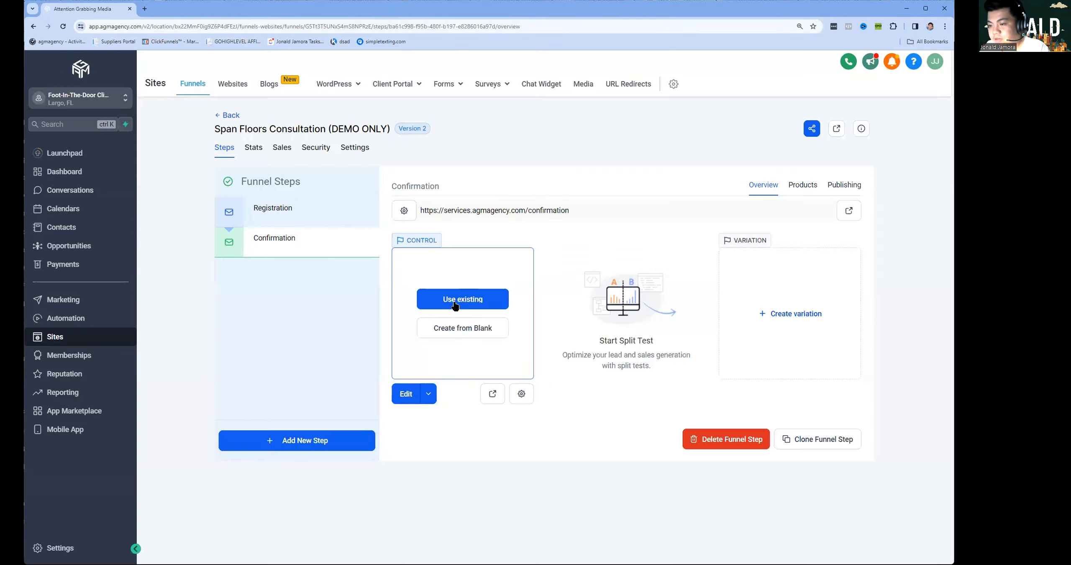
Import the Registration page into Confirmation and open its editor in a new tab.
left_click(461, 298)
left_click(414, 308)
left_click(416, 355)
left_click(385, 371)
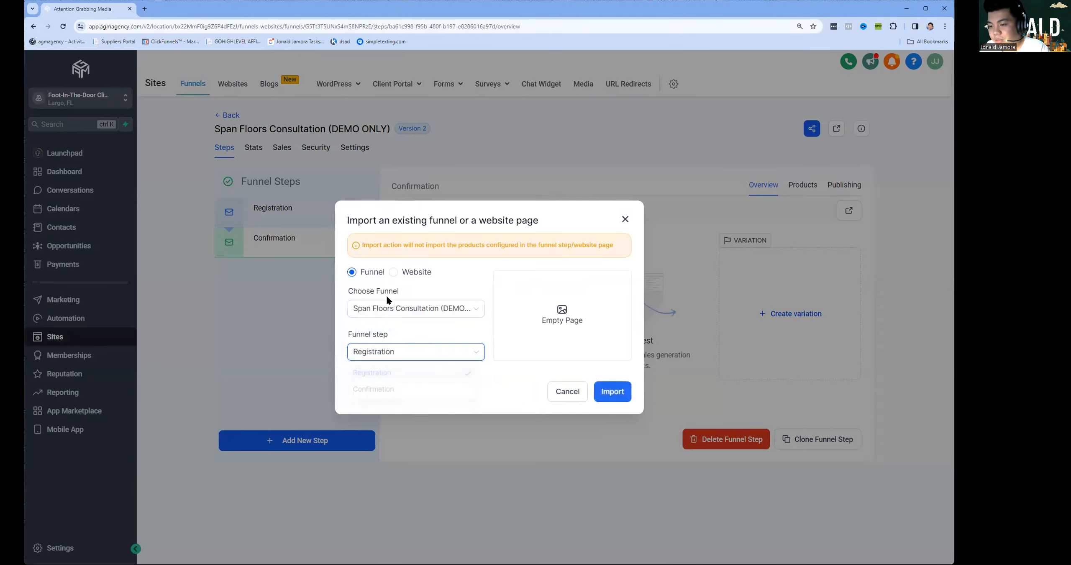
left_click(596, 400)
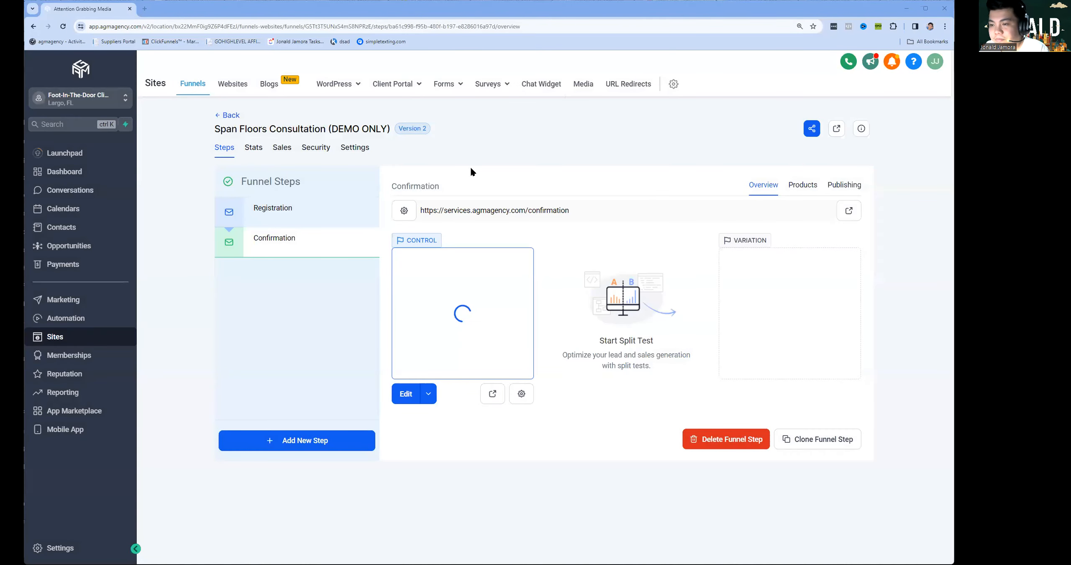
left_click(427, 393)
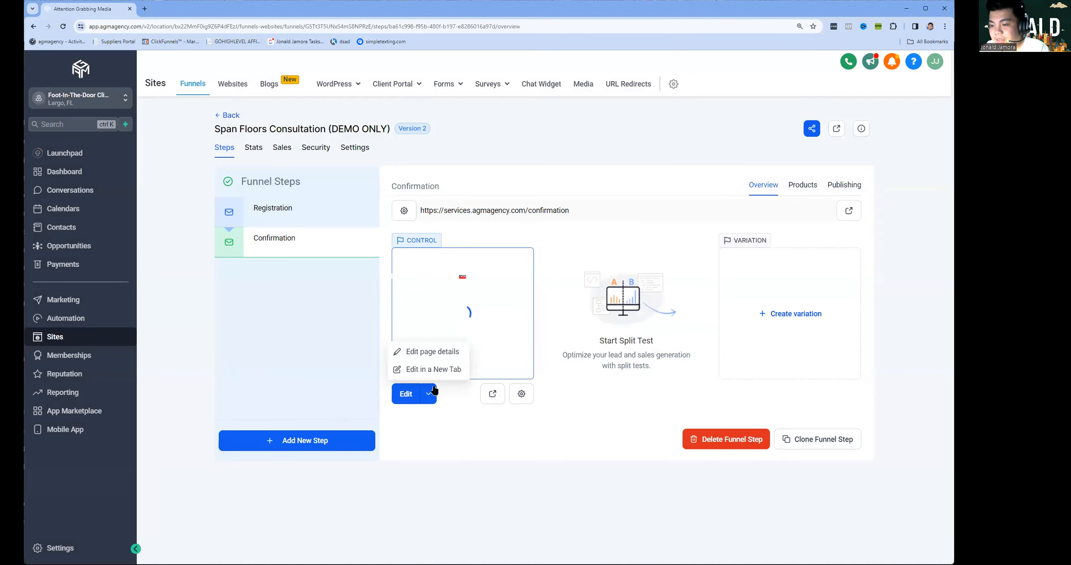
left_click(407, 389)
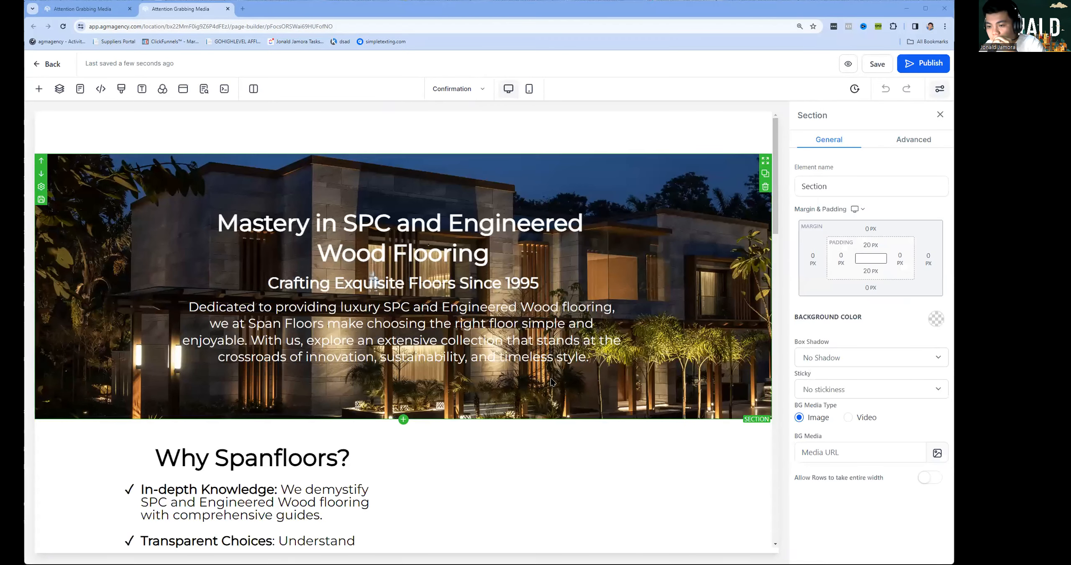
Delete the Why Spanfloors?, How It Works and following image sections.
scroll(762, 356, "down", 2)
left_click(765, 359)
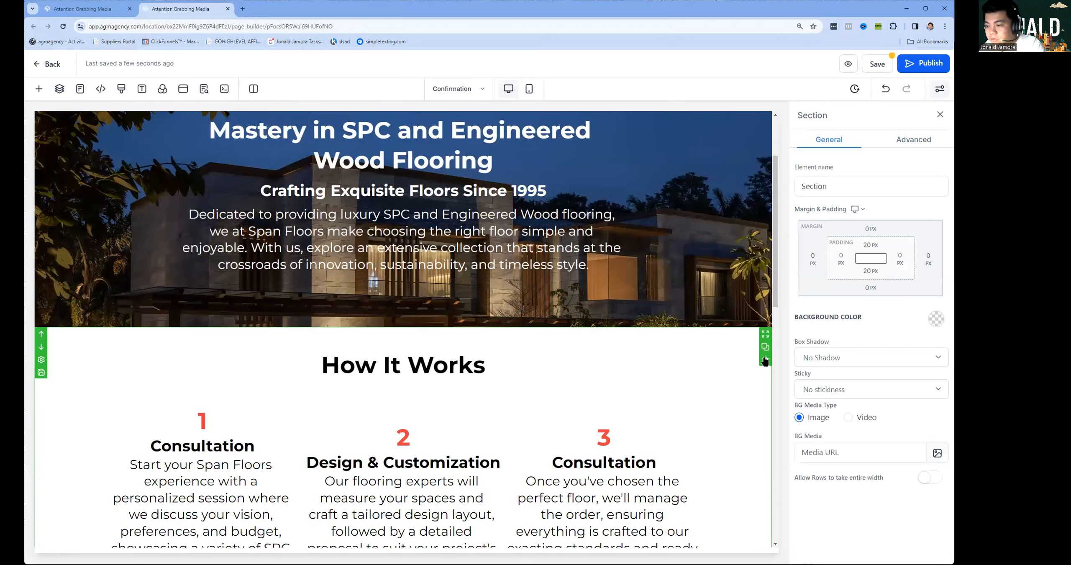
left_click(764, 360)
left_click(767, 360)
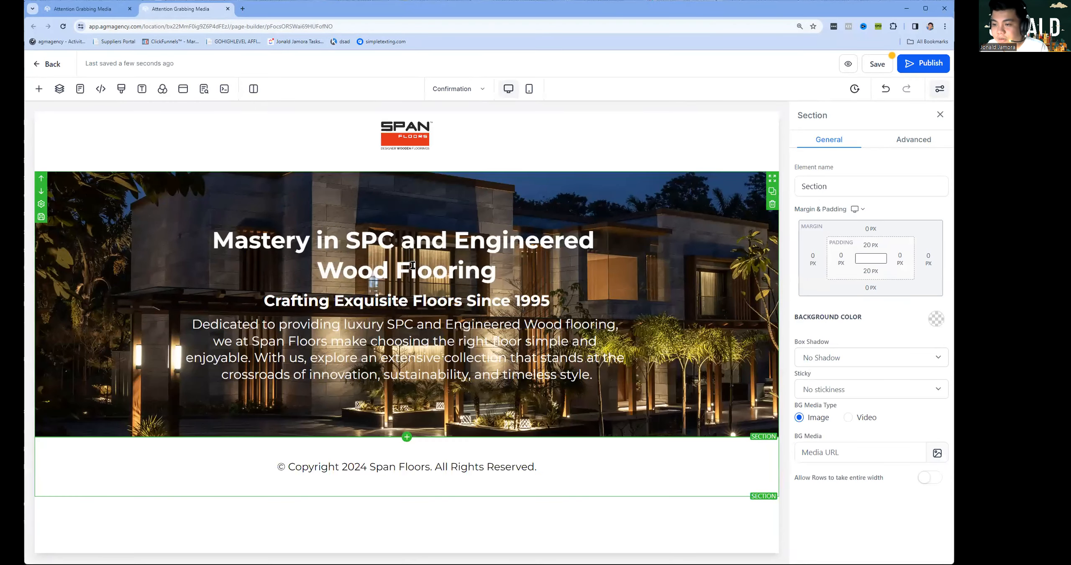
Replace the headline and paragraph with the thank-you text and remove the 1995 subheadline.
triple_click(412, 265)
type("Thank you for choosing Span Floors!")
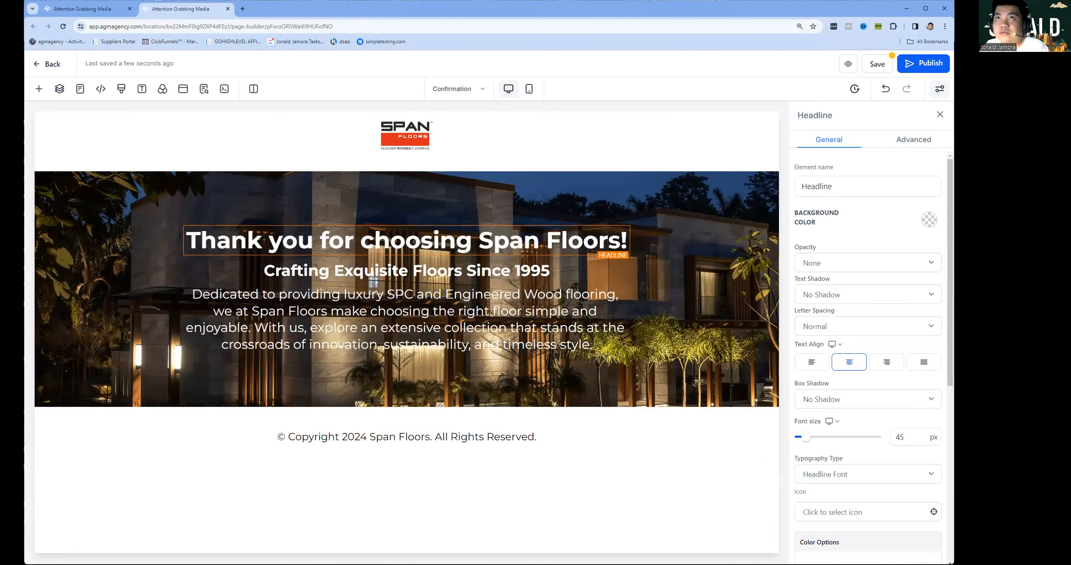
triple_click(448, 309)
type("Your inquiry has been received, and we appreciate the opportunity to assist you in finding the perfect flooring solution for your project. Our team will review your request and reach out to you shortly to discuss the next steps.")
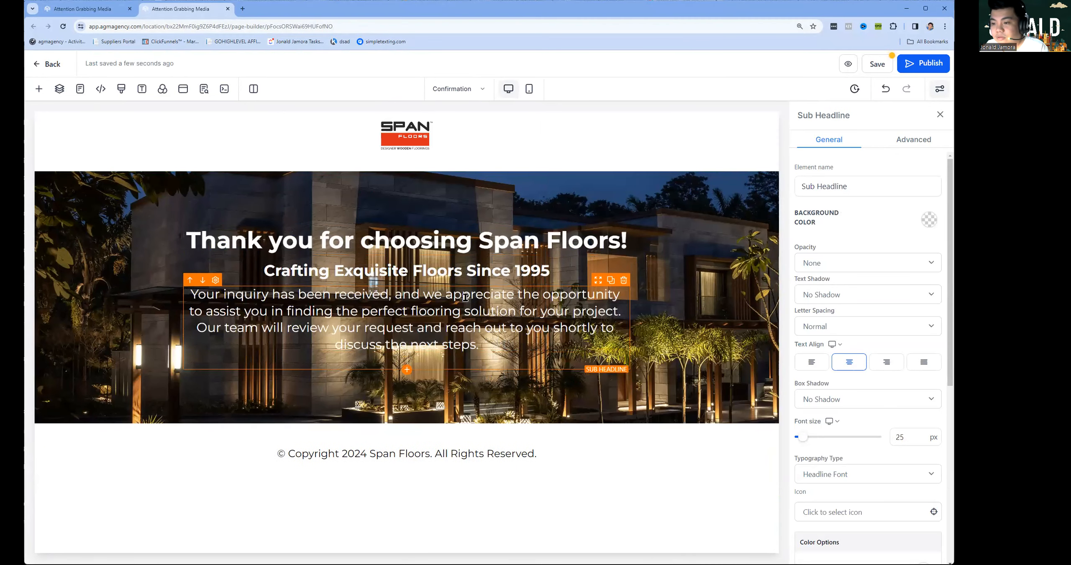
left_click(623, 256)
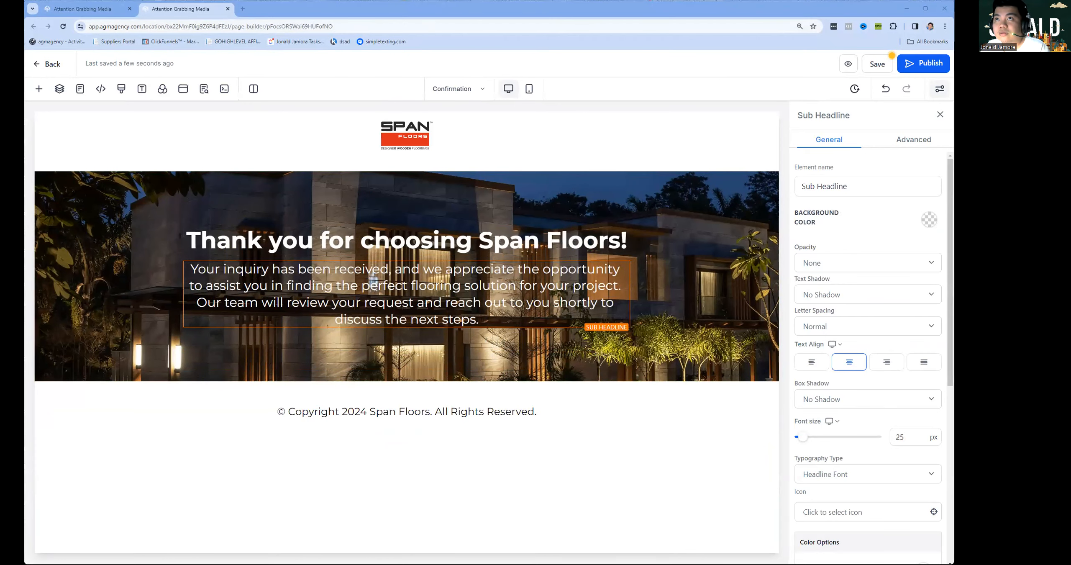
type("In the meantime, feel free to explore our website for more inspiration and information about our products and services. Should you have any urgent questions or additional inquiries, please don't hesitate to contact us directly. Thank you again for considering Span Floors. We look forward to the possibility of working with you to transform your space with our luxury flooring options.")
Separate the message's three paragraphs with blank lines.
left_click(515, 321)
key("Return")
left_click(496, 397)
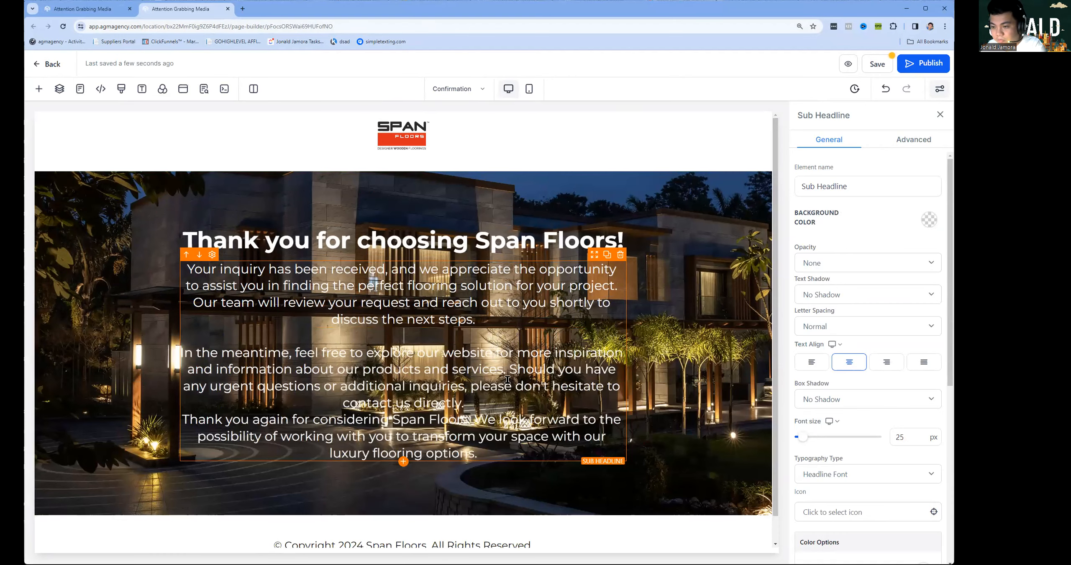
key("Return")
Set the 'Thank you for choosing Span Floors!' headline to 65px.
left_click(469, 232)
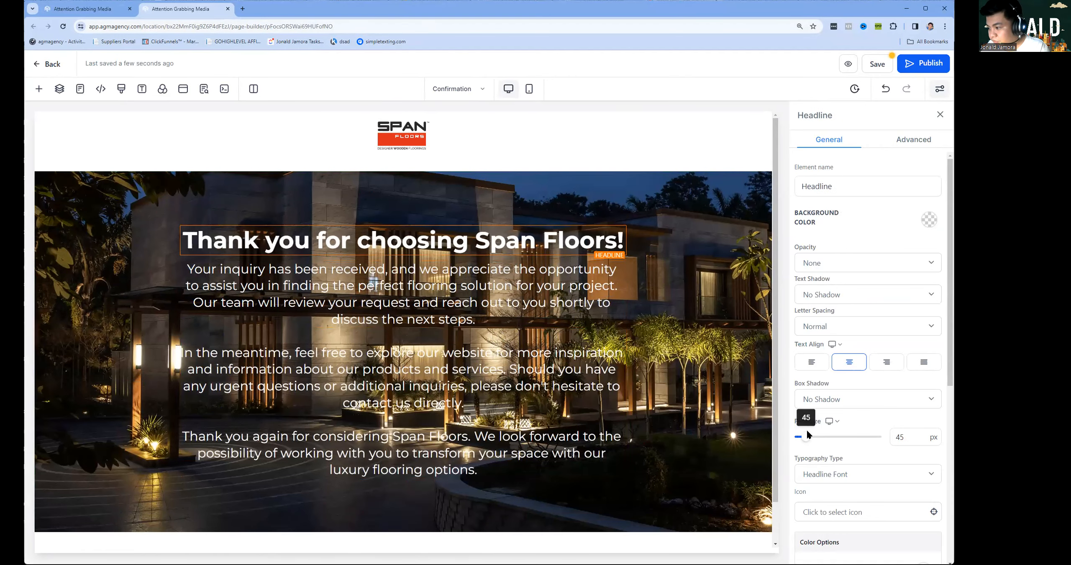
left_click_drag(811, 436, 827, 437)
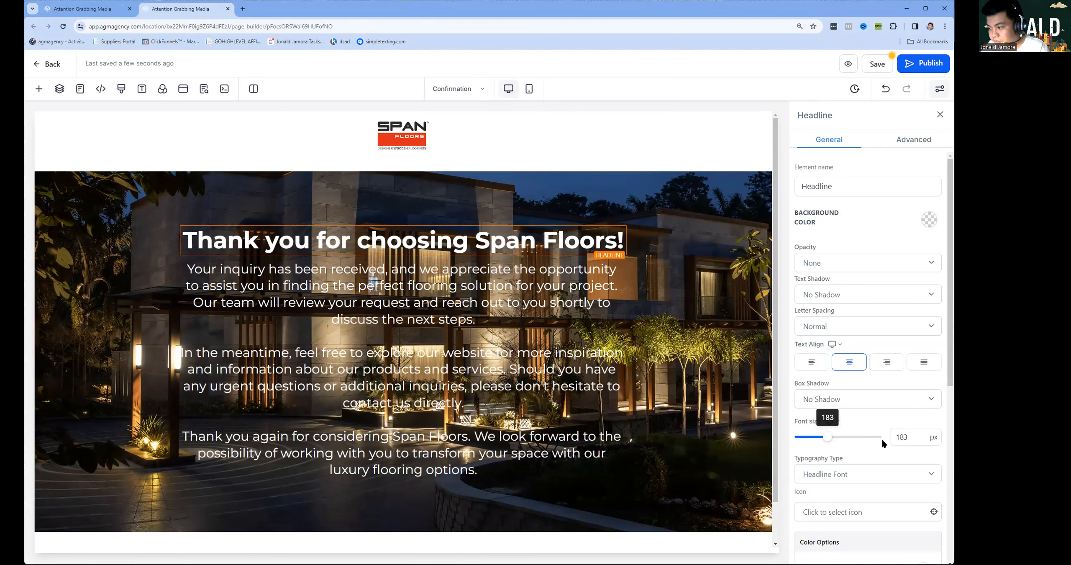
double_click(901, 436)
type("65")
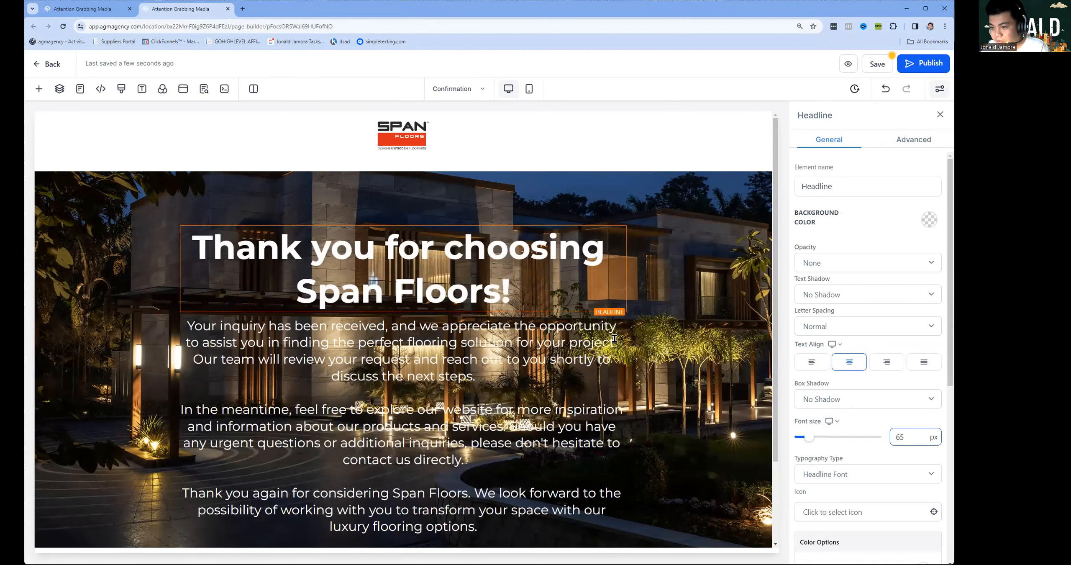
left_click(613, 338)
Check the page in mobile view, then select the Confirmation step's full URL in the funnel overview.
scroll(615, 385, "down", 1)
scroll(603, 413, "up", 1)
left_click(204, 89)
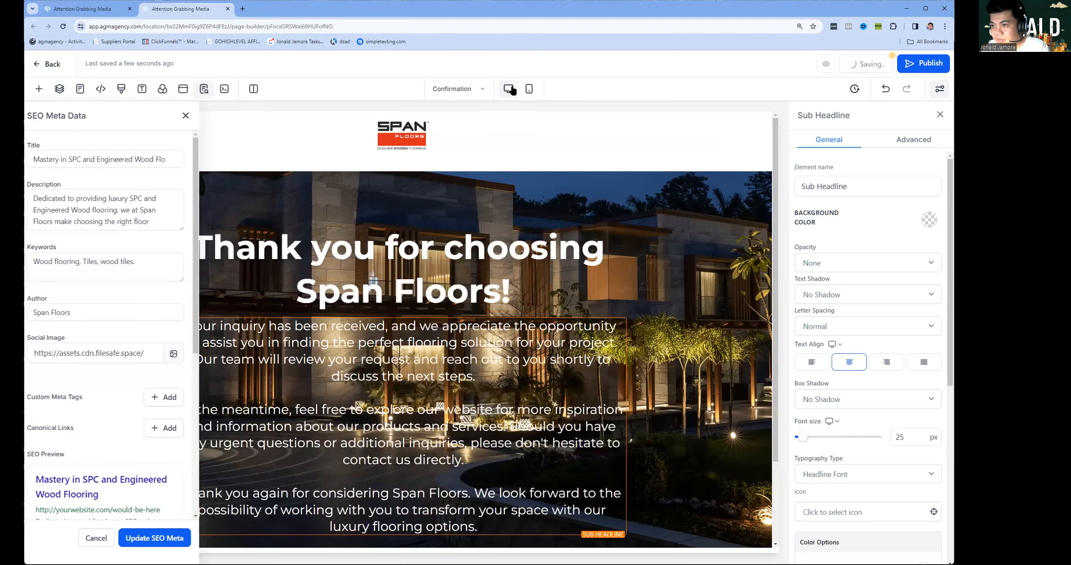
left_click(529, 89)
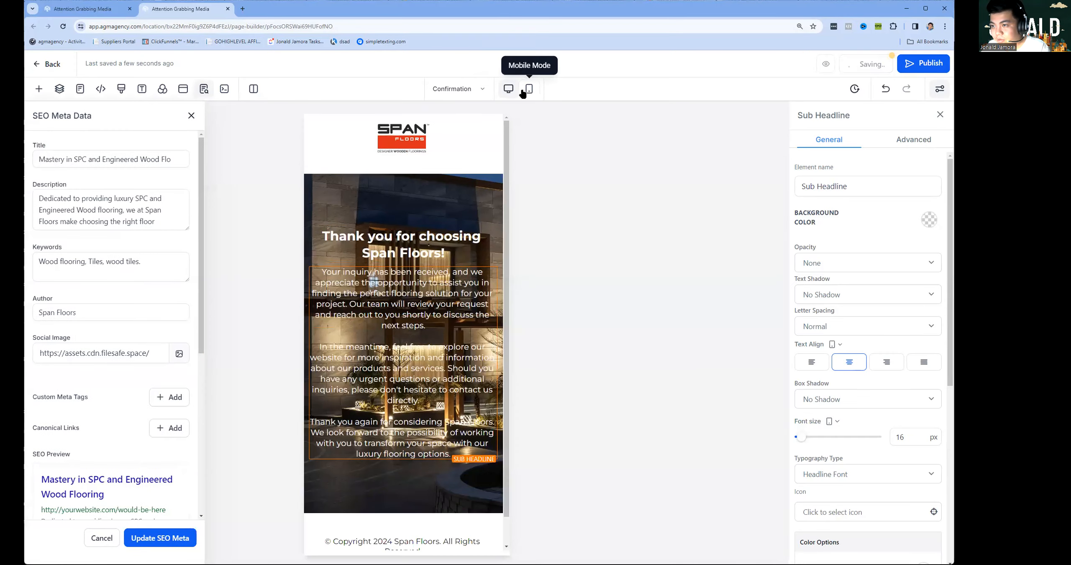
left_click(427, 237)
left_click(101, 9)
triple_click(454, 211)
key("ctrl+c")
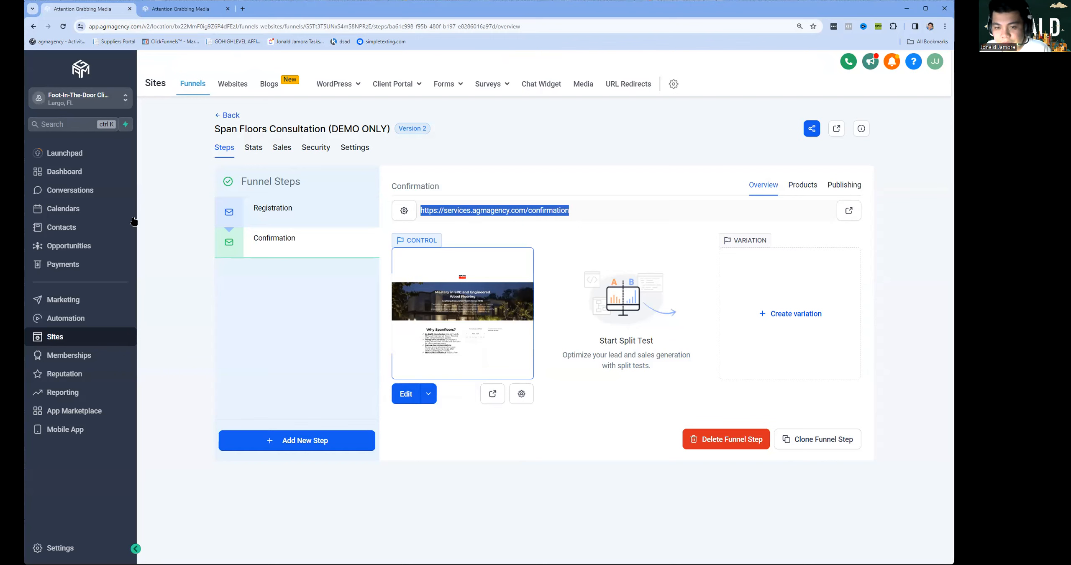
Open Calendars from the sidebar in a new browser tab and switch to it.
middle_click(73, 215)
left_click(227, 9)
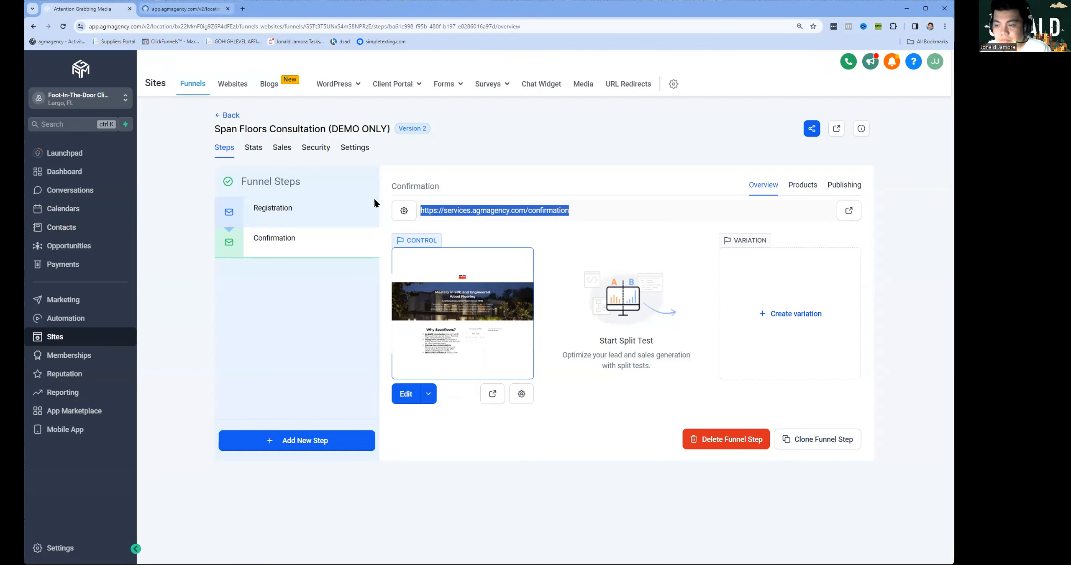
left_click(185, 9)
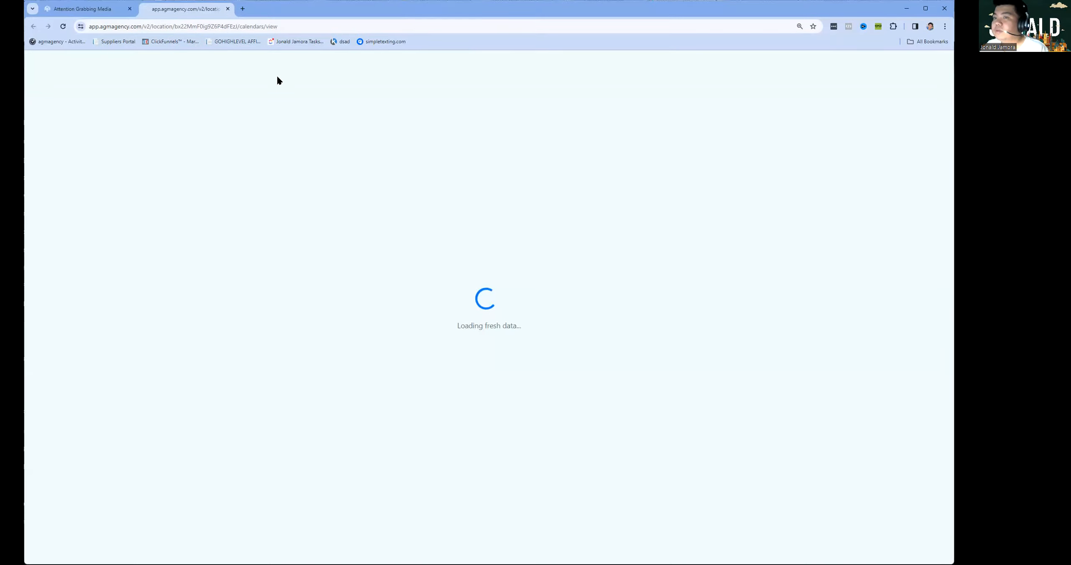
left_click(103, 9)
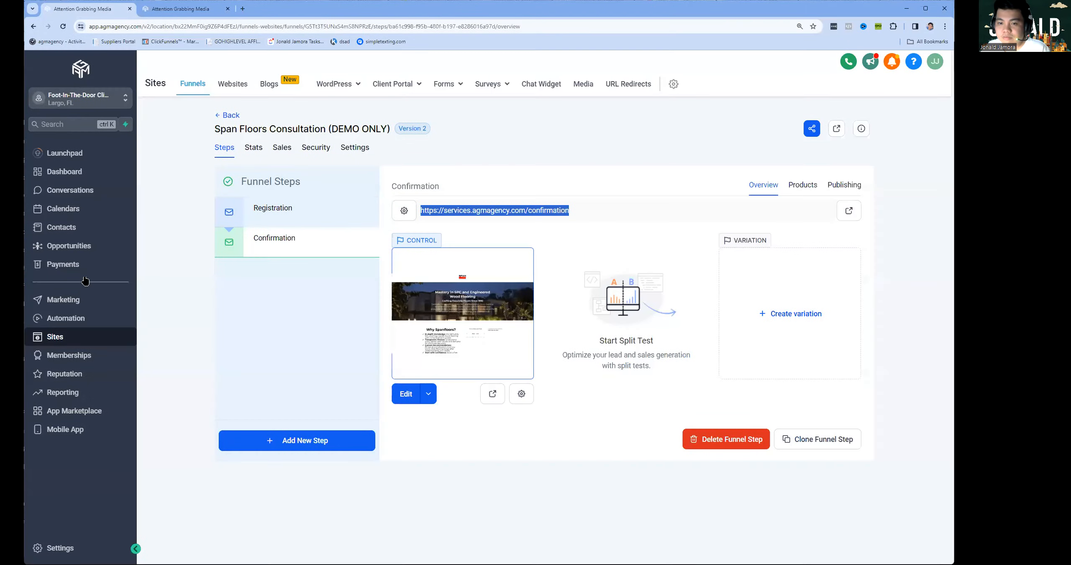
right_click(77, 207)
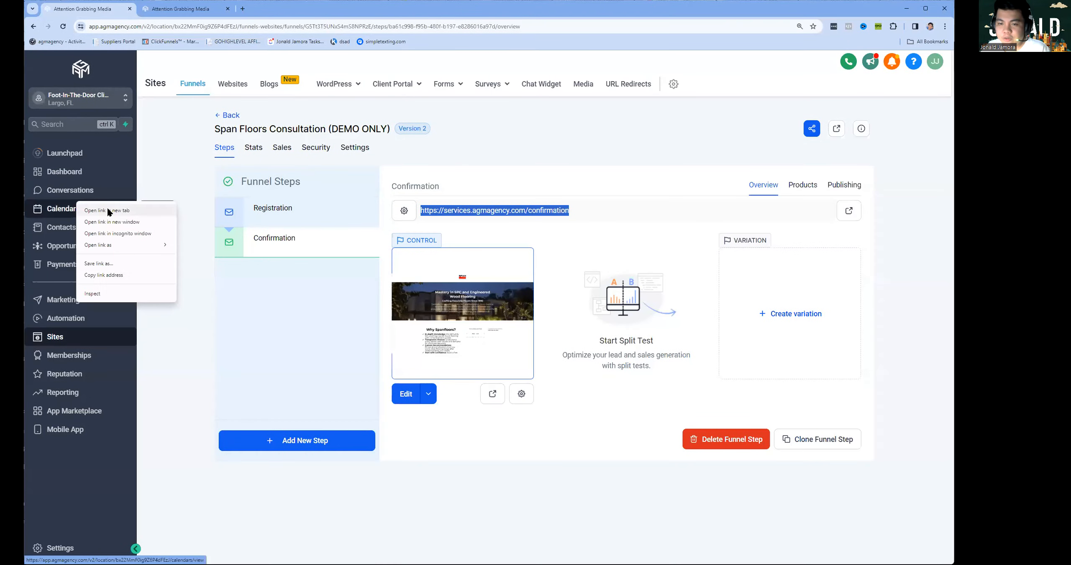
left_click(180, 9)
left_click(103, 9)
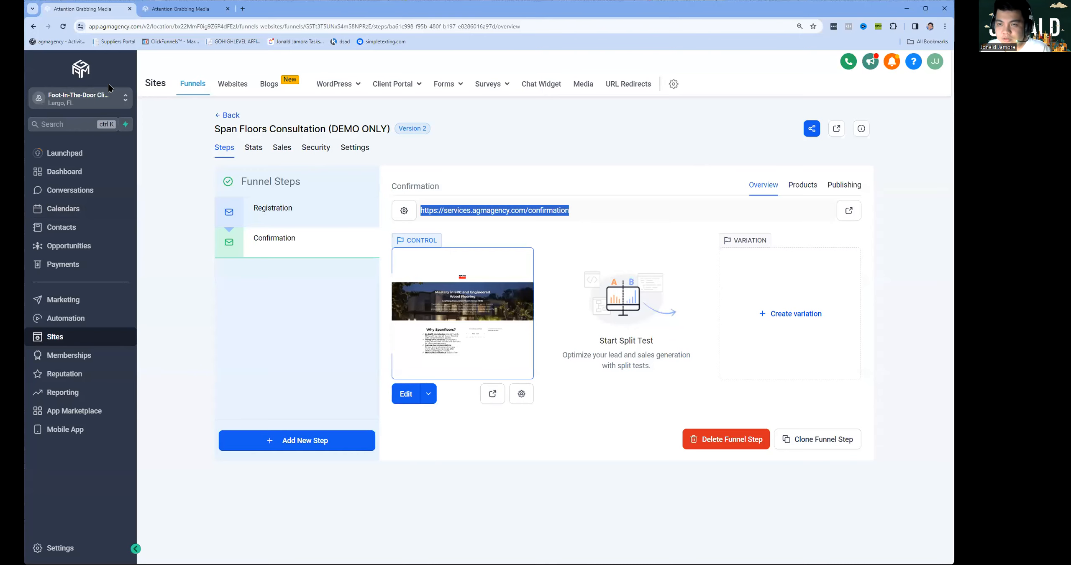
key("ctrl+Tab")
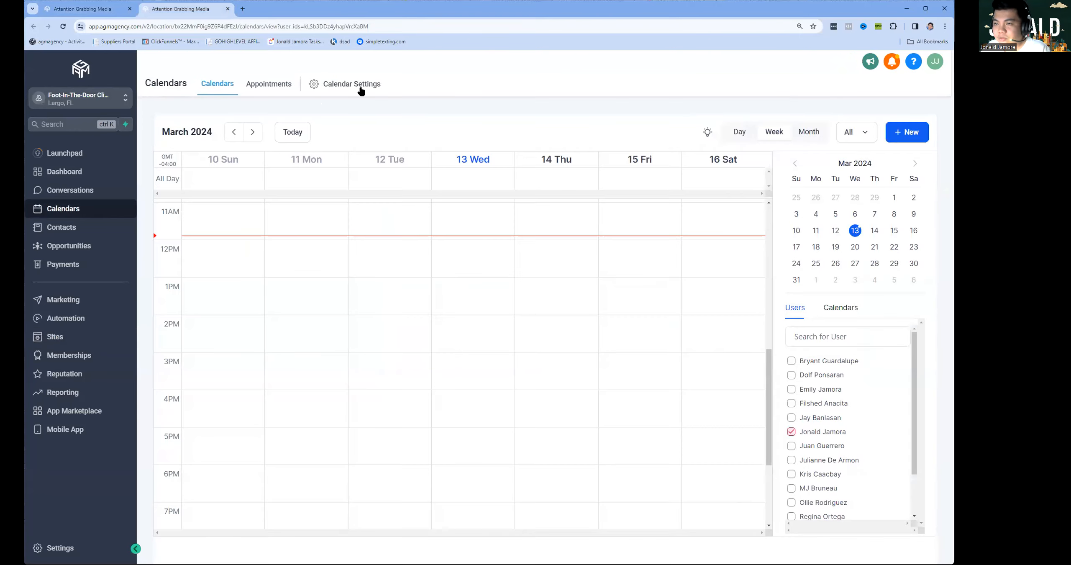
Open the Span Floors (DEMO) calendar for editing and look through its options.
left_click(358, 86)
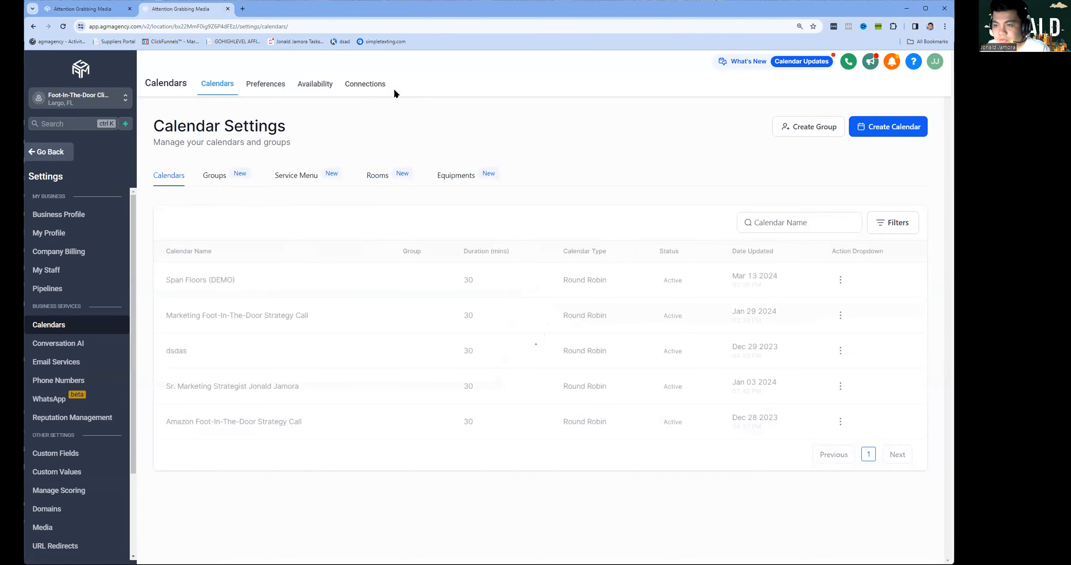
left_click(840, 280)
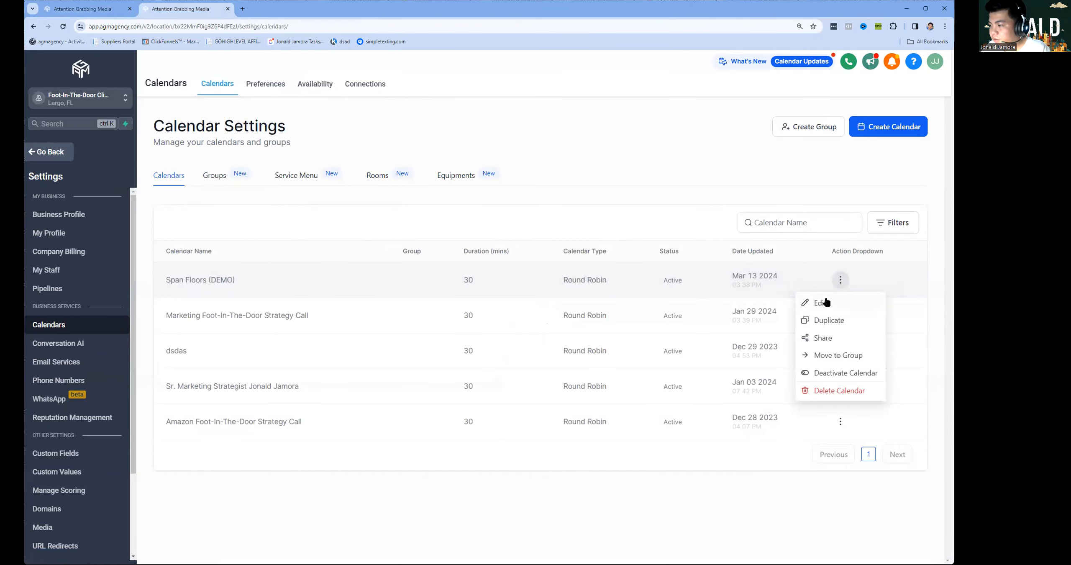
left_click(884, 304)
left_click(285, 218)
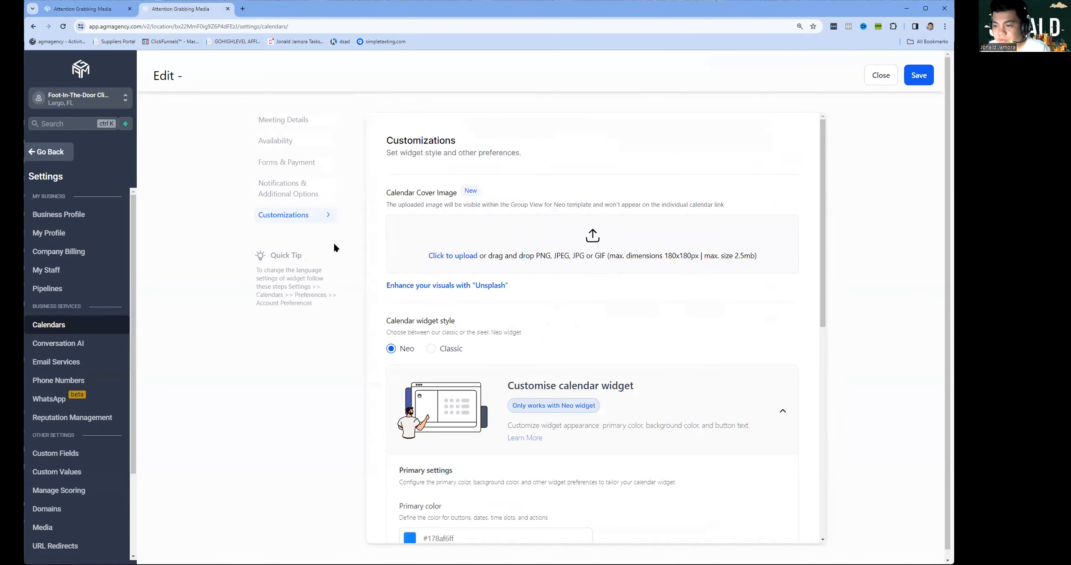
scroll(411, 255, "down", 15)
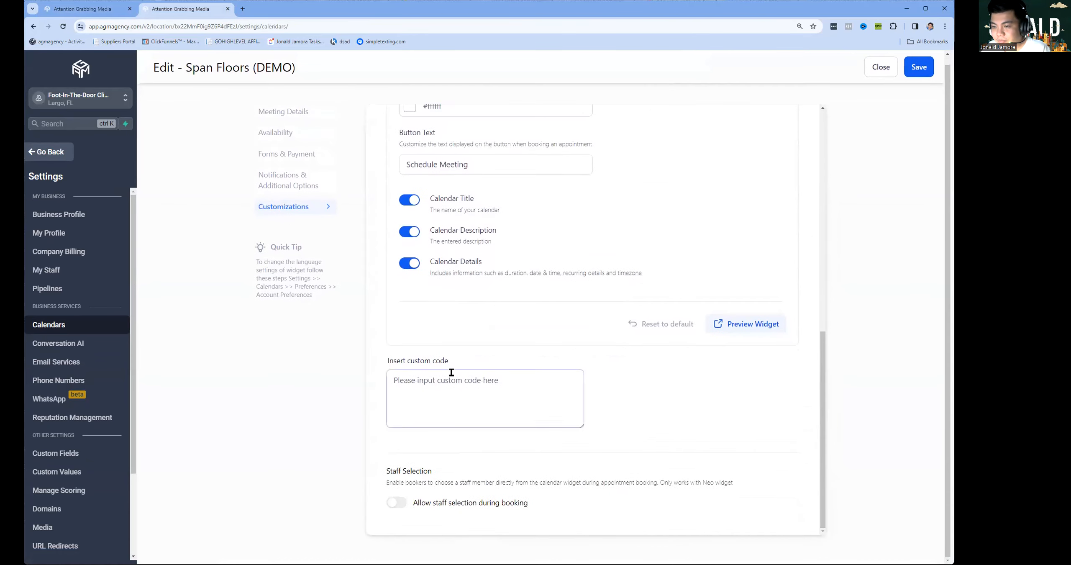
left_click(278, 188)
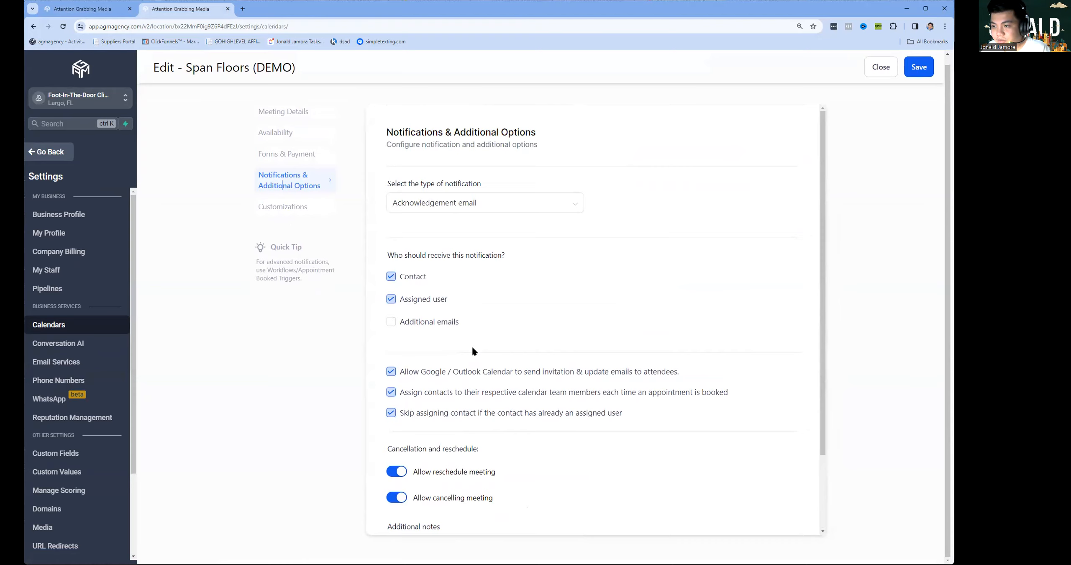
scroll(474, 401, "down", 2)
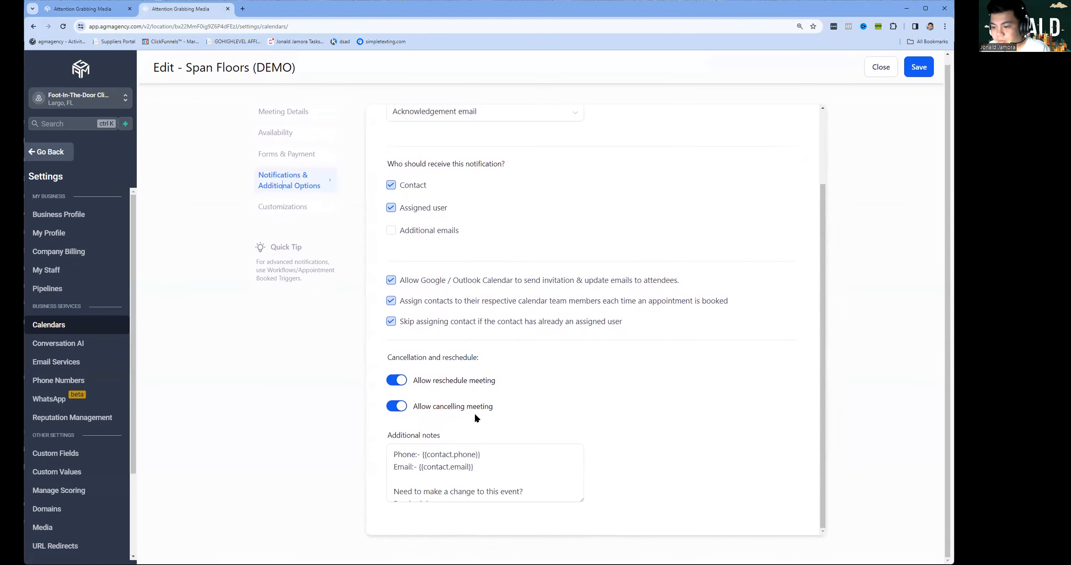
left_click(279, 209)
scroll(516, 249, "down", 9)
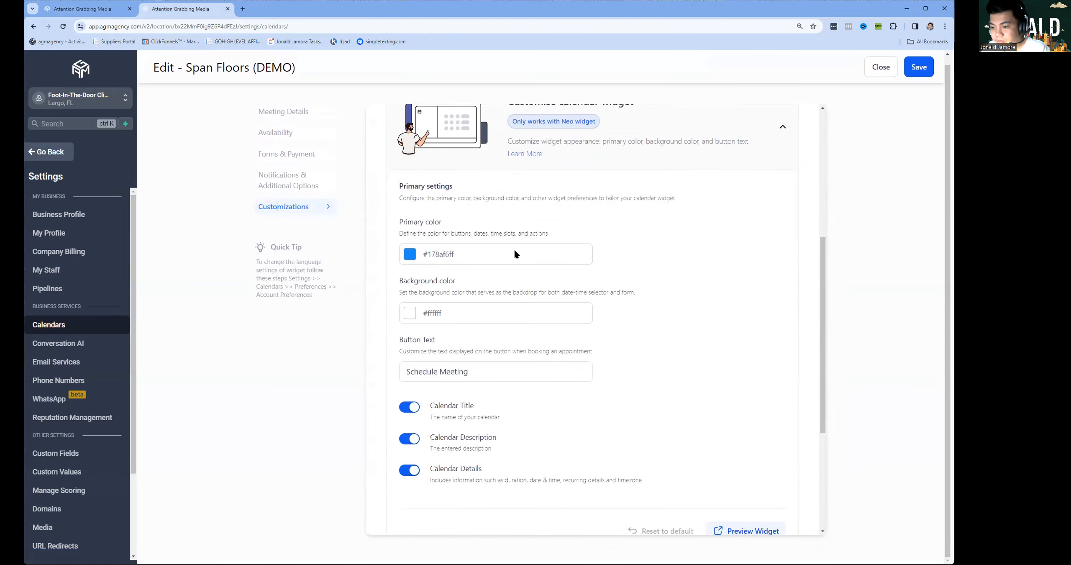
scroll(668, 244, "up", 8)
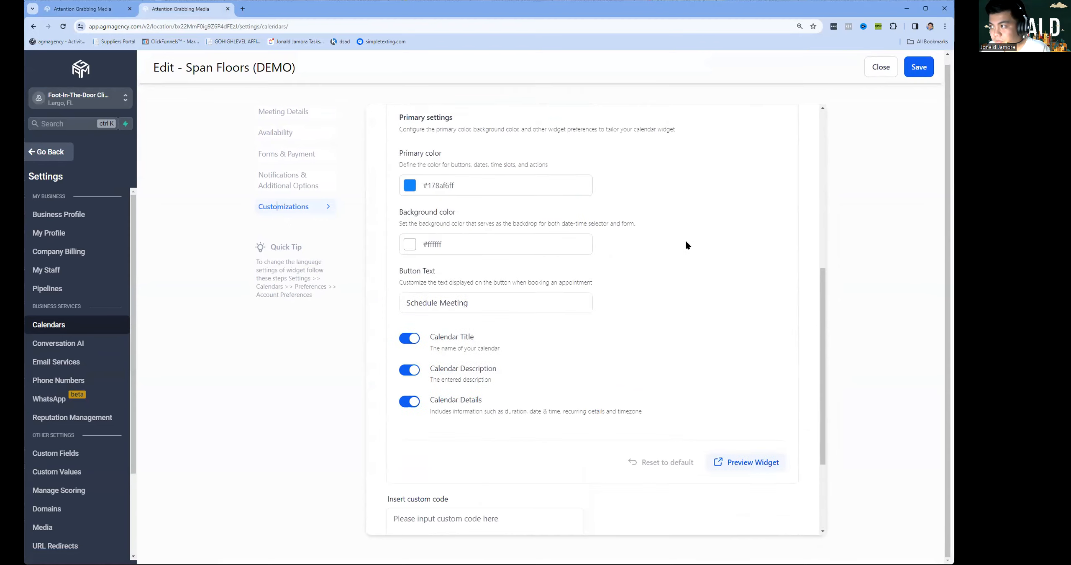
double_click(299, 161)
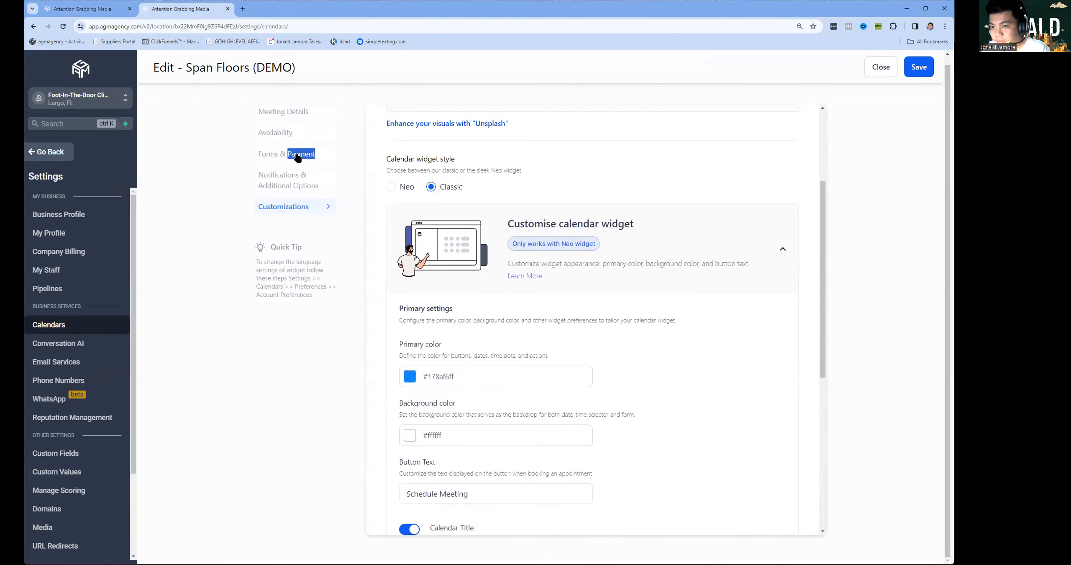
left_click(298, 161)
left_click(441, 290)
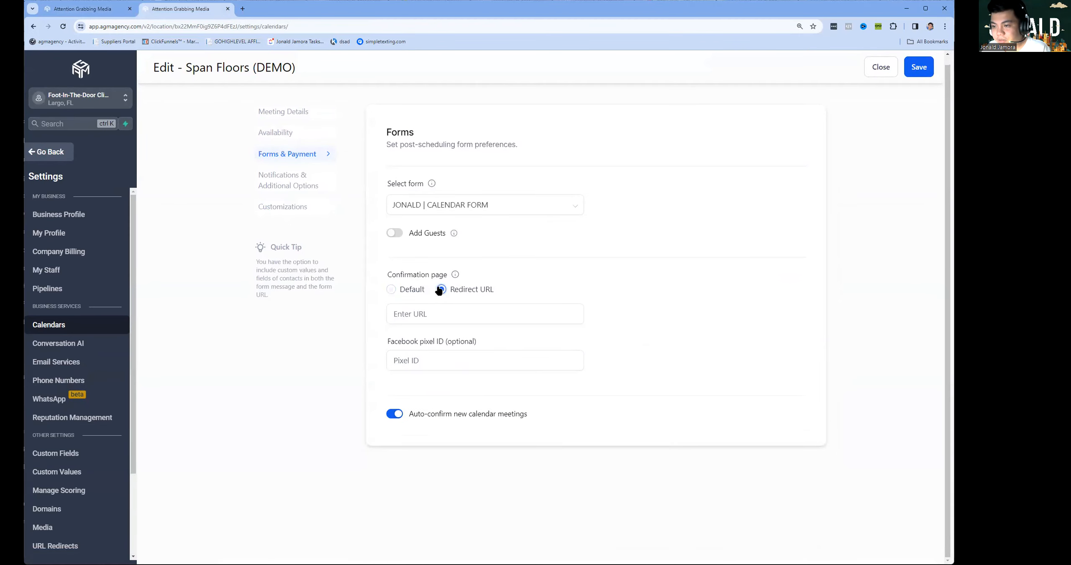
key("ctrl+v")
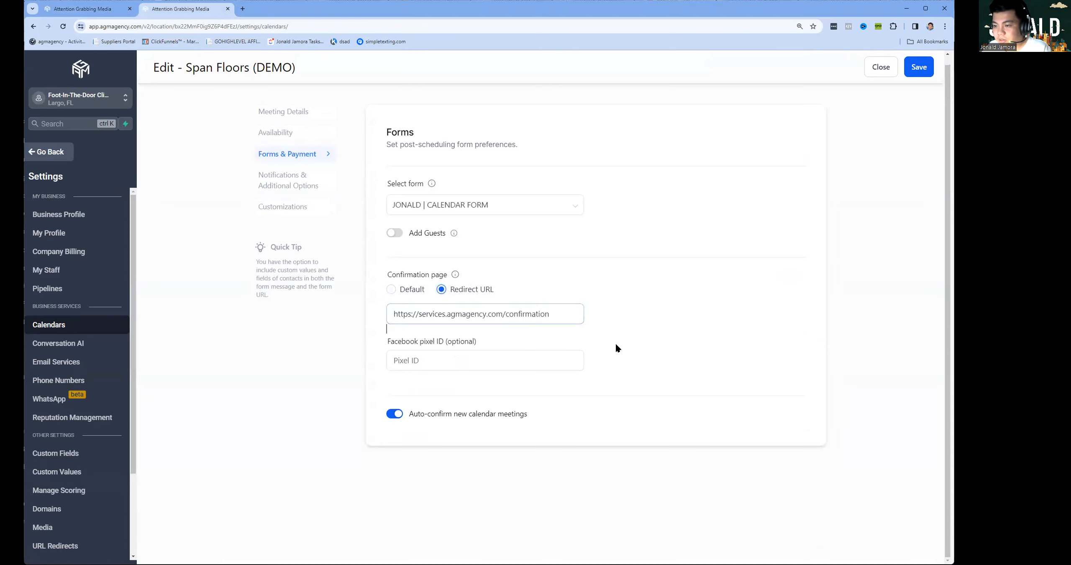
triple_click(538, 313)
left_click(693, 293)
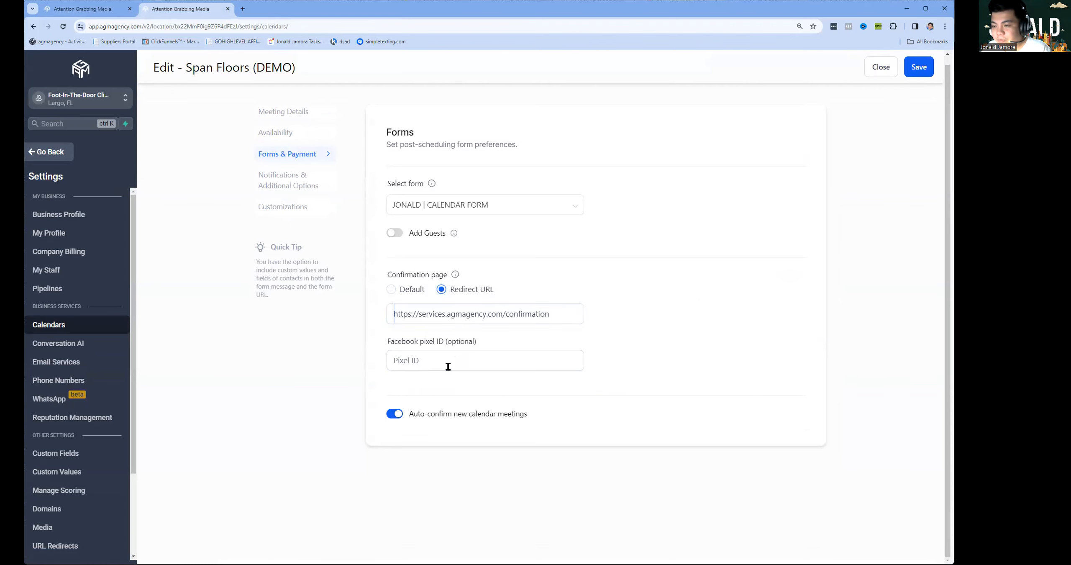
left_click(921, 68)
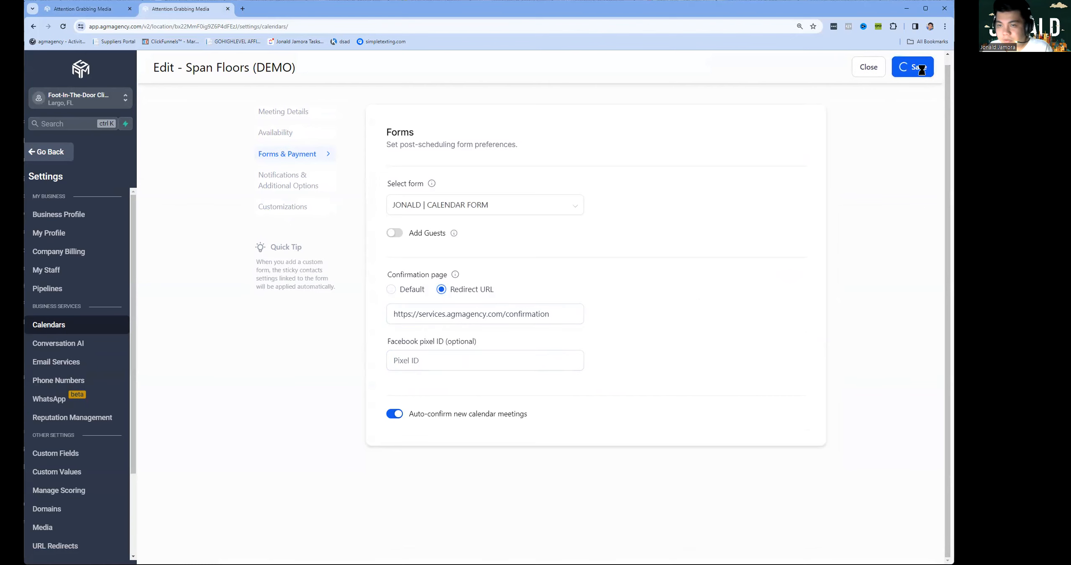
left_click(81, 11)
Review the funnel's Settings tab, including the Head and Body tracking code boxes.
left_click(347, 148)
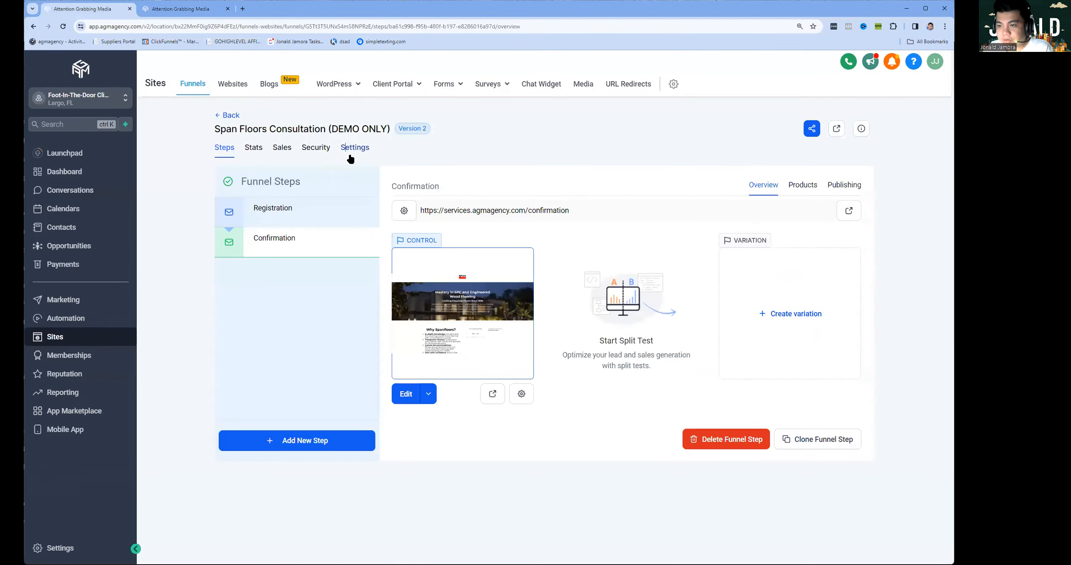
left_click(312, 354)
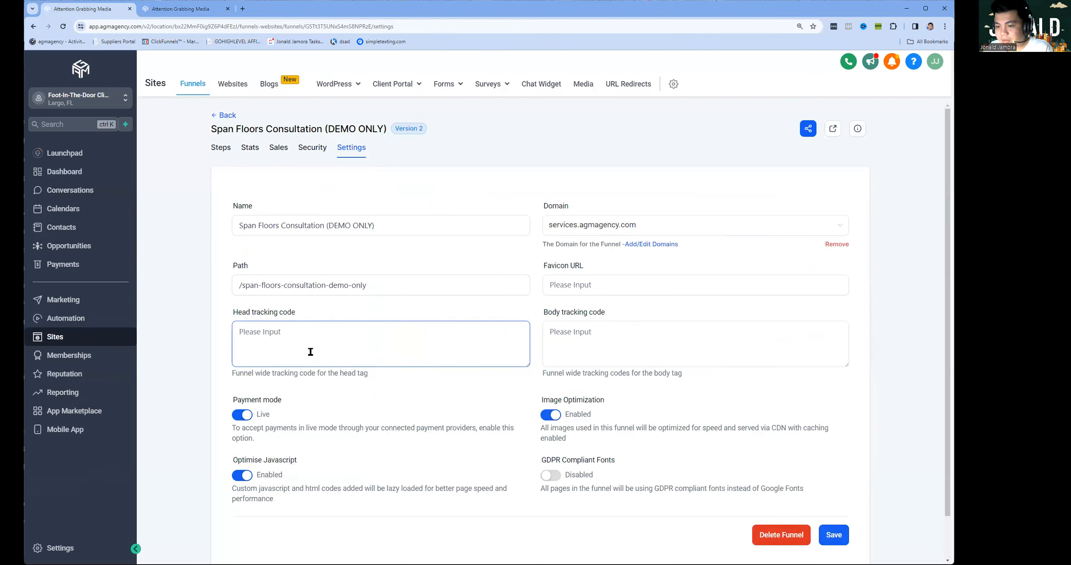
left_click(641, 331)
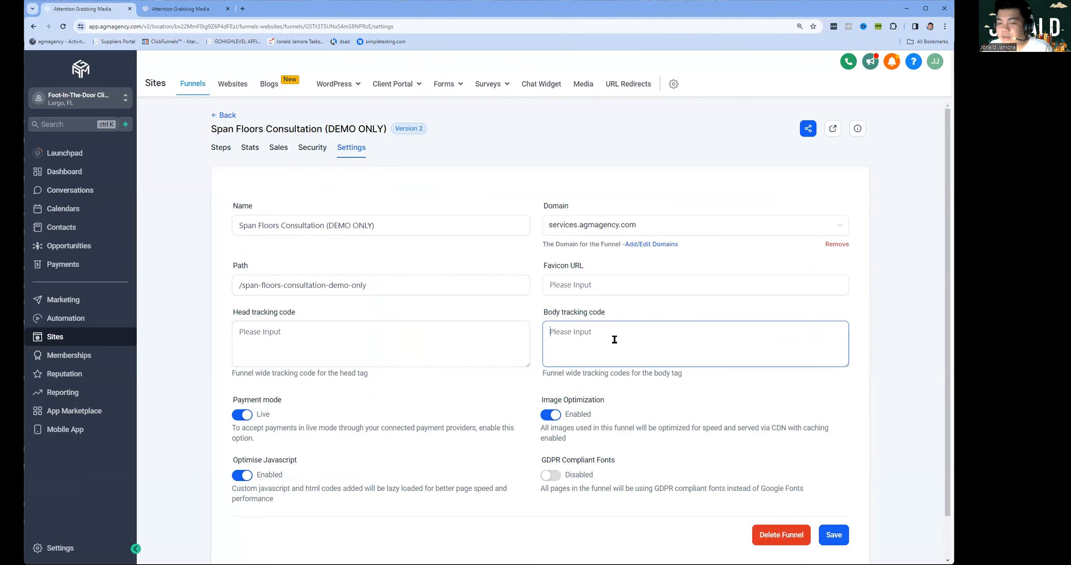
left_click(500, 364)
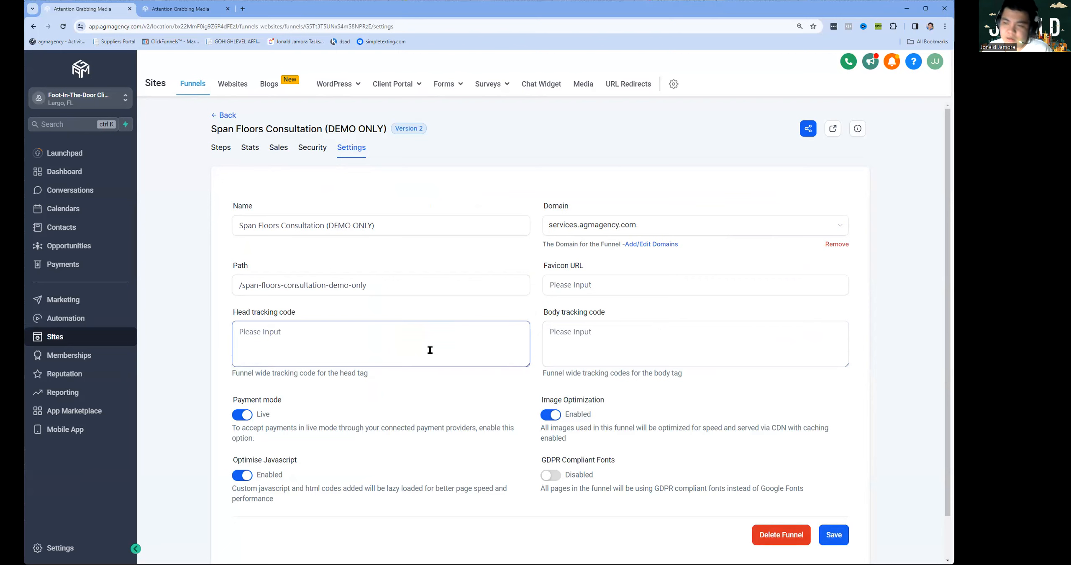
left_click(232, 117)
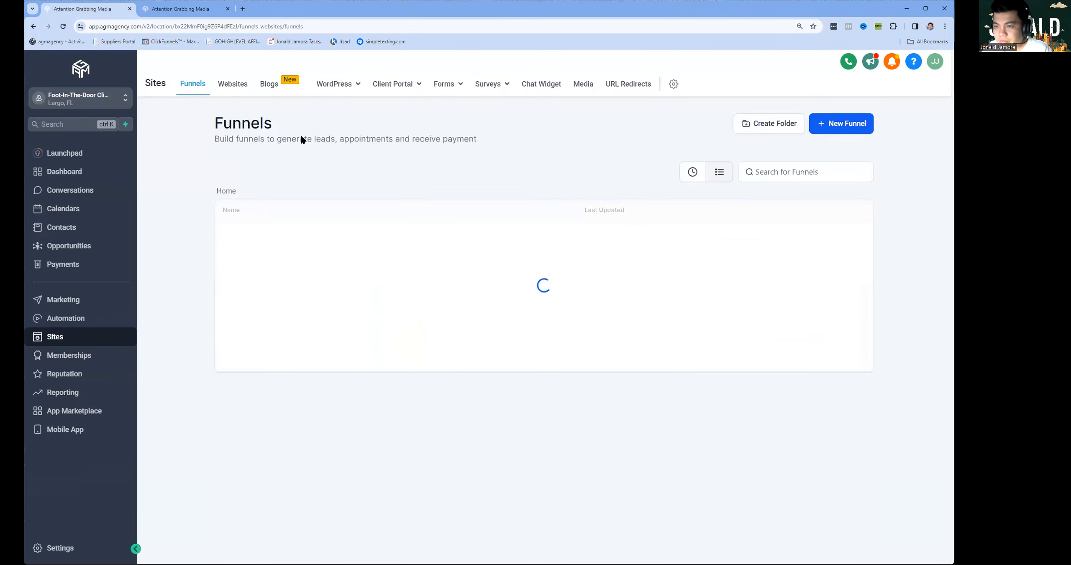
Save the Span Floors calendar changes and return to the main Calendars view.
left_click(185, 9)
left_click(925, 72)
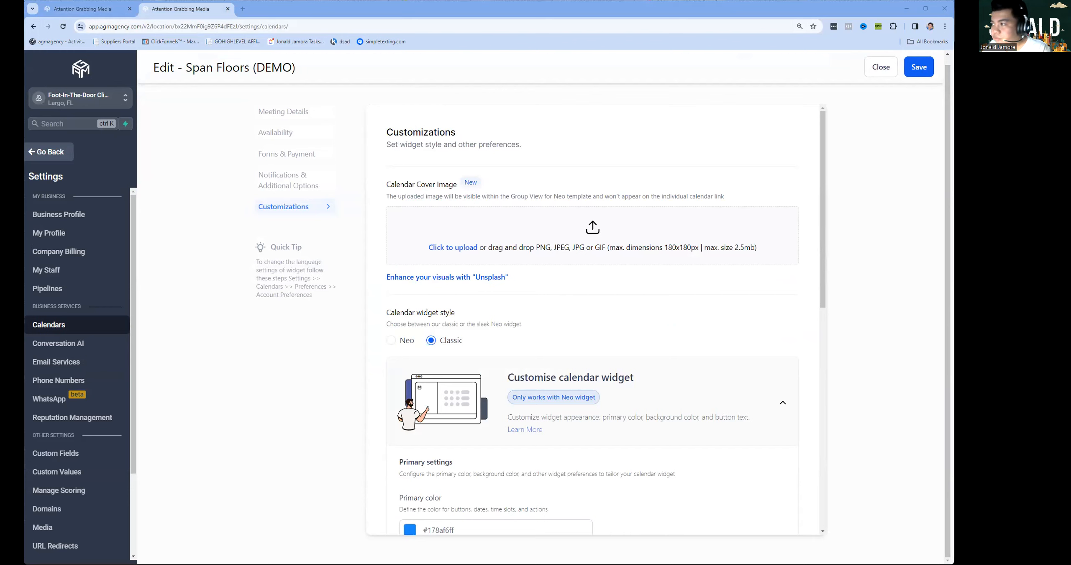
left_click(905, 73)
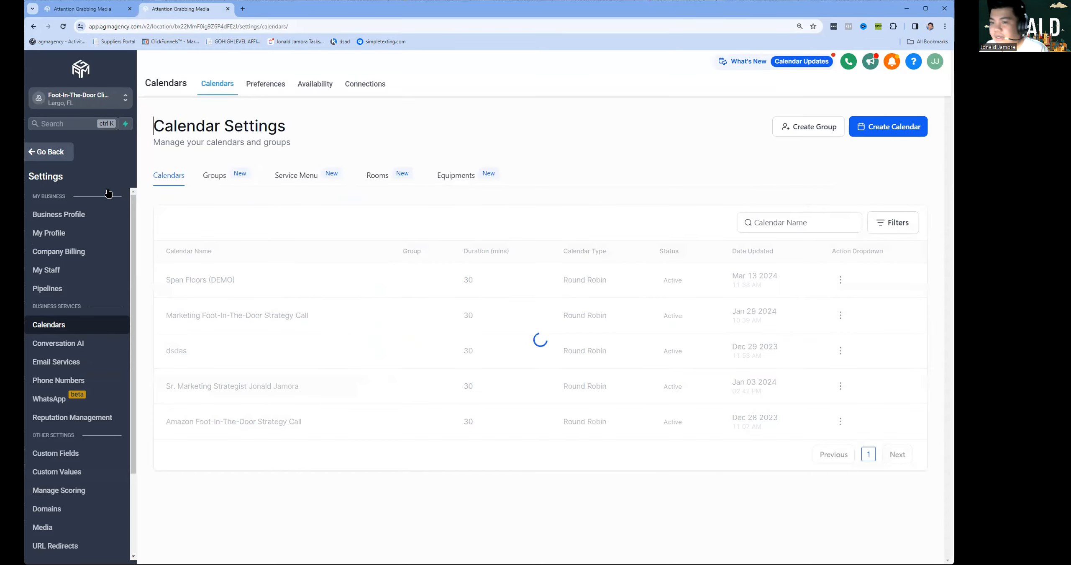
left_click(60, 152)
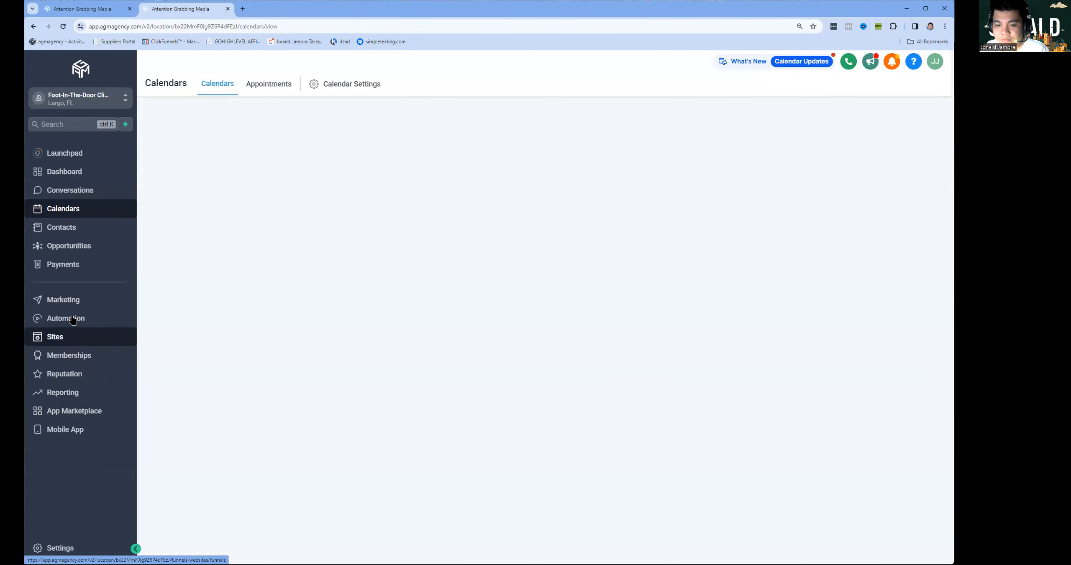
Open Marketing > Emails > Templates and start a new template.
left_click(90, 303)
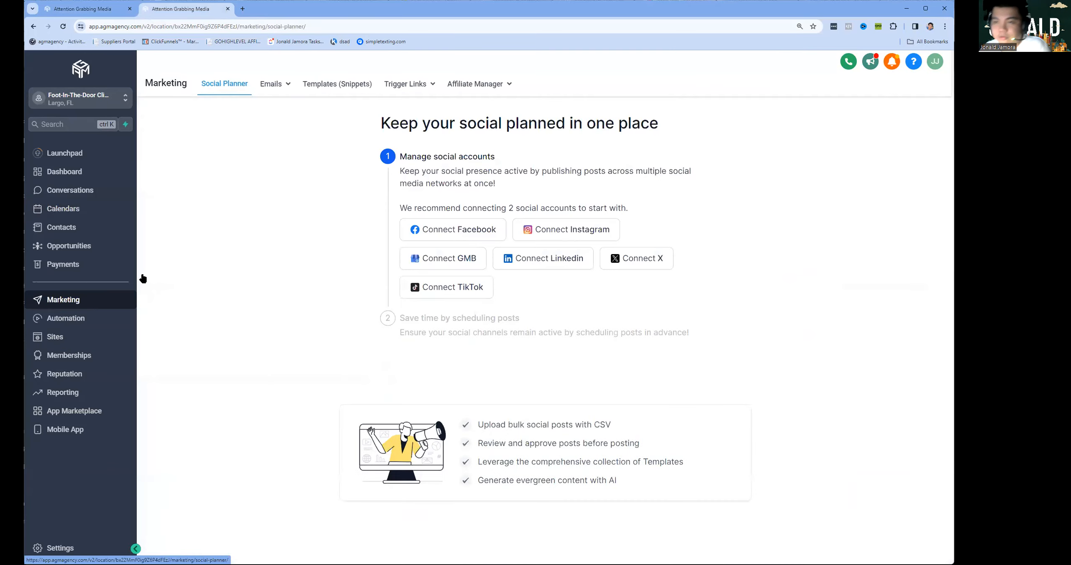
mouse_move(279, 83)
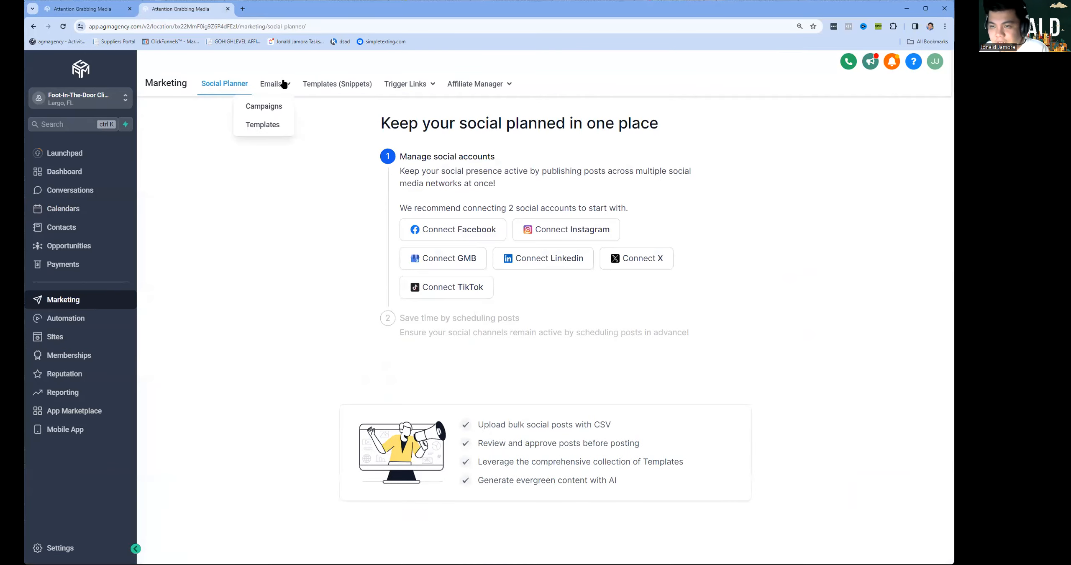
left_click(268, 126)
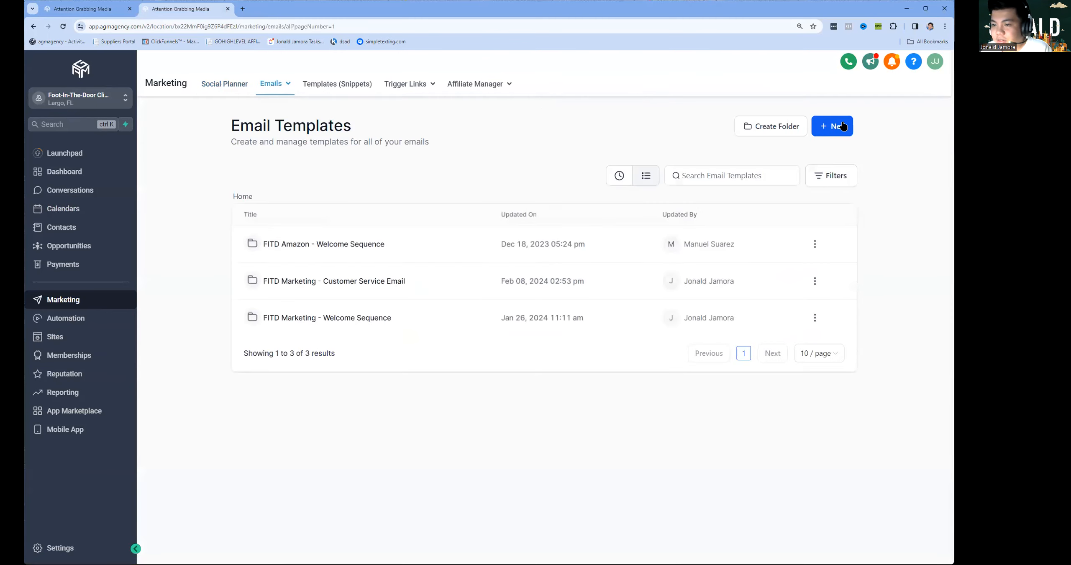
left_click(844, 126)
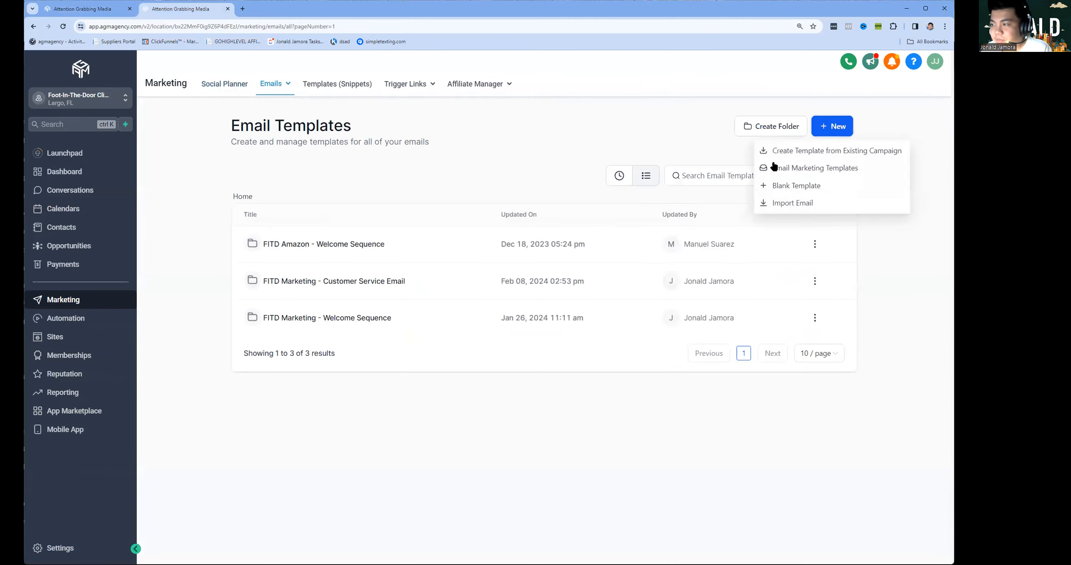
Start a blank template in the Design Editor and open its Template Settings.
left_click(801, 186)
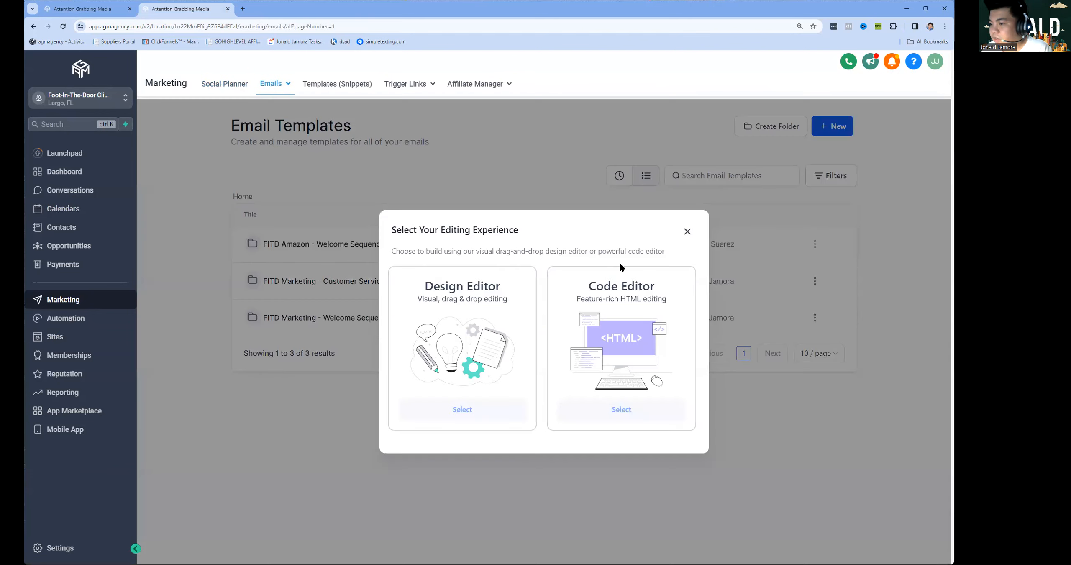
left_click(476, 411)
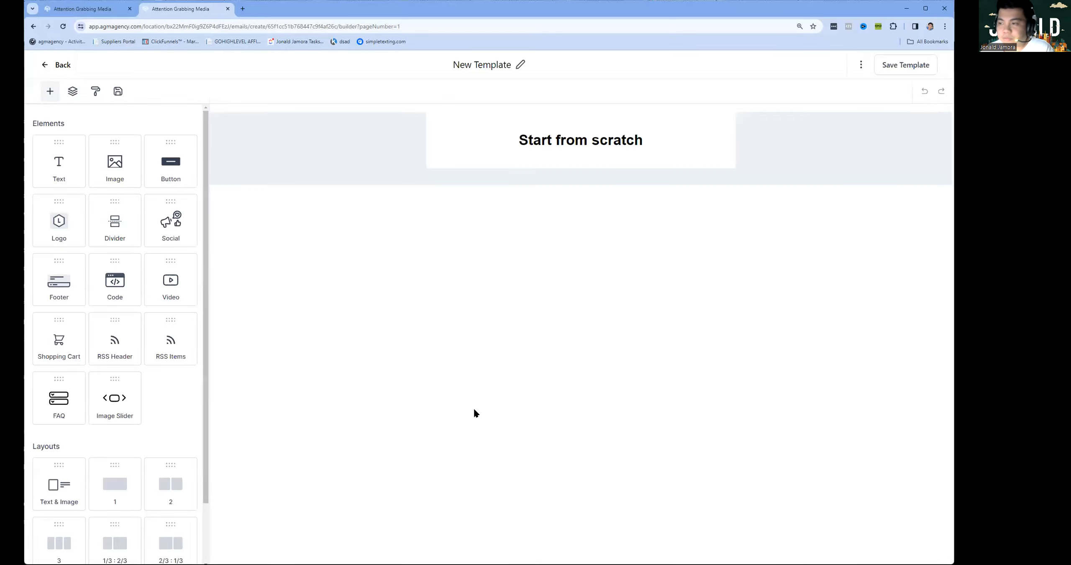
left_click(582, 139)
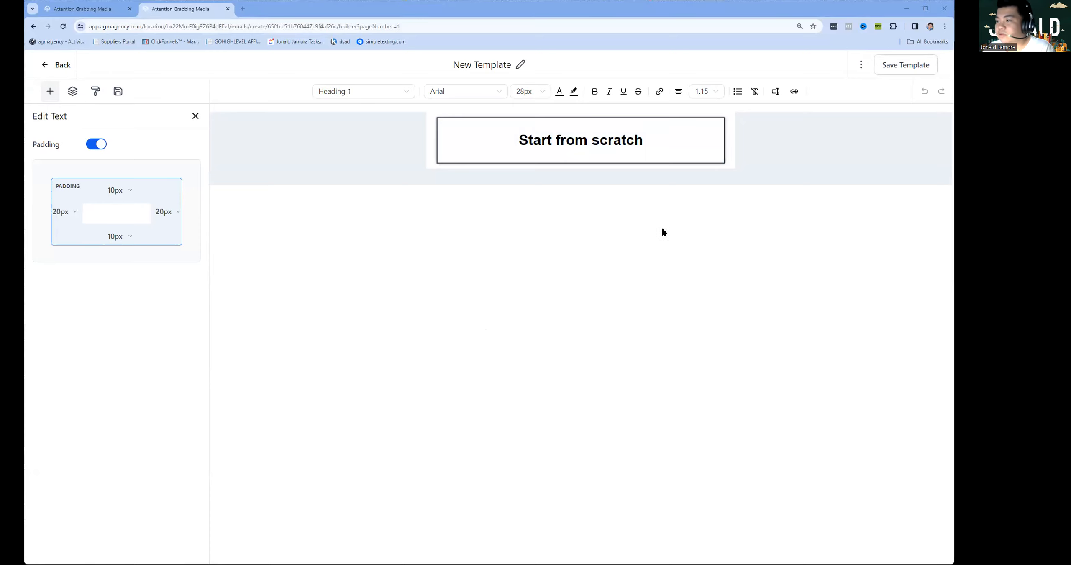
left_click(861, 65)
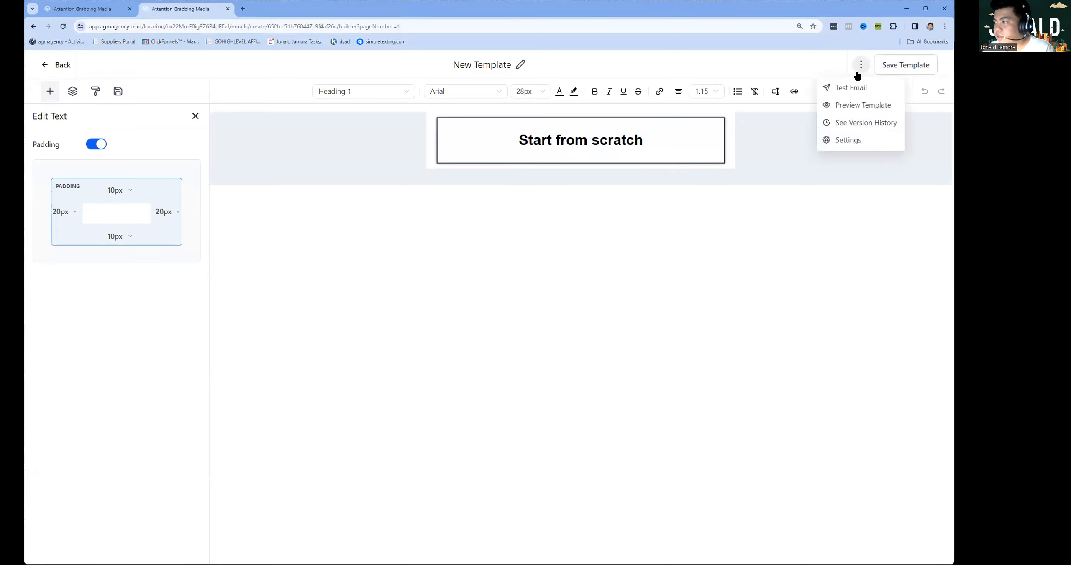
left_click(846, 140)
Set From Name 'Span Floors', a support sender e-mail and subject 'Your Span Floors Inquiry Received!'.
left_click(804, 147)
type("Span Floors")
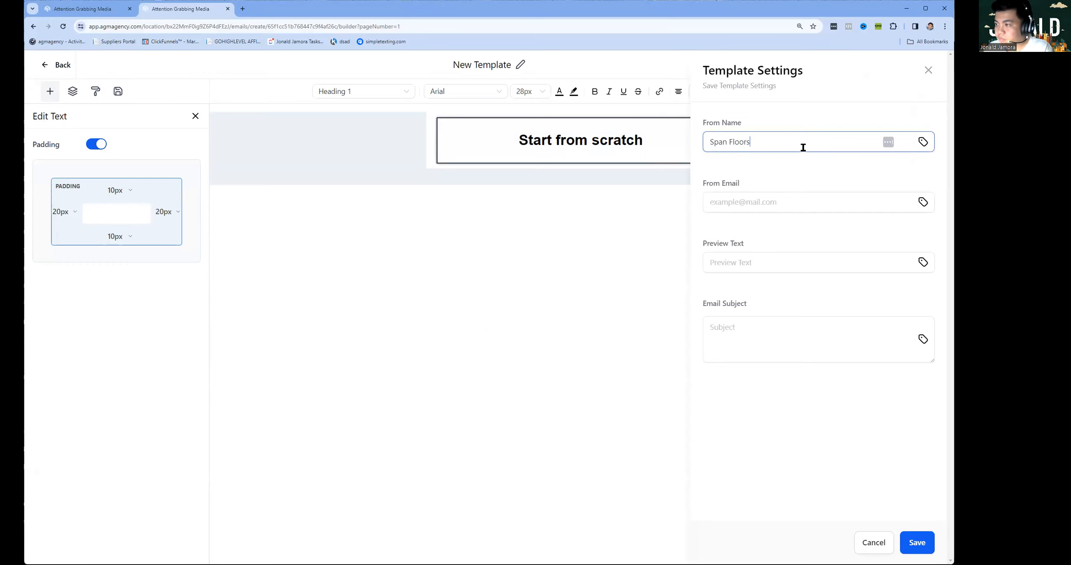
key("Tab")
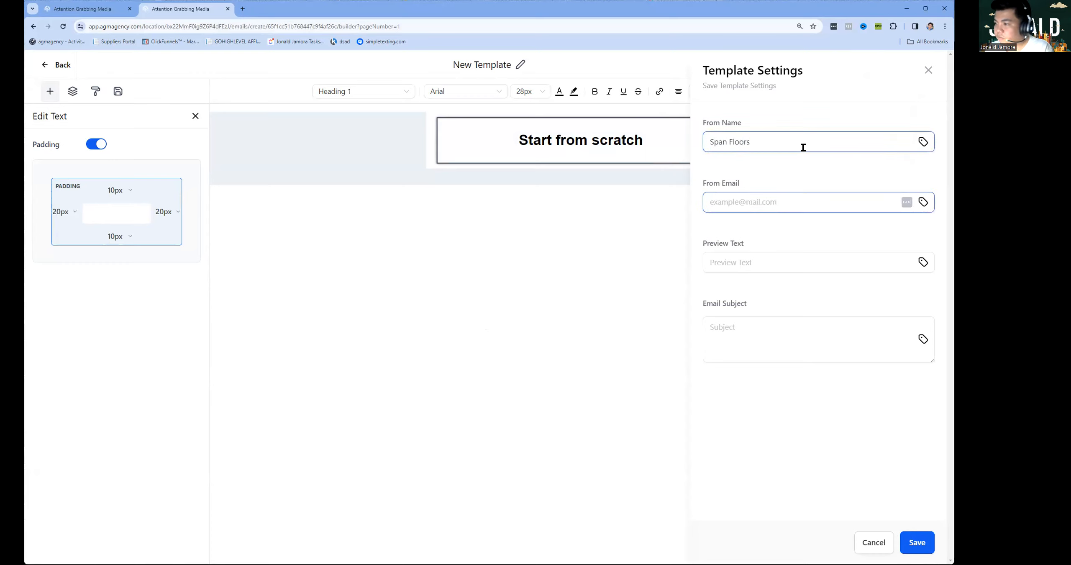
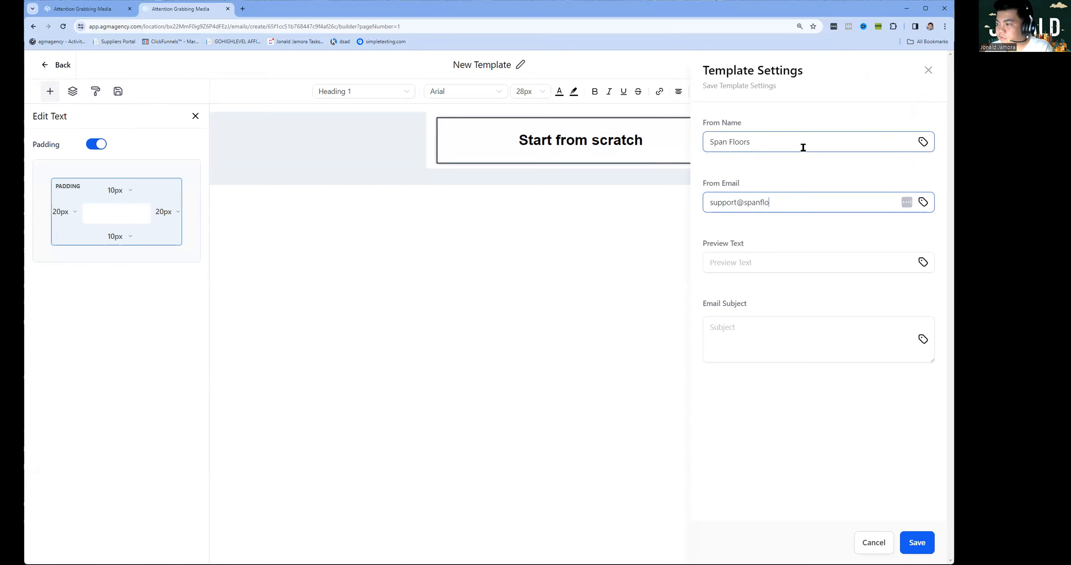
key("Tab")
key("Tab")
type("Your Span Floors Inquiry Received!")
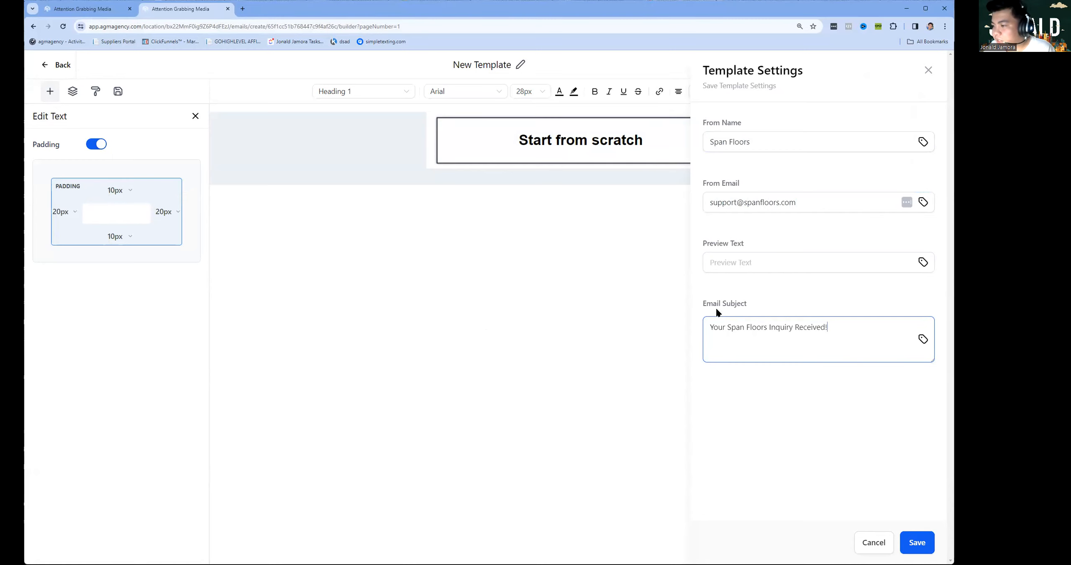
left_click(917, 543)
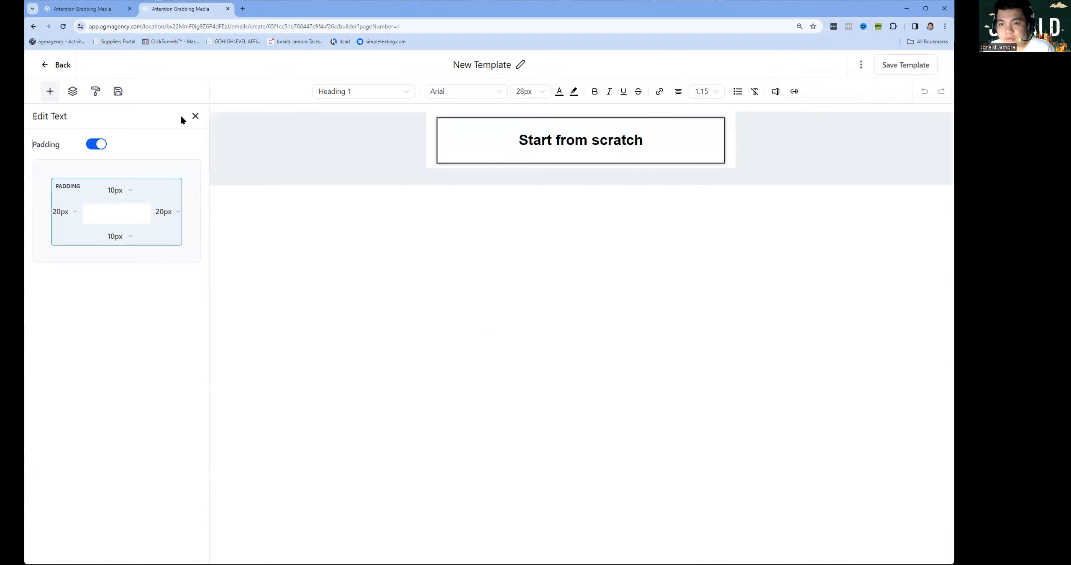
Add a Text block, delete the Start from scratch section and paste in the email body.
left_click(42, 98)
left_click_drag(58, 151, 521, 161)
left_click(634, 120)
left_click(518, 158)
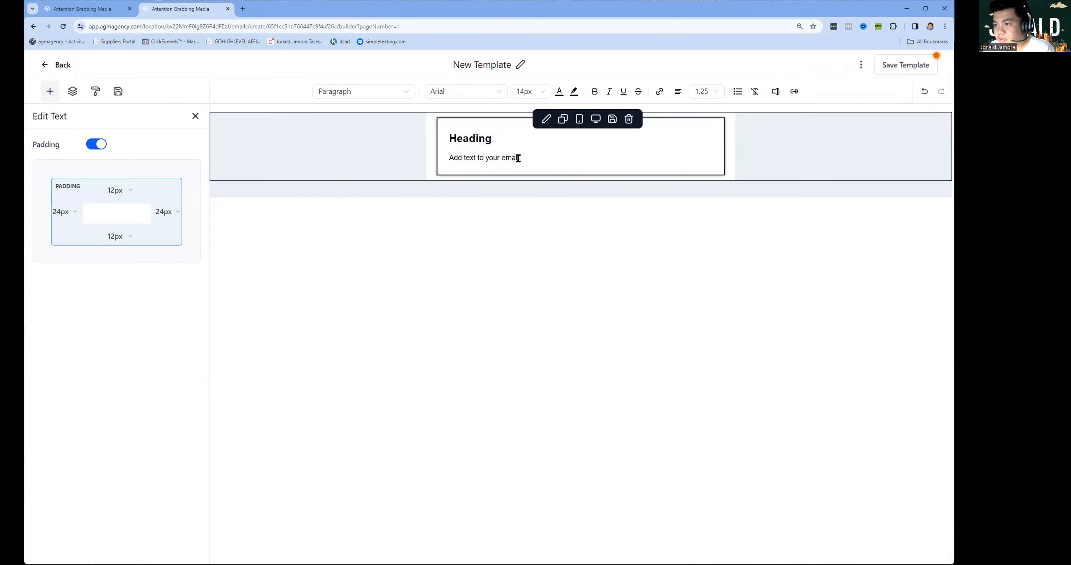
double_click(512, 143)
type("V")
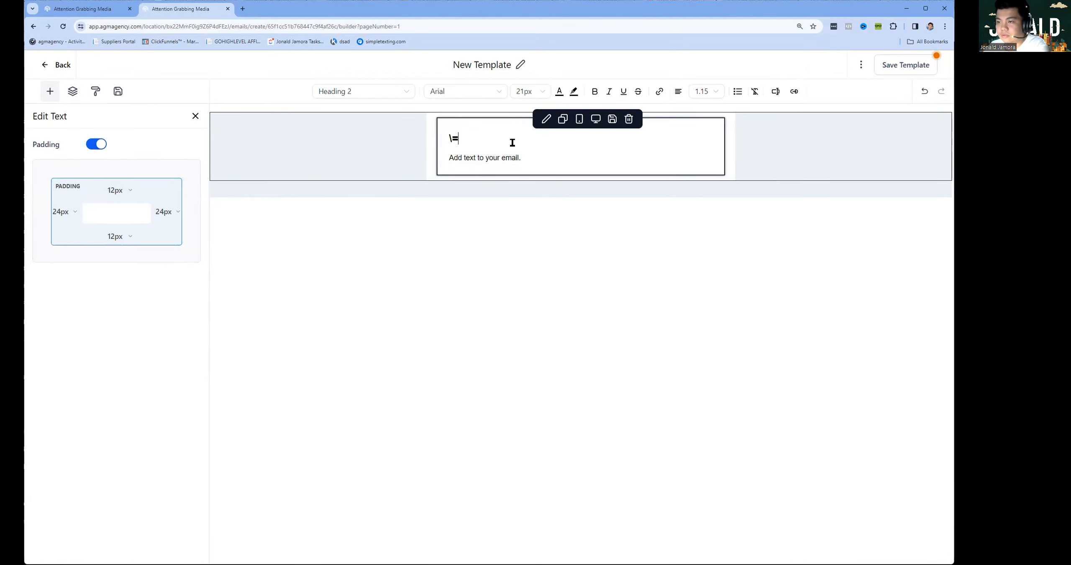
key("BackSpace")
triple_click(509, 140)
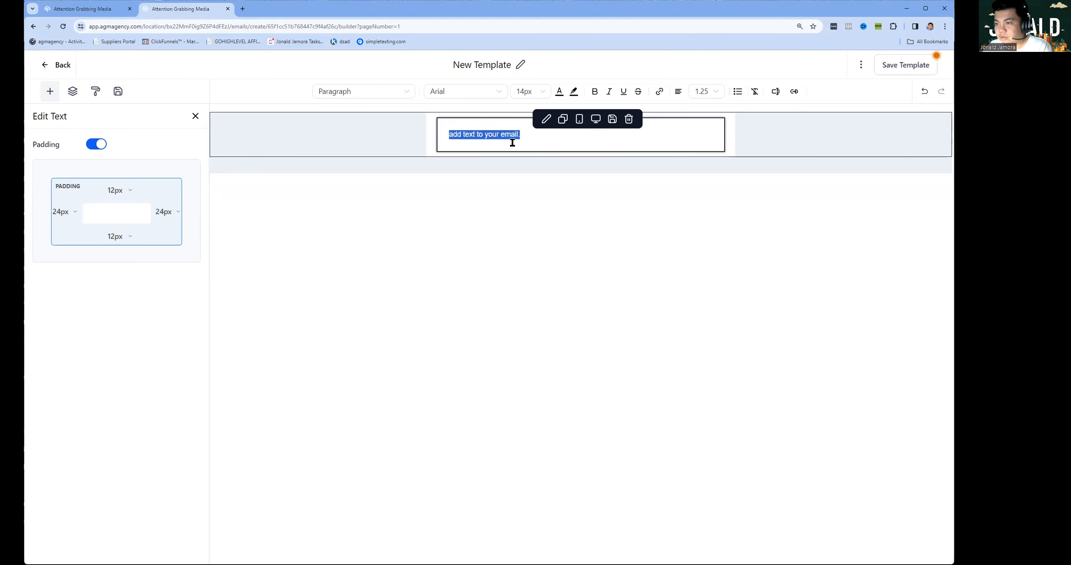
type("Dear [Customer's Name], Thank you for reaching out to Span Floors! We have received your inquiry and are excited to assist you in finding the perfect flooring solution for your project. Our team is currently reviewing your request and will reach out to you shortly to discuss the details further. We understand the importance of your inquiry and are committed to providing you with exceptional service and expertise throughout your flooring journey. In the meantime, feel free to explore our website for more inspiration and information about our wide range of luxury flooring options. Should you have any urgent questions or additional inquiries, please don't hesitate to contact us directly. Thank you for considering Span Floors for your flooring needs. We look forward to the opportunity to work with you and create beautiful spaces together! Warm regards,")
key("BackSpace")
Make all the email text 18px.
key("ctrl+a")
left_click(530, 91)
scroll(525, 208, "down", 3)
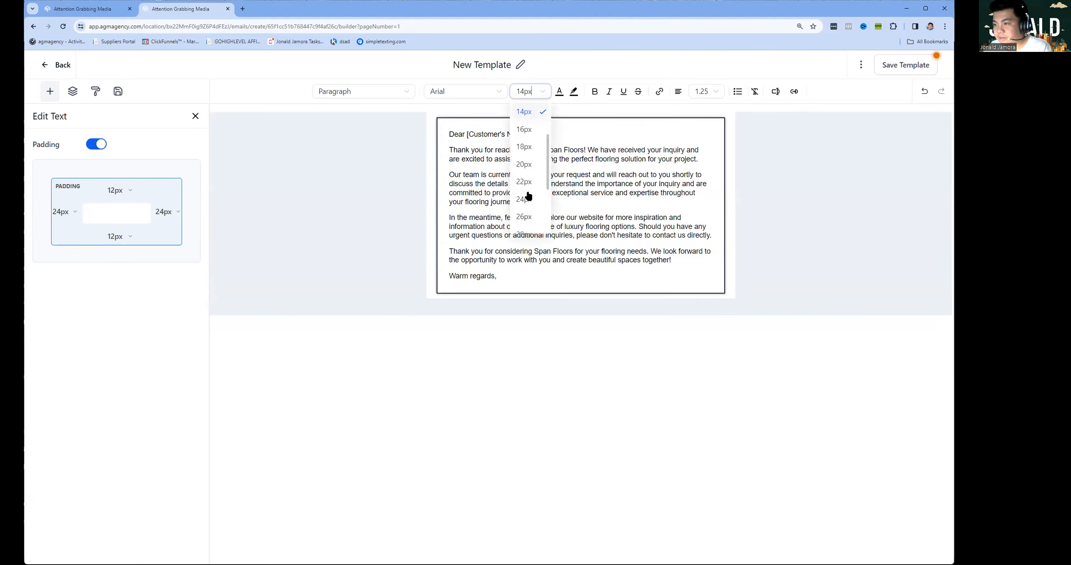
left_click(525, 148)
left_click(495, 152)
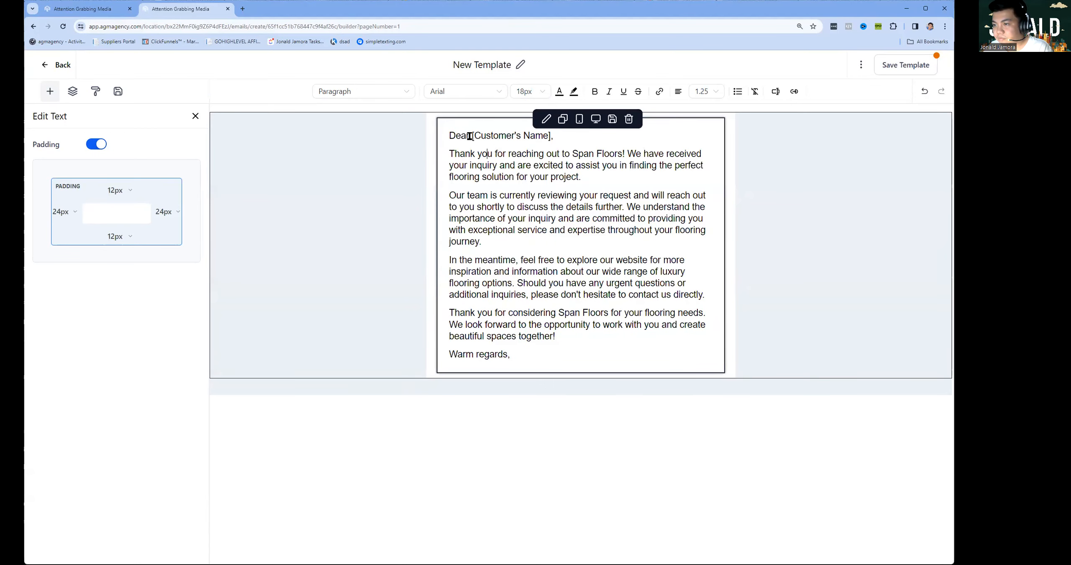
Replace the [Customer's Name] placeholder with the Contact > First Name custom value.
left_click_drag(472, 138, 547, 135)
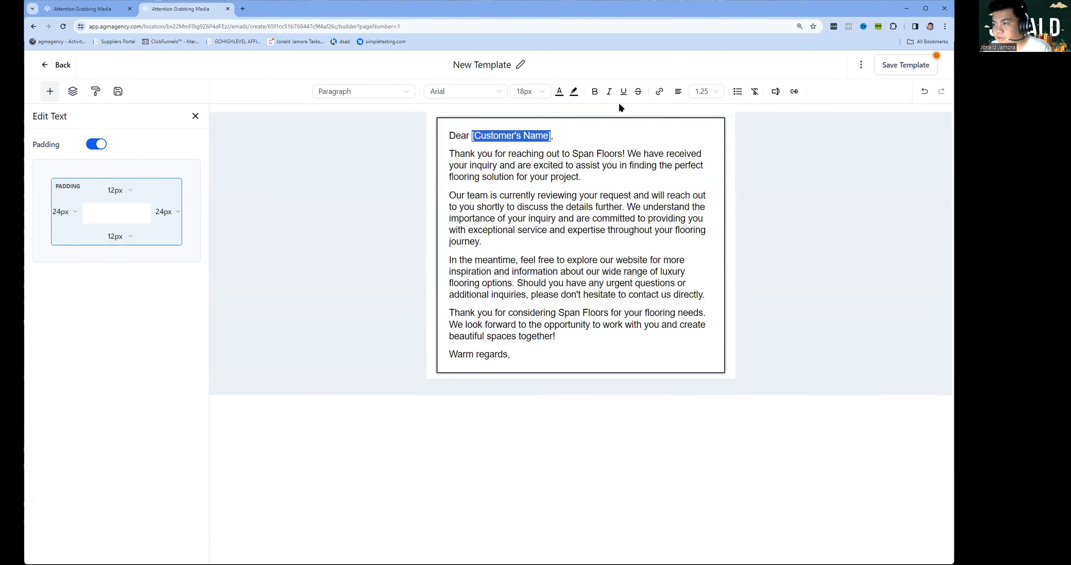
left_click(776, 92)
left_click(749, 138)
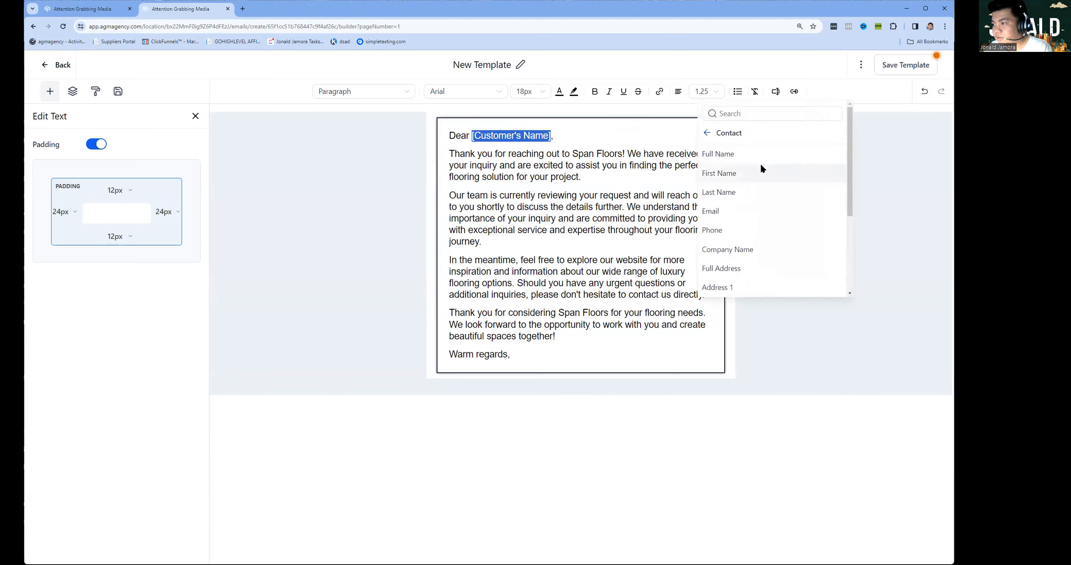
left_click(736, 173)
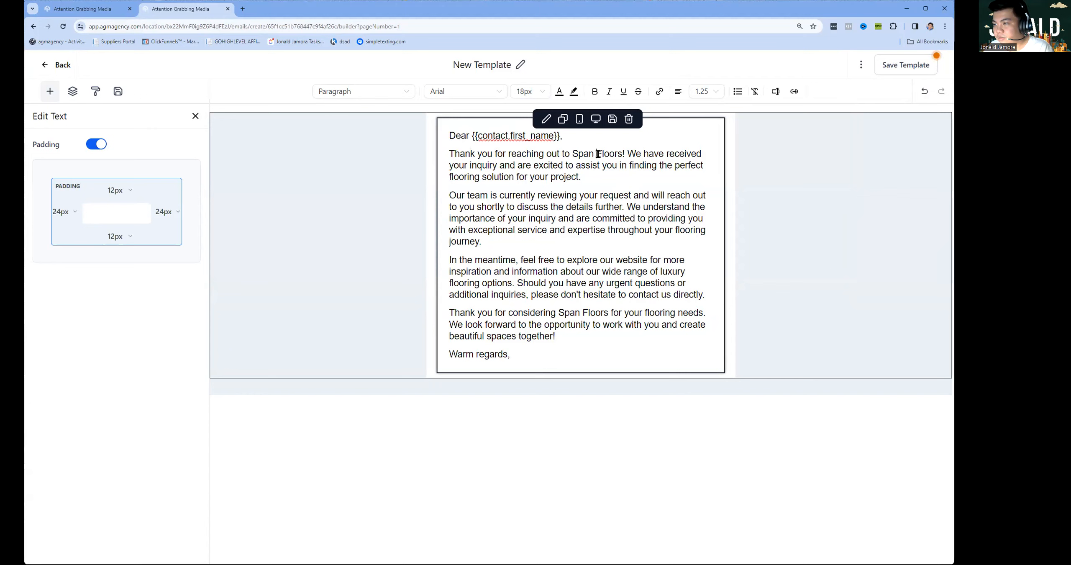
Add a signature with the sender's name and 'Span Floors Support Team' under 'Warm regards,'.
key("Return")
left_click(567, 268)
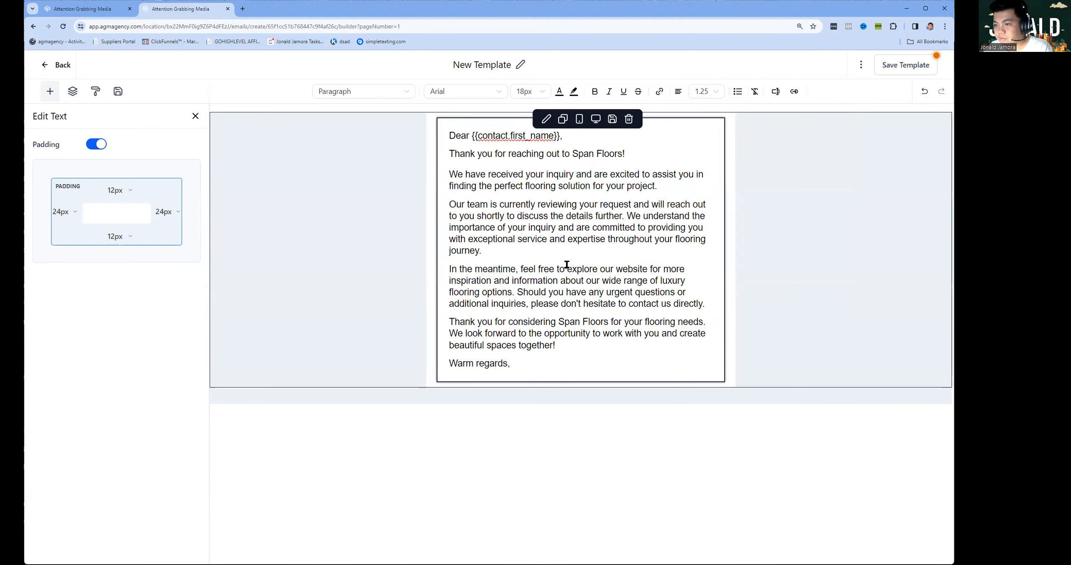
key("Return")
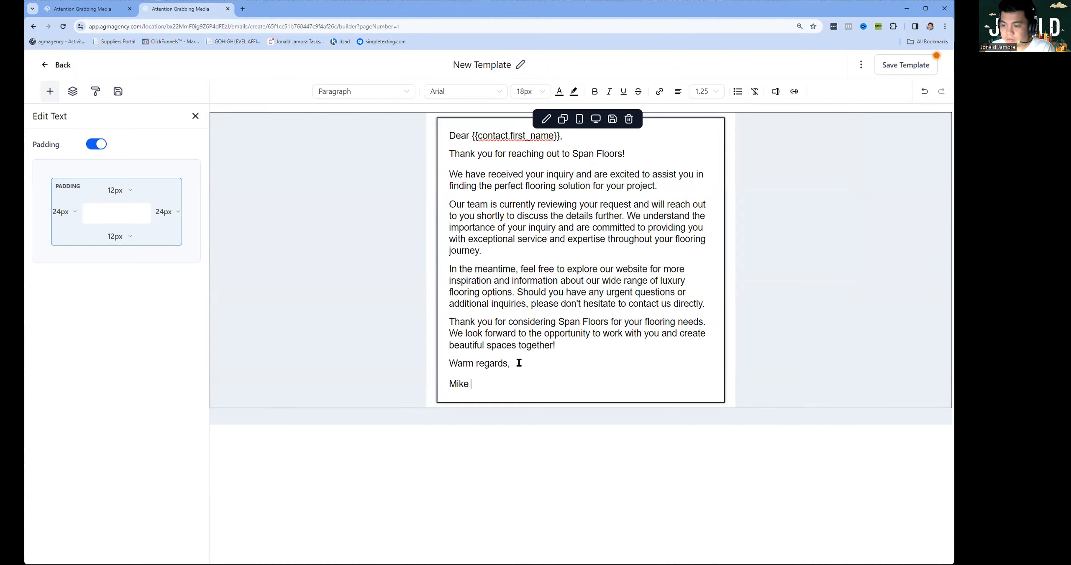
key("BackSpace")
key("BackSpace")
key("BackSpace")
key("BackSpace")
key("BackSpace")
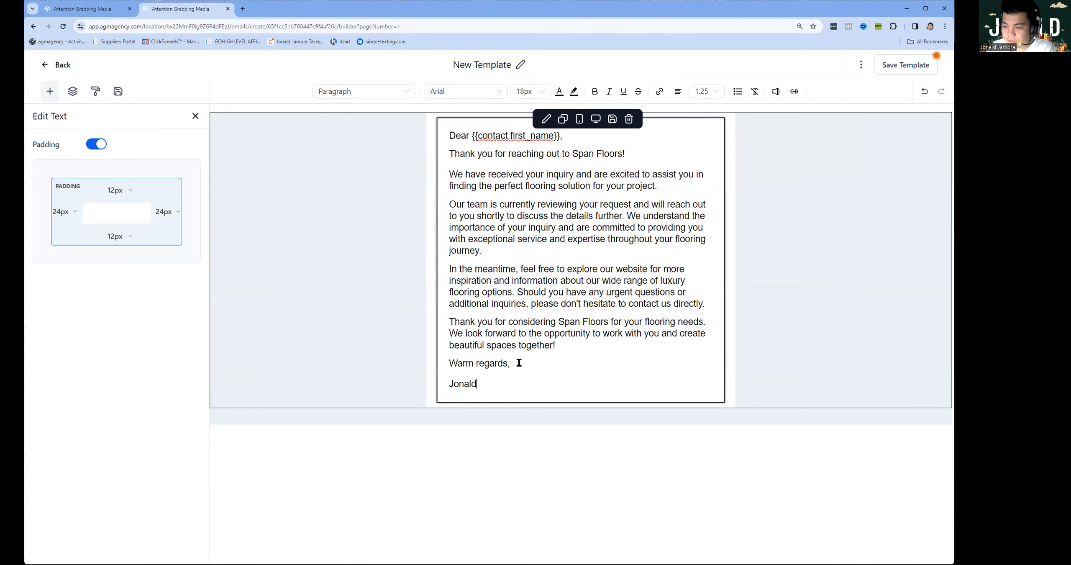
key("shift+Return")
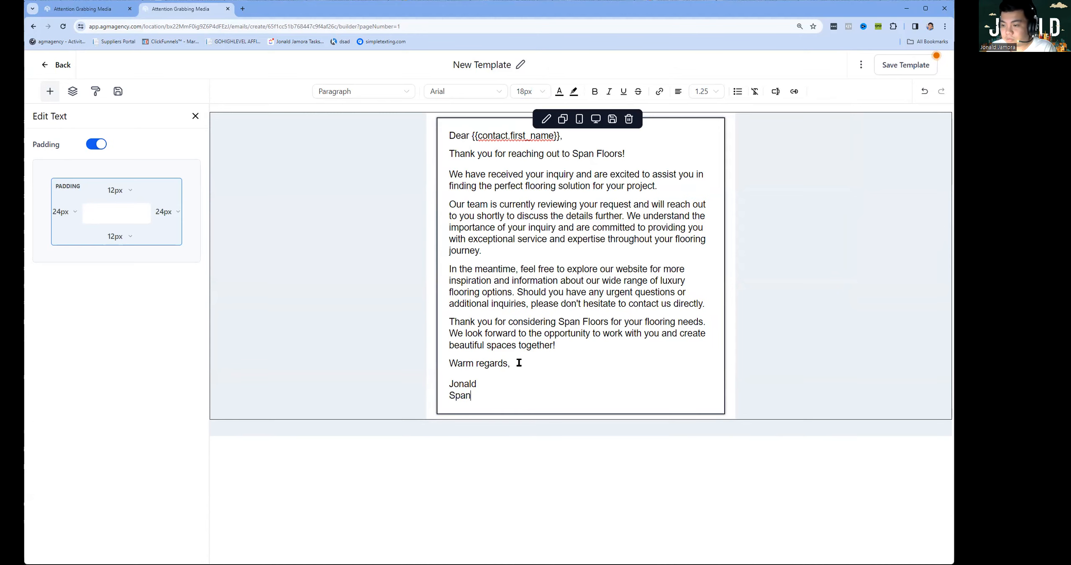
left_click(352, 339)
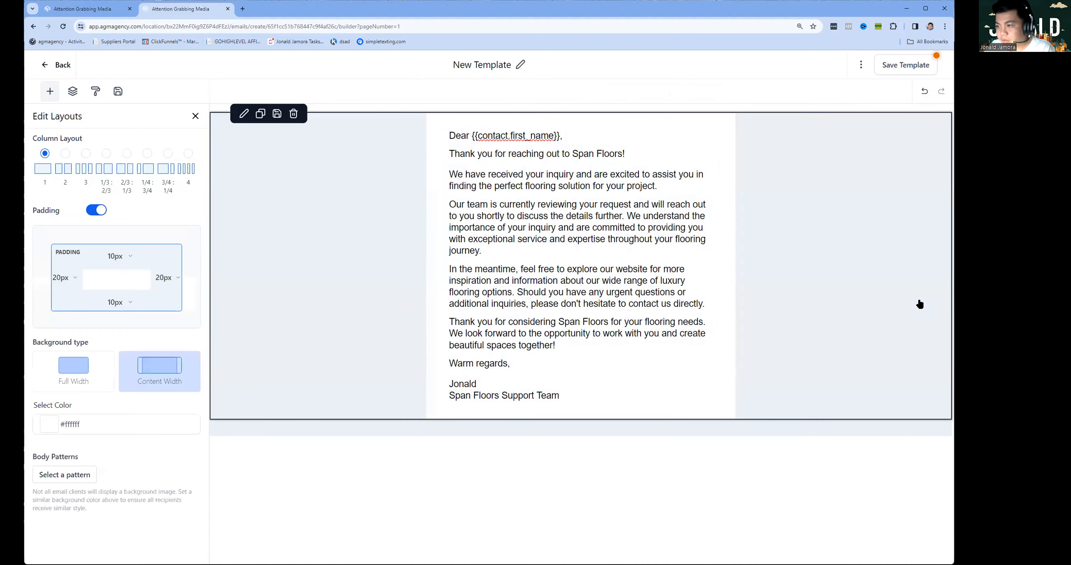
Add an image block at the top of the email holding the Cottesloe House photo.
left_click(50, 91)
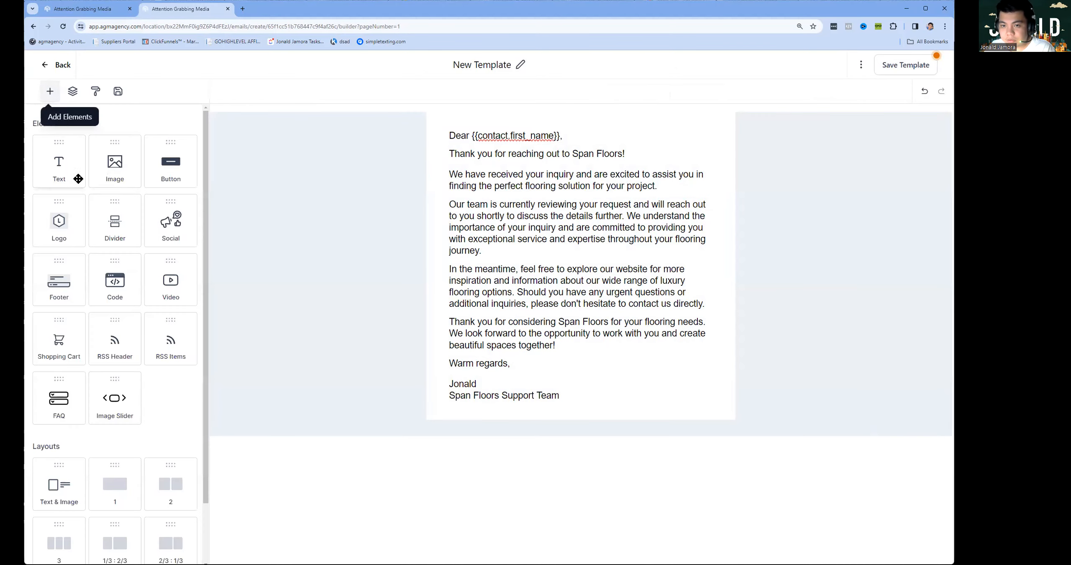
left_click_drag(124, 173, 471, 129)
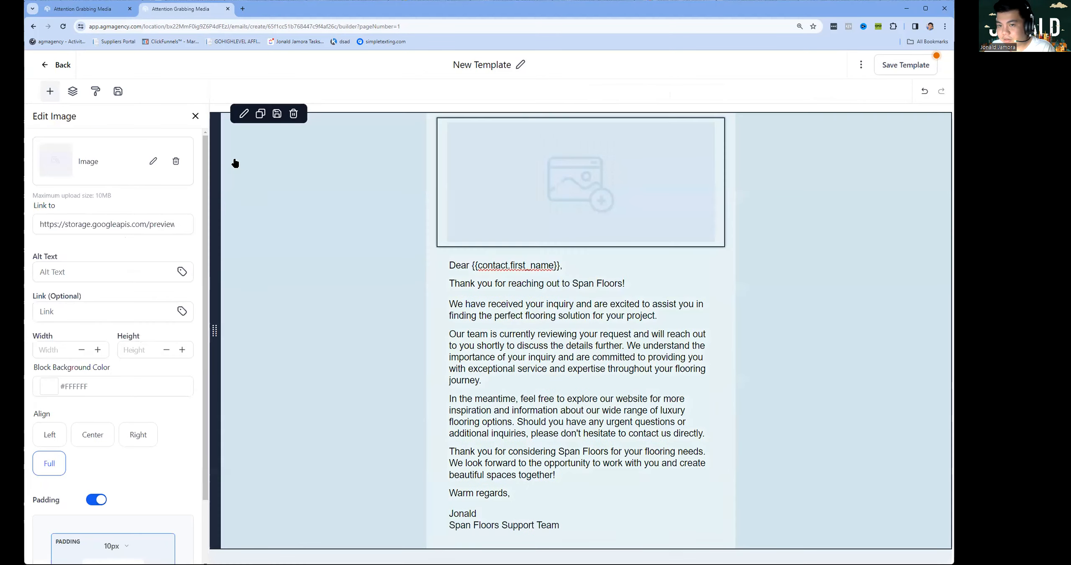
left_click(151, 160)
left_click(105, 268)
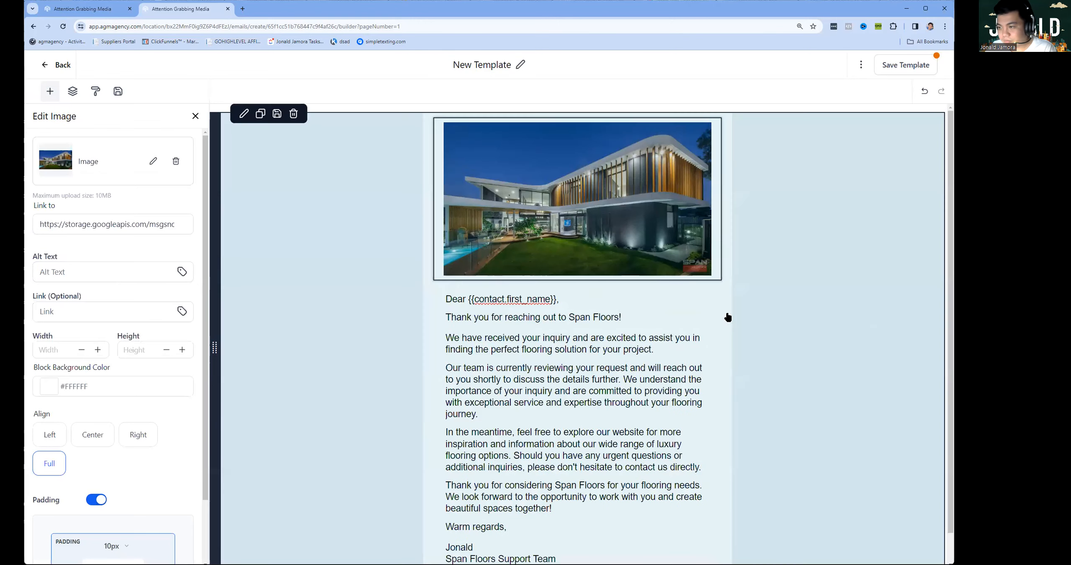
scroll(768, 333, "down", 2)
Add a text block at the end of the email and clear its placeholder text.
left_click(746, 463)
left_click(401, 471)
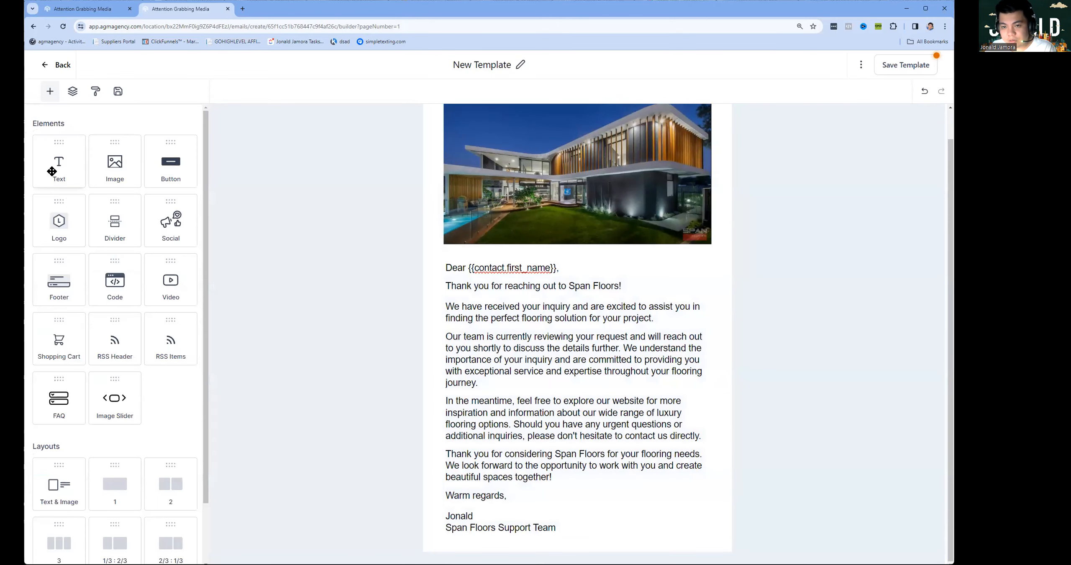
left_click_drag(52, 171, 466, 503)
left_click(527, 522)
key("ctrl+a")
key("BackSpace")
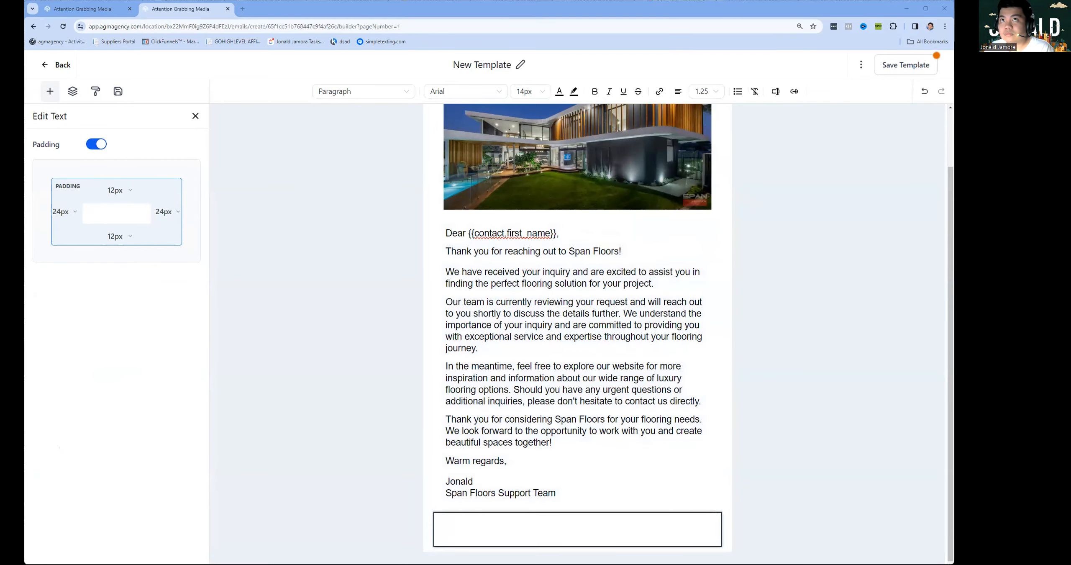
Paste the unsubscribe sentence followed by the word Unsubscribe into the empty bottom block.
left_click(500, 543)
type("To unsubscribe from Span Floors communications, please click the link below:")
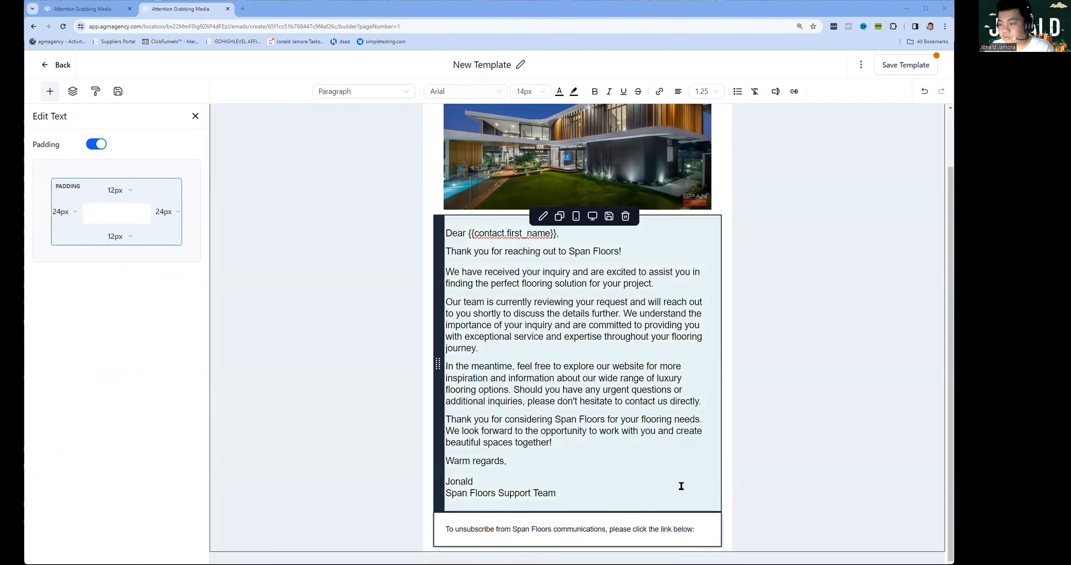
type("Unsubscribe")
key("BackSpace")
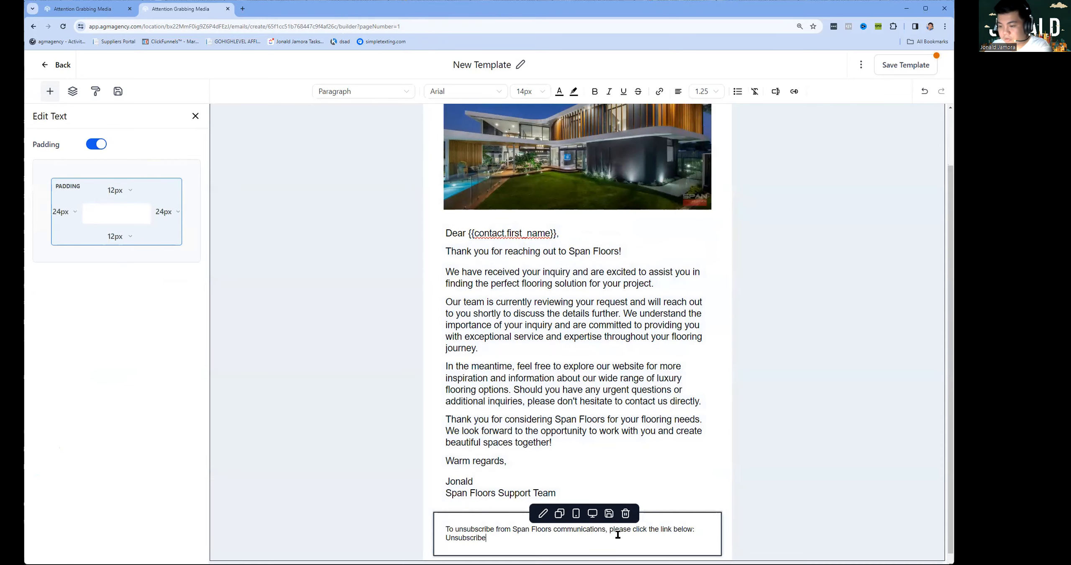
Replace the word Unsubscribe with the {{email.unsubscribe_link}} custom value.
triple_click(498, 537)
left_click(490, 538)
double_click(481, 538)
left_click(660, 91)
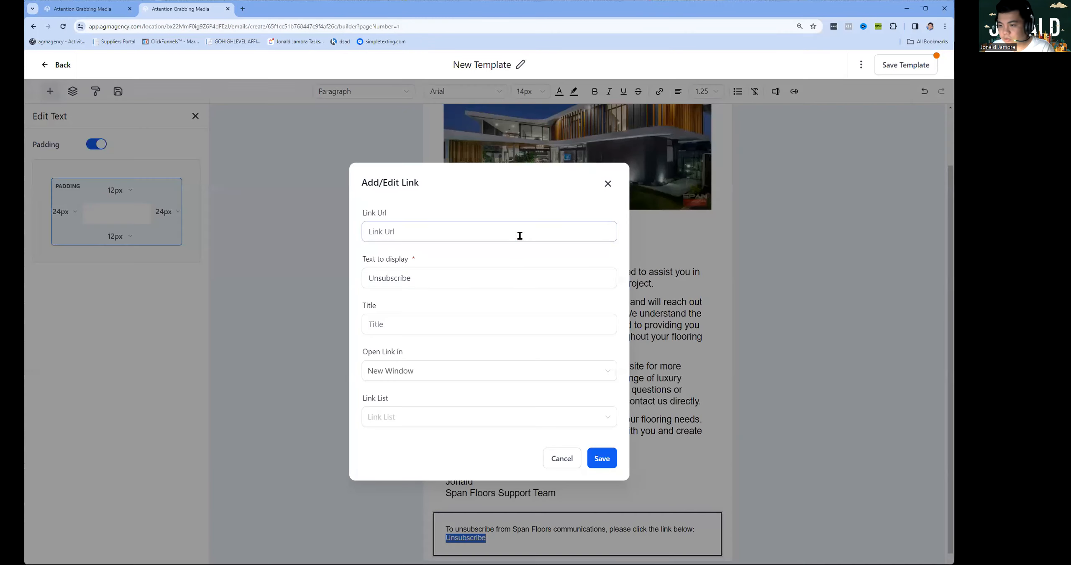
left_click(608, 183)
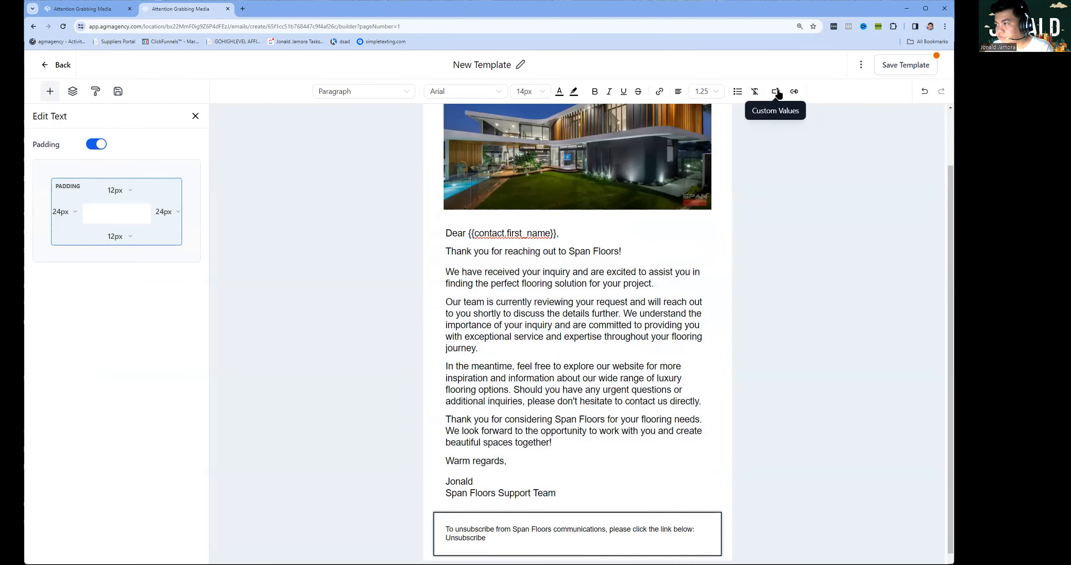
left_click(776, 92)
type("uns")
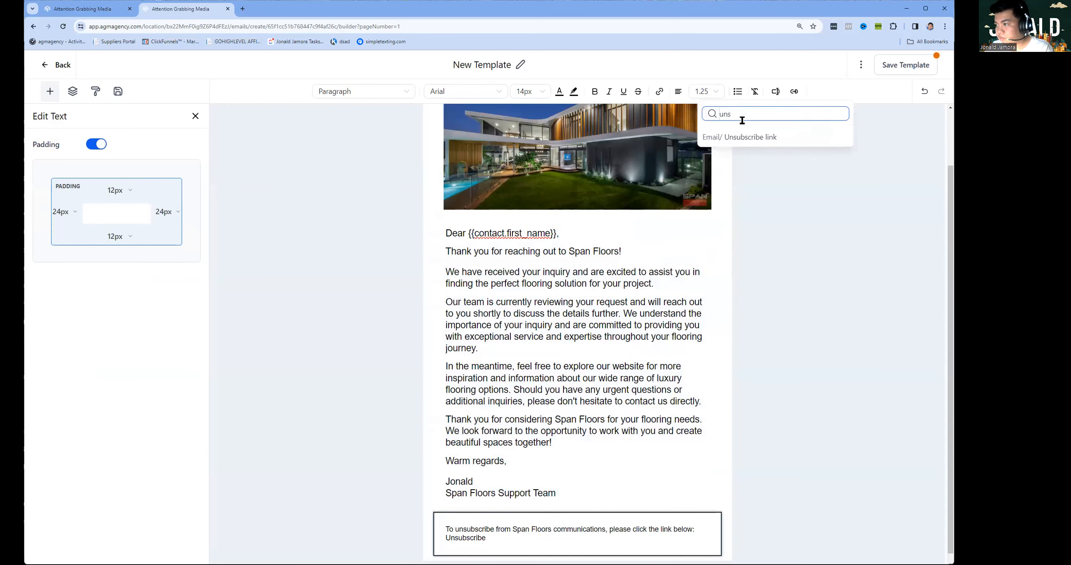
left_click(734, 138)
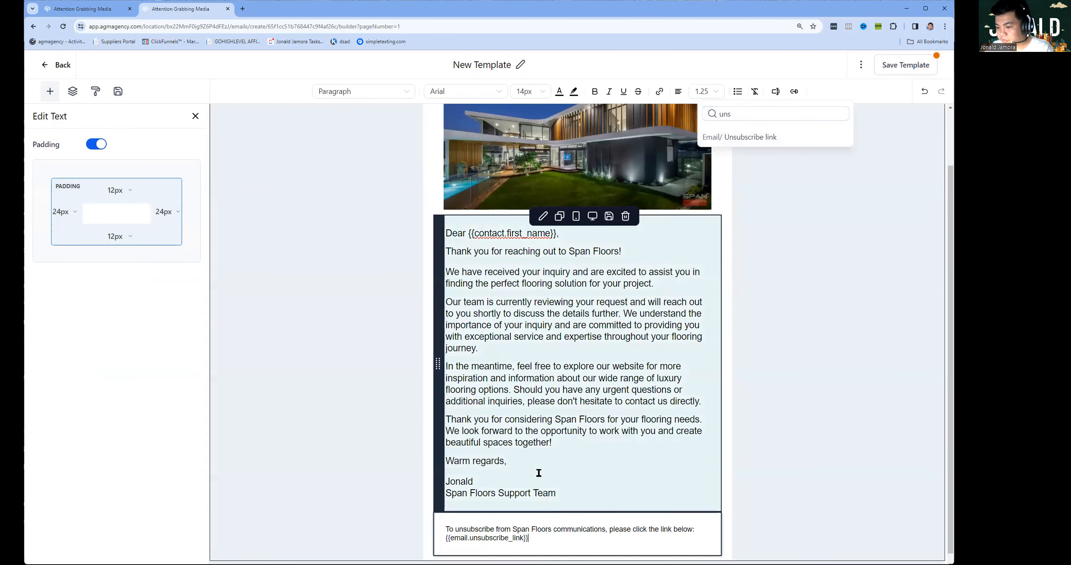
Check the finished footer and select the template name for renaming.
scroll(751, 505, "down", 1)
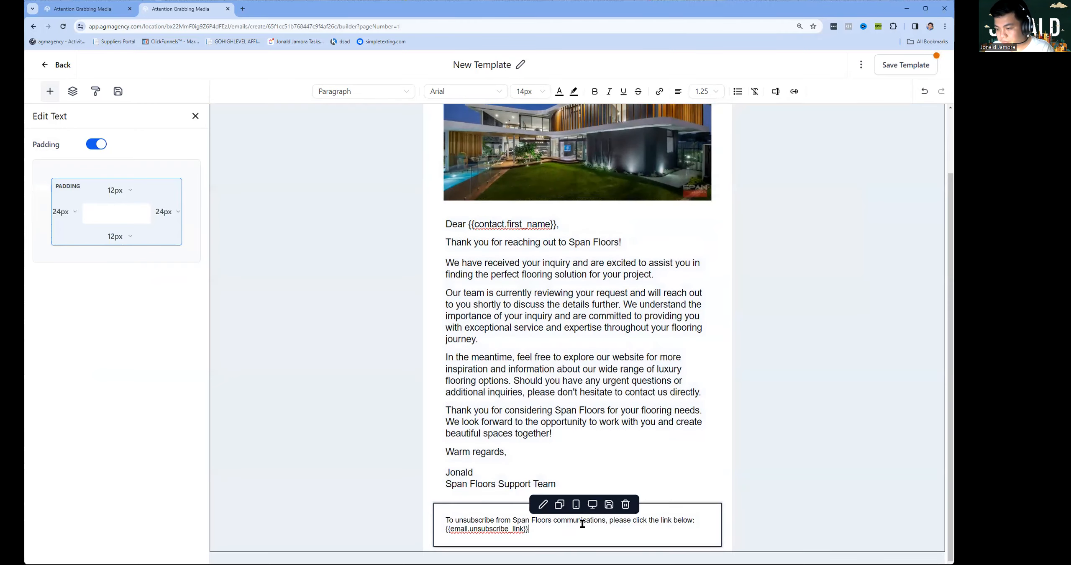
triple_click(569, 532)
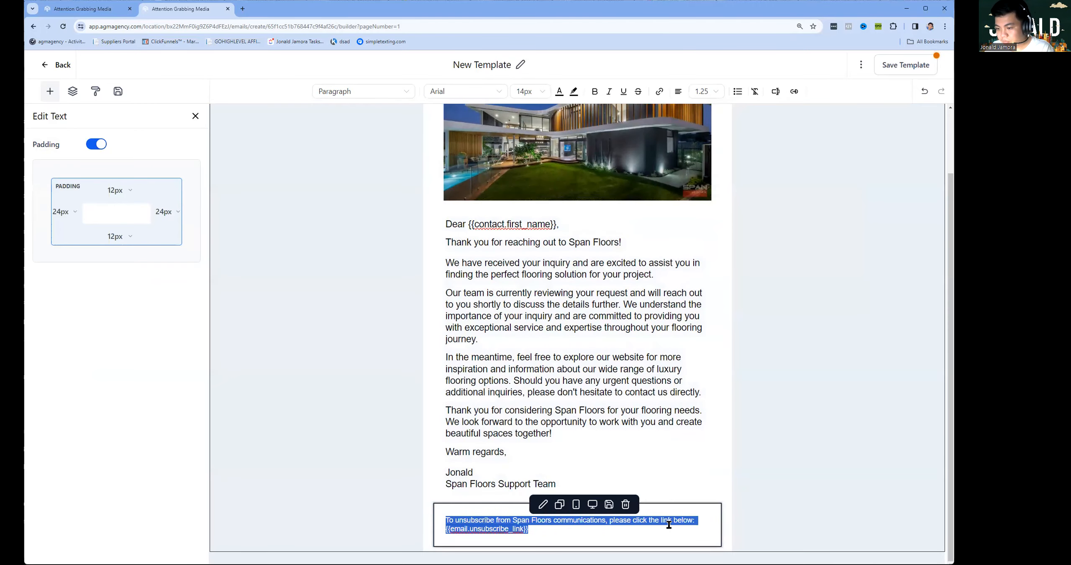
left_click(766, 492)
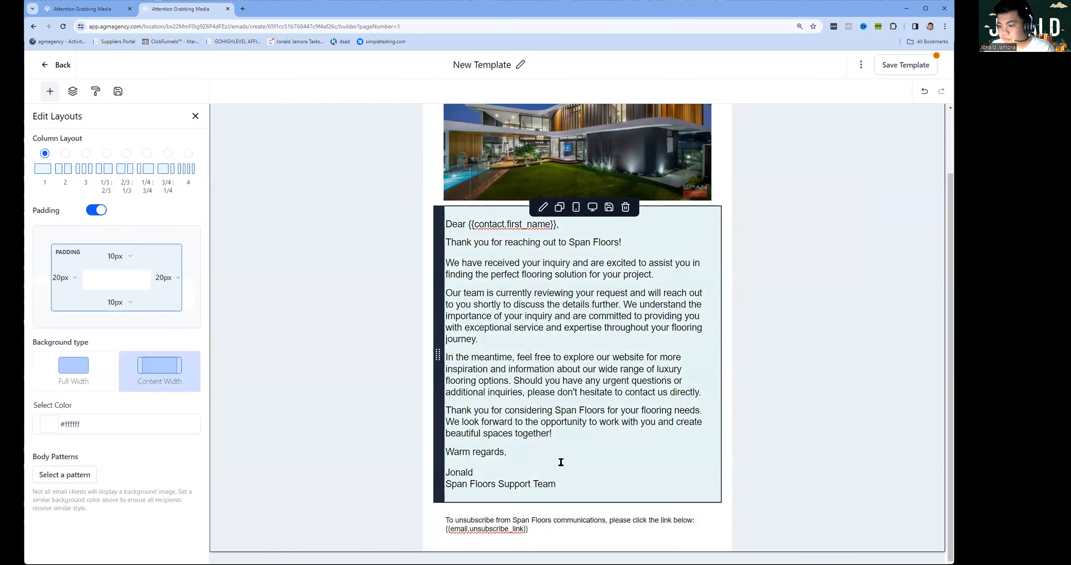
scroll(858, 256, "up", 3)
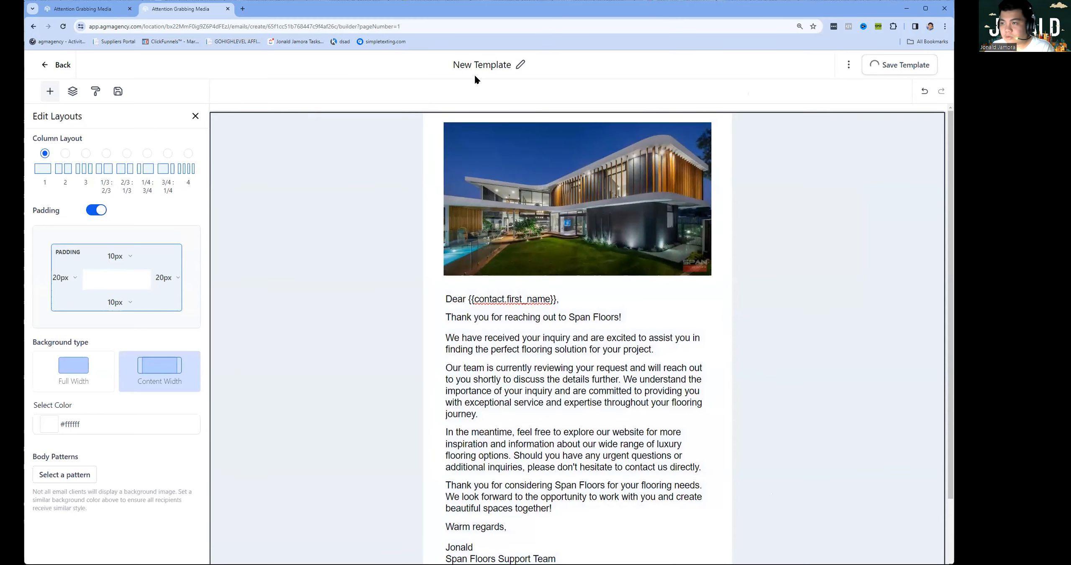
left_click(487, 66)
Rename the template to 'SPAN FLOORS DEMO EMAIL', save it and leave the email editor.
type("SPA")
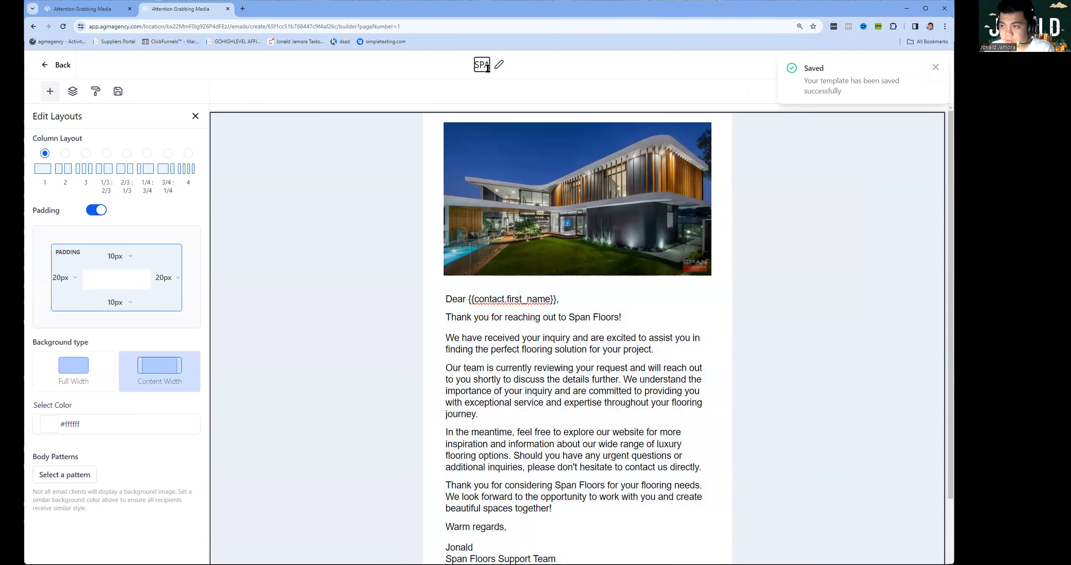
type("N FLOORS DEMO EMAIL")
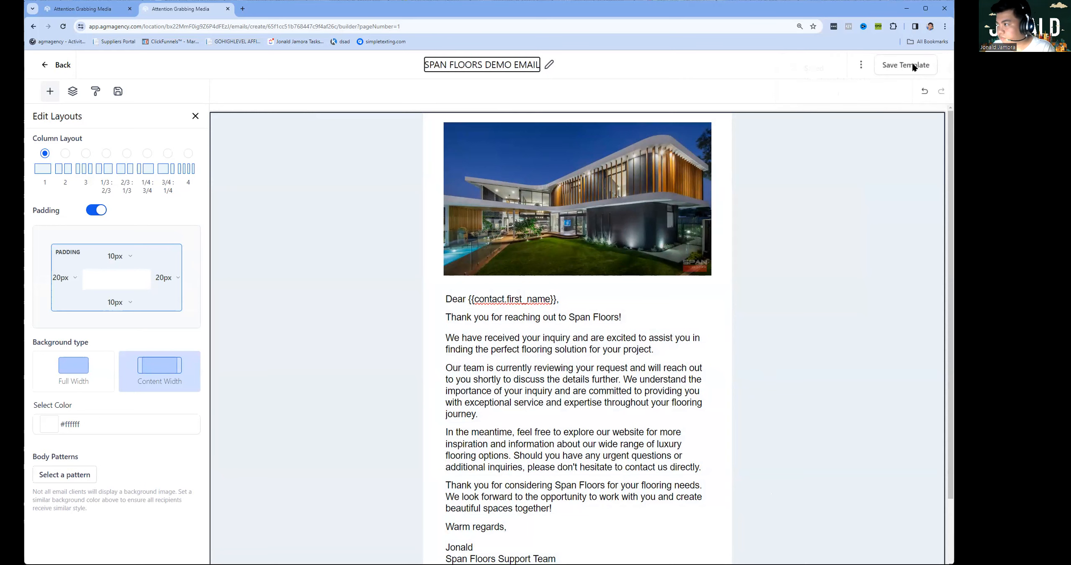
left_click(919, 66)
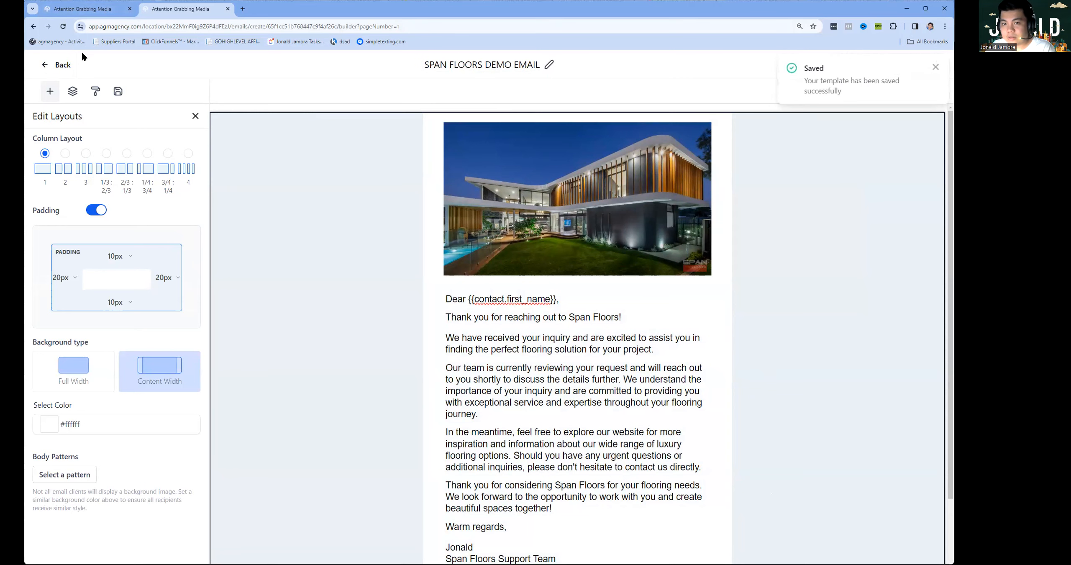
left_click(62, 66)
Go to the Automation workflow list and start creating a new workflow.
left_click(105, 9)
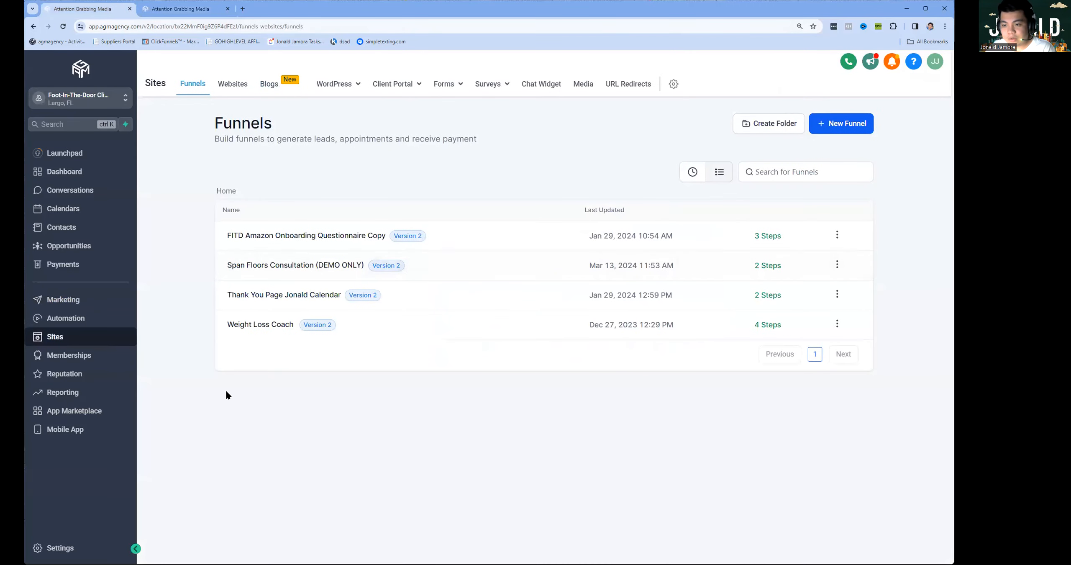
left_click(108, 323)
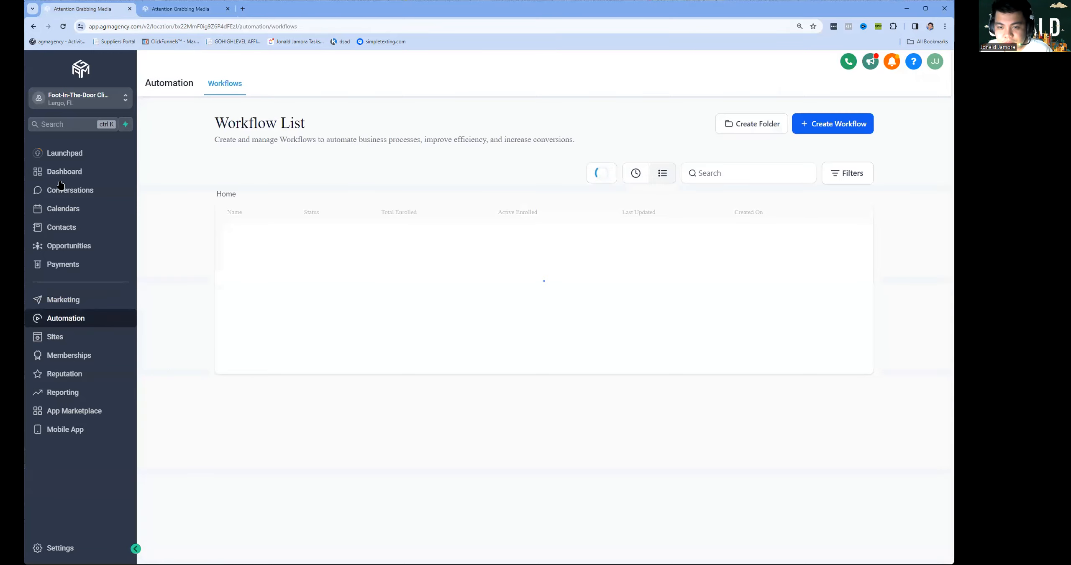
left_click(836, 125)
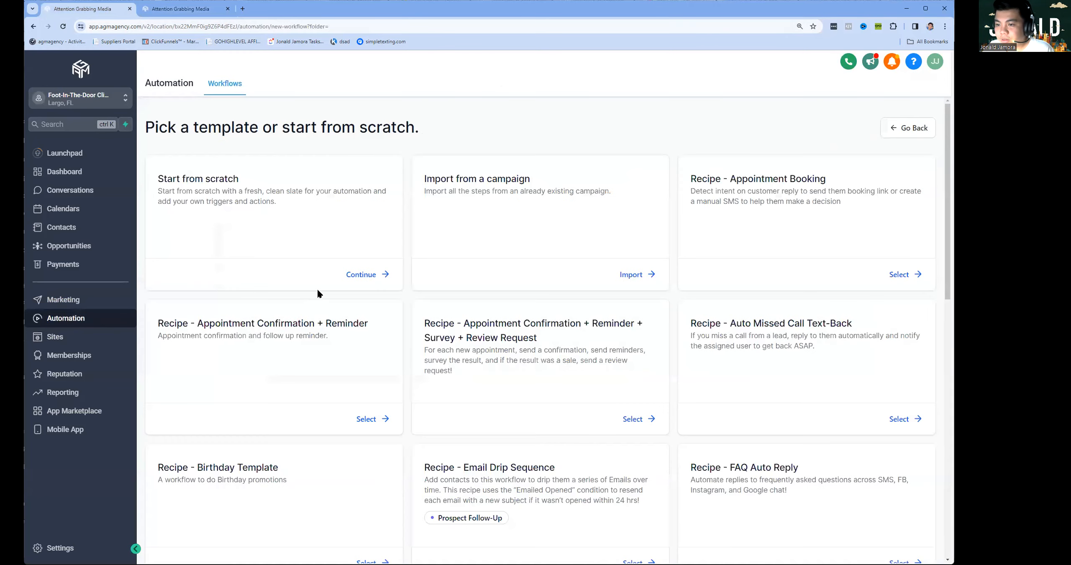
Start a blank workflow and name it 'Span Floors Booking Automations (DEMO ONLY)'.
left_click(360, 274)
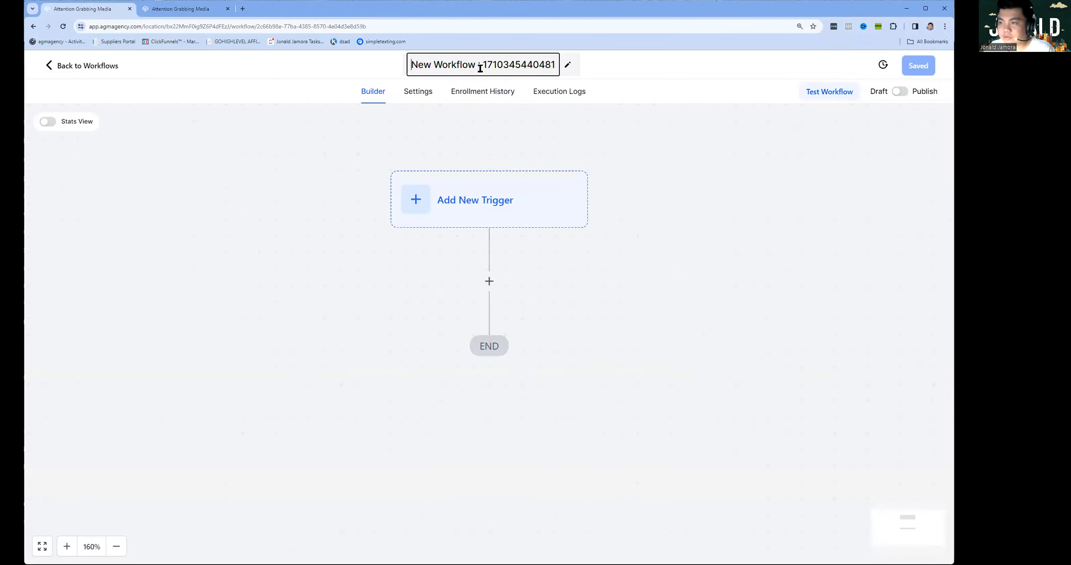
left_click(481, 68)
type("Spa")
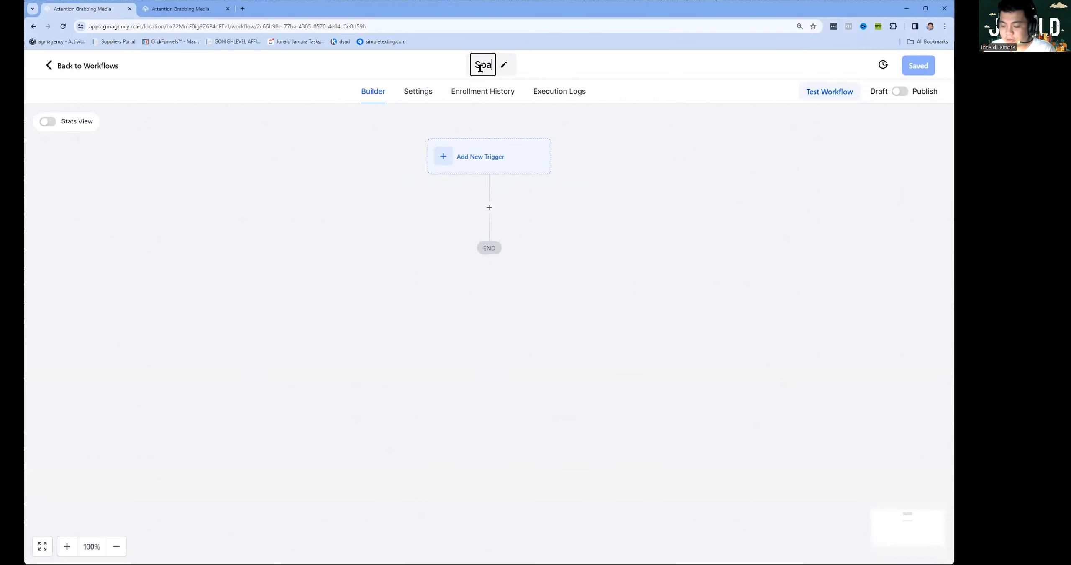
type("n Floors E")
key("BackSpace")
type("Cal")
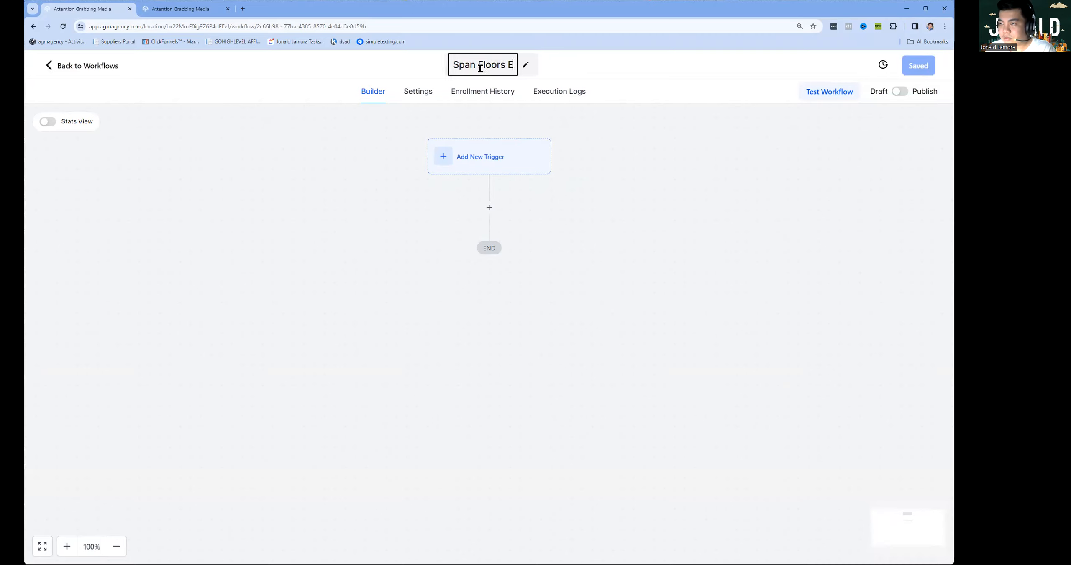
type("Booking C")
key("BackSpace")
type("Automat")
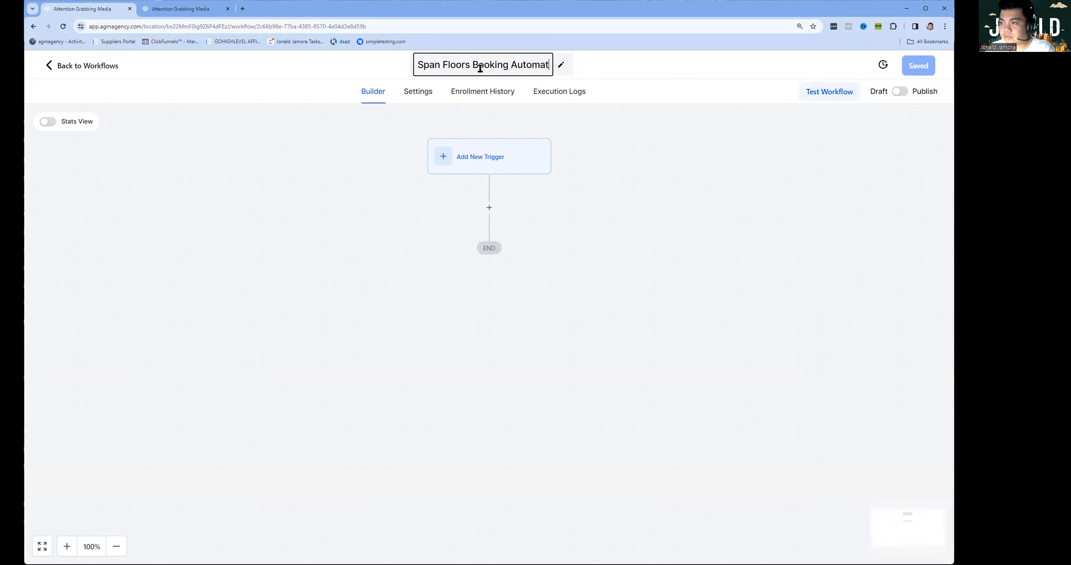
type("ions (DEMOO")
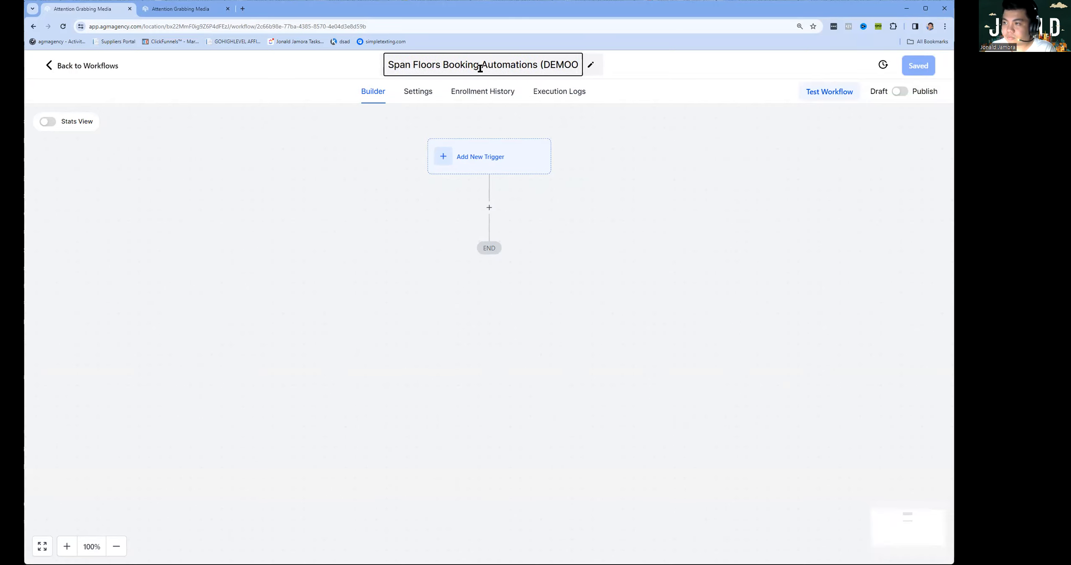
key("BackSpace")
type("ONLY")
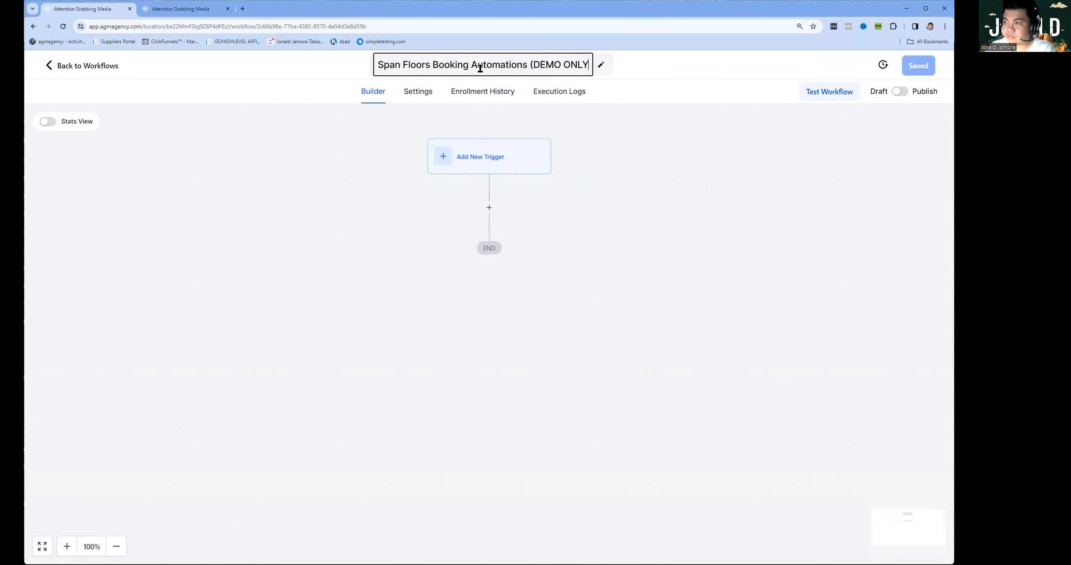
type(")")
left_click(531, 135)
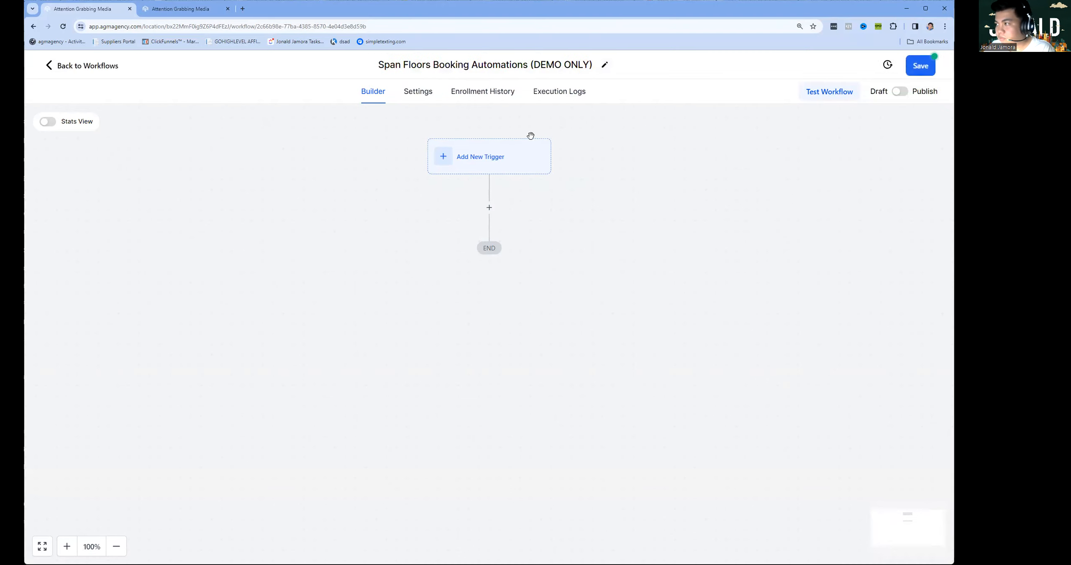
Search 'appo' and pick the Customer Booked Appointment trigger.
left_click(488, 172)
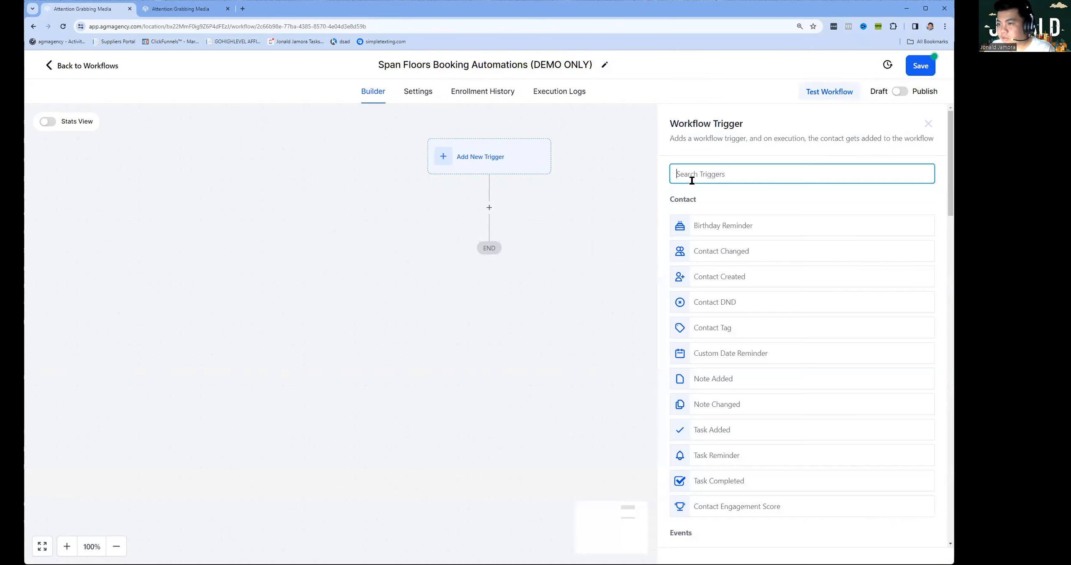
type("Fo")
key("BackSpace")
type("calen")
key("ctrl+a")
type("appo")
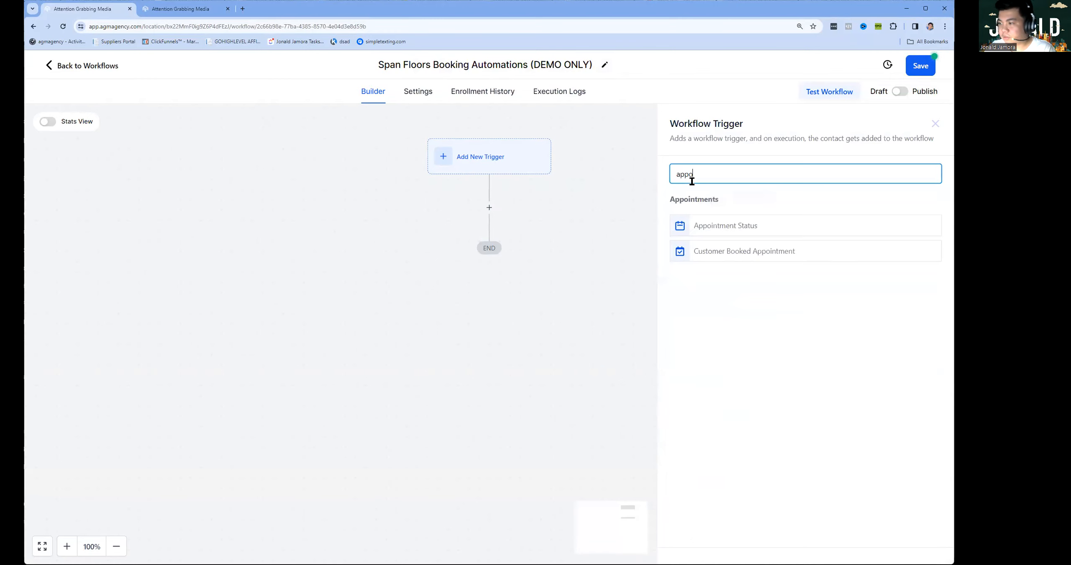
left_click(776, 253)
Filter the trigger to the Span Floors (DEMO) calendar and save it.
left_click(540, 277)
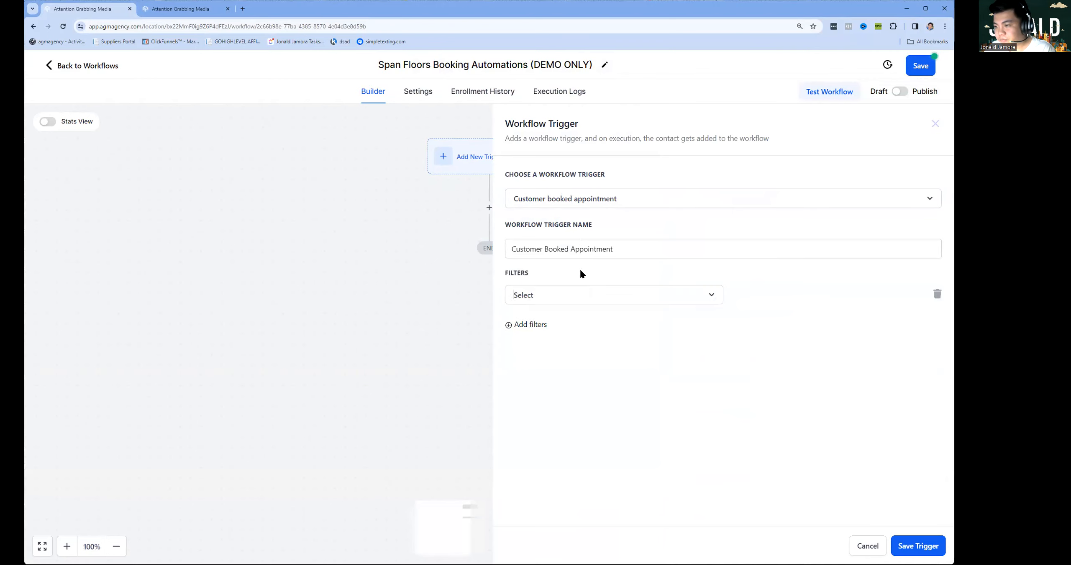
left_click(589, 294)
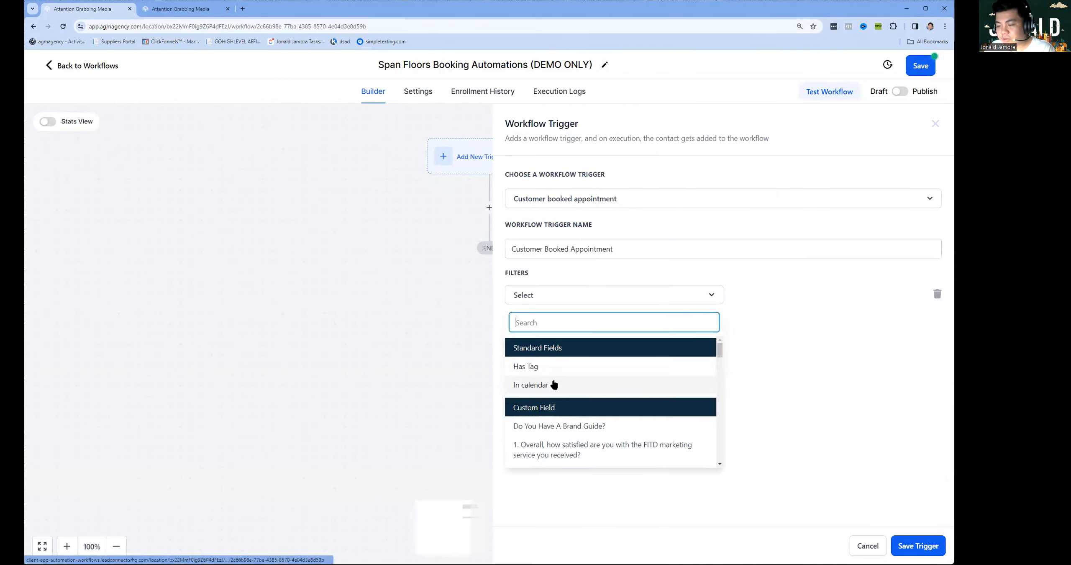
left_click(554, 385)
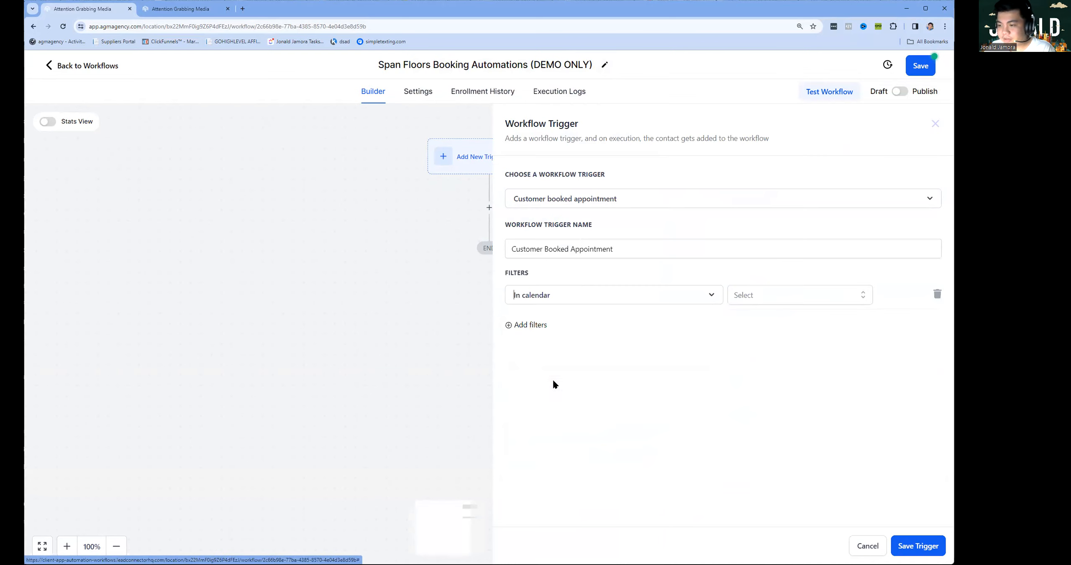
left_click(785, 295)
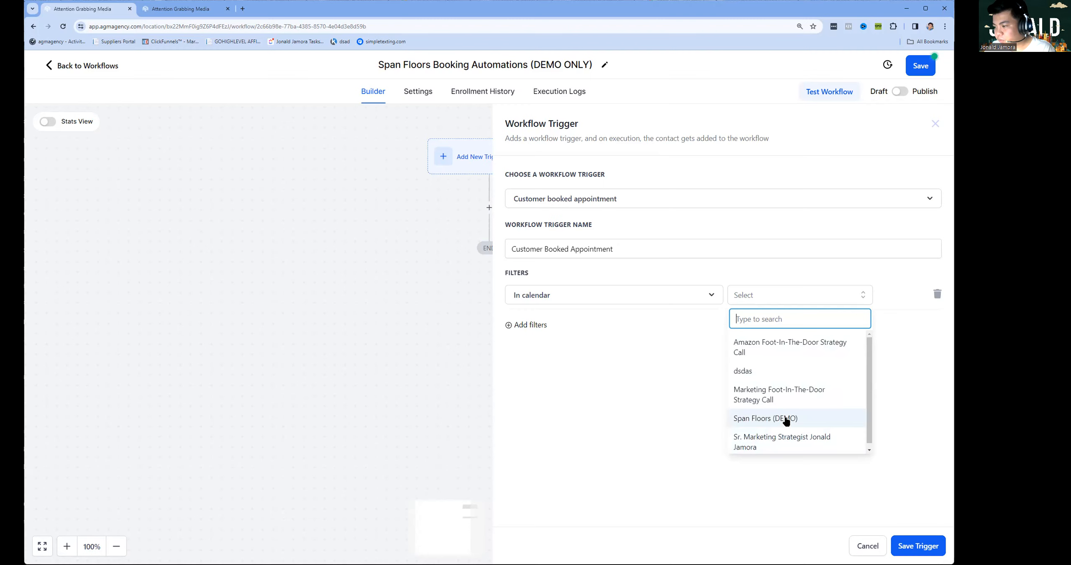
left_click(783, 419)
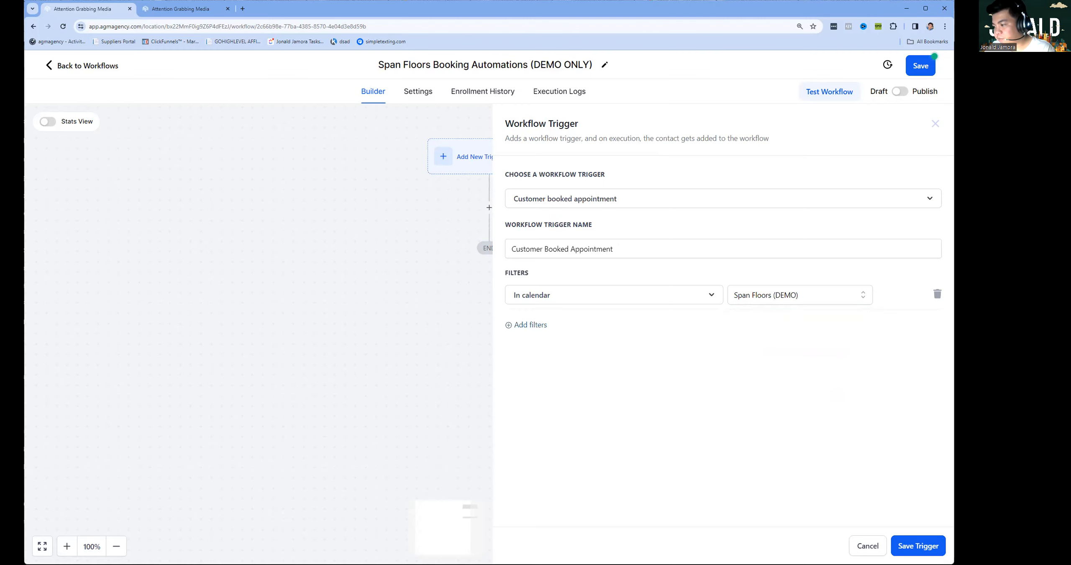
left_click(924, 545)
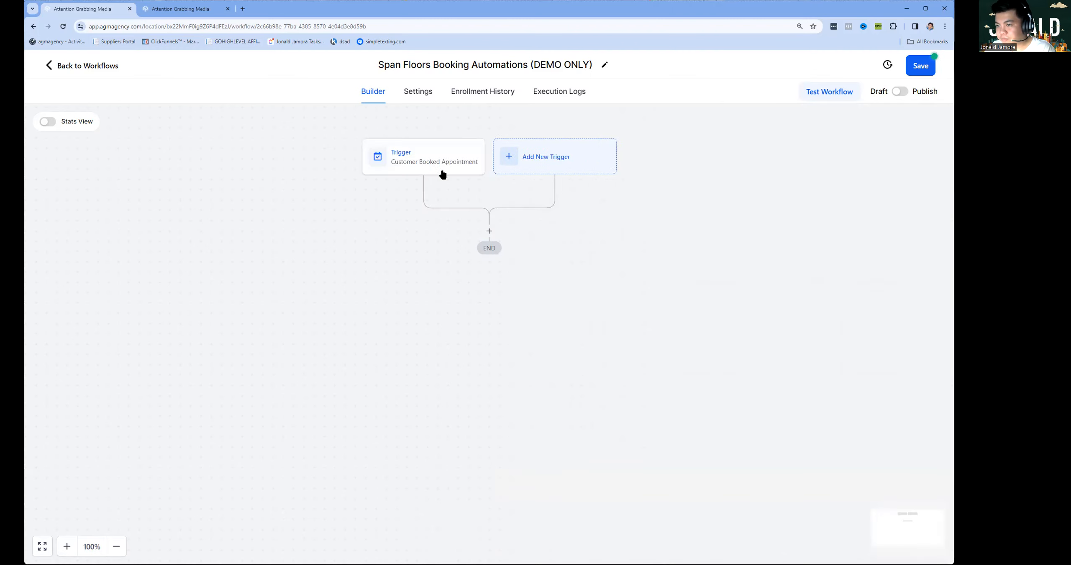
Add an Add Tag step applying the new tag 'Span Floors DEMO TAG ONLY'.
left_click(489, 230)
type("tag")
left_click(712, 210)
left_click(702, 239)
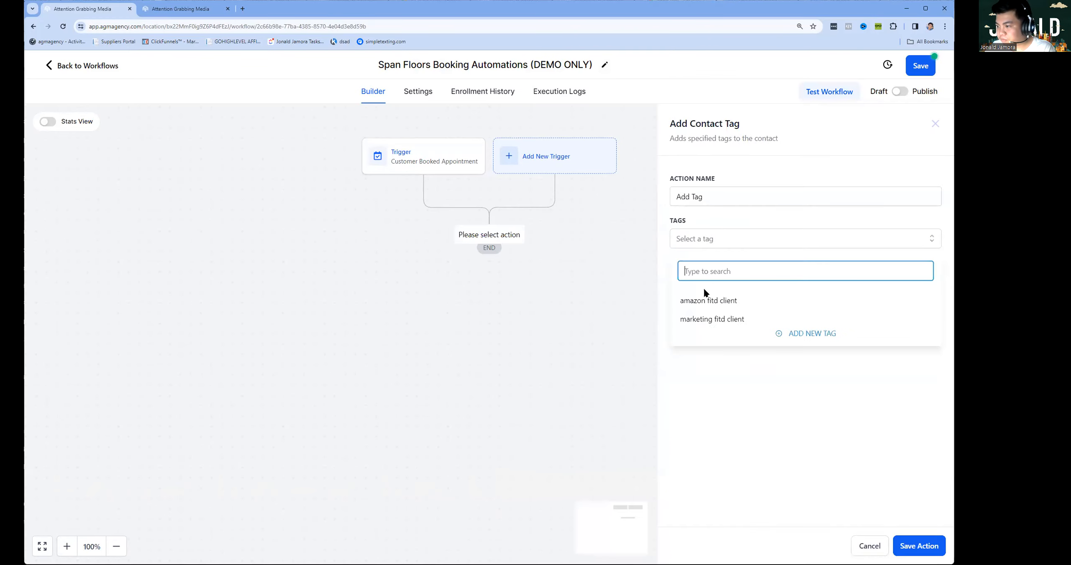
type("Span Floors DEMO TAG ONLY")
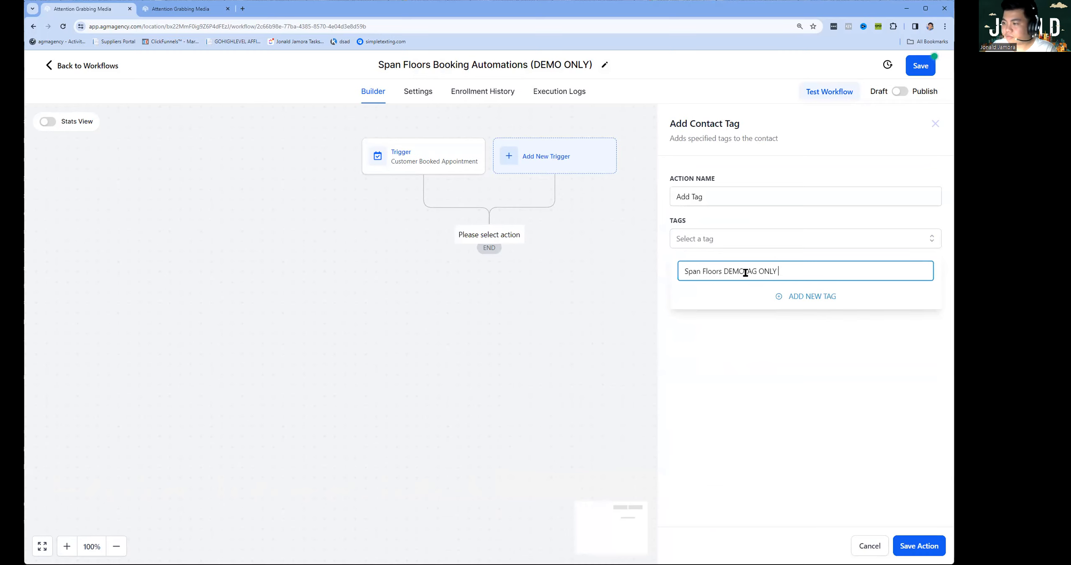
key("ctrl+a")
left_click(810, 295)
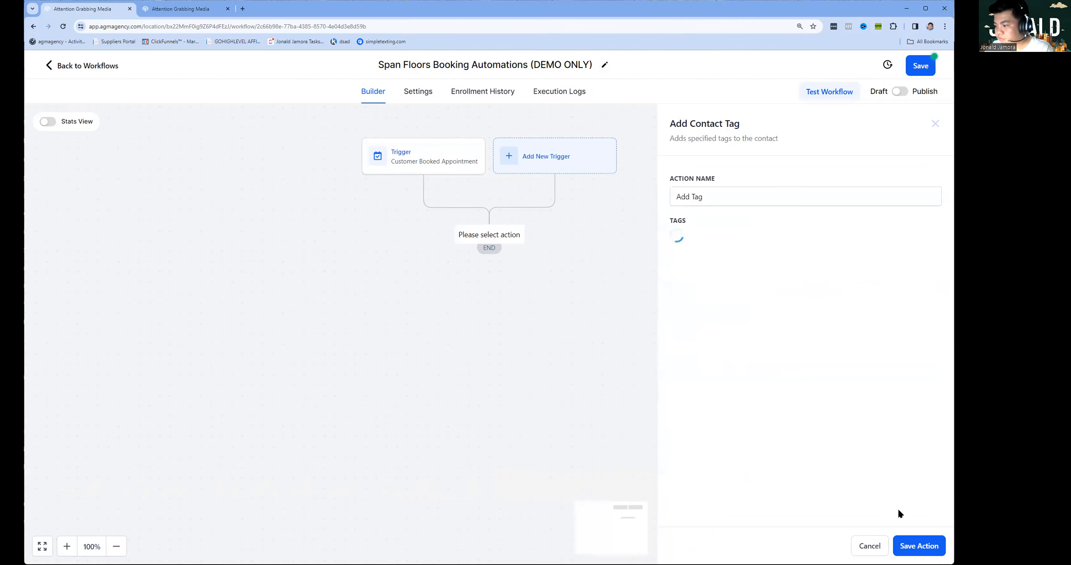
left_click(918, 545)
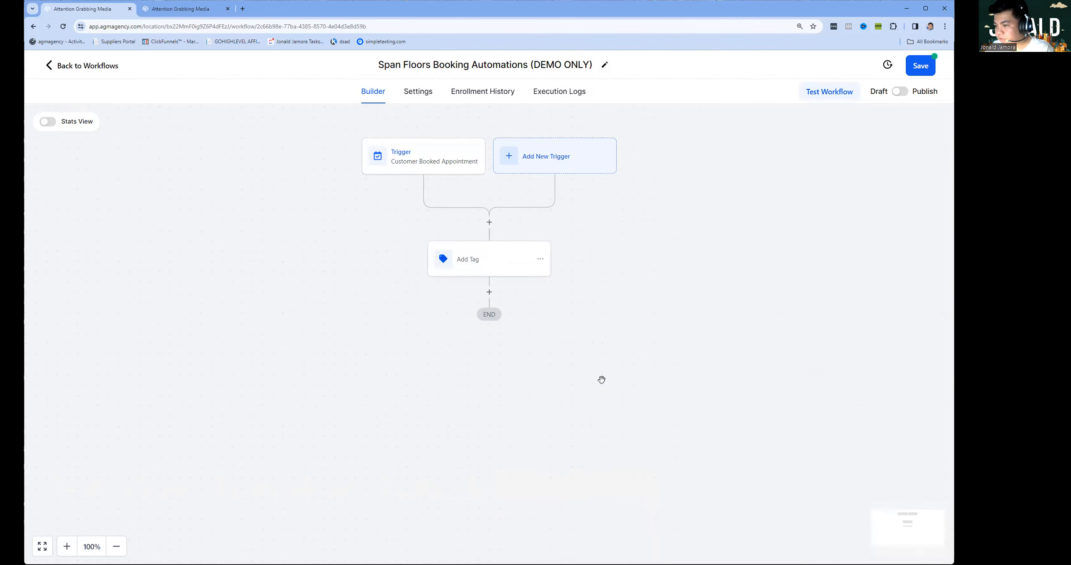
Add a Send Email action using the SPAN FLOORS DEMO EMAIL template.
left_click(489, 292)
type("A")
key("BackSpace")
type("email")
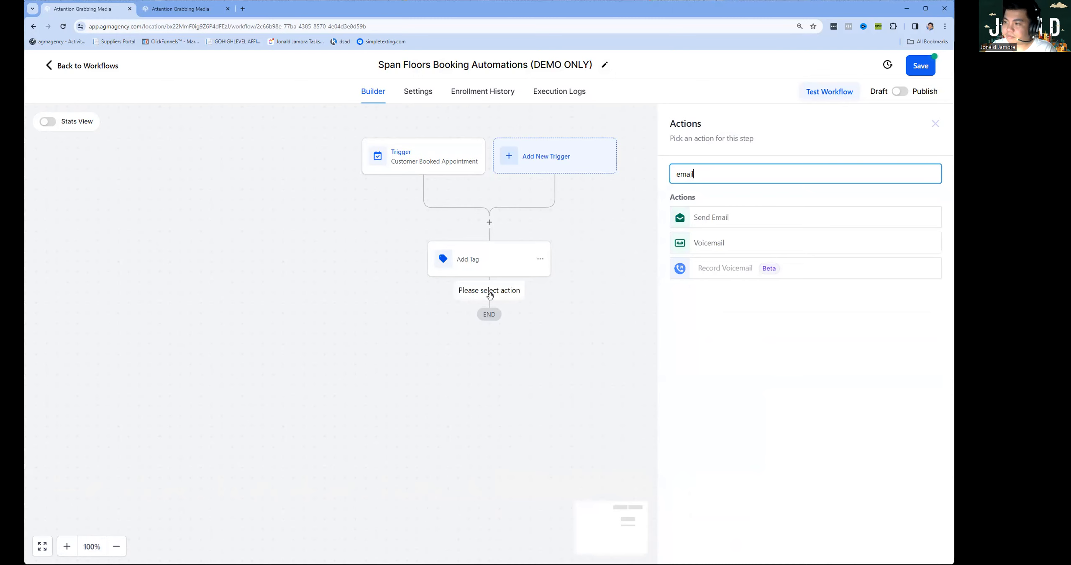
left_click(715, 217)
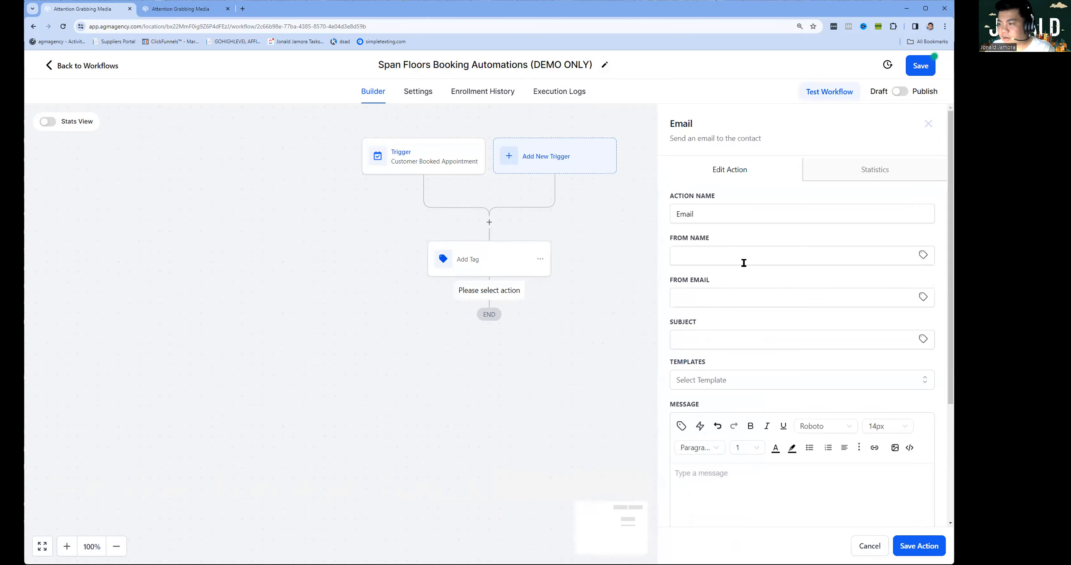
left_click(774, 382)
scroll(856, 228, "down", 1)
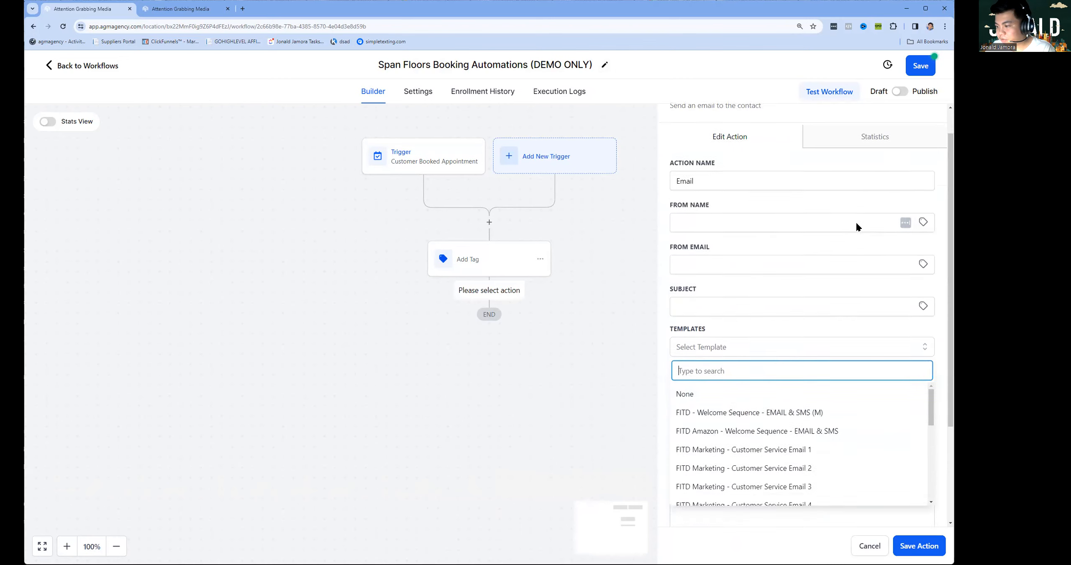
scroll(857, 227, "down", 2)
scroll(801, 360, "down", 8)
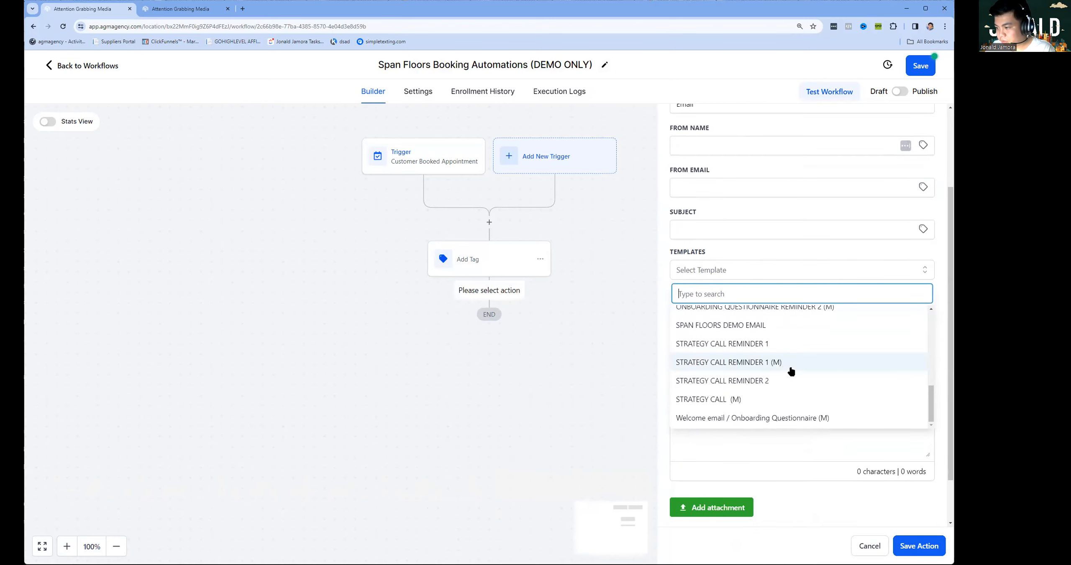
left_click(754, 325)
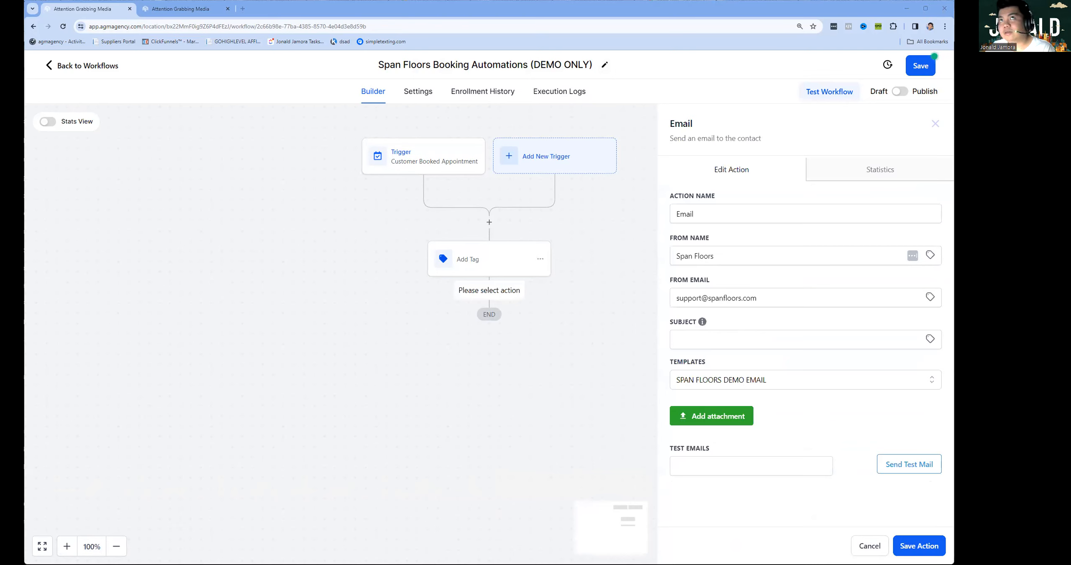
Paste in the email subject line and save the client email step.
left_click(734, 341)
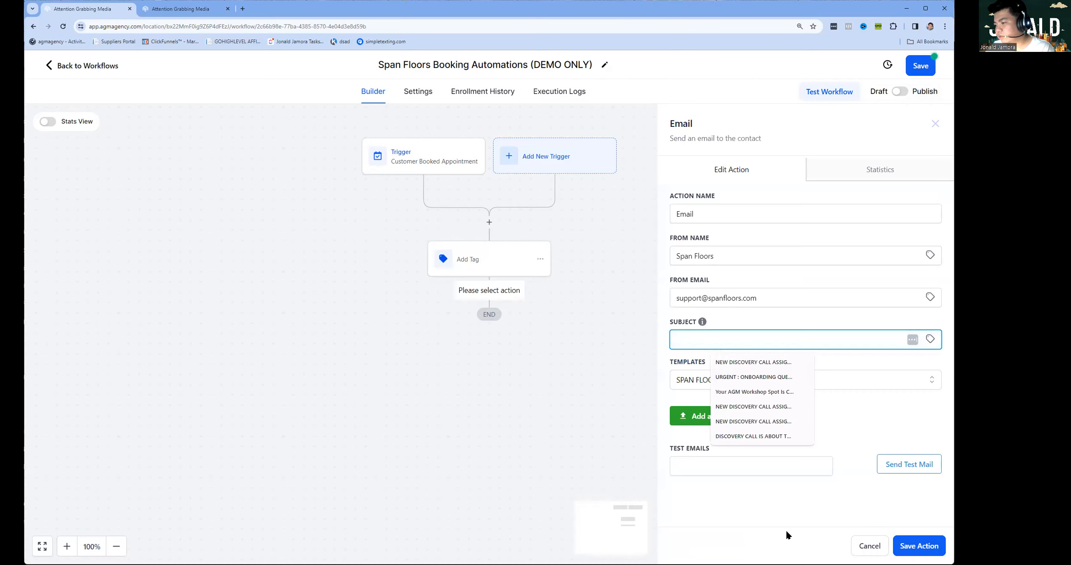
type("Your Span Floors Inquiry Received!")
left_click(787, 529)
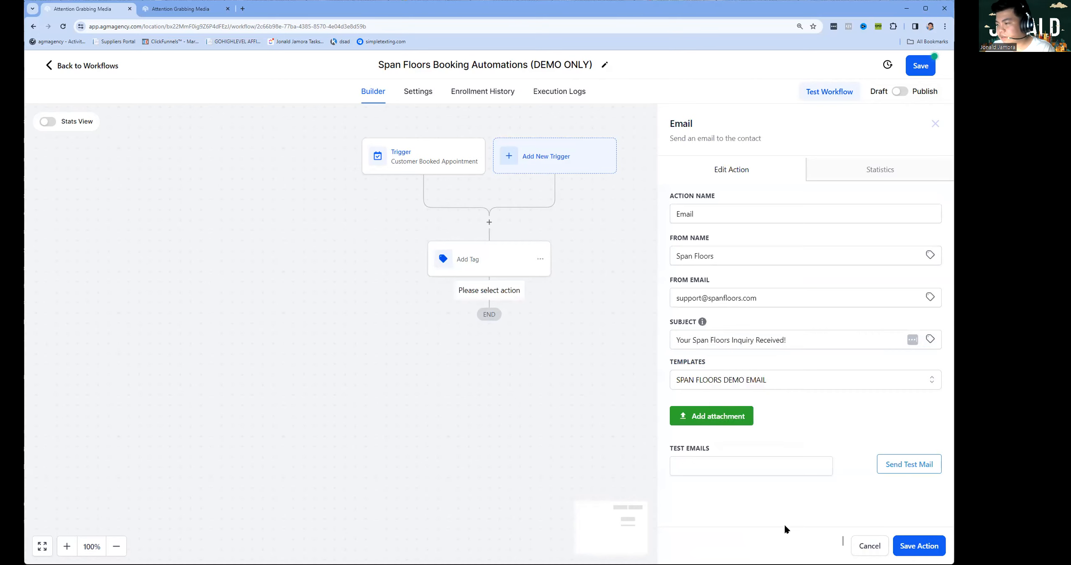
left_click(911, 546)
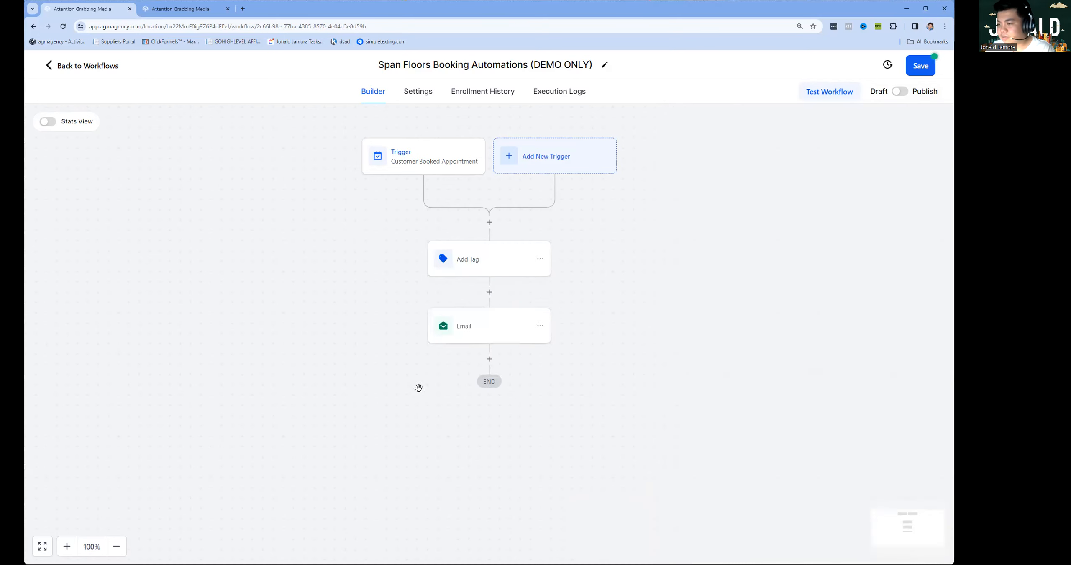
Add an Internal Notification step after the email, set to type Email.
left_click(488, 357)
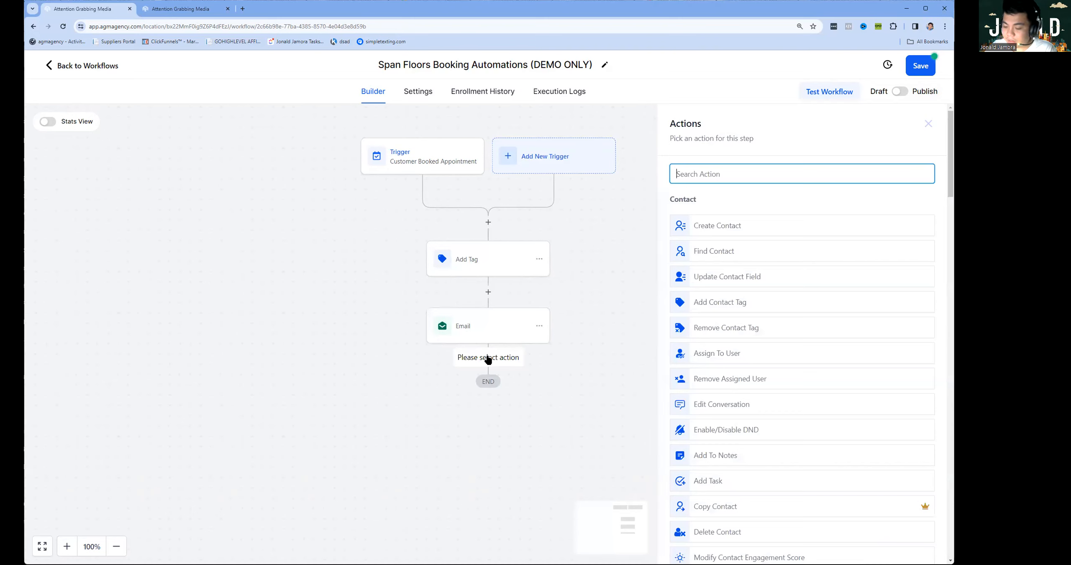
type("Inter")
left_click(736, 224)
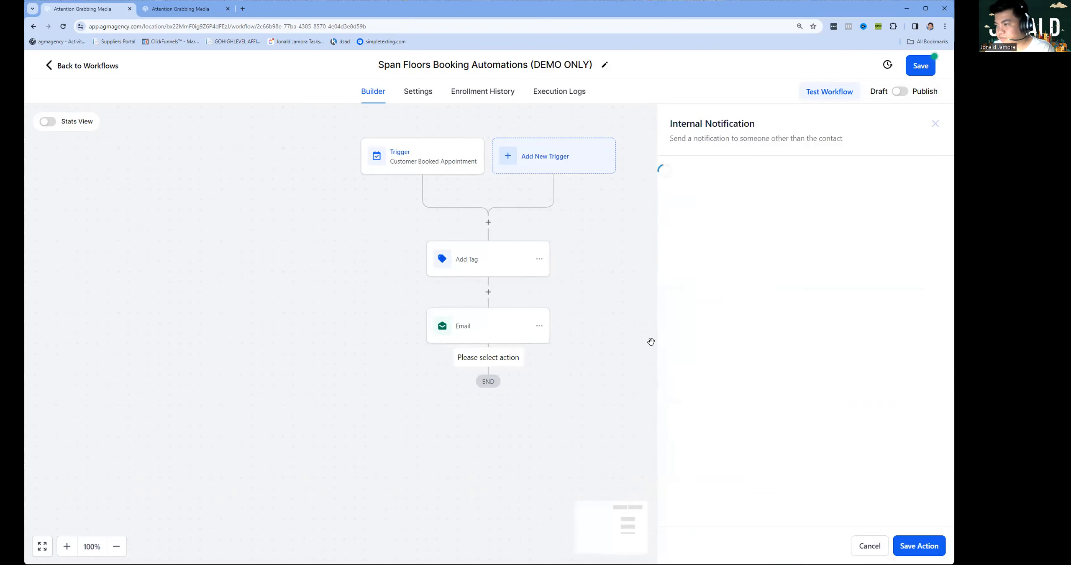
left_click(720, 243)
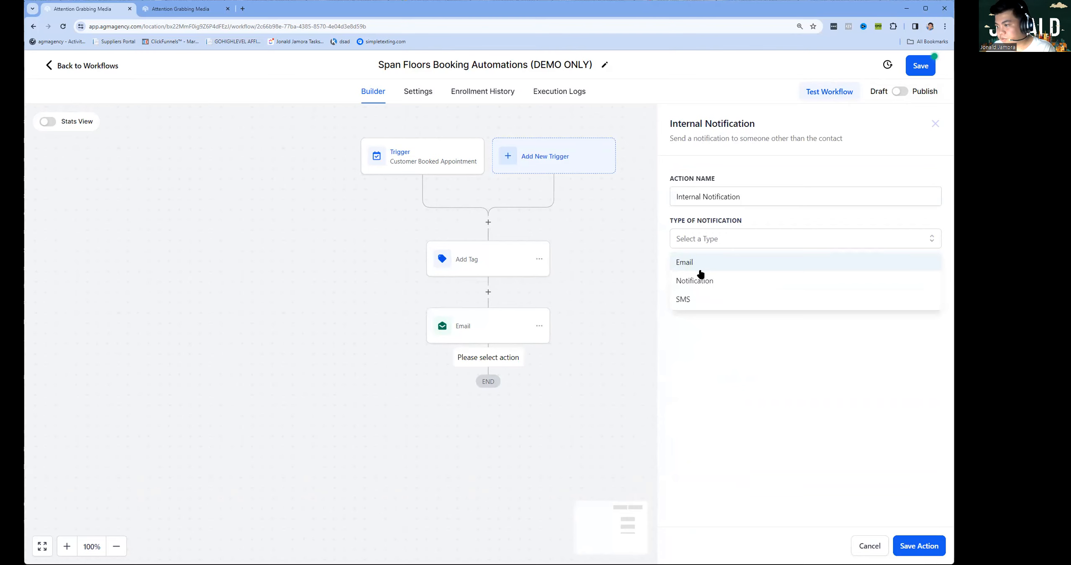
left_click(702, 270)
Set the sender name and agency sender address, and send to a custom recipient address.
left_click(702, 296)
left_click(732, 321)
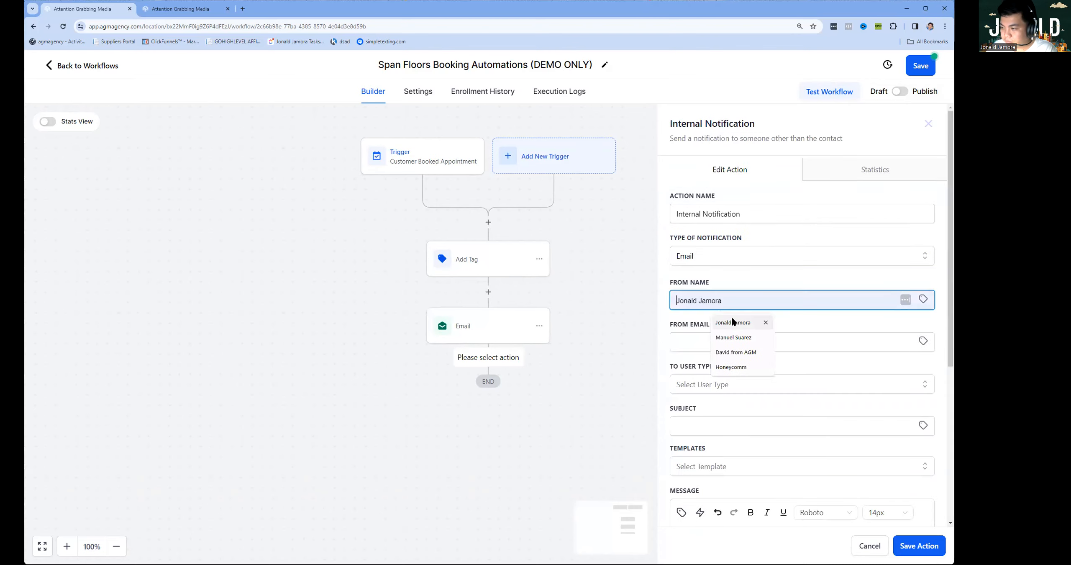
left_click(722, 341)
left_click(745, 403)
left_click(745, 394)
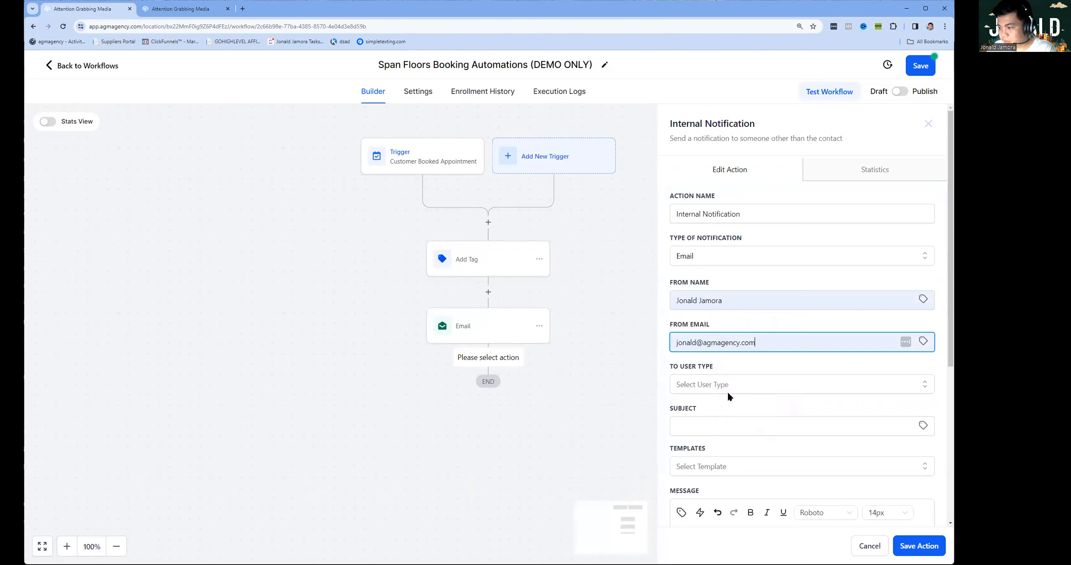
left_click(710, 382)
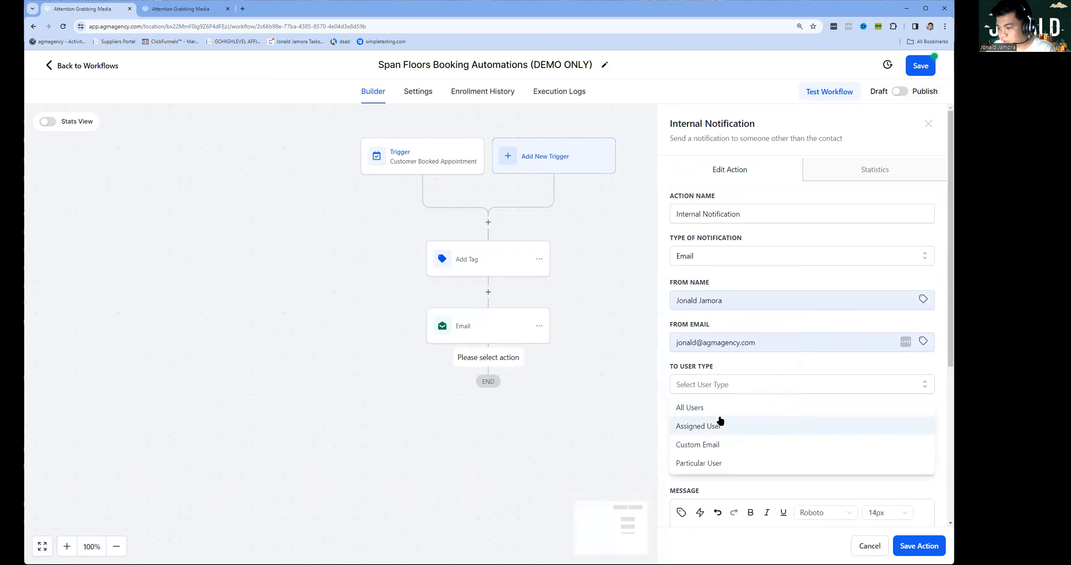
left_click(710, 444)
left_click(707, 423)
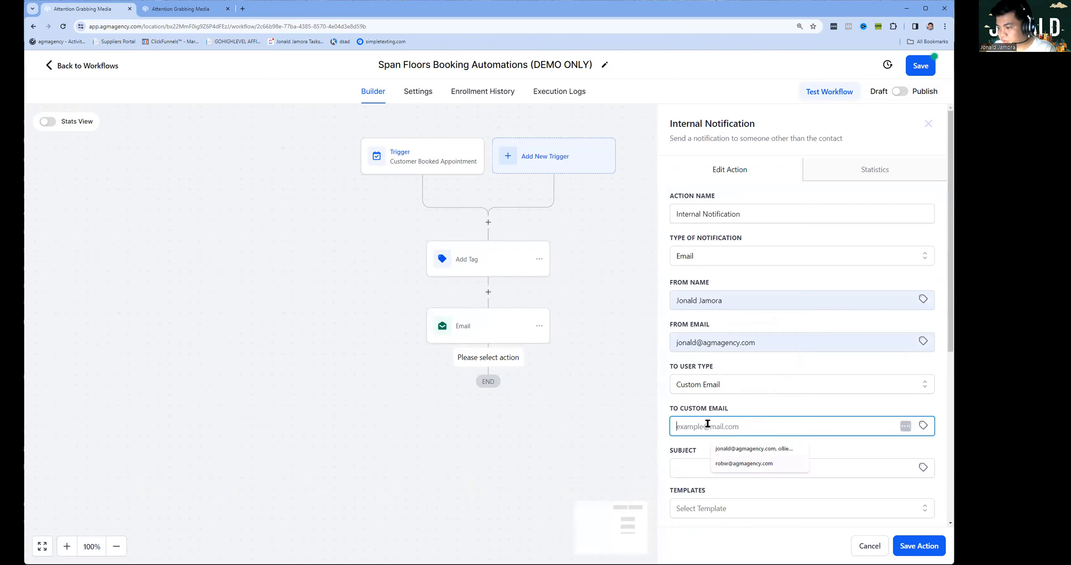
left_click(729, 447)
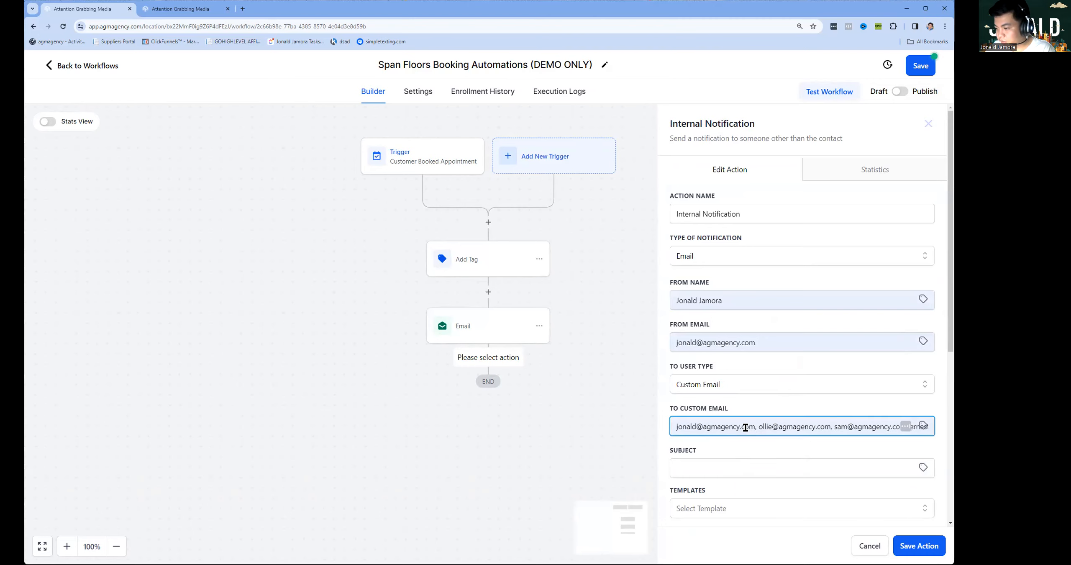
triple_click(764, 426)
key("BackSpace")
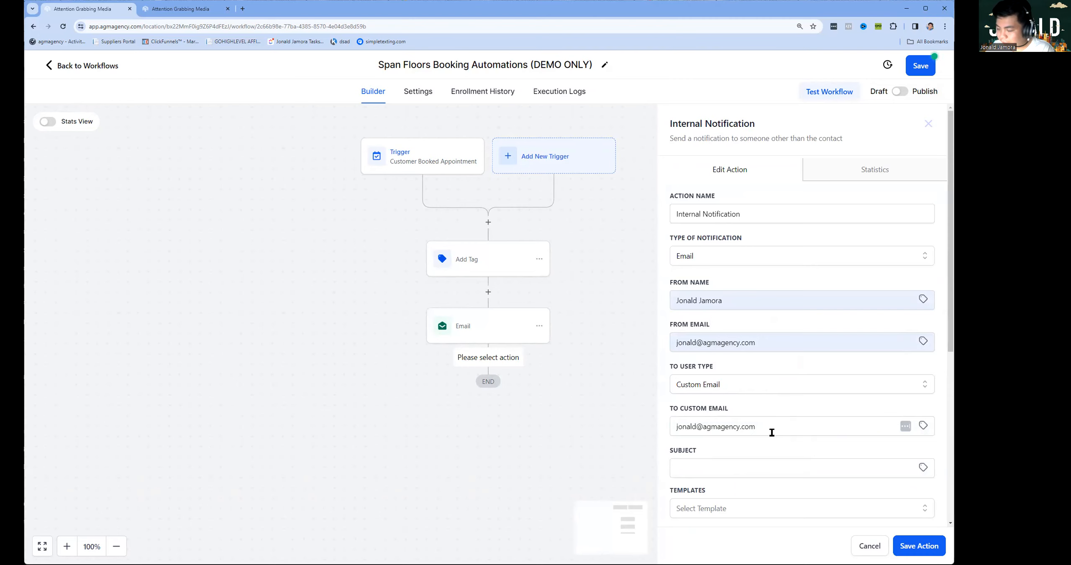
Enter the subject 'NEW LEAD BOOKED CONSULT' and begin the body with a greeting to the staff member.
scroll(766, 377, "down", 5)
left_click(732, 249)
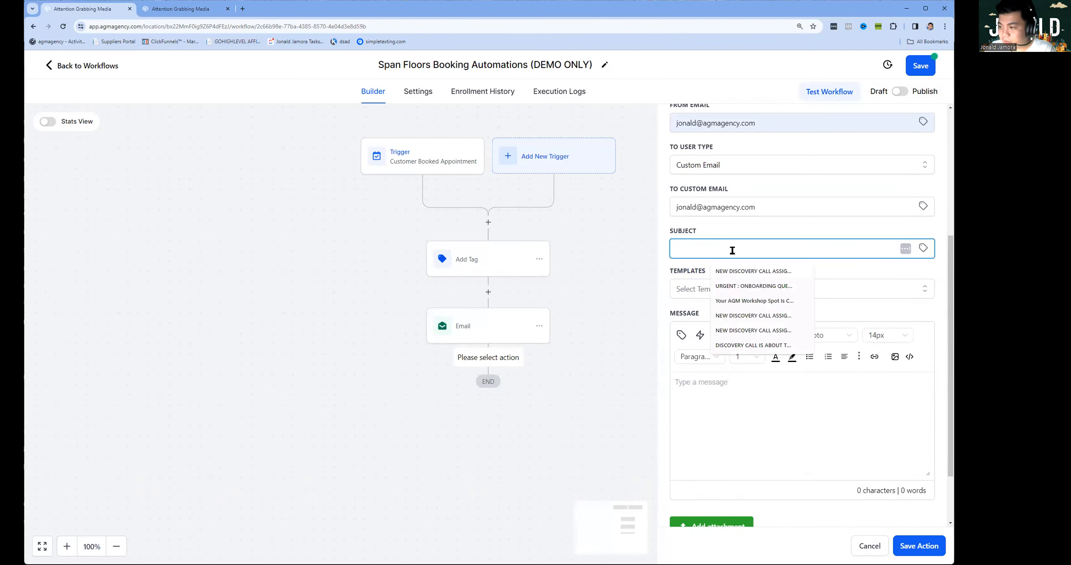
type("NEW LEAD B")
key("BackSpace")
type("BO")
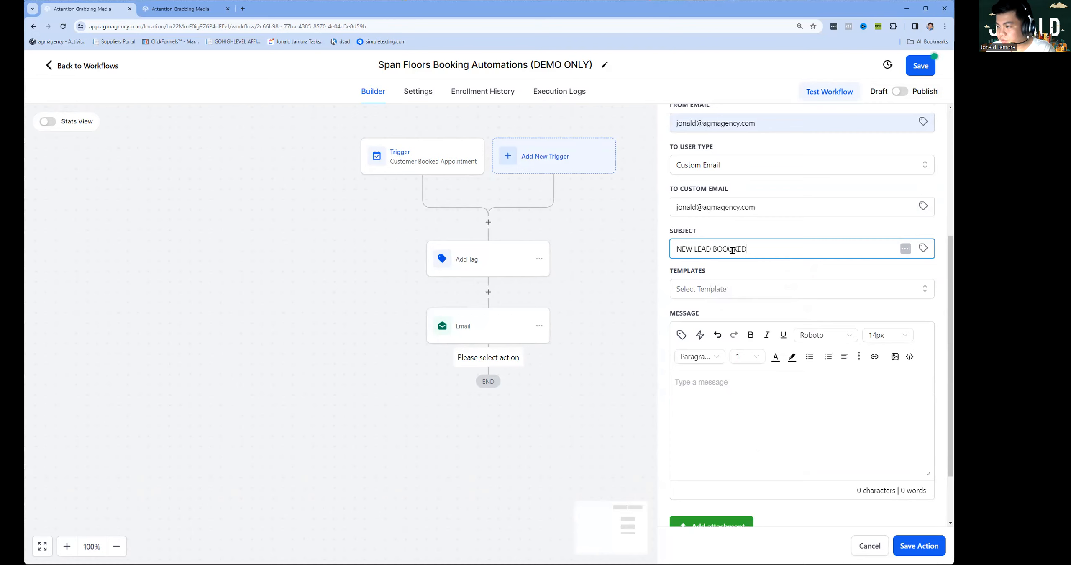
type("OKED CONSULT")
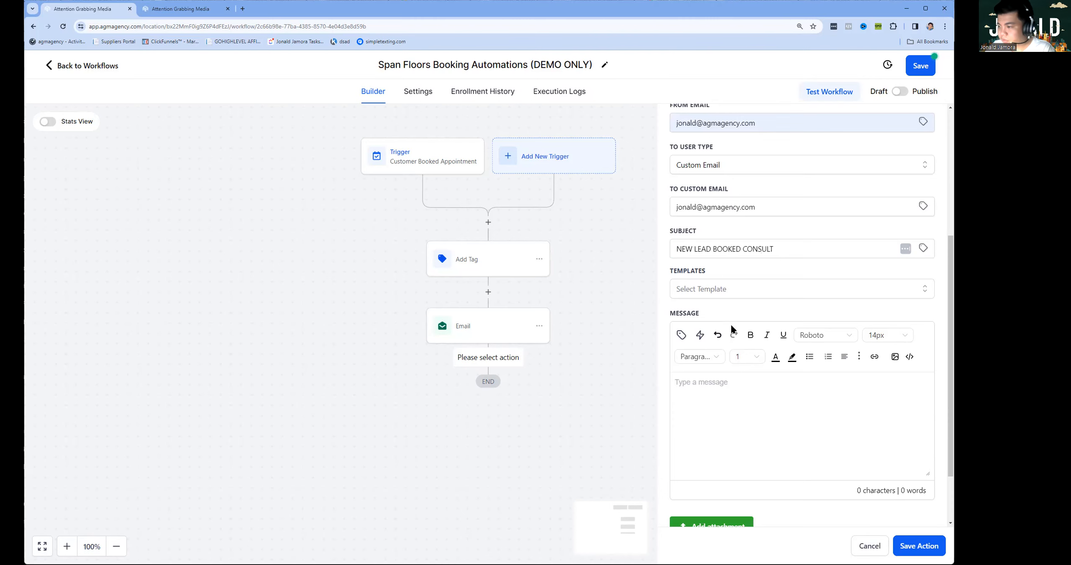
type("Hi Jon")
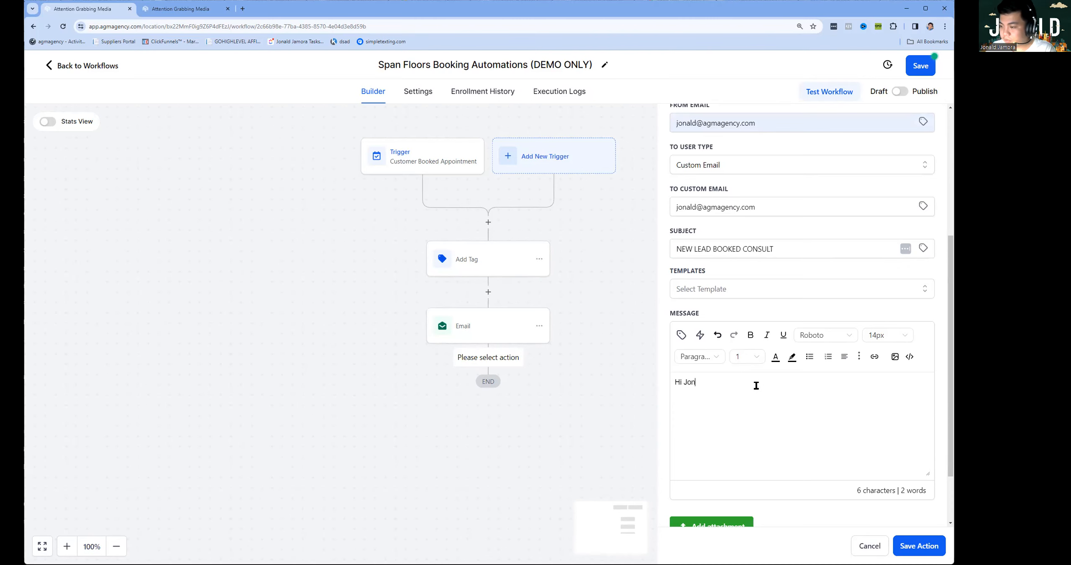
type("ald,")
Add the line saying a new lead has generated a consultation, fixing the typos.
key("Return")
key("Return")
type("A new lea")
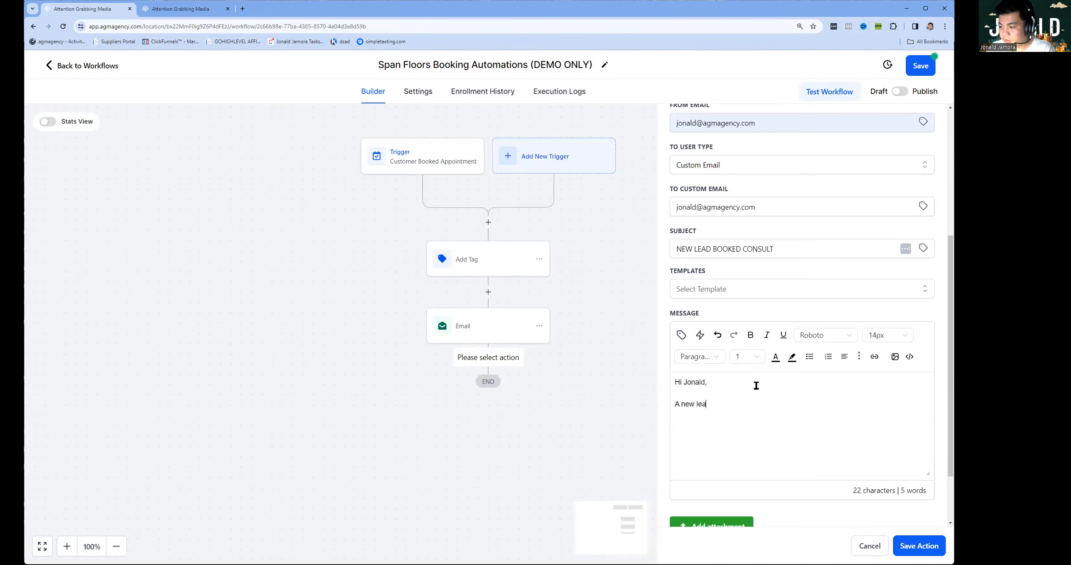
type("d has been gereat")
key("BackSpace")
key("BackSpace")
type("ntehas booked a")
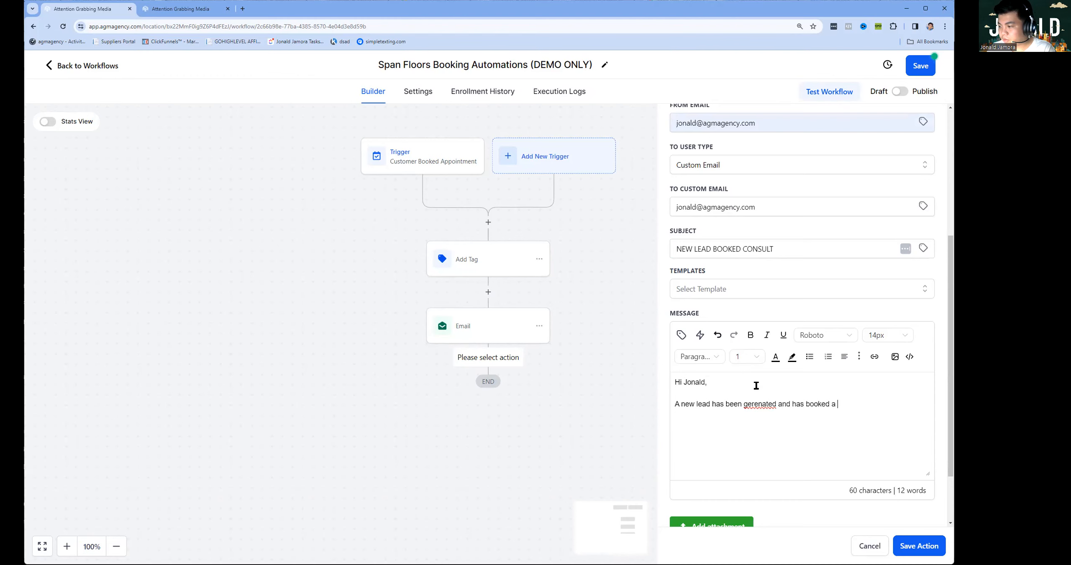
type("nsultaiont")
right_click(754, 401)
left_click(784, 247)
left_click(905, 227)
Add 'Here are the details:' and the labels Name, Email, Phone, Date of Appointment, Additional Details.
type("Here are the details")
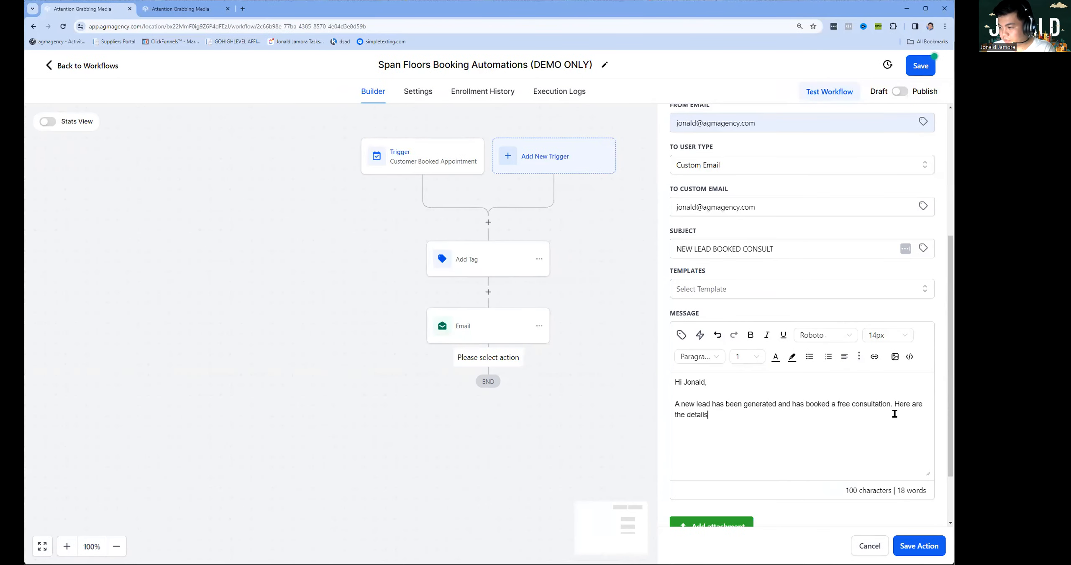
type(":")
key("Return")
key("Return")
type("Na")
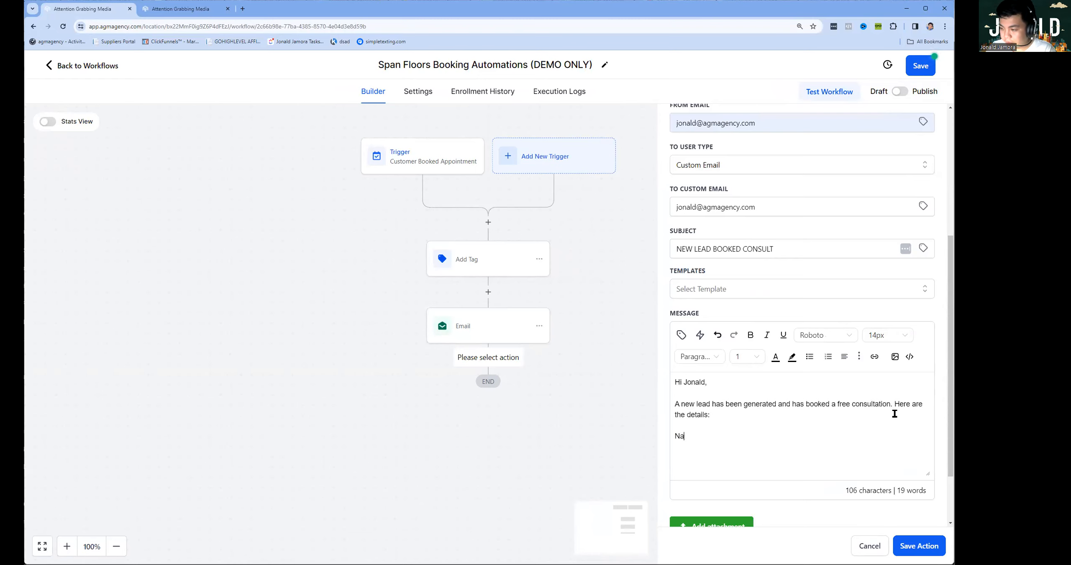
type("me: Email:")
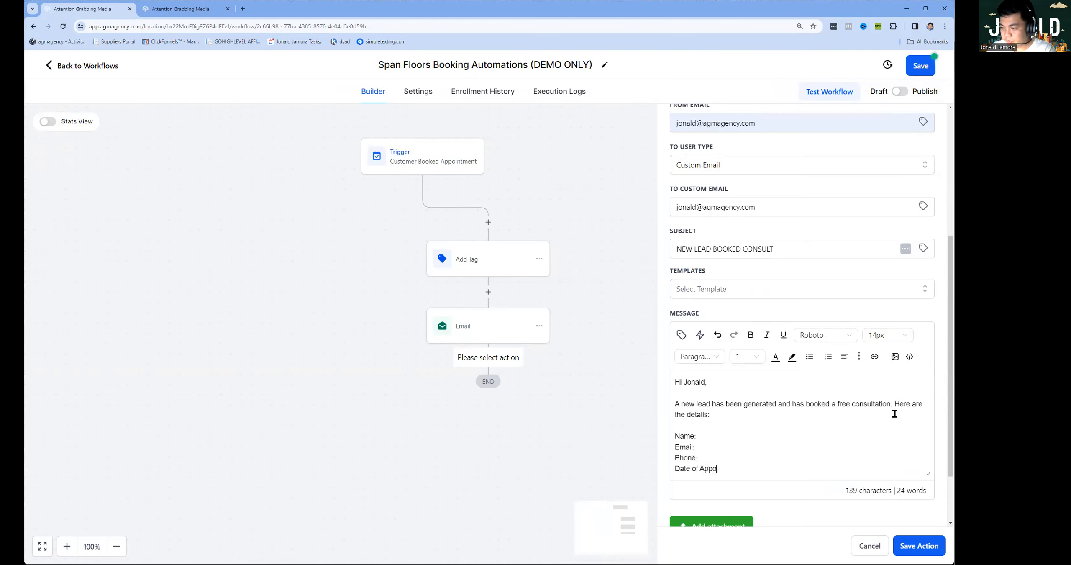
key("Return")
type("Additional Details:")
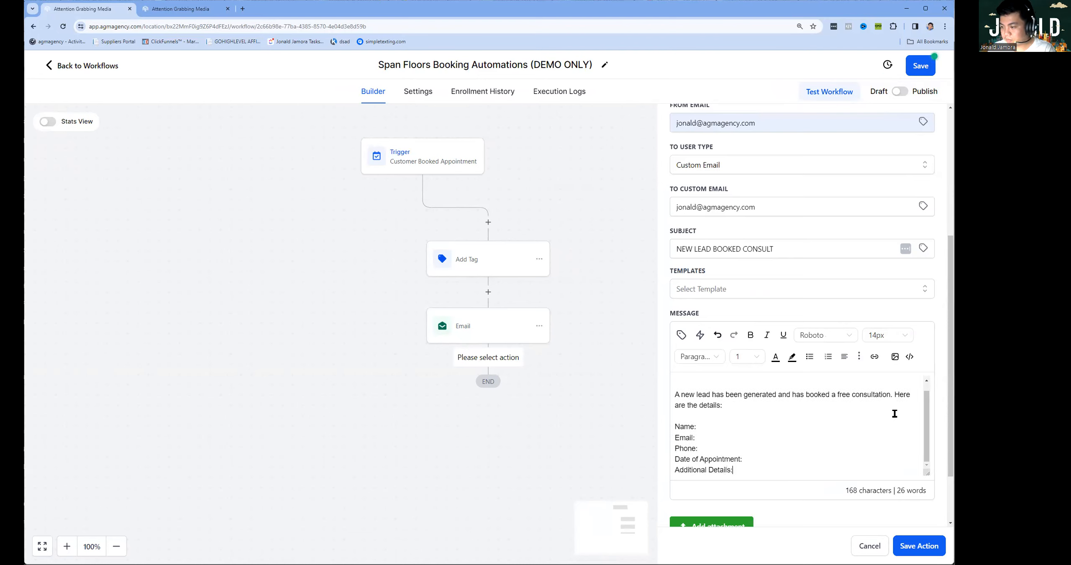
Inspect the message's HTML source view, then close it.
left_click(709, 430)
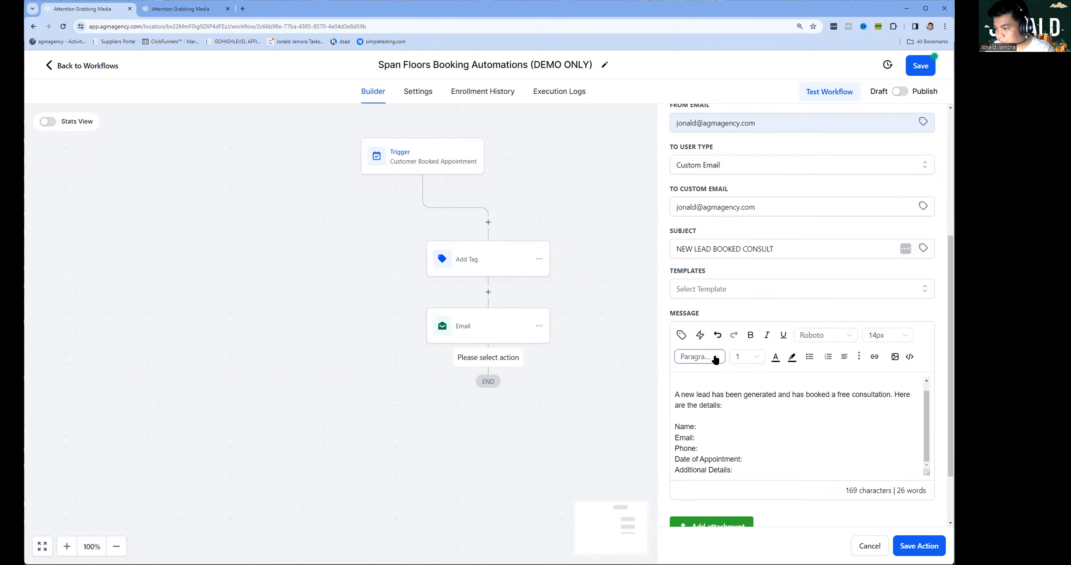
left_click(909, 358)
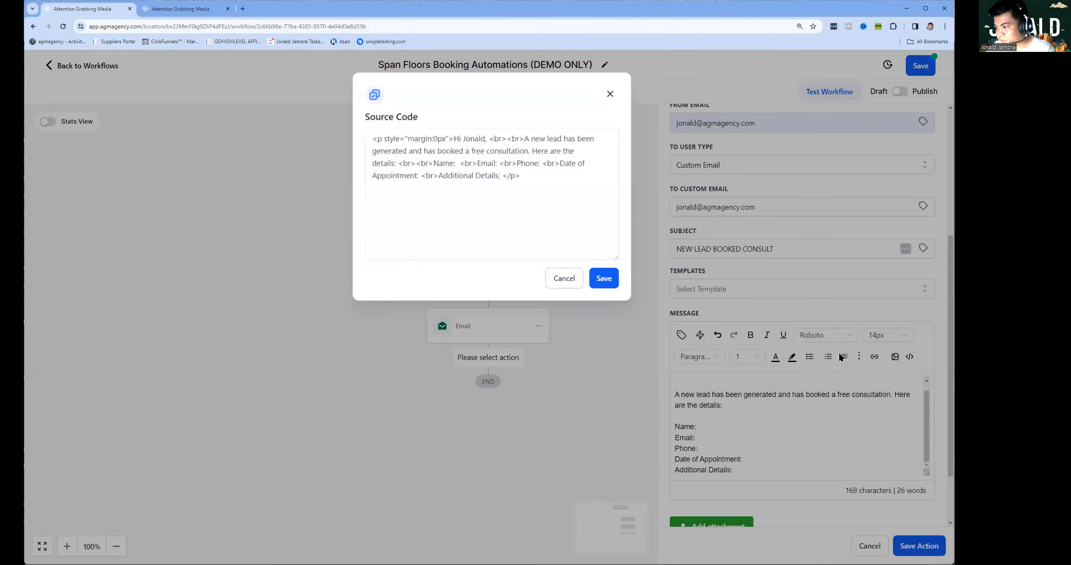
left_click(559, 283)
scroll(879, 444, "down", 2)
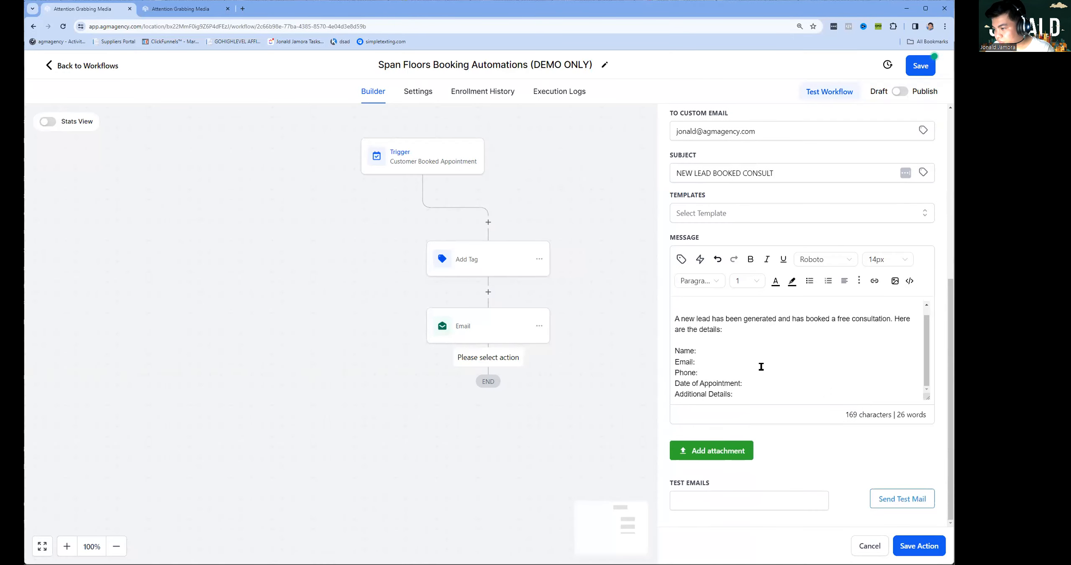
Insert the contact full name, email and phone merge fields after Name, Email and Phone.
left_click(682, 260)
left_click(656, 312)
left_click(678, 330)
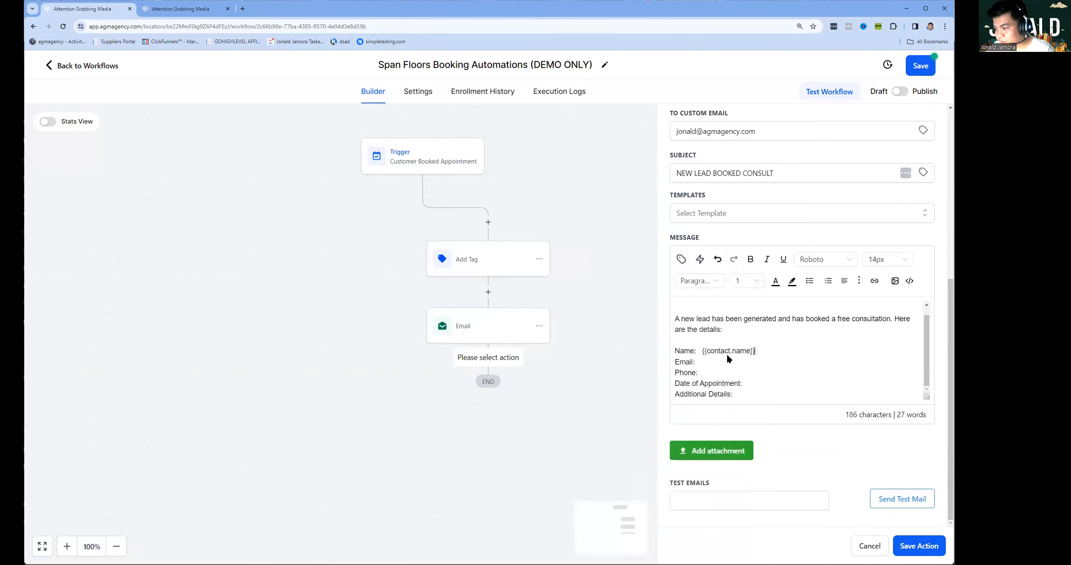
left_click(681, 259)
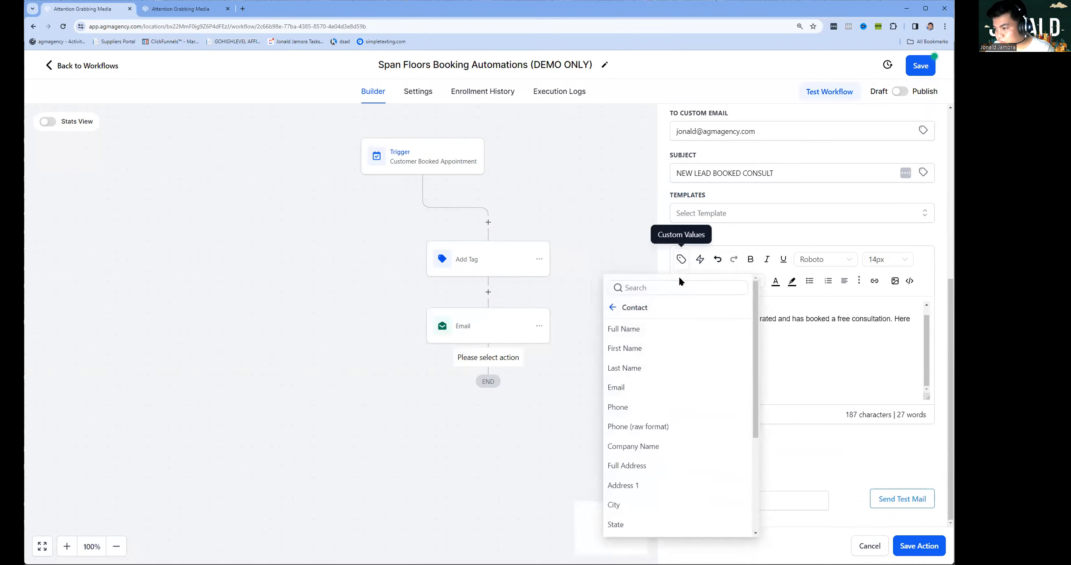
left_click(621, 389)
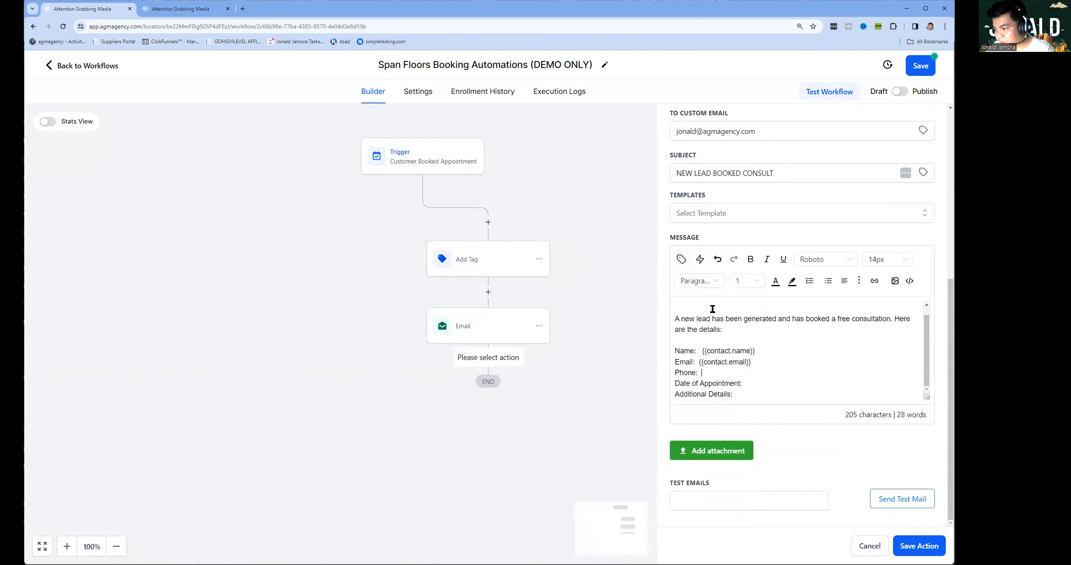
left_click(682, 259)
left_click(624, 405)
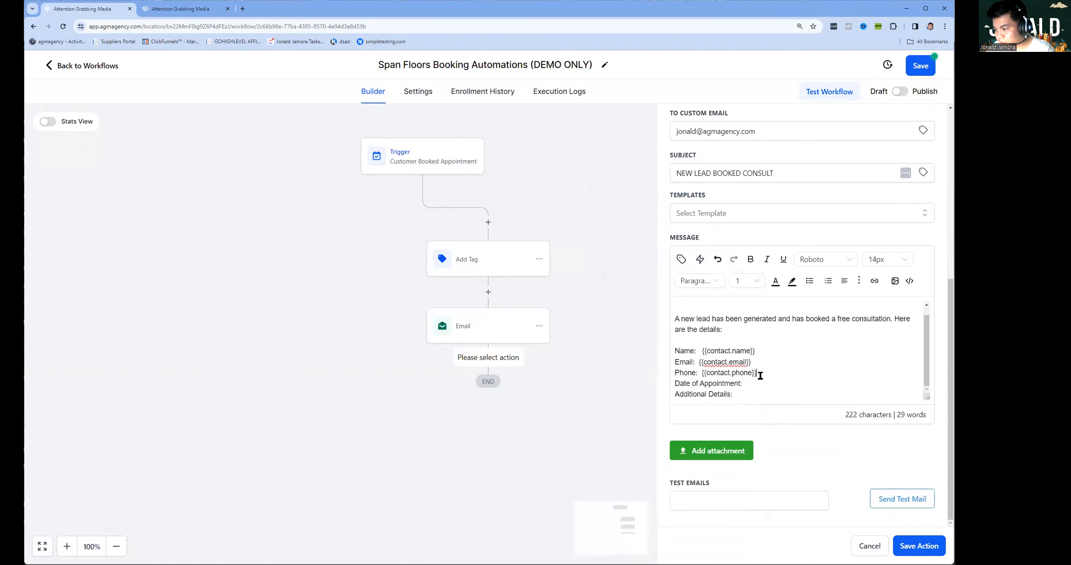
Insert the appointment start time merge field after Date of Appointment.
left_click(682, 259)
left_click(617, 306)
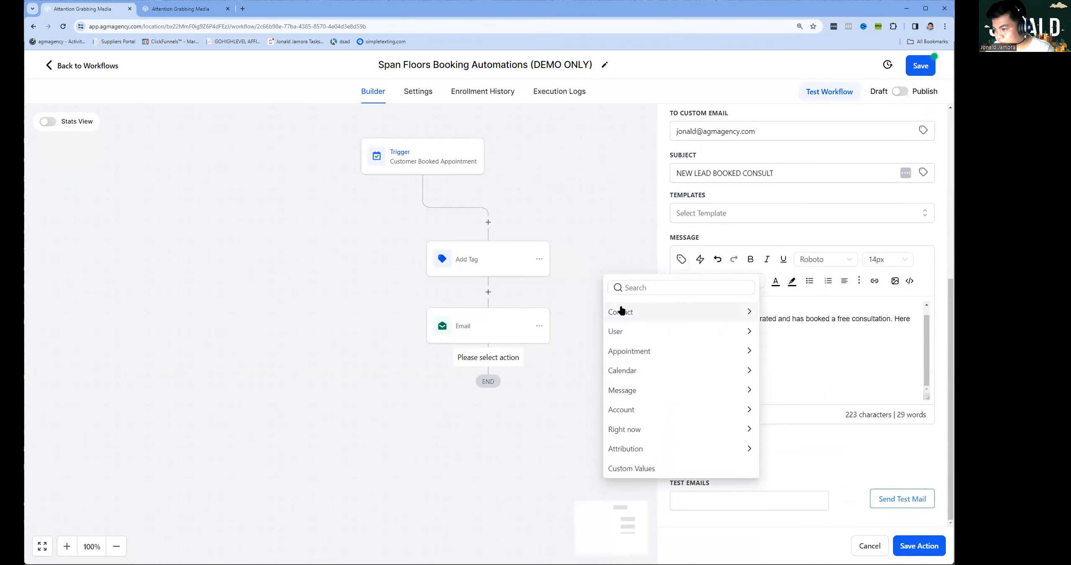
left_click(652, 355)
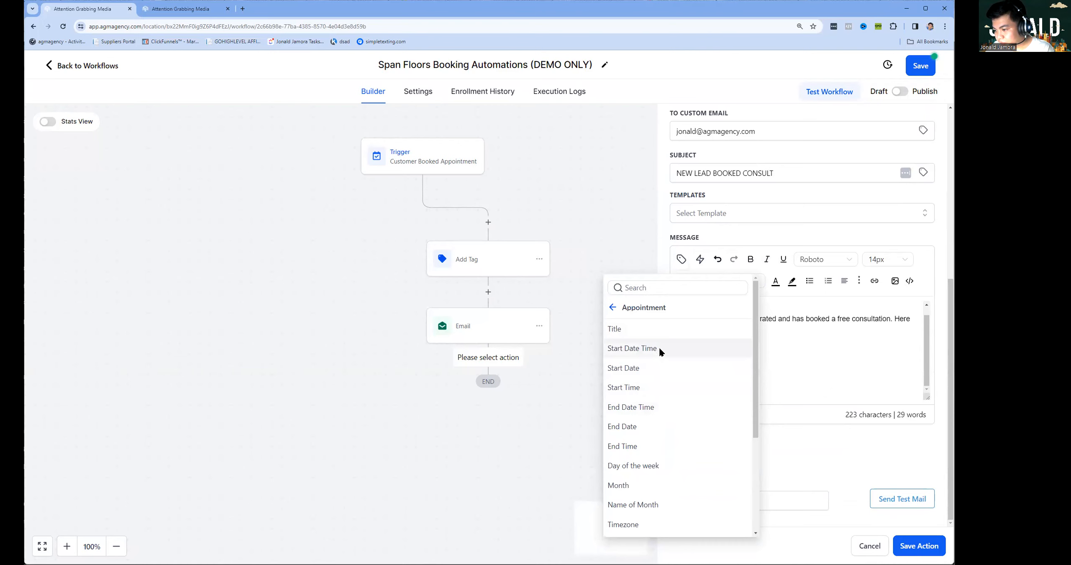
left_click(632, 348)
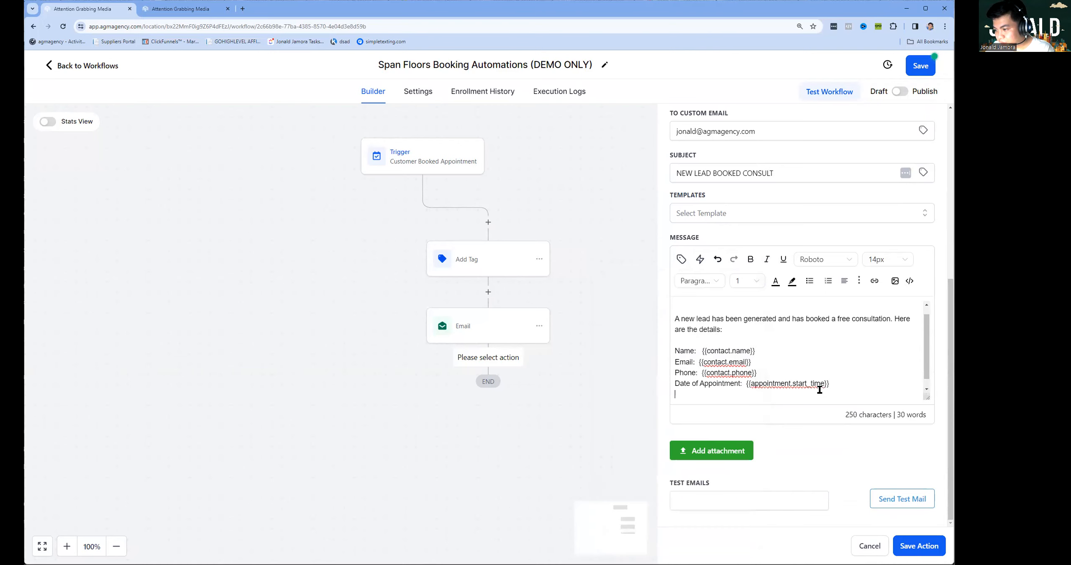
scroll(787, 384, "down", 1)
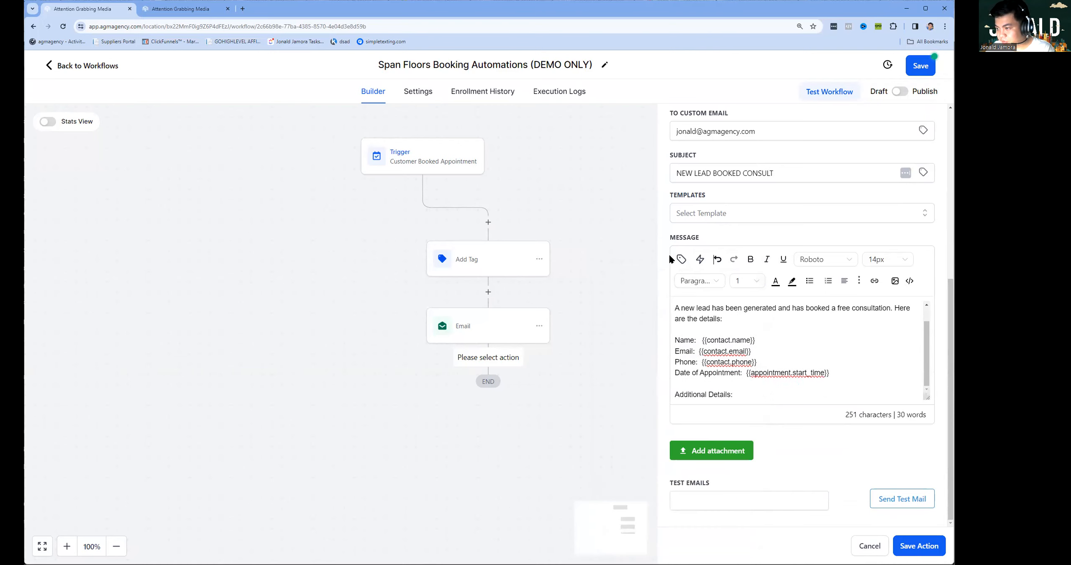
Remove a custom_values placeholder wrongly inserted after Additional Details.
left_click(681, 259)
left_click(613, 311)
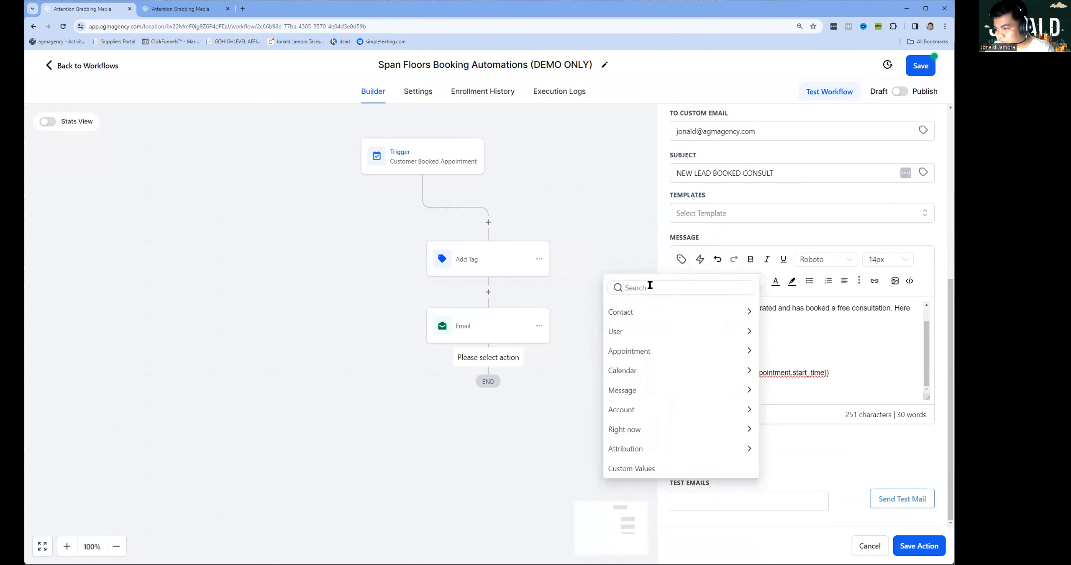
left_click(632, 469)
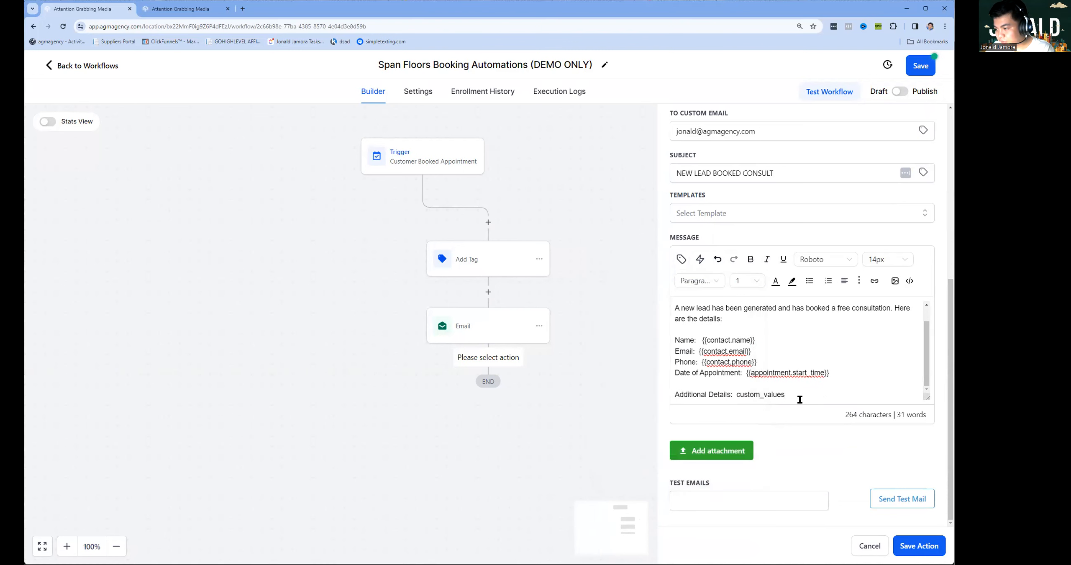
left_click_drag(786, 395, 735, 395)
key("BackSpace")
Search 'note', insert {{appointment.notes}} after Additional Details, and save the notification step.
left_click(685, 251)
left_click(659, 310)
scroll(665, 356, "down", 4)
left_click(628, 527)
scroll(664, 377, "down", 15)
scroll(662, 395, "up", 20)
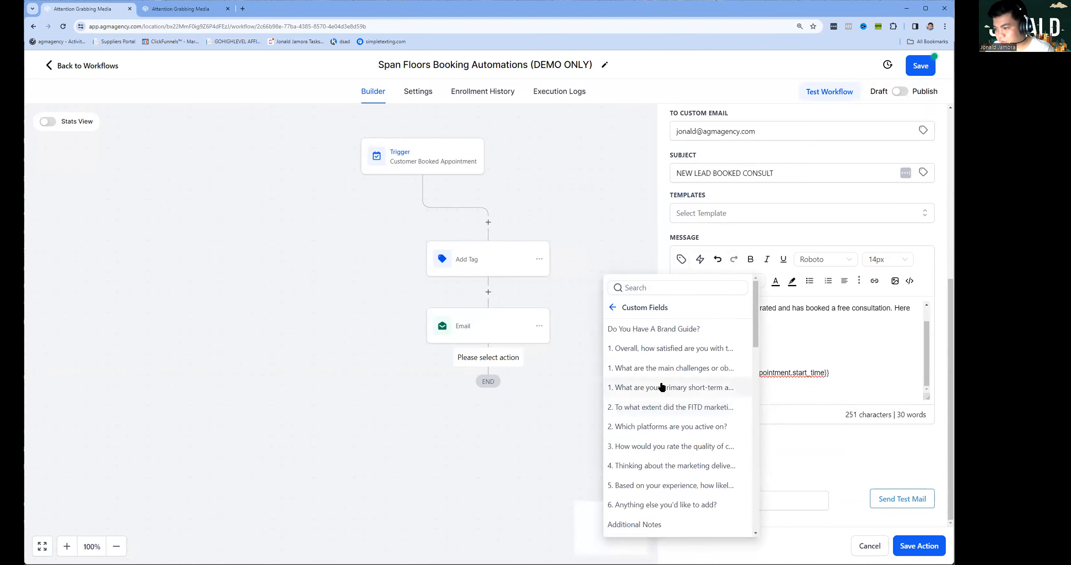
scroll(661, 385, "down", 3)
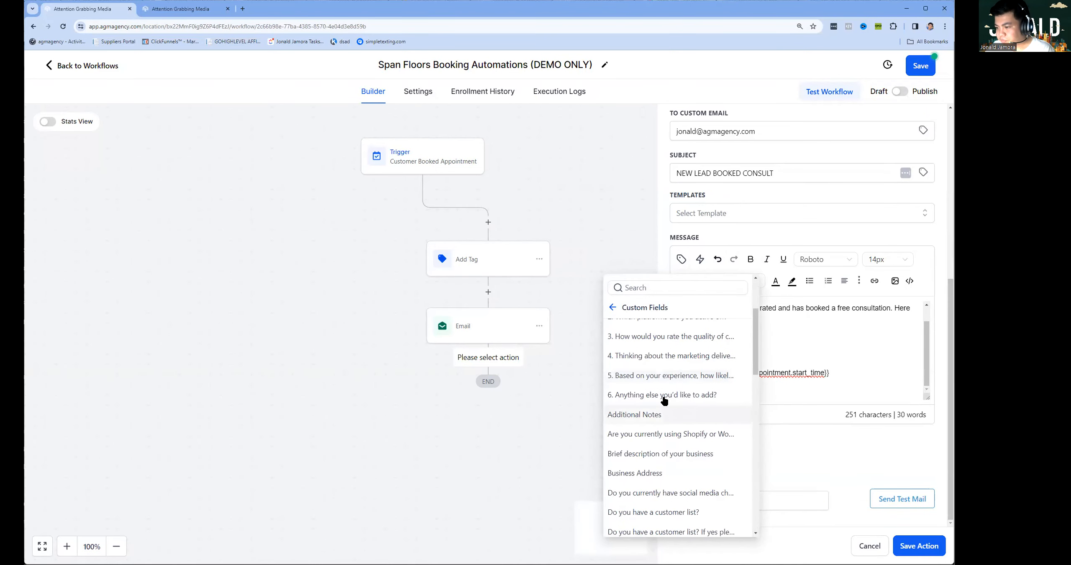
scroll(669, 377, "up", 3)
scroll(674, 356, "down", 15)
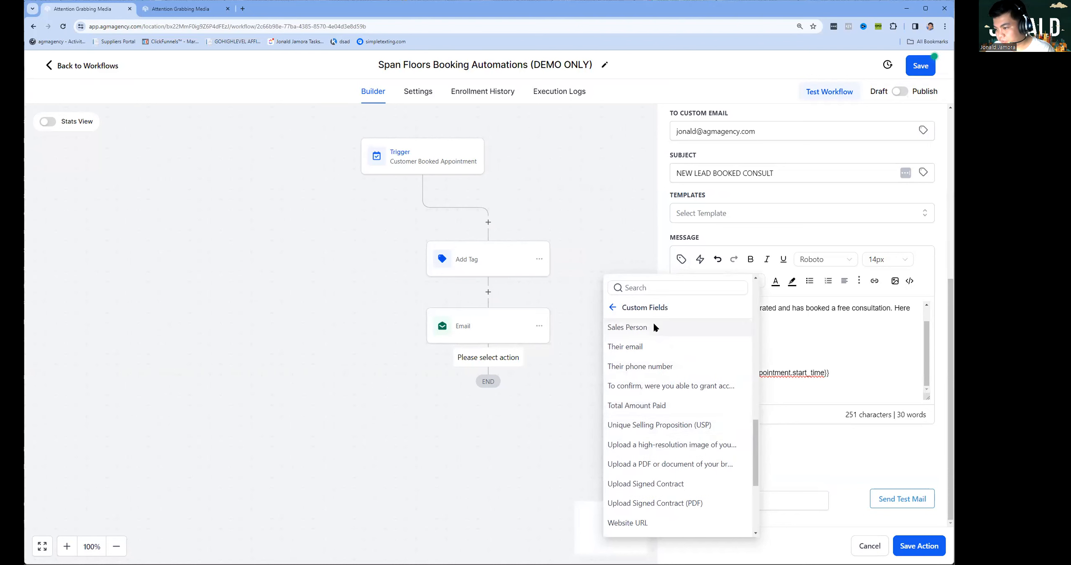
left_click(651, 290)
type("note")
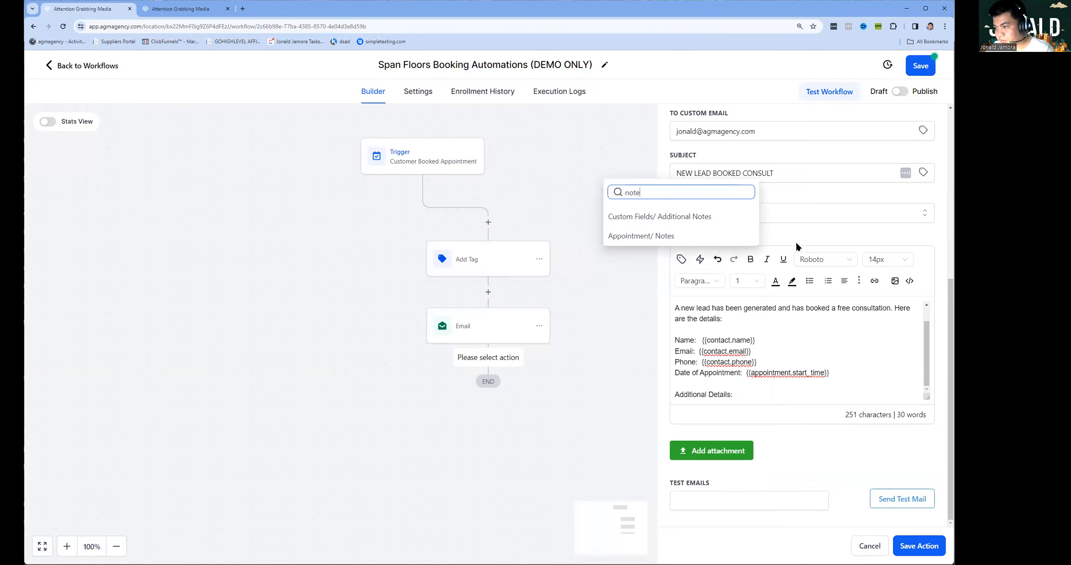
left_click(676, 235)
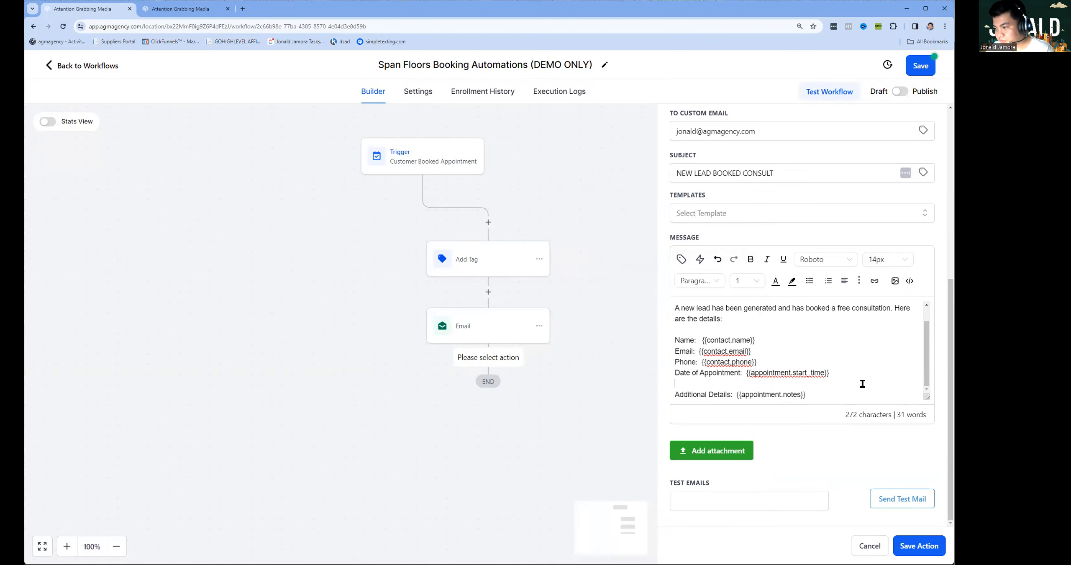
left_click(915, 546)
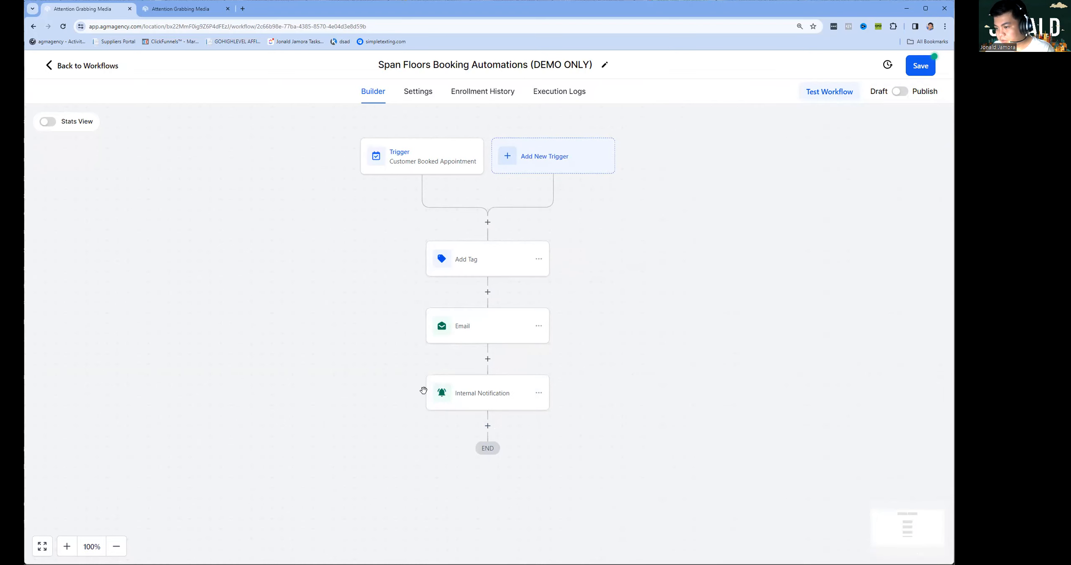
Copy the existing notification's message and add a Send Internal Notification step below it.
left_click(468, 396)
scroll(756, 462, "down", 8)
left_click(811, 382)
key("ctrl+a")
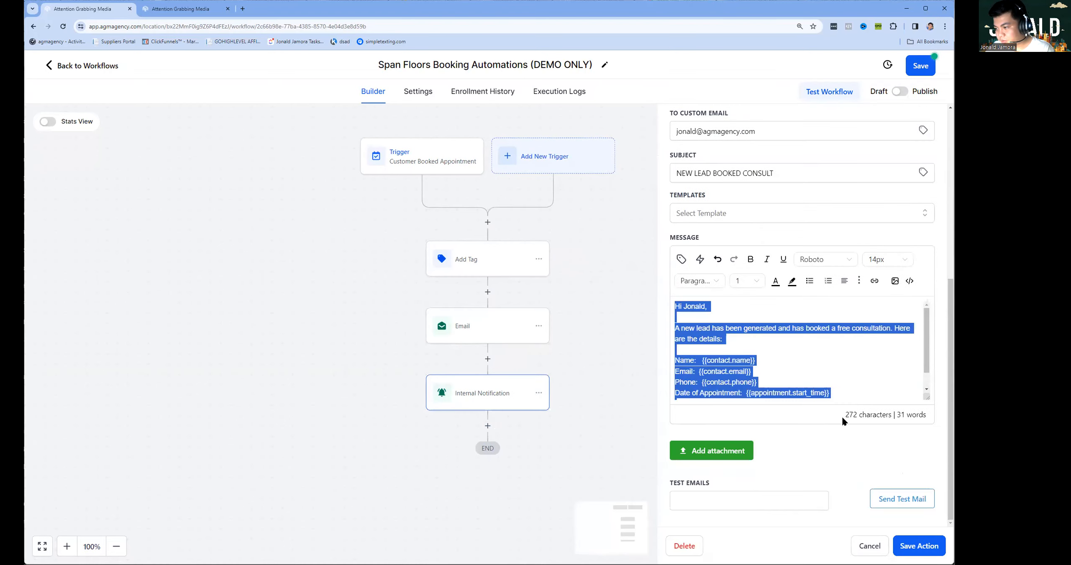
left_click(867, 547)
left_click(487, 427)
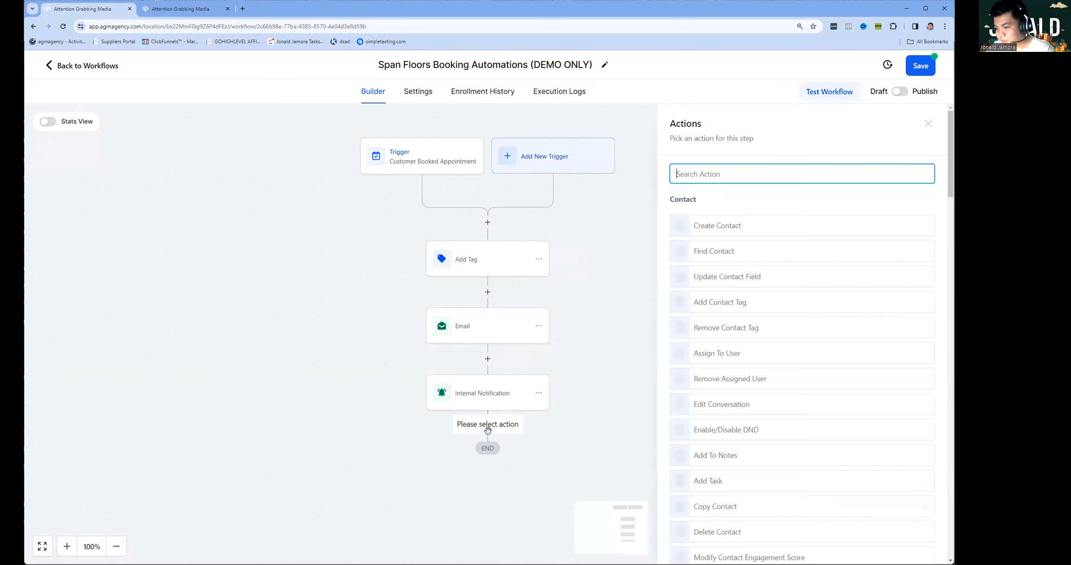
type("Intern")
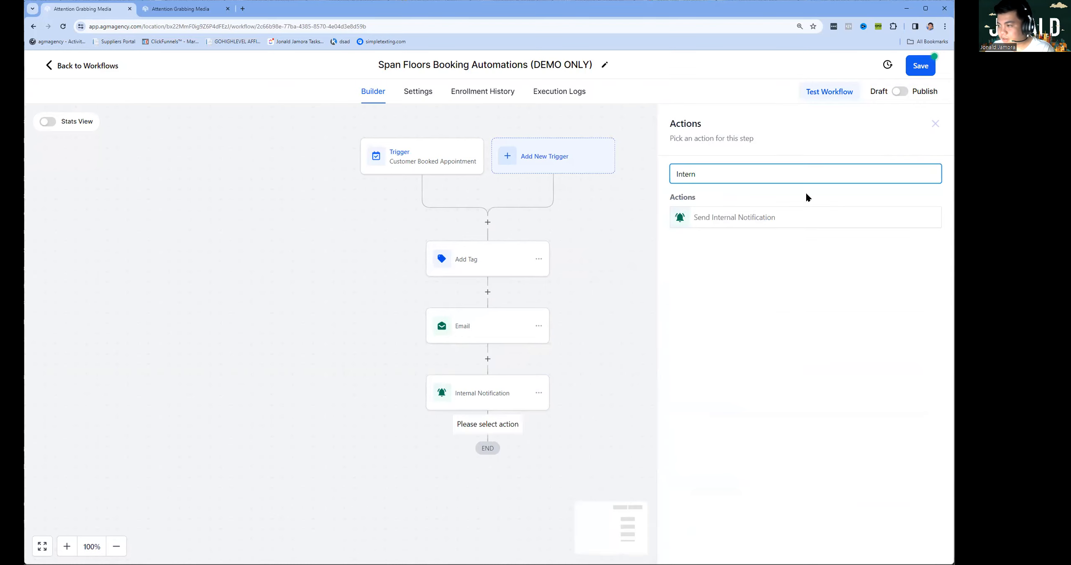
left_click(737, 219)
Make it an SMS to two custom staff phone numbers, save it, then publish and save the workflow.
left_click(698, 239)
left_click(711, 299)
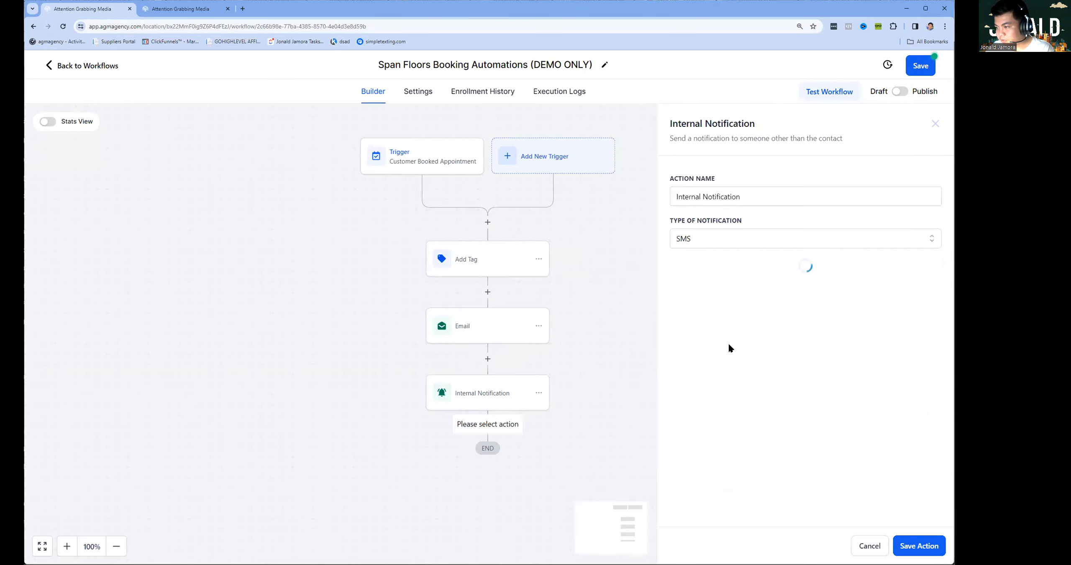
left_click(720, 284)
left_click(710, 325)
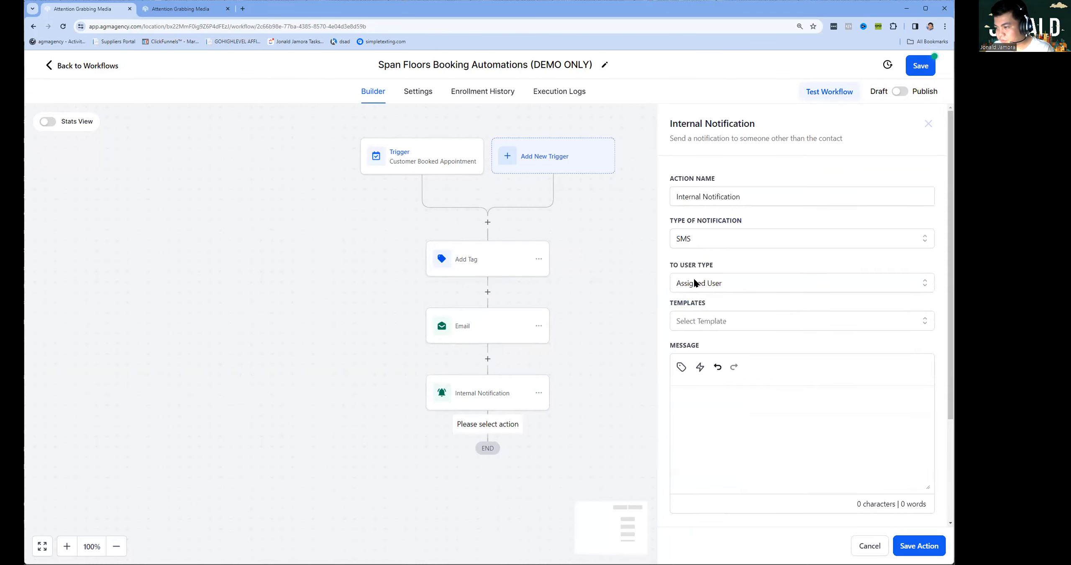
left_click(705, 292)
left_click(711, 342)
left_click(722, 327)
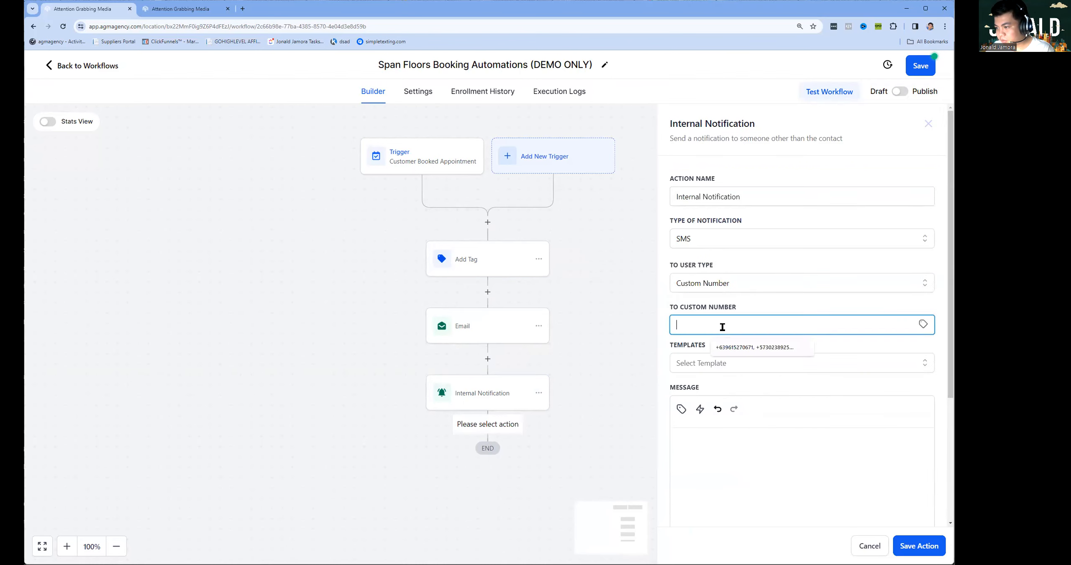
scroll(707, 431, "down", 4)
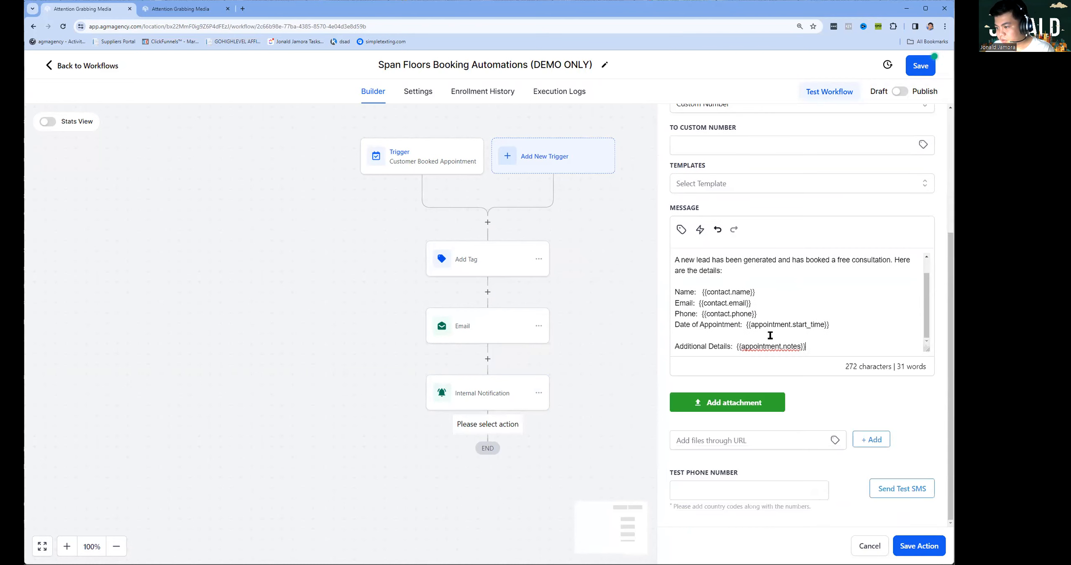
left_click(723, 168)
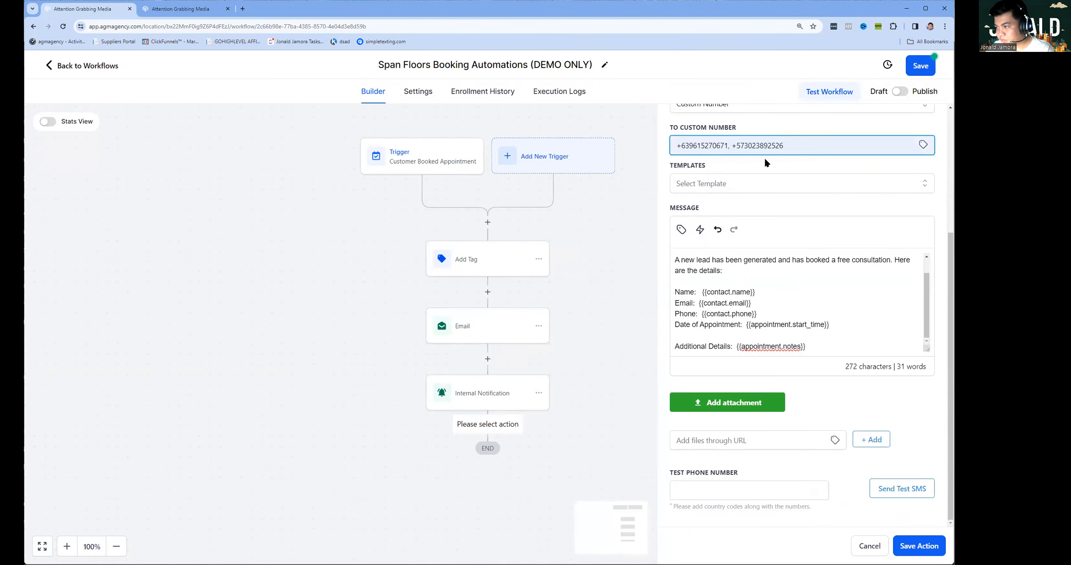
left_click(916, 547)
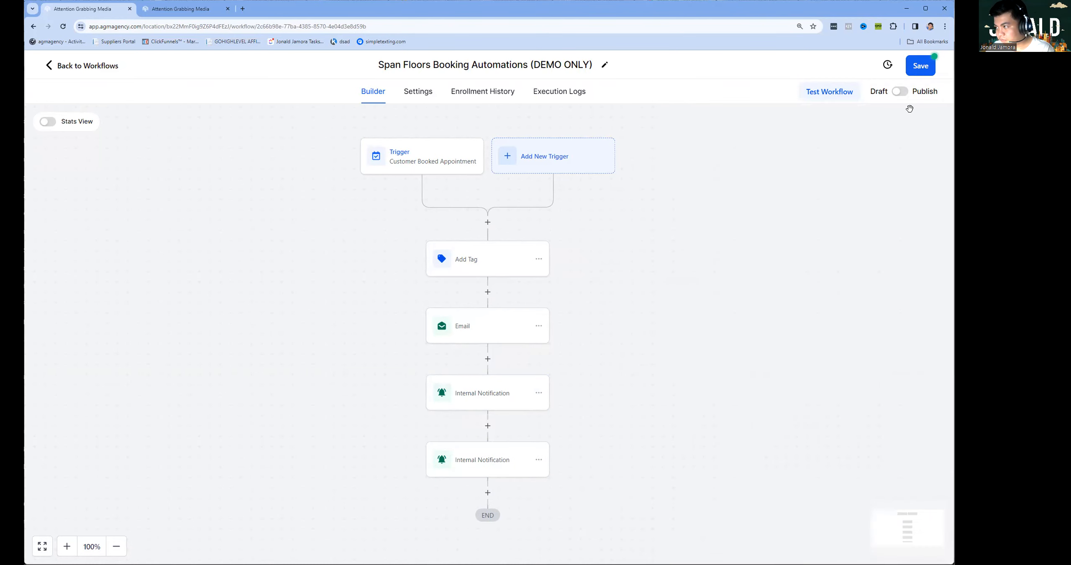
left_click(900, 94)
left_click(918, 72)
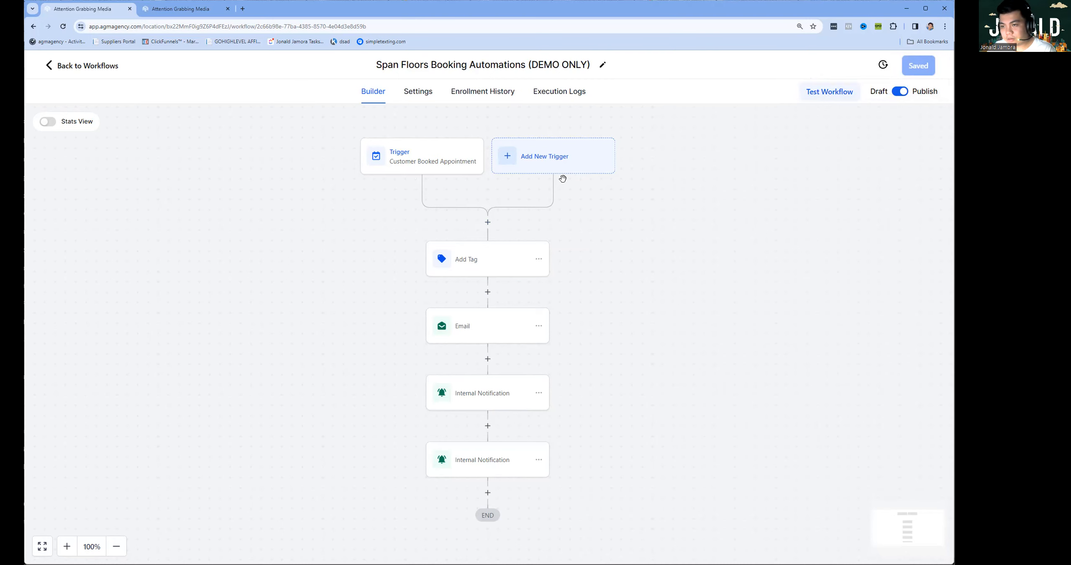
Review the Add Tag, Email and both notification steps, switch to draft, and return to Workflows.
left_click(497, 272)
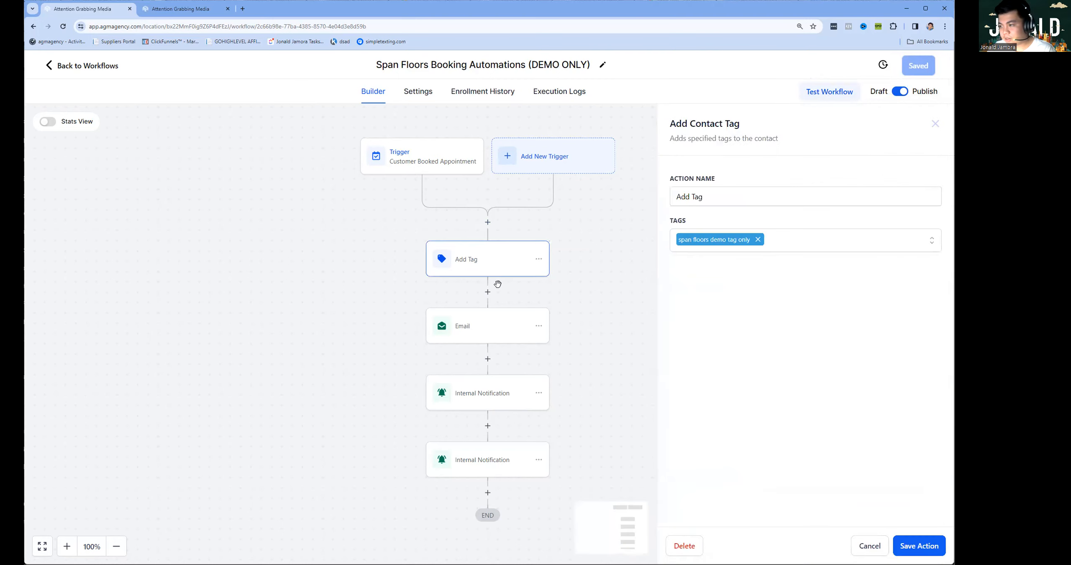
left_click(507, 331)
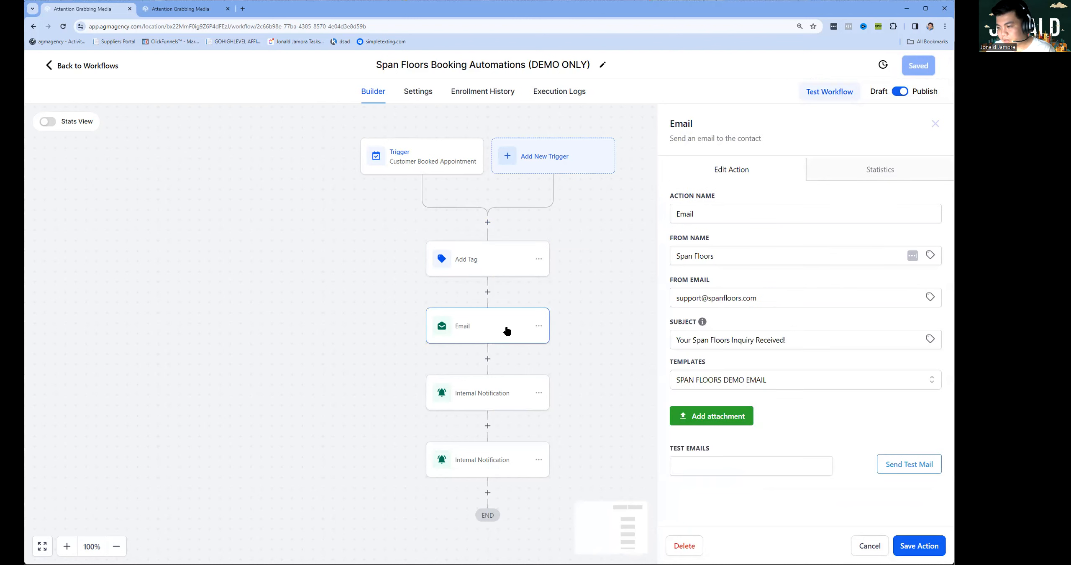
left_click(484, 395)
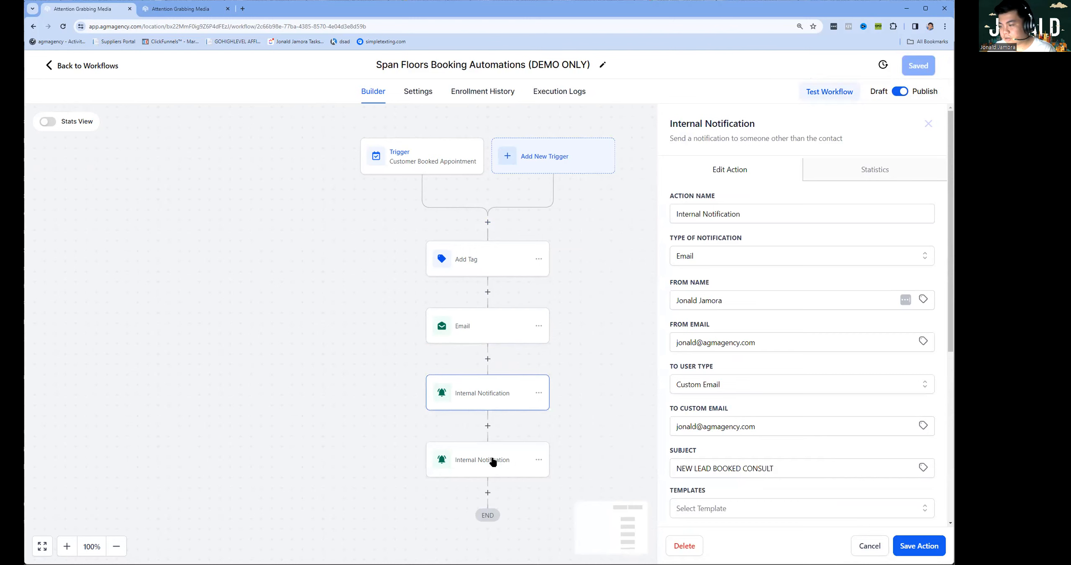
left_click(493, 462)
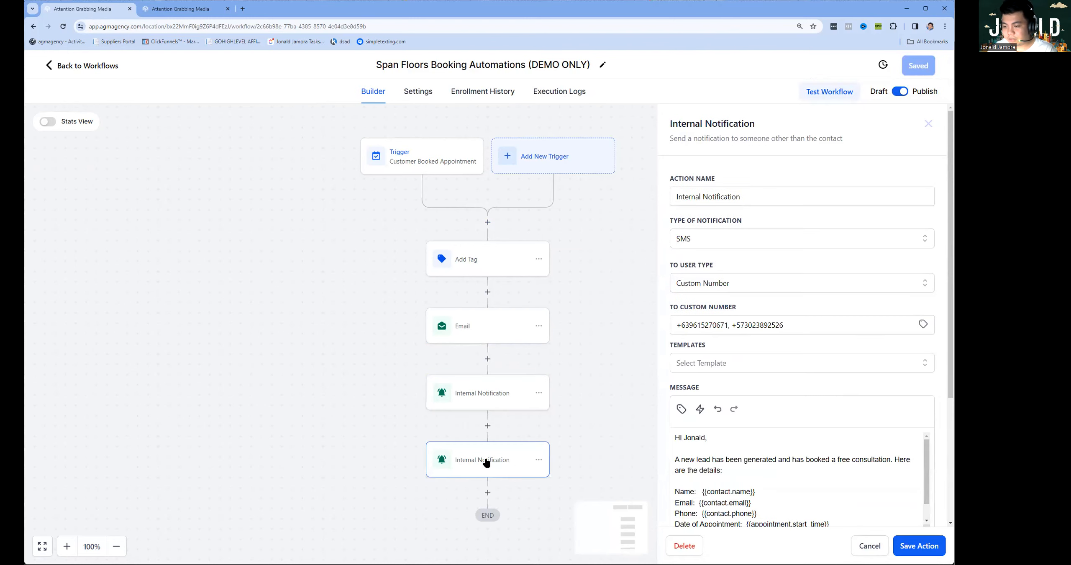
left_click(856, 546)
left_click(900, 92)
left_click(113, 67)
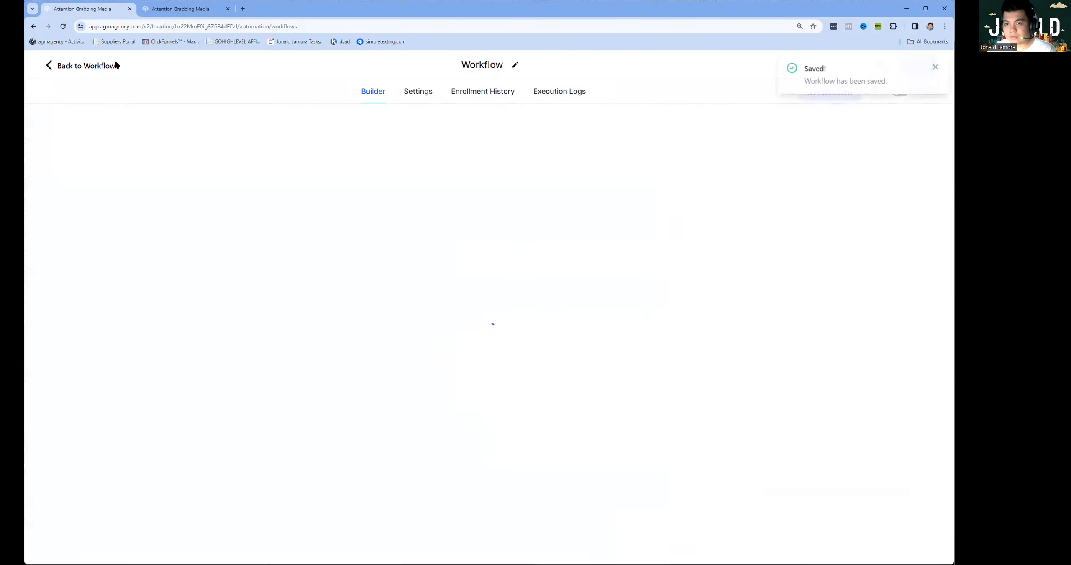
From Sites, open the Span Floors Consultation (DEMO ONLY) funnel and launch its Registration page in a new tab.
left_click(91, 335)
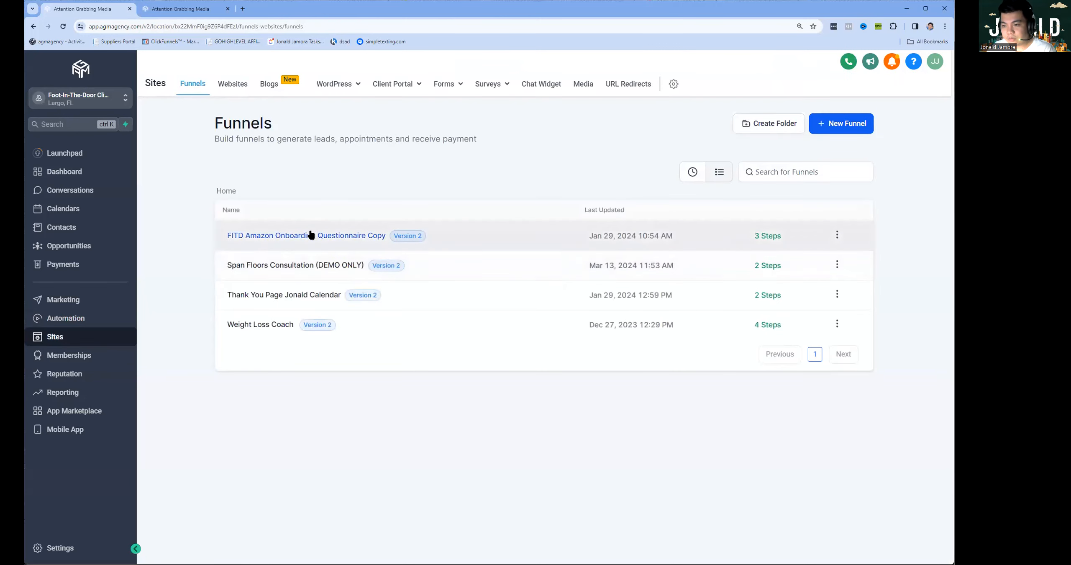
left_click(271, 266)
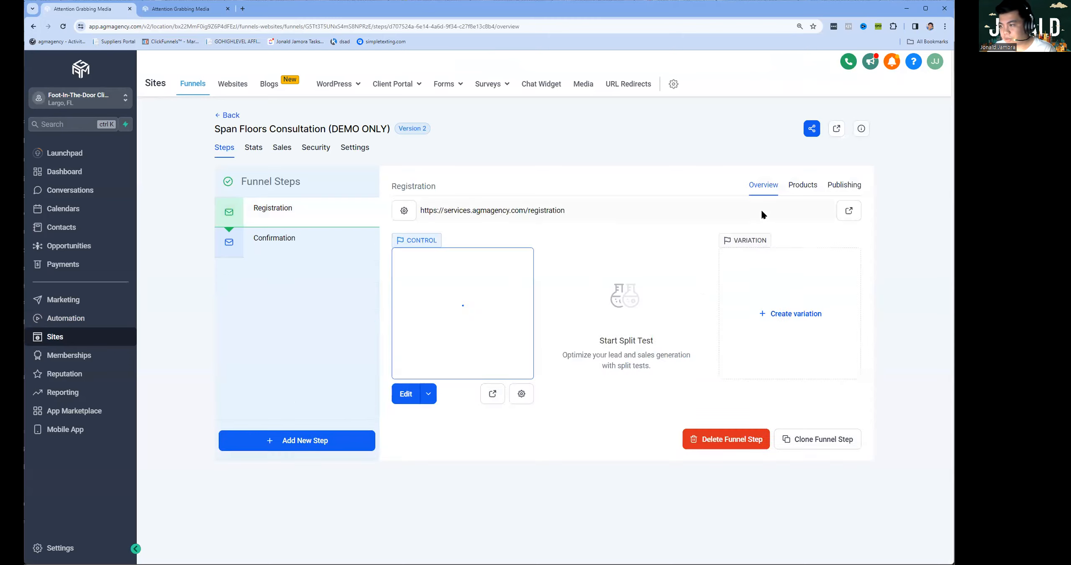
left_click(493, 393)
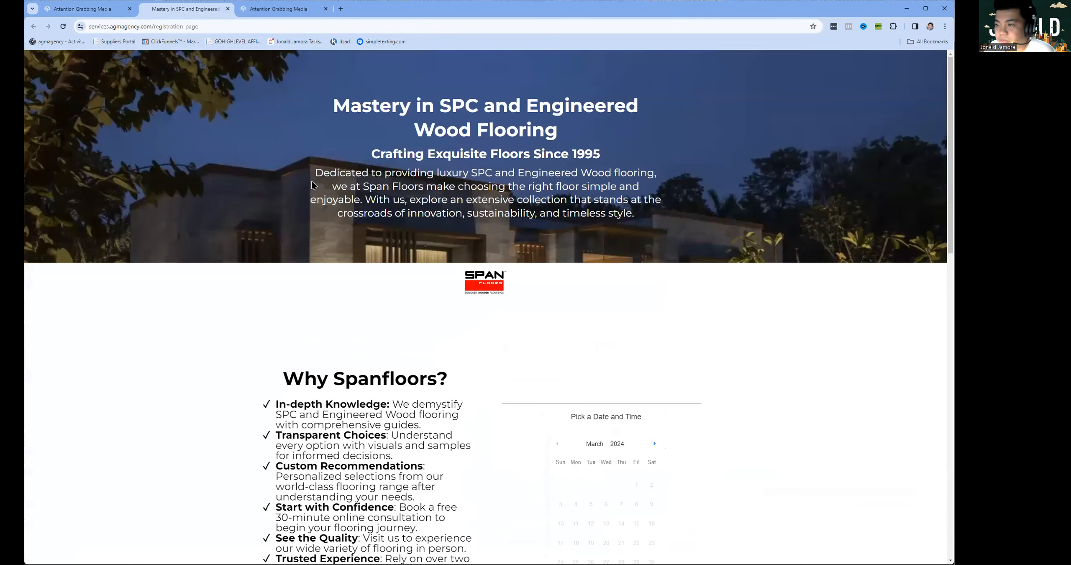
Scroll through the live booking page, close its tab, and select the funnel page's web address.
scroll(489, 172, "down", 8)
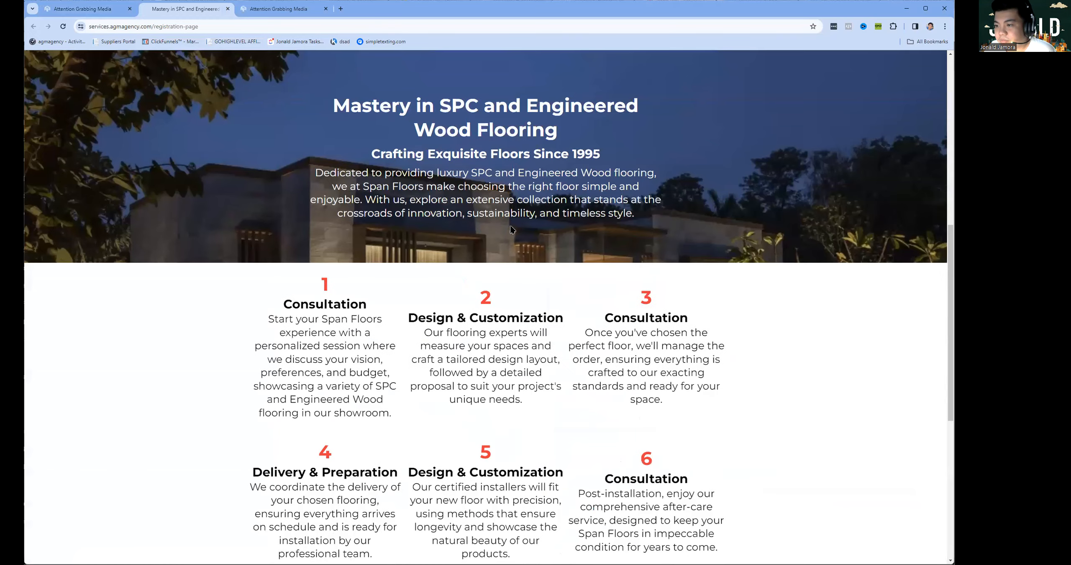
scroll(522, 249, "up", 8)
scroll(522, 248, "down", 10)
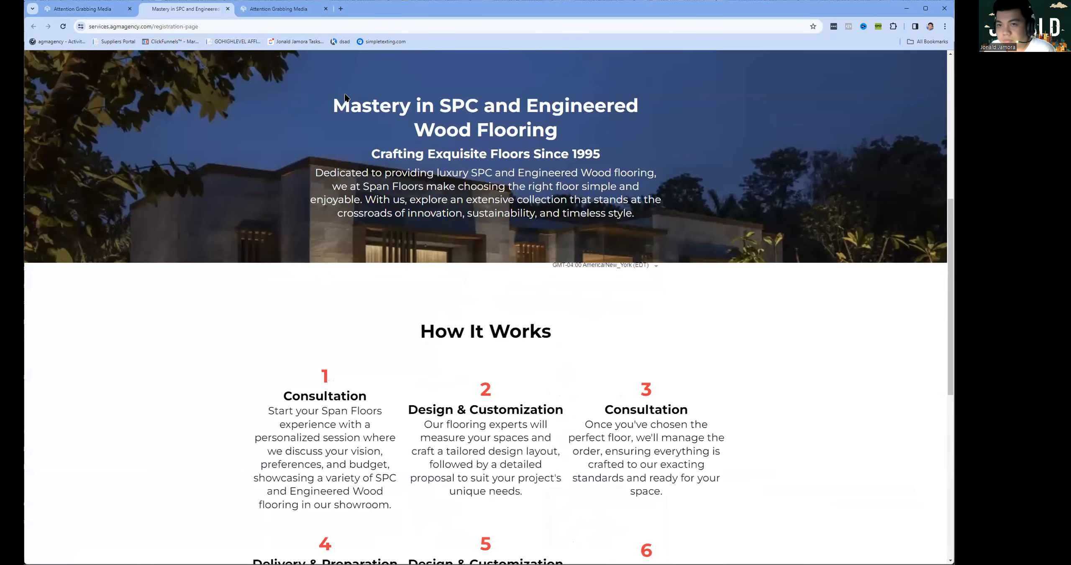
scroll(427, 293, "down", 3)
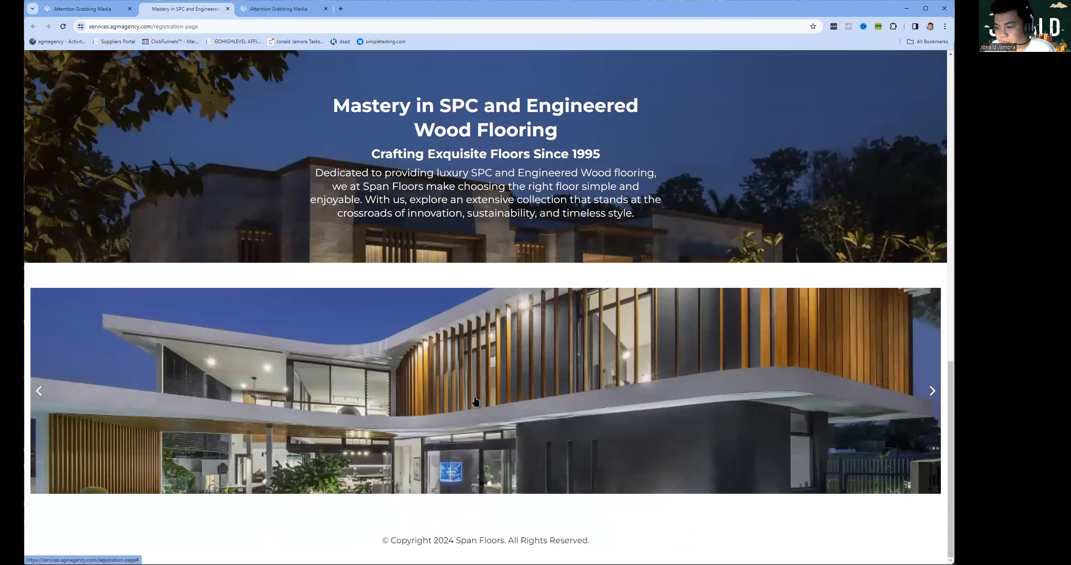
scroll(473, 401, "up", 7)
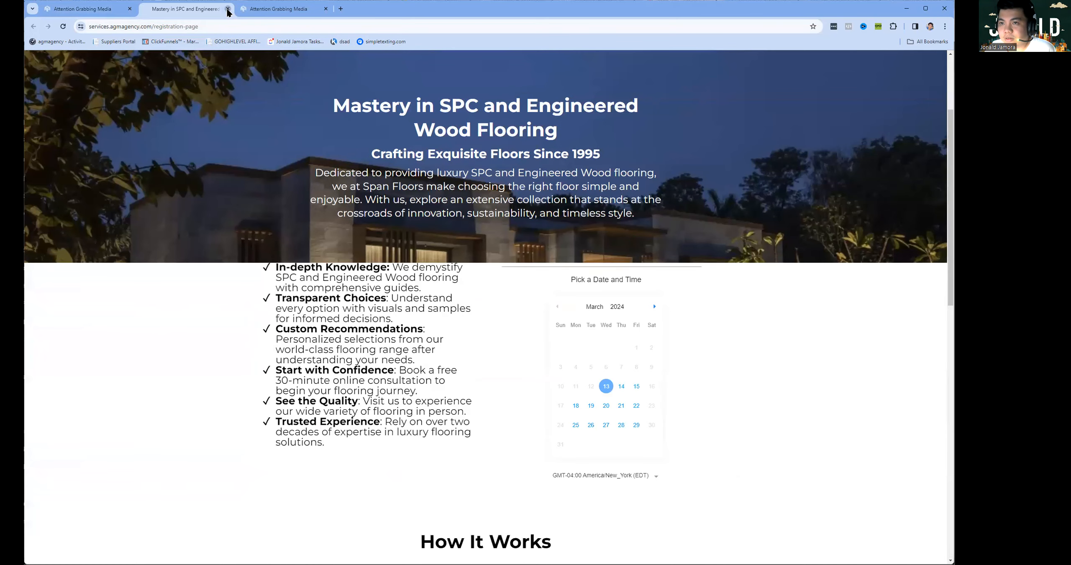
left_click(227, 9)
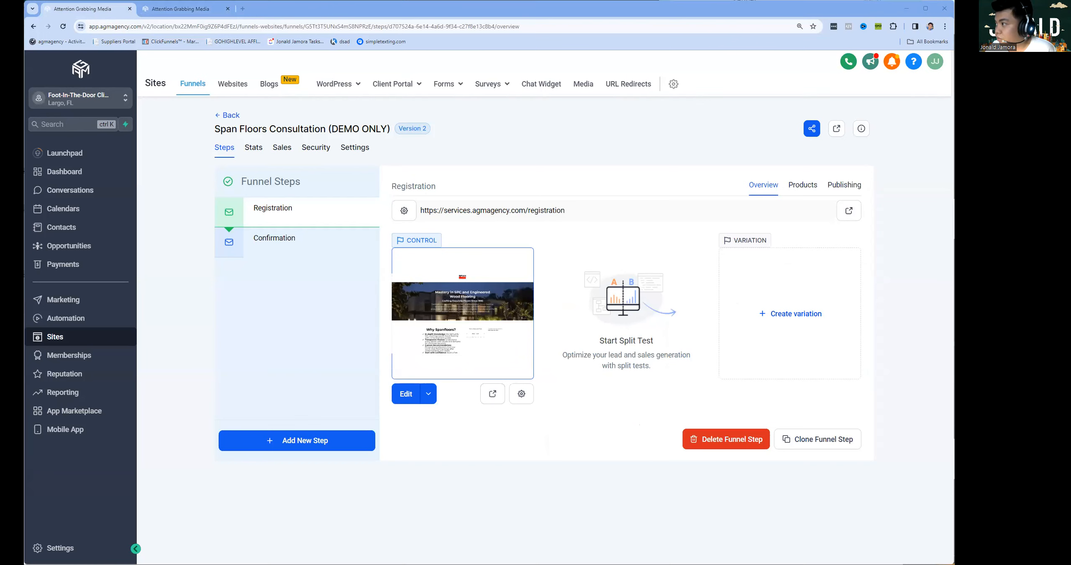
left_click(377, 25)
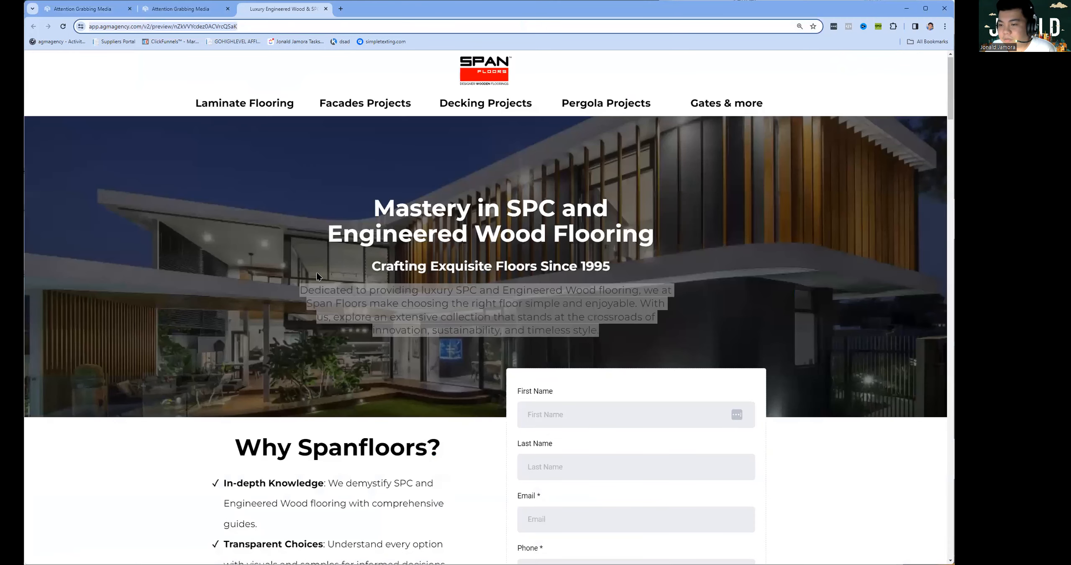
Switch to the Span Floors preview tab and scroll through its upper sections.
left_click(238, 117)
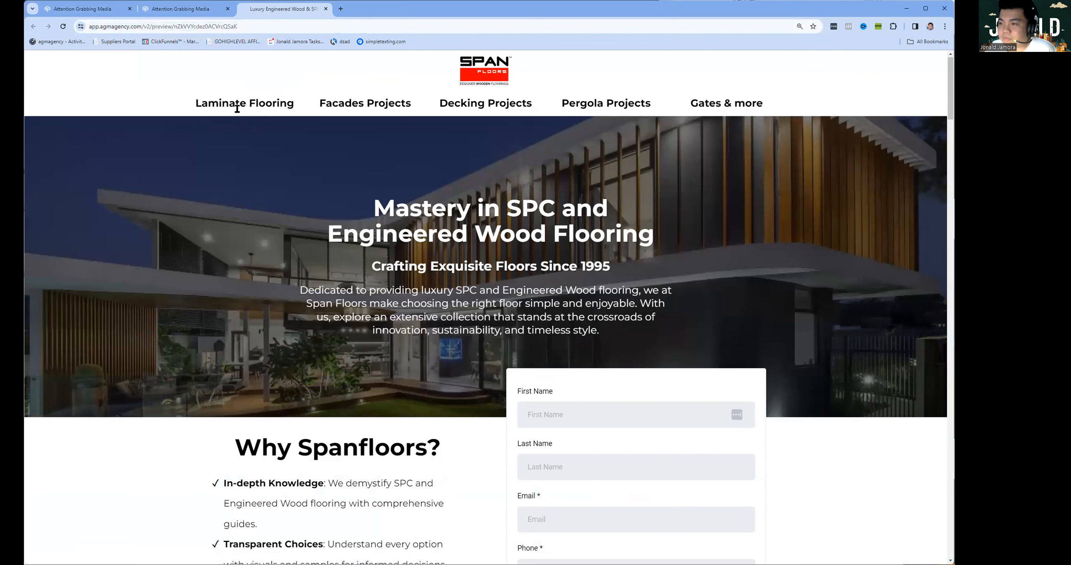
scroll(228, 192, "down", 6)
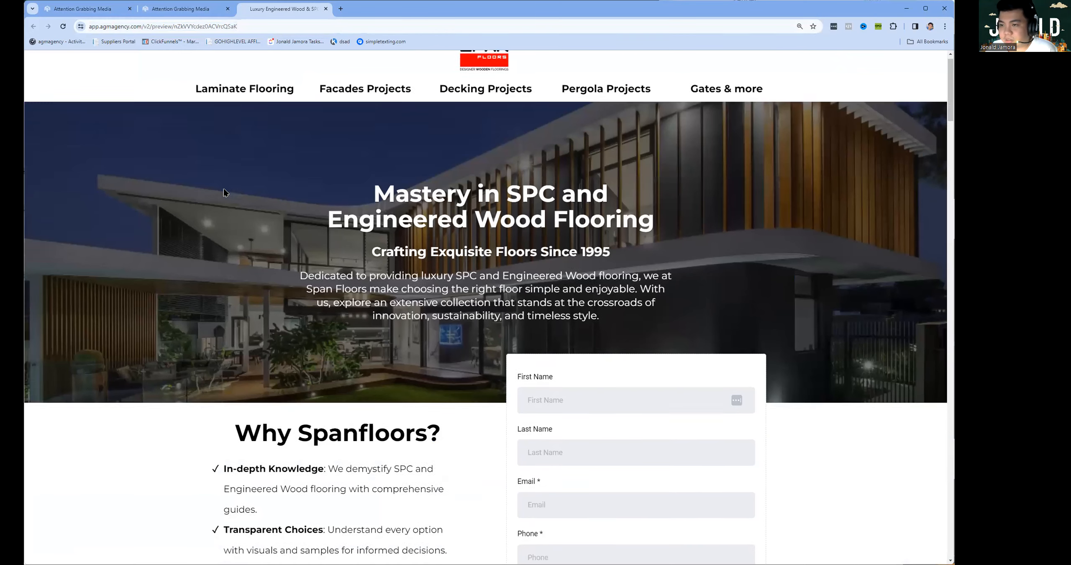
scroll(288, 217, "up", 4)
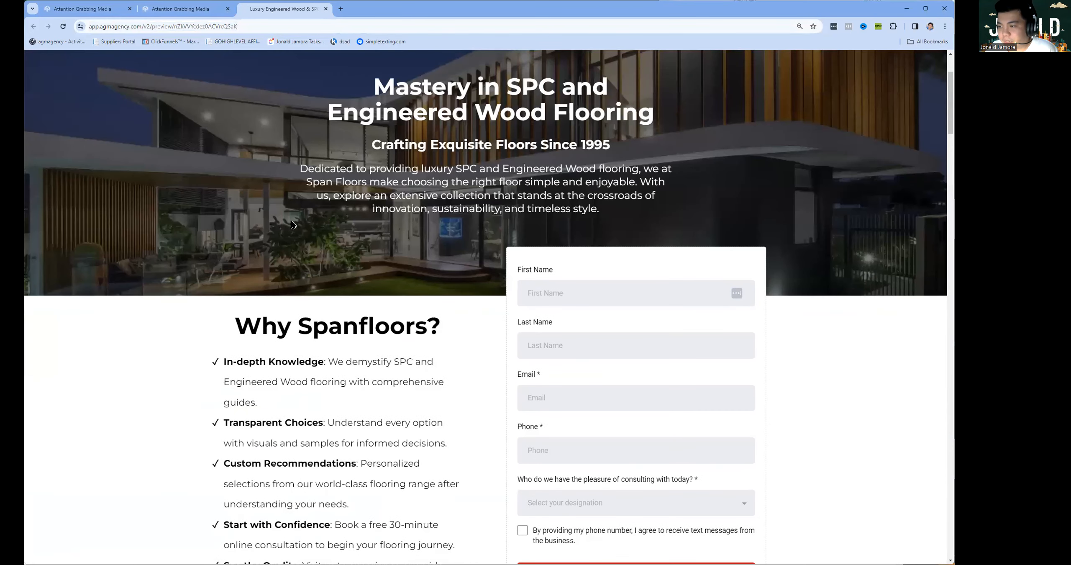
scroll(292, 224, "down", 4)
scroll(292, 224, "up", 4)
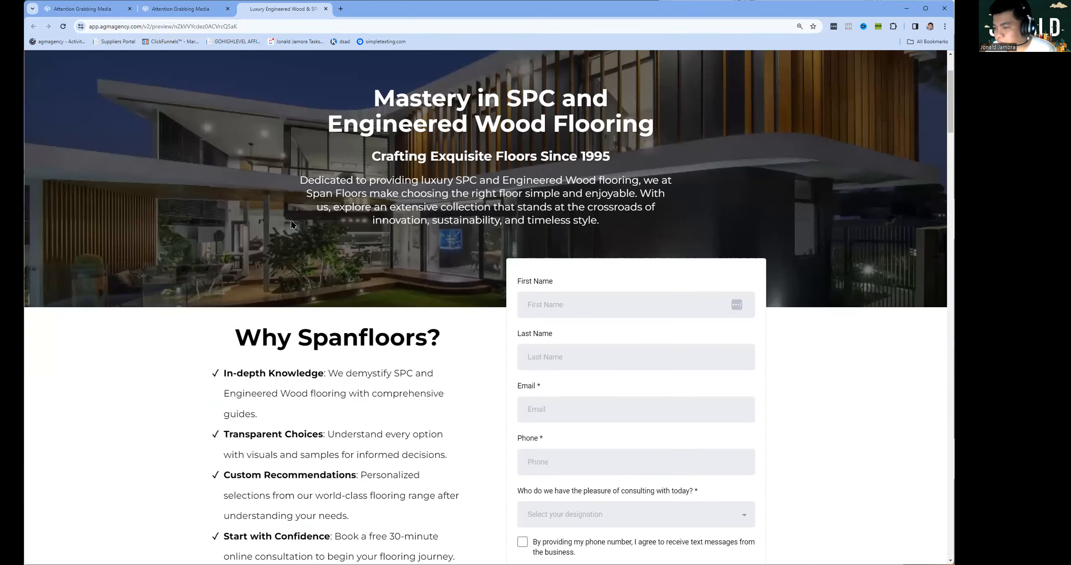
scroll(292, 224, "up", 2)
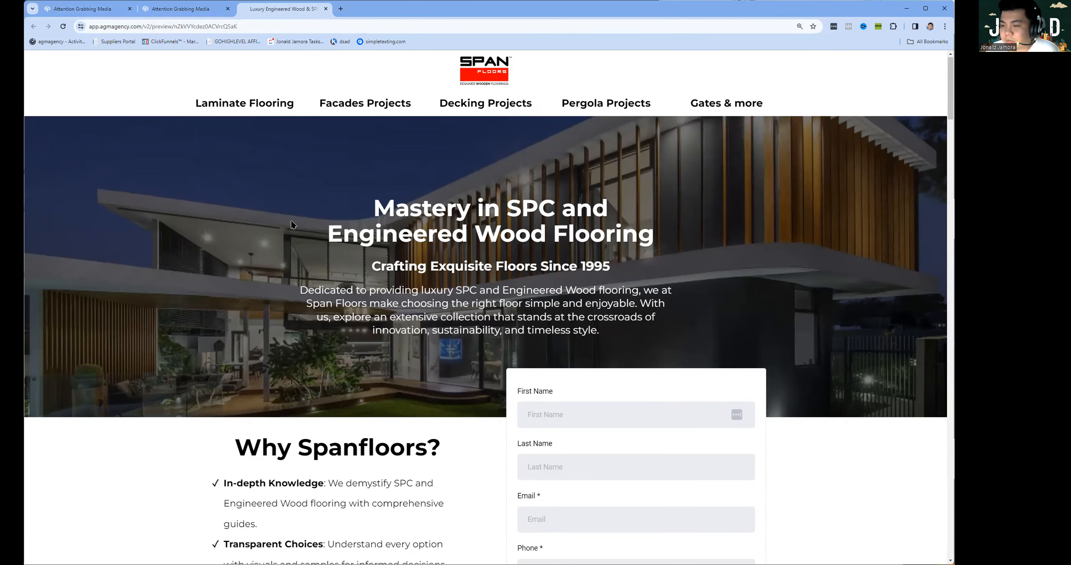
scroll(292, 225, "down", 8)
scroll(295, 226, "down", 5)
scroll(302, 218, "down", 10)
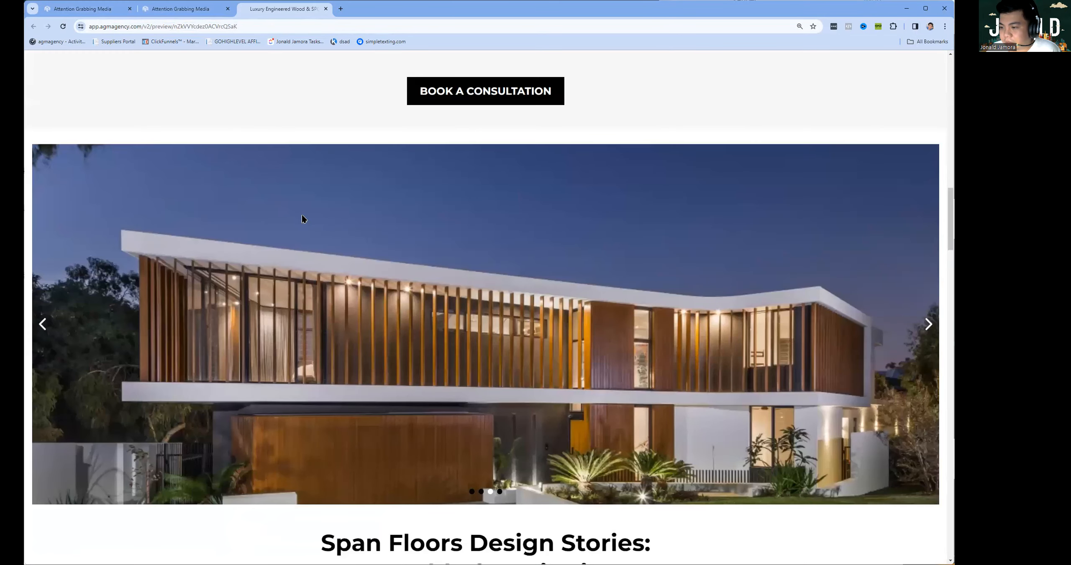
Advance the photo carousel three slides, scroll down, and jump to the consultation booking form.
left_click(931, 196)
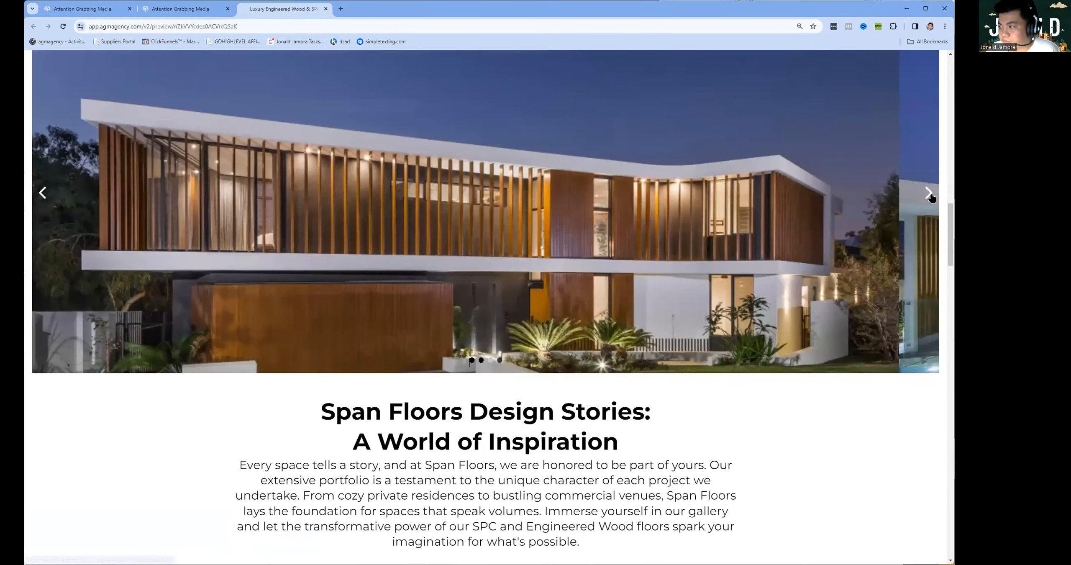
left_click(931, 196)
left_click(931, 196)
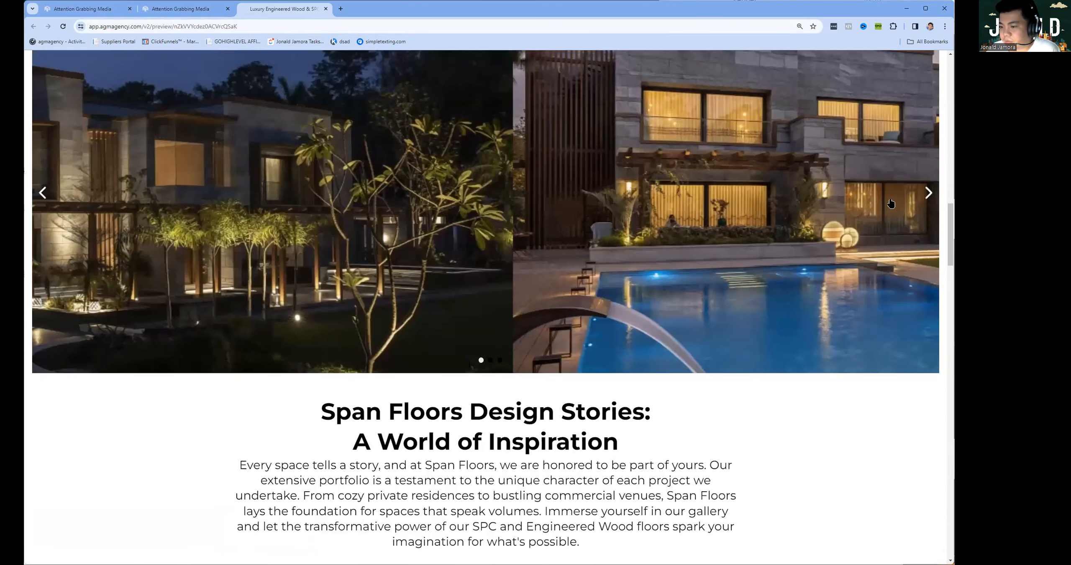
scroll(890, 203, "down", 4)
scroll(889, 203, "down", 6)
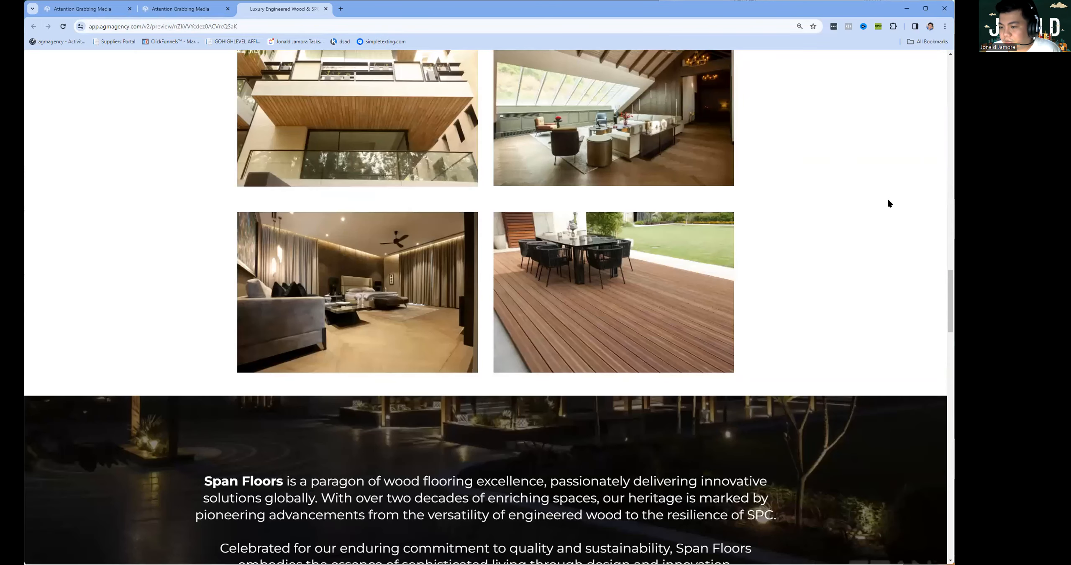
scroll(880, 203, "down", 6)
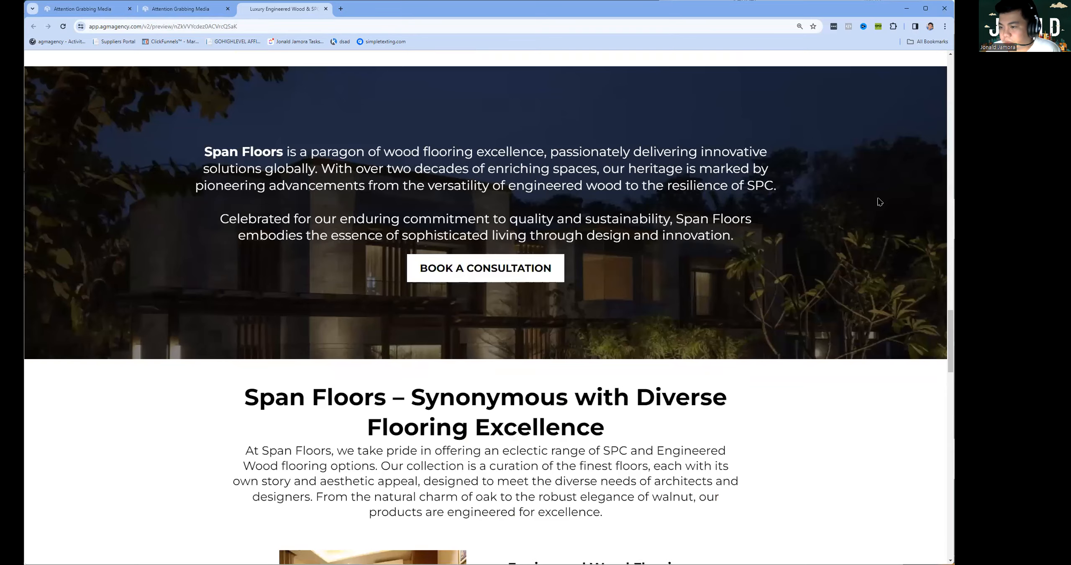
scroll(876, 202, "down", 4)
scroll(870, 201, "down", 4)
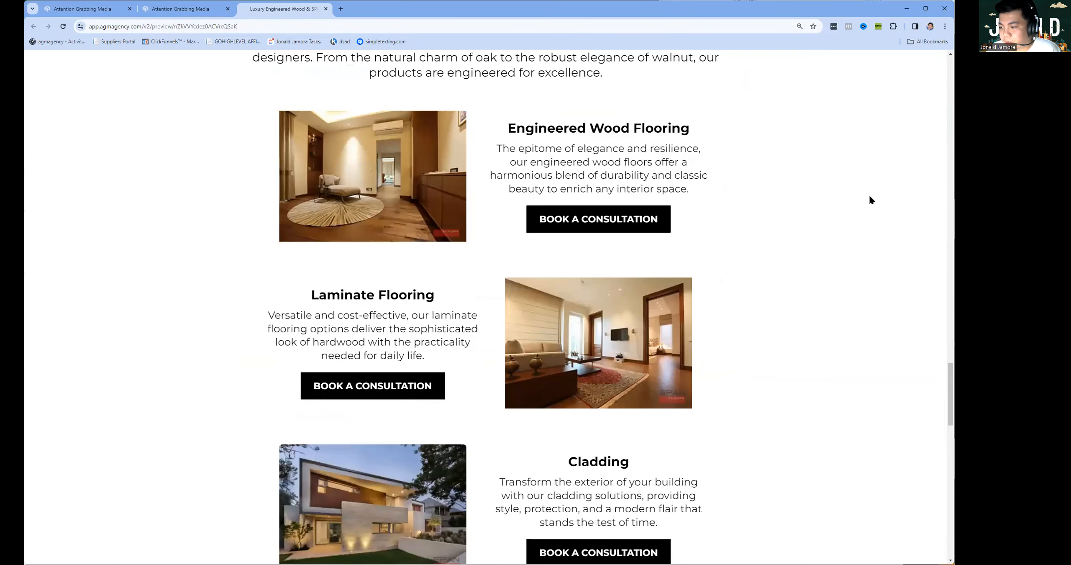
scroll(868, 196, "down", 6)
scroll(866, 197, "down", 8)
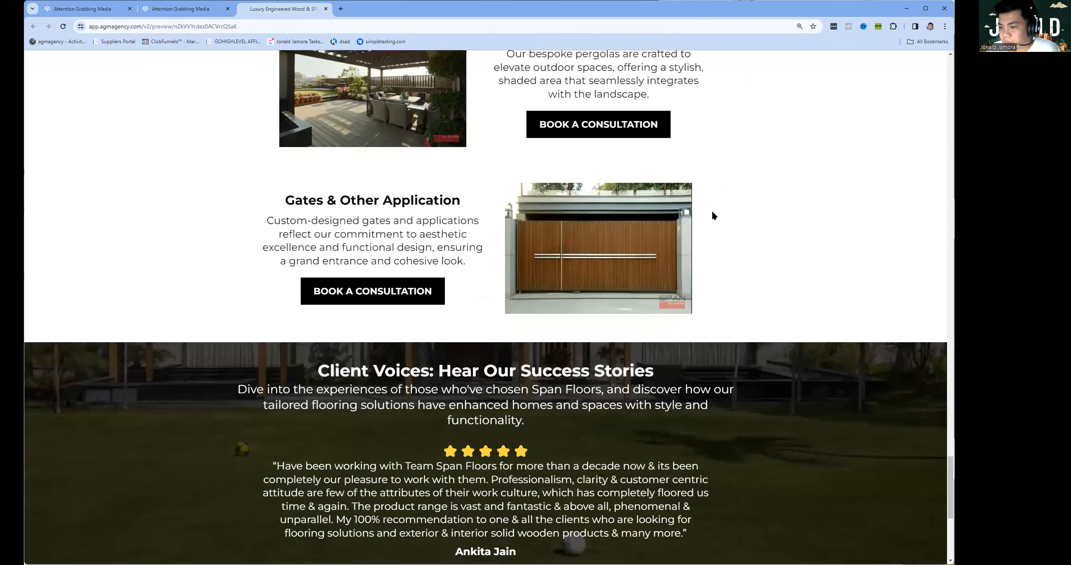
scroll(670, 233, "down", 6)
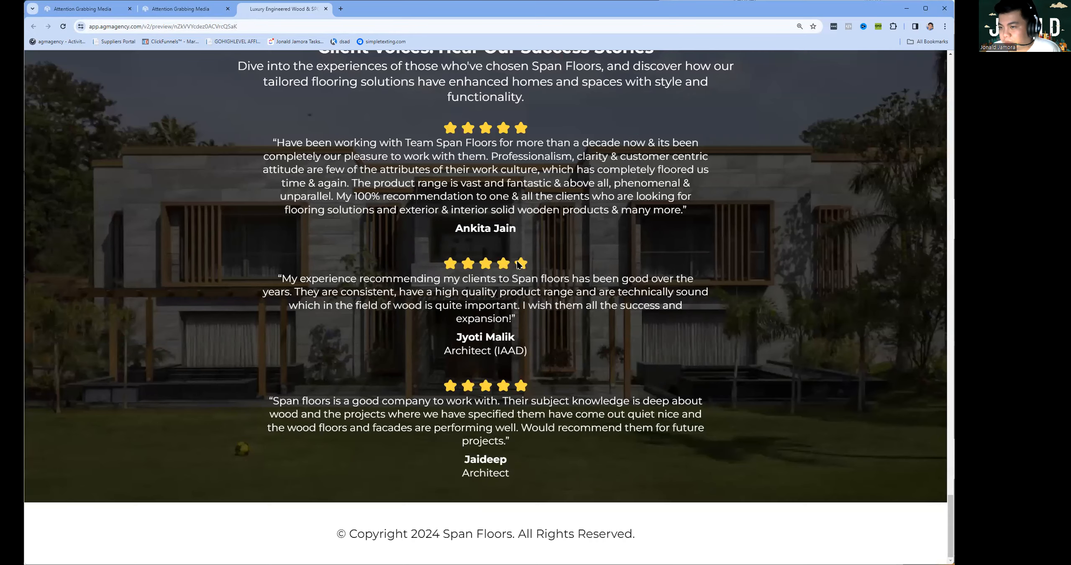
scroll(404, 300, "up", 6)
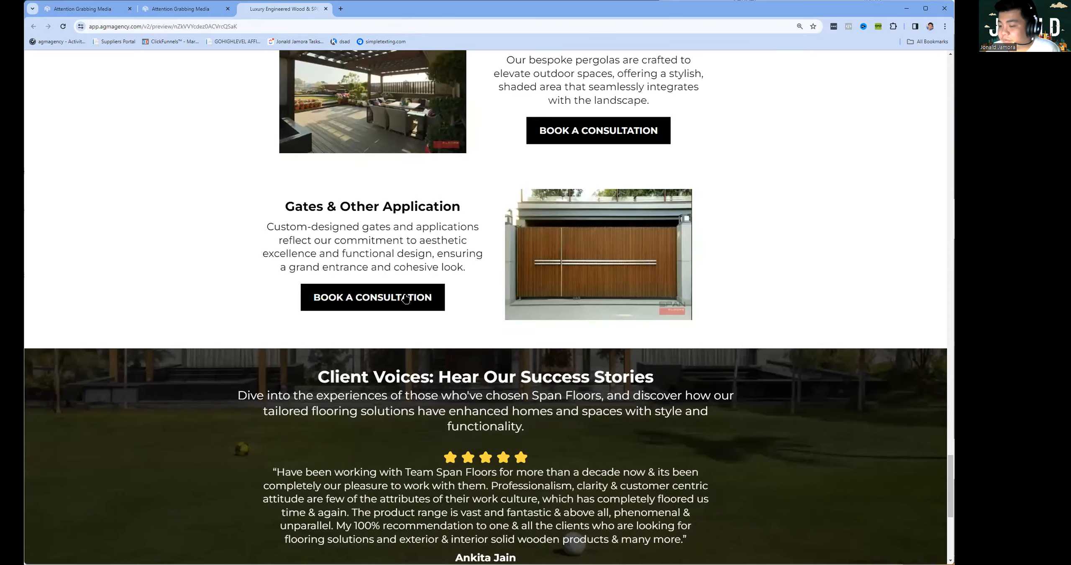
left_click(411, 299)
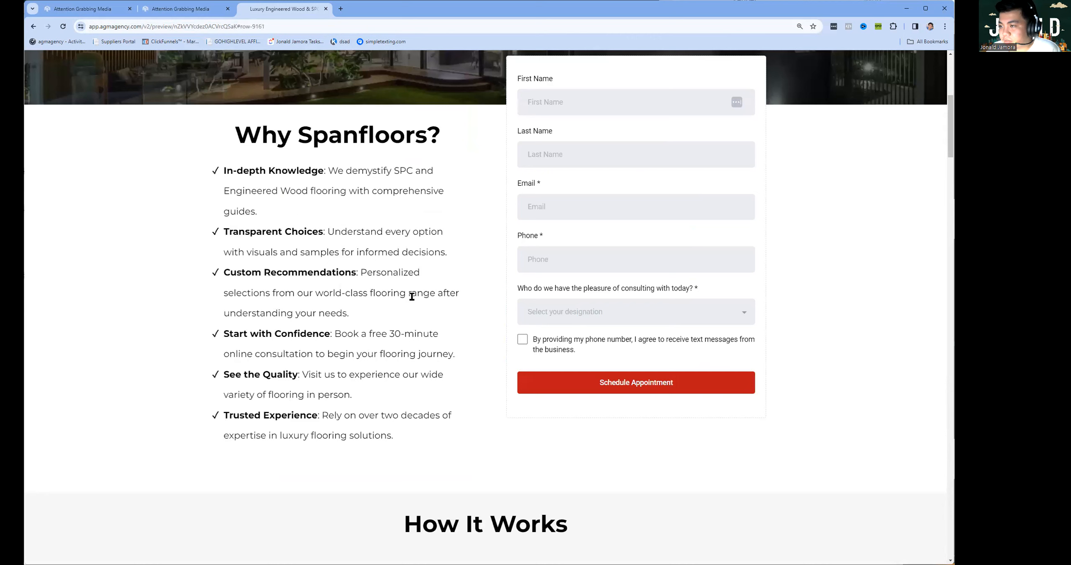
Autofill the details form, agree to text messages, choose Constructor, and submit to schedule.
left_click(557, 143)
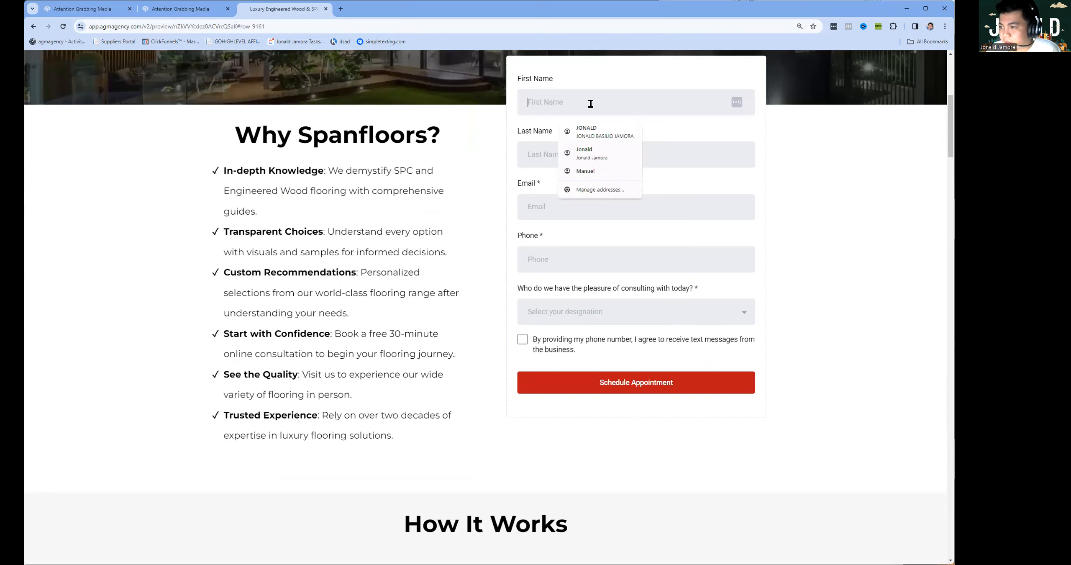
left_click(586, 131)
left_click(523, 340)
left_click(618, 388)
left_click(603, 314)
left_click(560, 357)
left_click(568, 397)
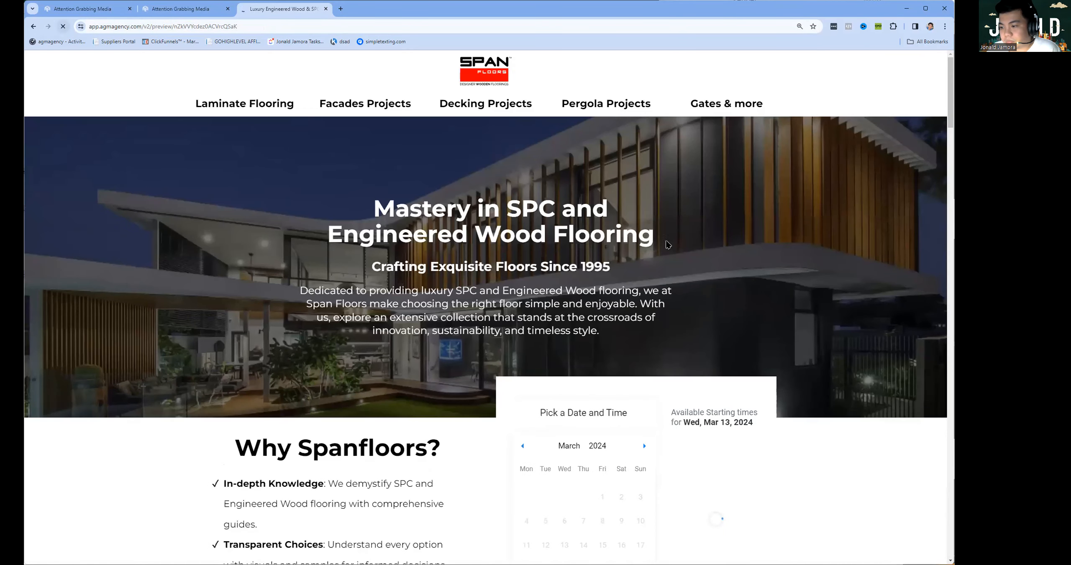
Pick Friday, March 15 at 03:00 AM, then back out to the calendar.
scroll(671, 279, "down", 8)
left_click(656, 219)
left_click(580, 238)
left_click(626, 320)
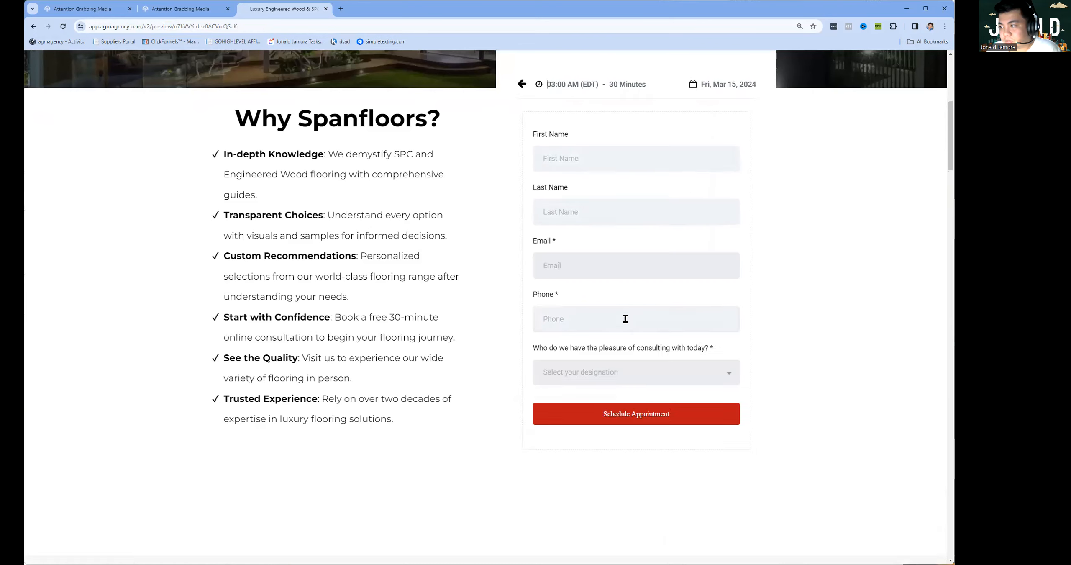
left_click(521, 84)
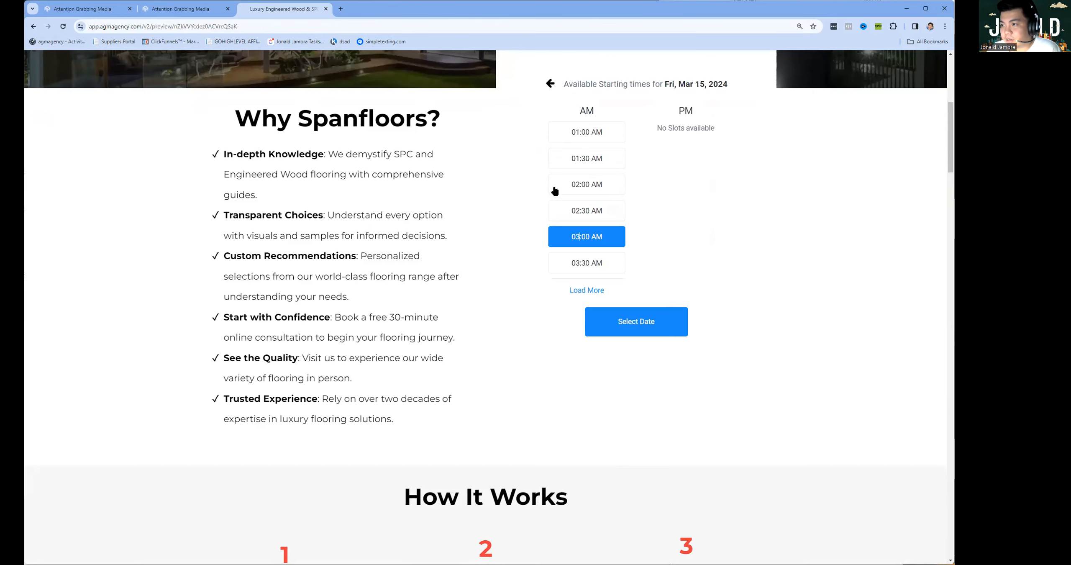
left_click(555, 83)
Rebook March 15 at 02:30 AM instead and set the designation to Constructor.
scroll(624, 226, "up", 5)
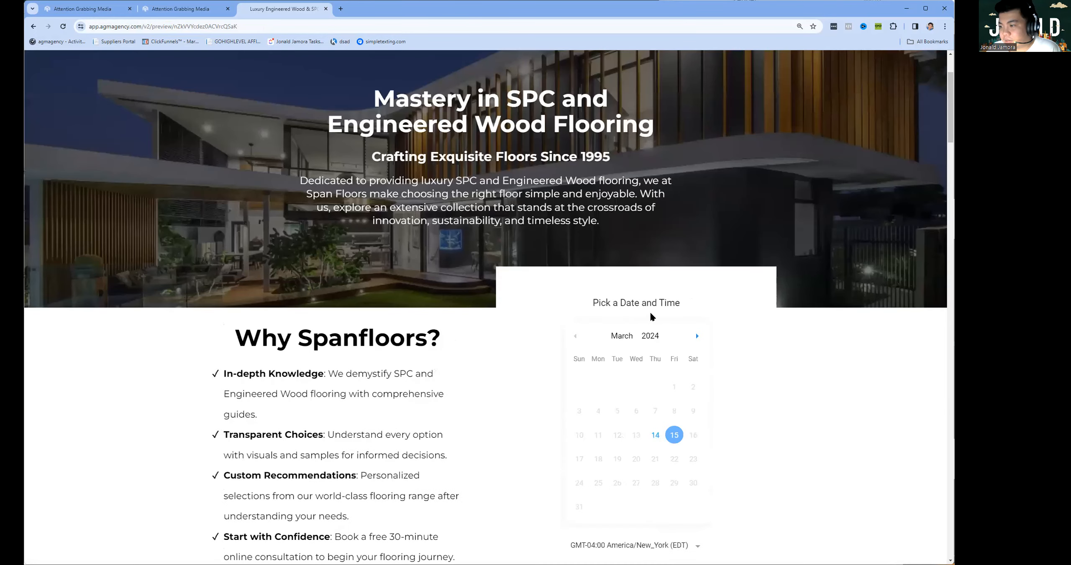
scroll(672, 326, "down", 2)
left_click(673, 325)
left_click(580, 330)
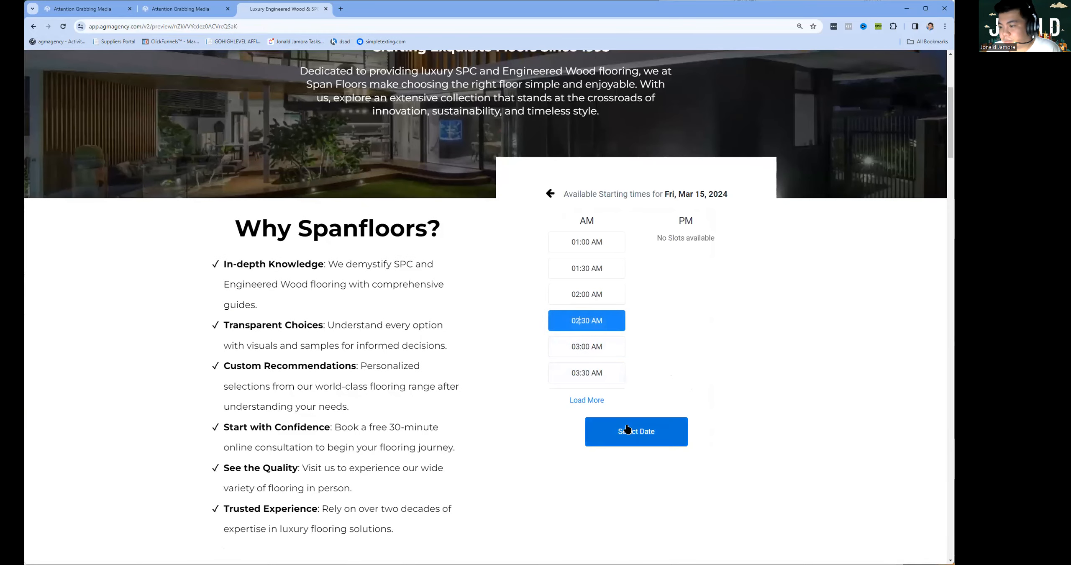
left_click(633, 431)
scroll(598, 272, "down", 3)
left_click(599, 374)
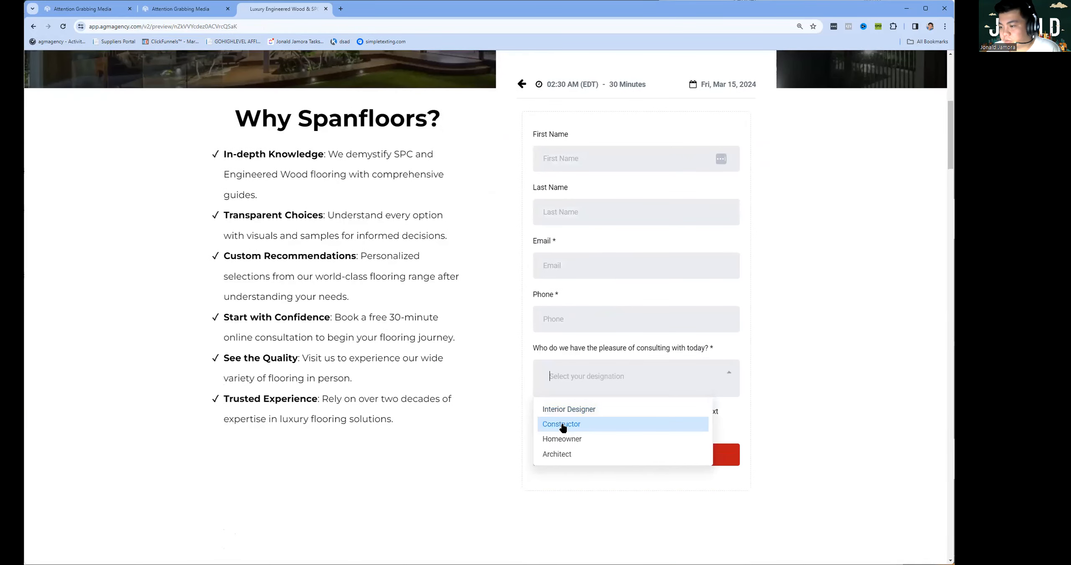
left_click(563, 424)
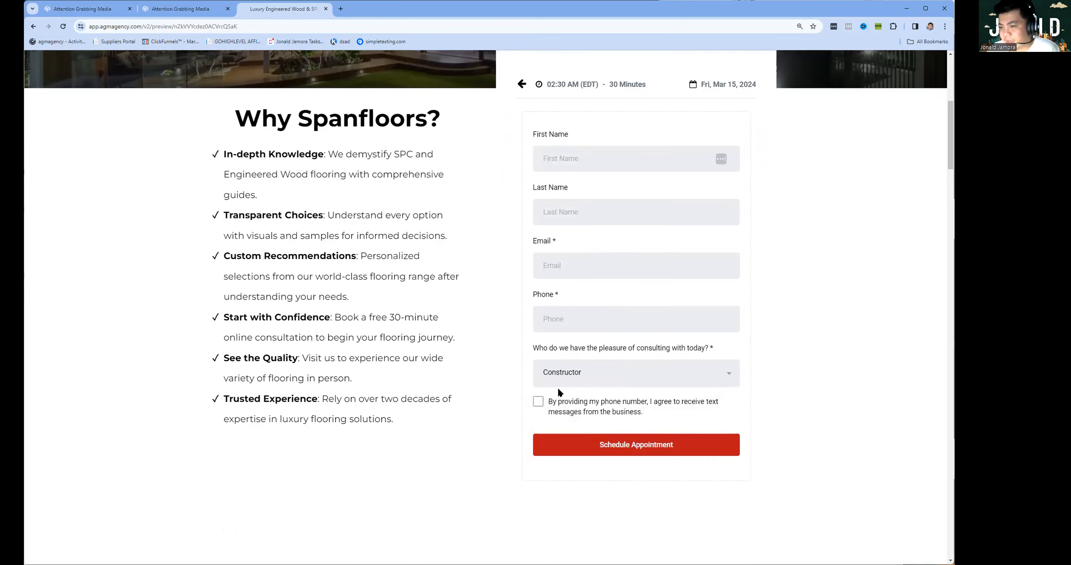
scroll(536, 378, "up", 2)
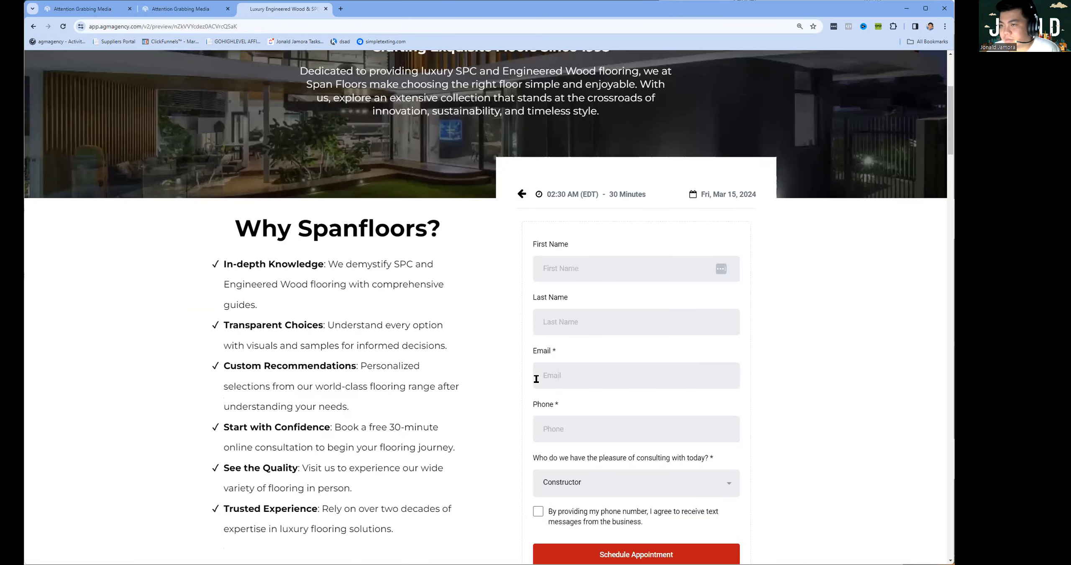
Check the email templates, funnel and Span Floors page tabs, then open Automation from the dashboard.
left_click(201, 13)
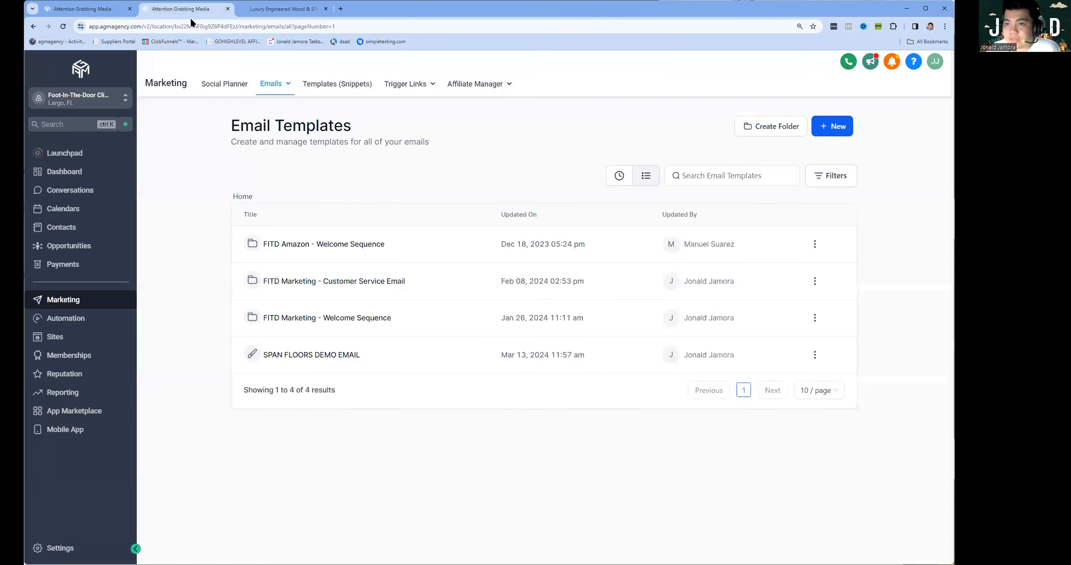
left_click(105, 13)
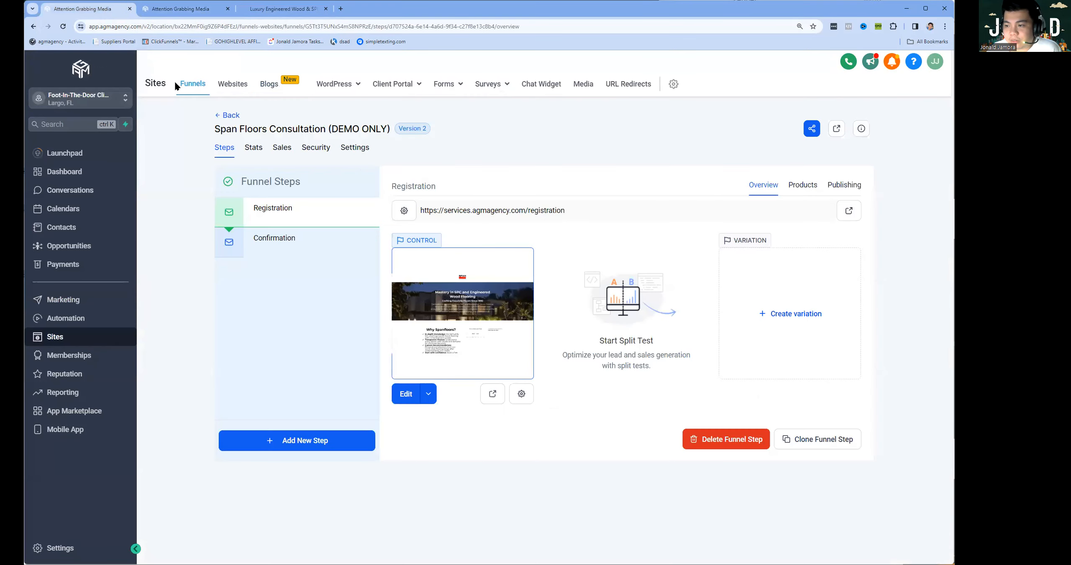
left_click(273, 13)
scroll(369, 342, "down", 10)
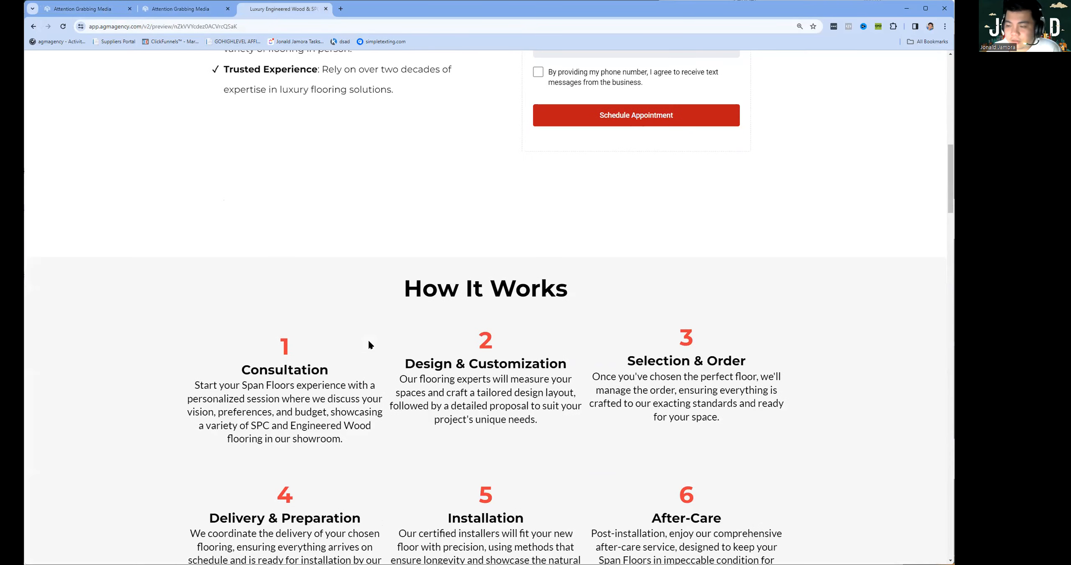
scroll(369, 343, "down", 5)
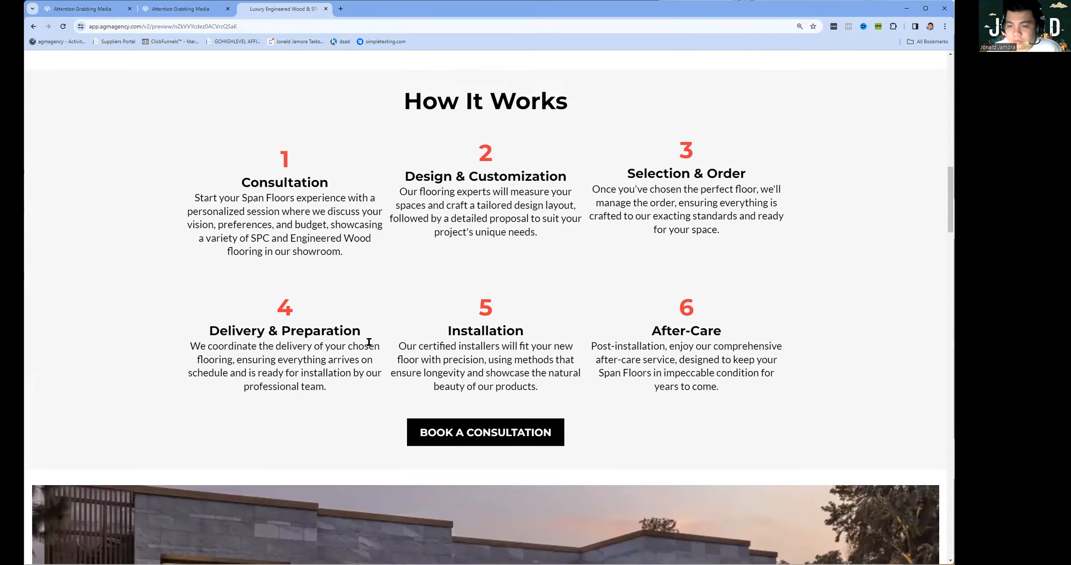
scroll(368, 341, "down", 8)
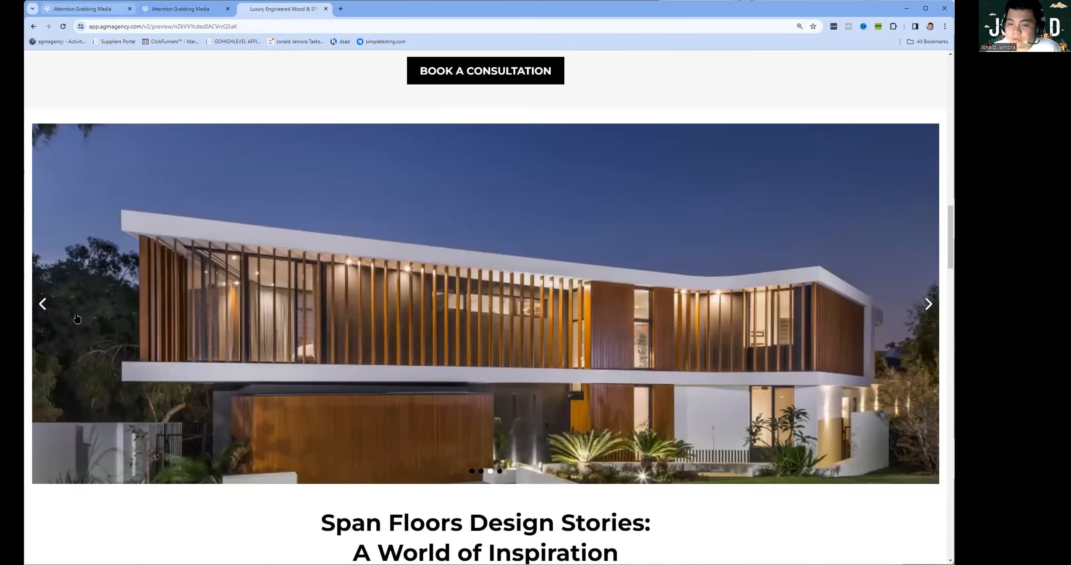
left_click(83, 9)
left_click(77, 319)
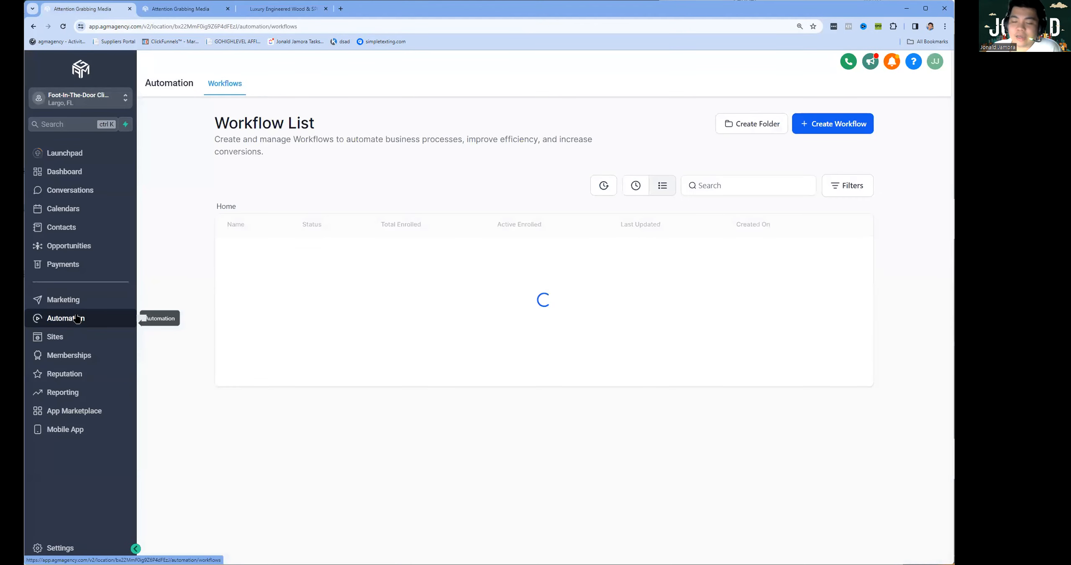
Sort workflows by Recent, open the Span Floors booking workflow, and add a Wait step at the end.
left_click(620, 185)
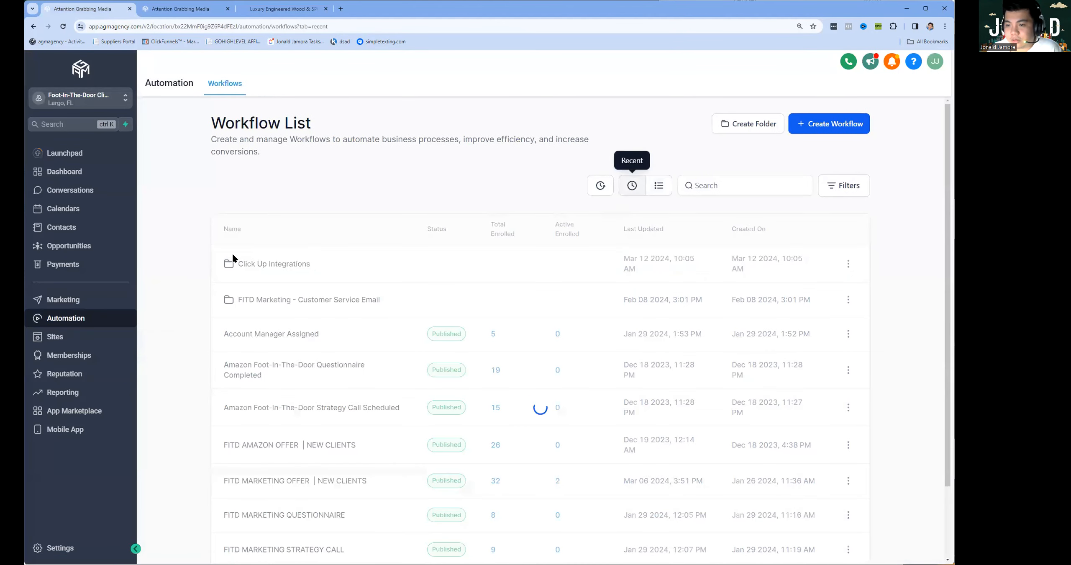
left_click(273, 263)
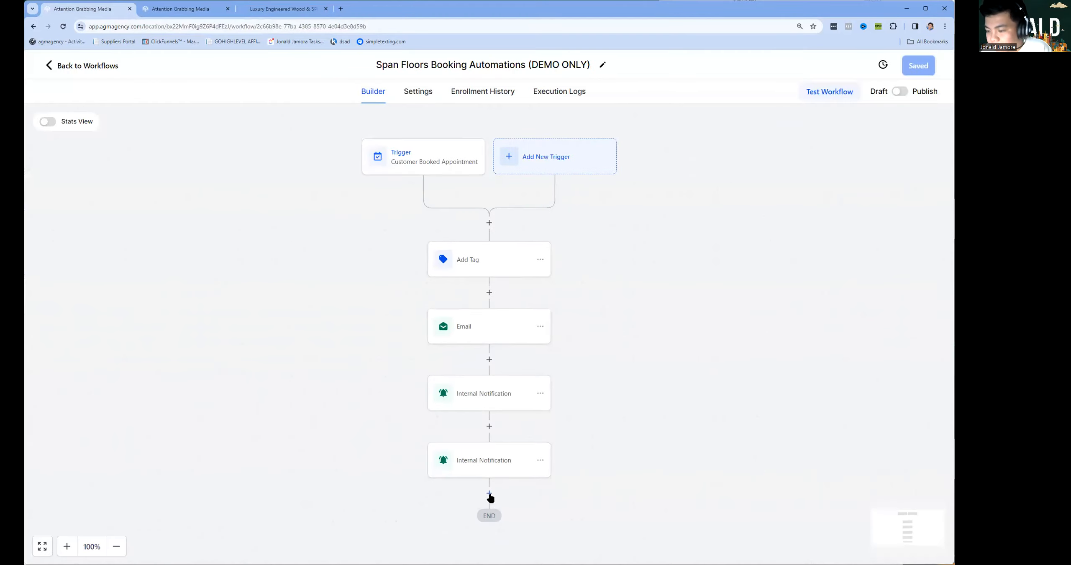
left_click(489, 494)
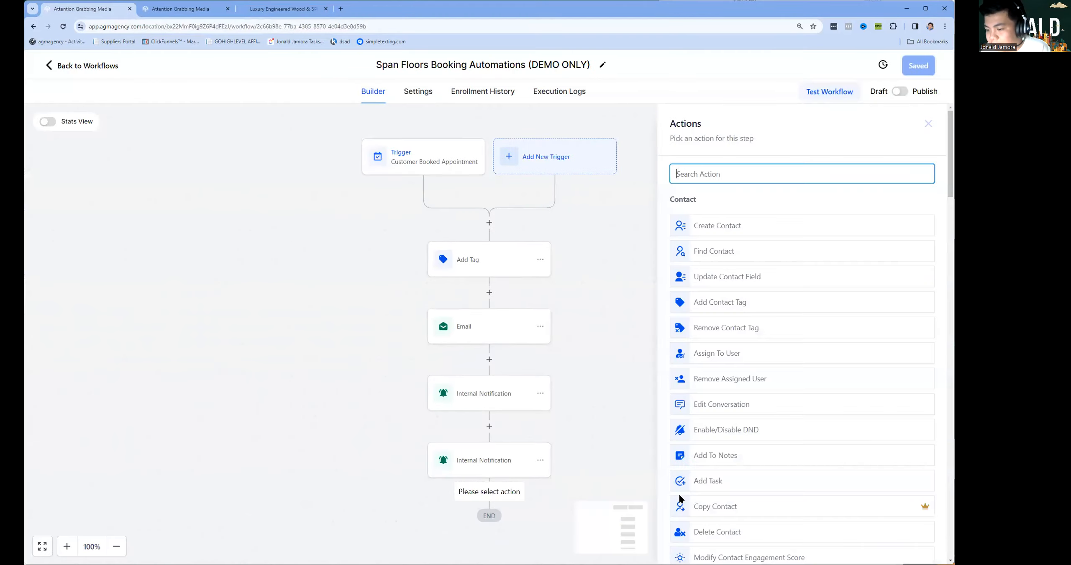
left_click(717, 176)
type("wa")
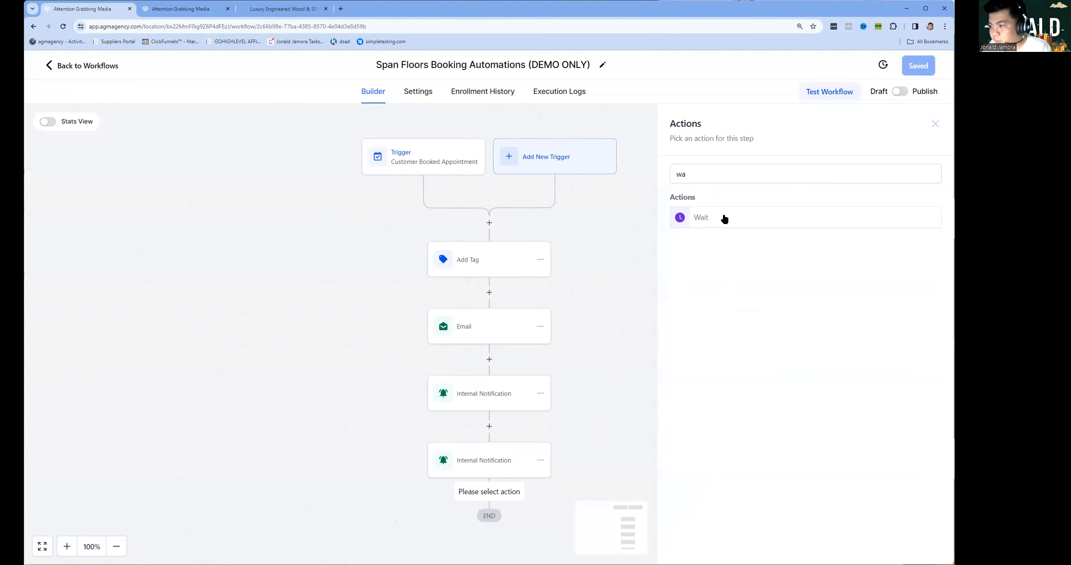
left_click(722, 218)
Set the Wait to 15 before the appointment time, save it, and check the new step.
left_click(540, 284)
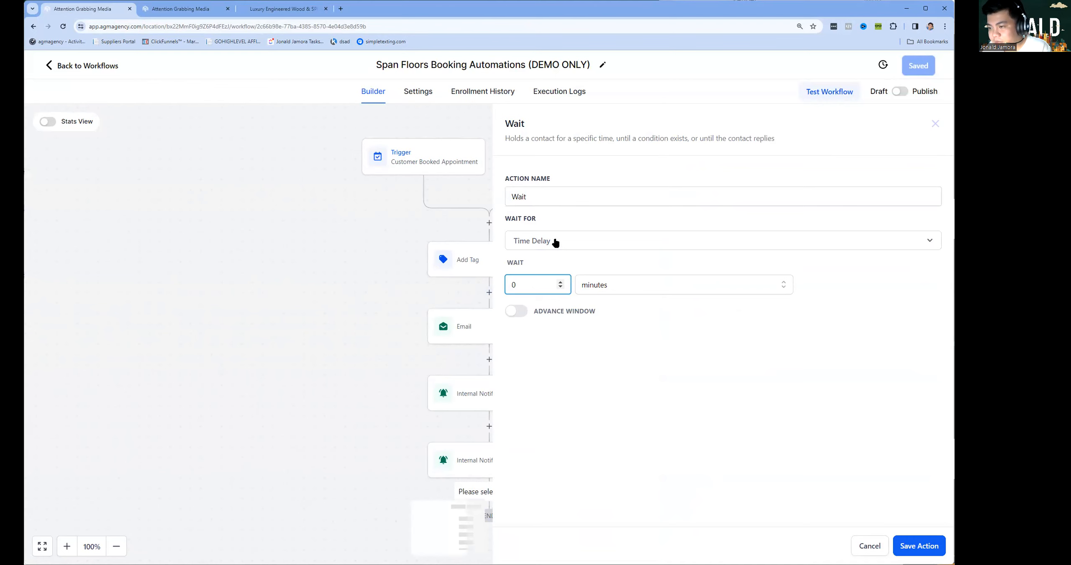
left_click(555, 242)
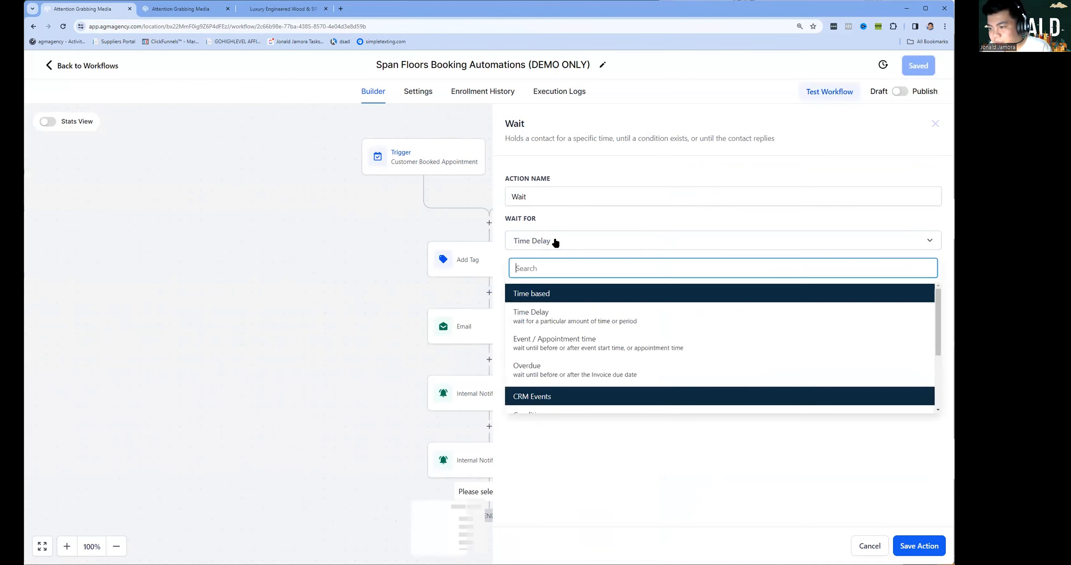
left_click(546, 341)
left_click(615, 303)
type("15")
left_click(787, 512)
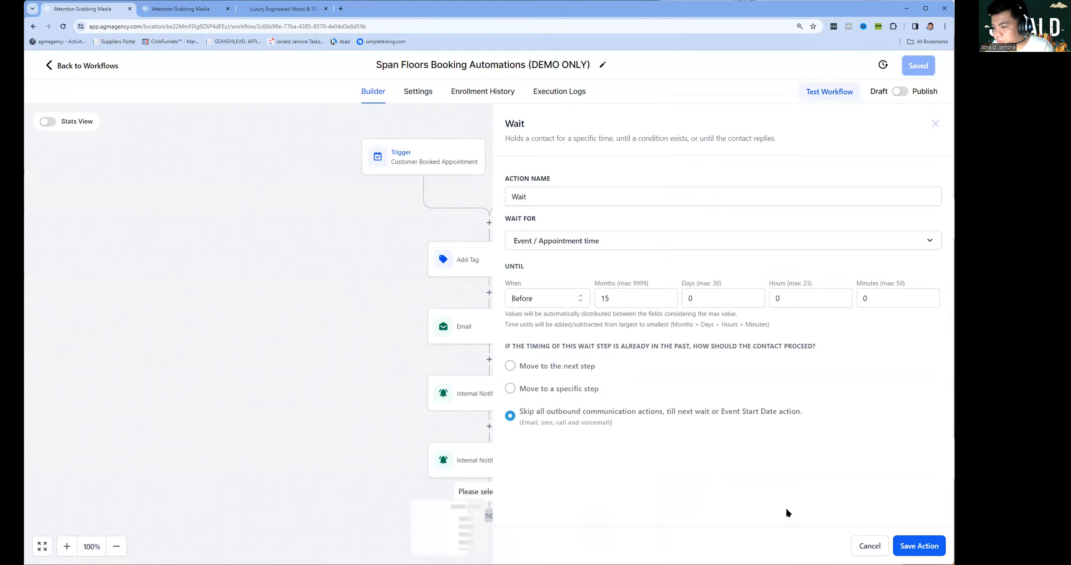
left_click(913, 545)
scroll(602, 368, "down", 6)
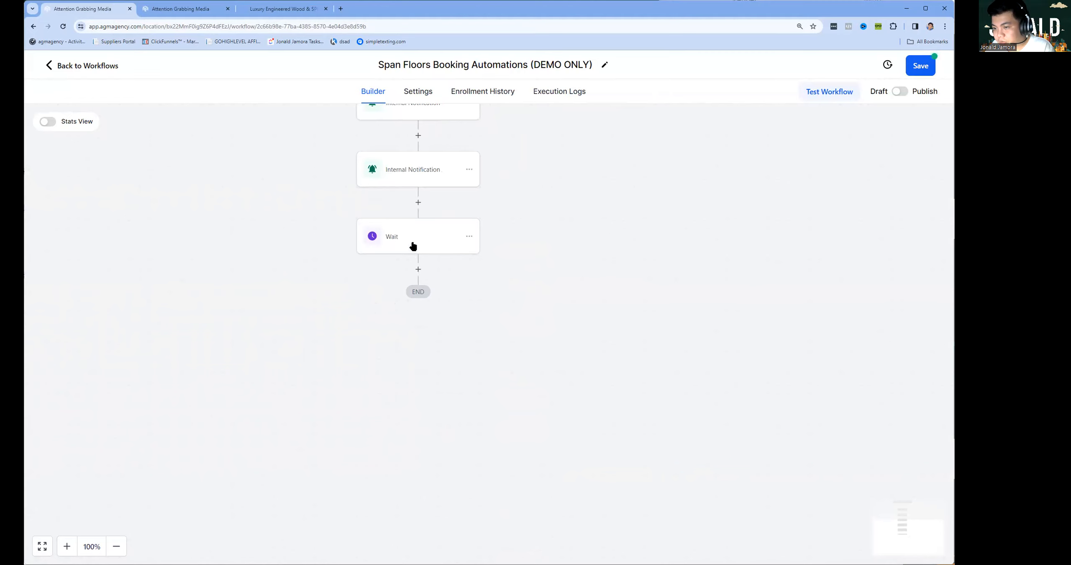
left_click(412, 242)
Add a Send Email step from 'Span Floors' with the support sender address and subject 'Meeting in 15 minutes!'.
left_click(417, 269)
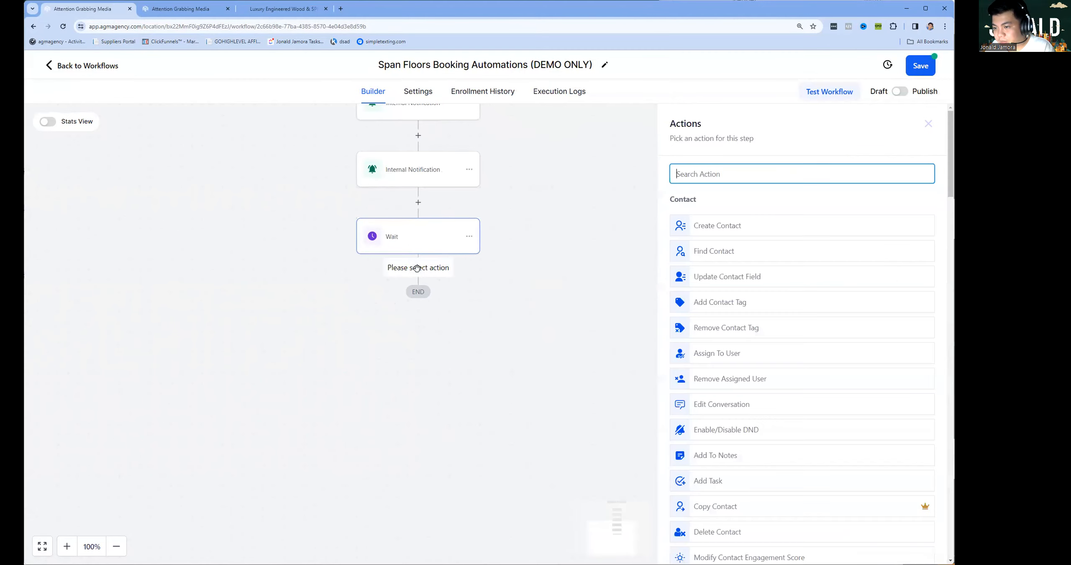
type("email")
left_click(783, 222)
left_click(722, 263)
left_click(707, 255)
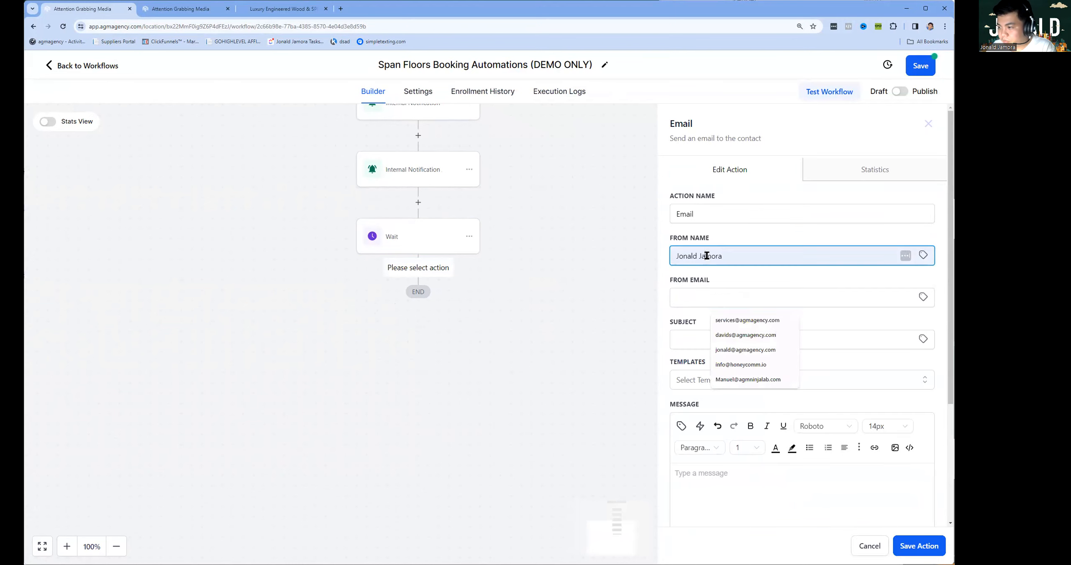
key("ctrl+a")
type("Span Floors")
key("Tab")
key("Tab")
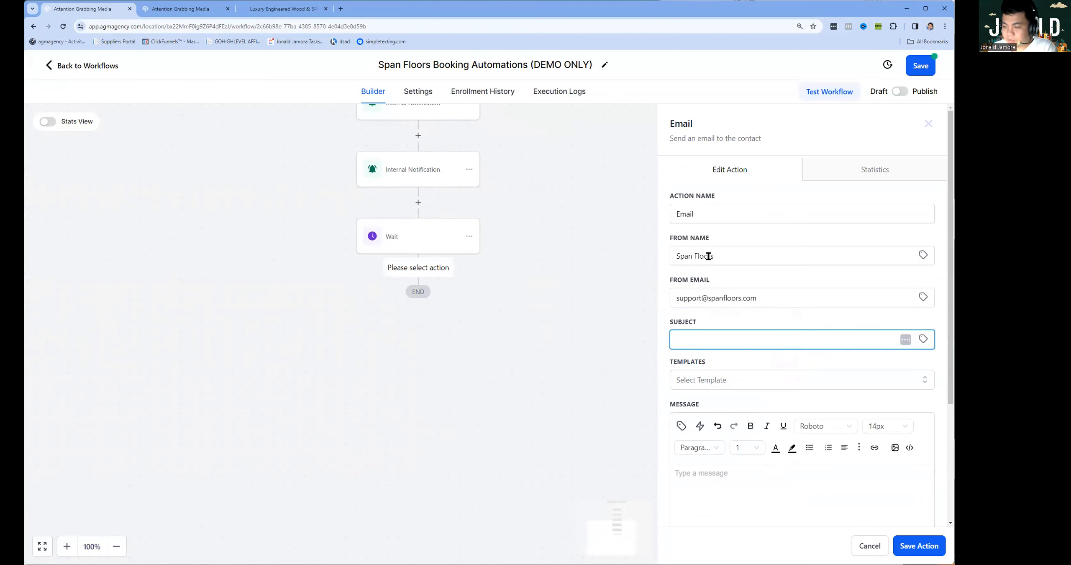
type("Meeting in 15 minute")
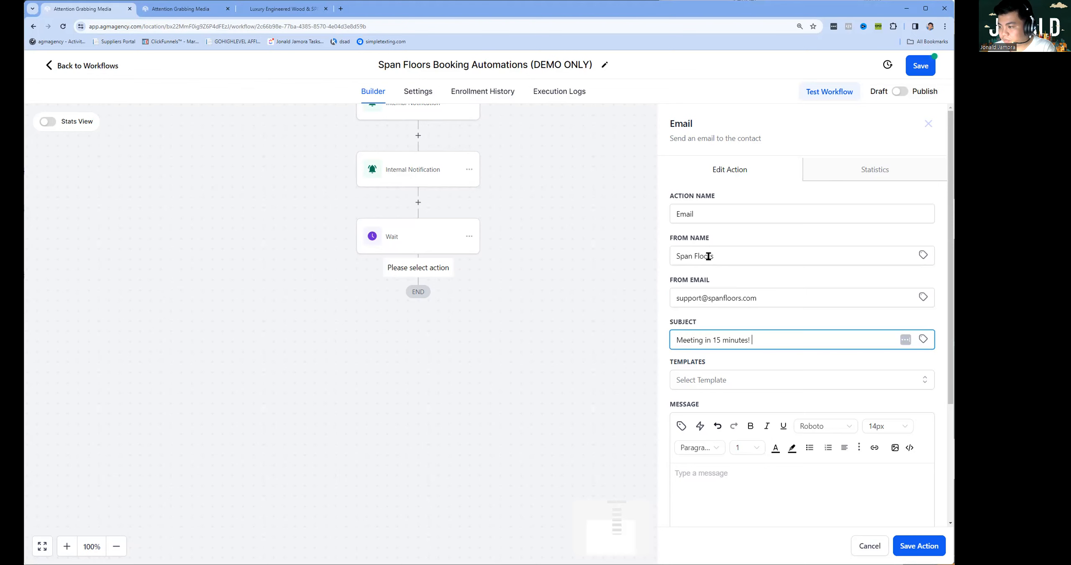
type("s!")
Start the body with 'Hi' plus the contact's first name and the 15-minute reminder text.
scroll(731, 378, "down", 4)
left_click(735, 313)
type("Hi Cu")
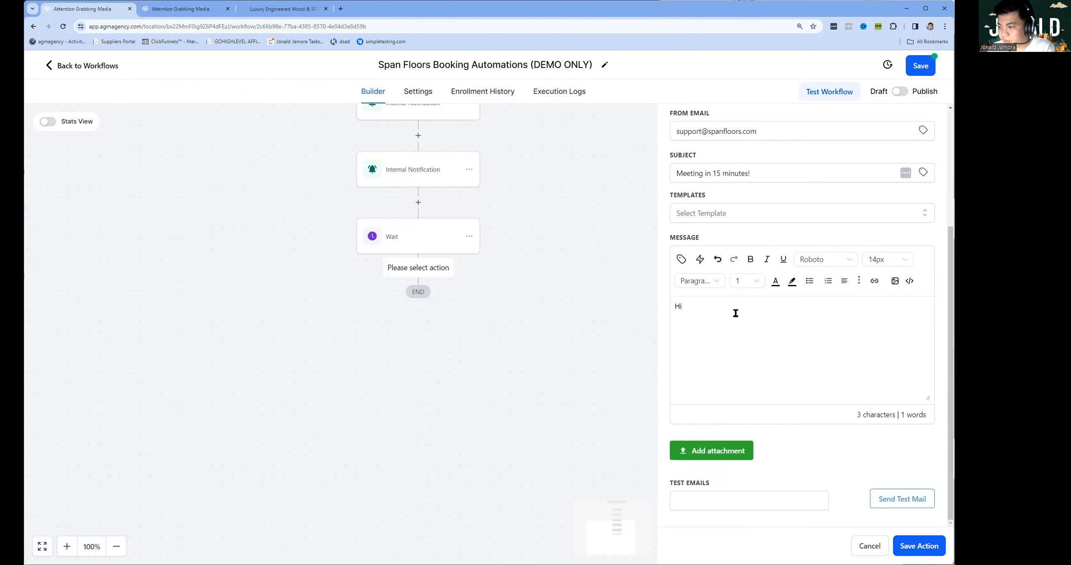
left_click(682, 259)
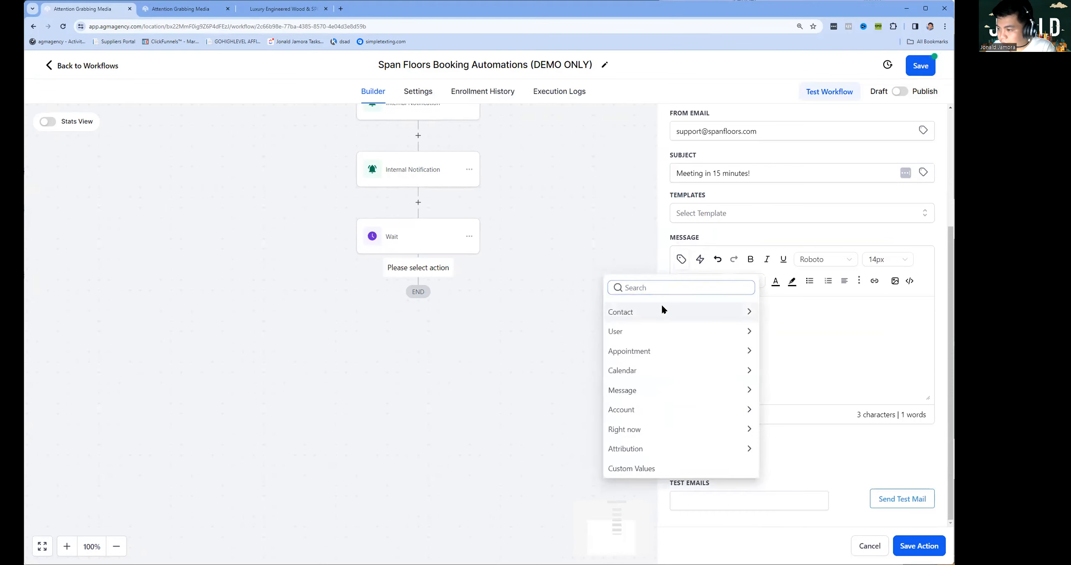
left_click(665, 305)
left_click(665, 349)
type("!")
type("Your appoint")
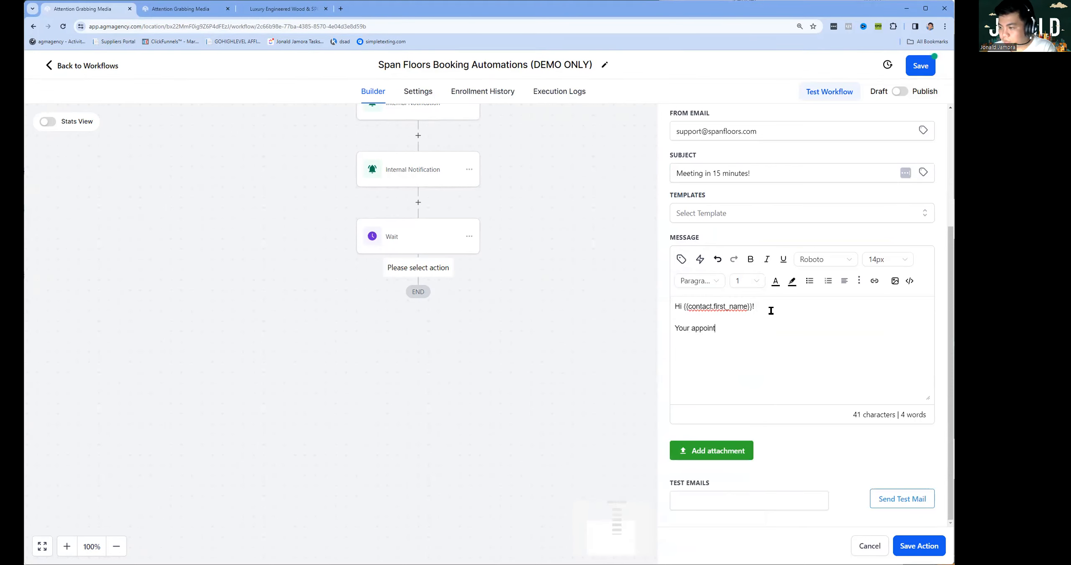
type("ment is in 15 minutes.")
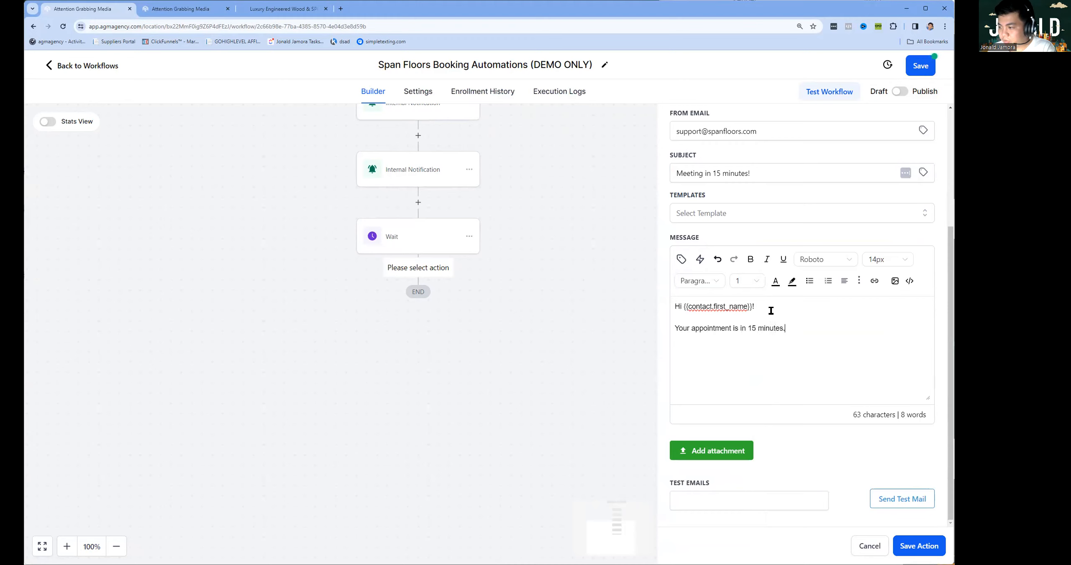
type("Incase you missed")
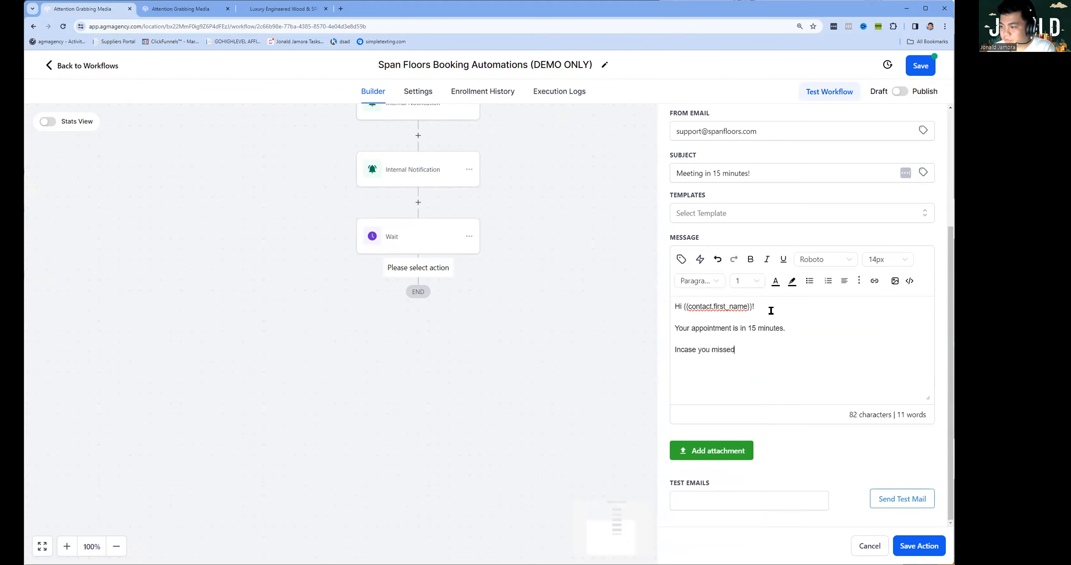
type(" it here is the meeting link:")
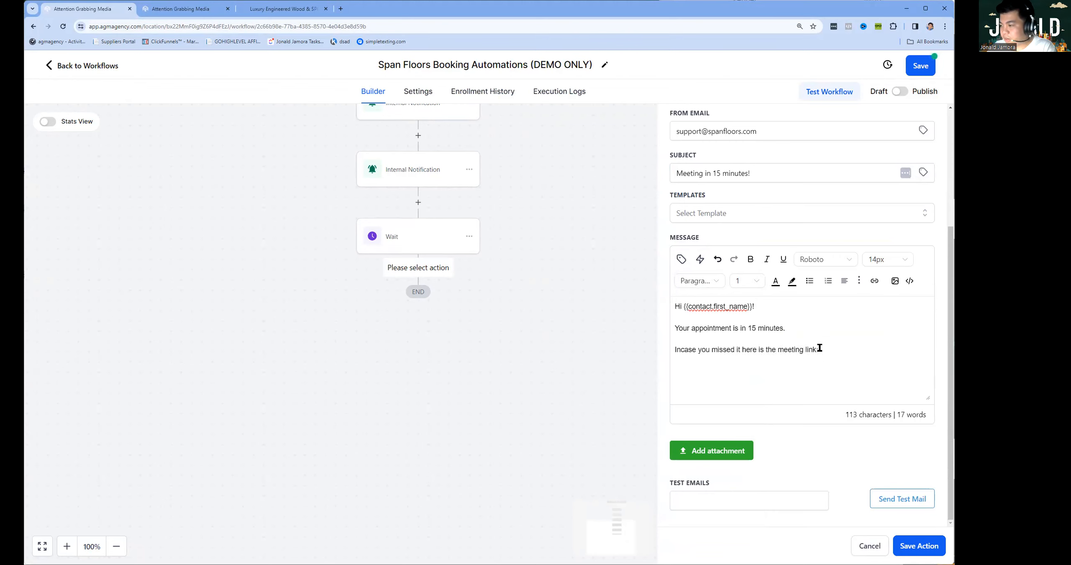
Insert the appointment meeting-location link, add a sign-off from the Span floors support team, and save.
left_click(681, 259)
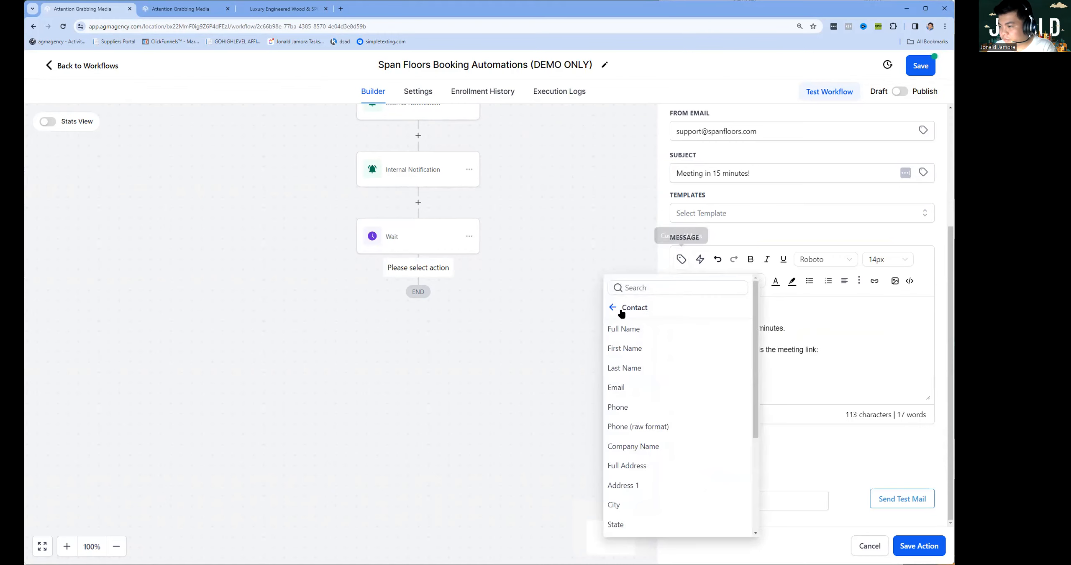
left_click(633, 352)
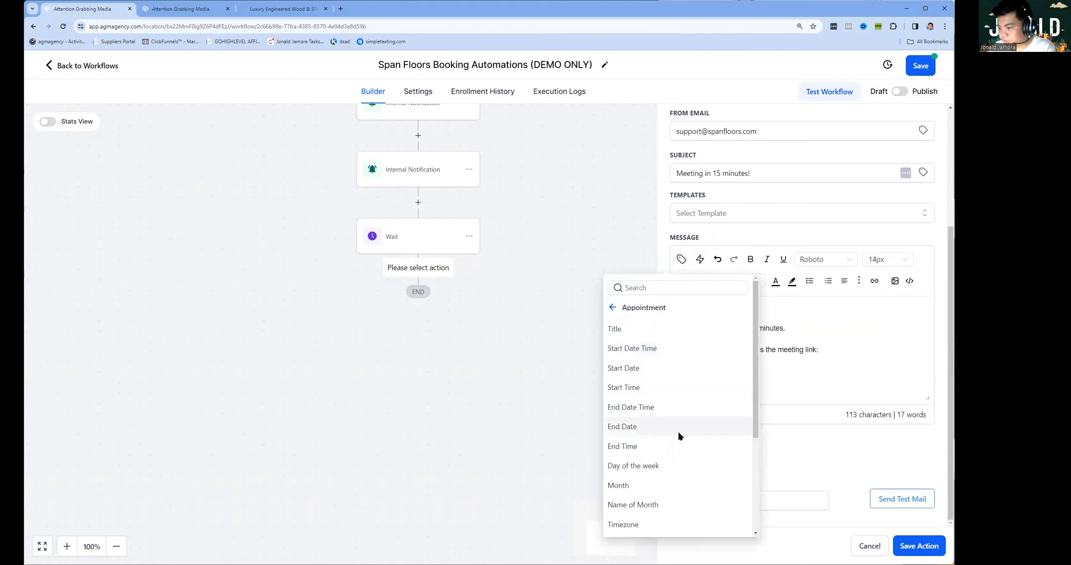
scroll(669, 461, "down", 3)
left_click(666, 468)
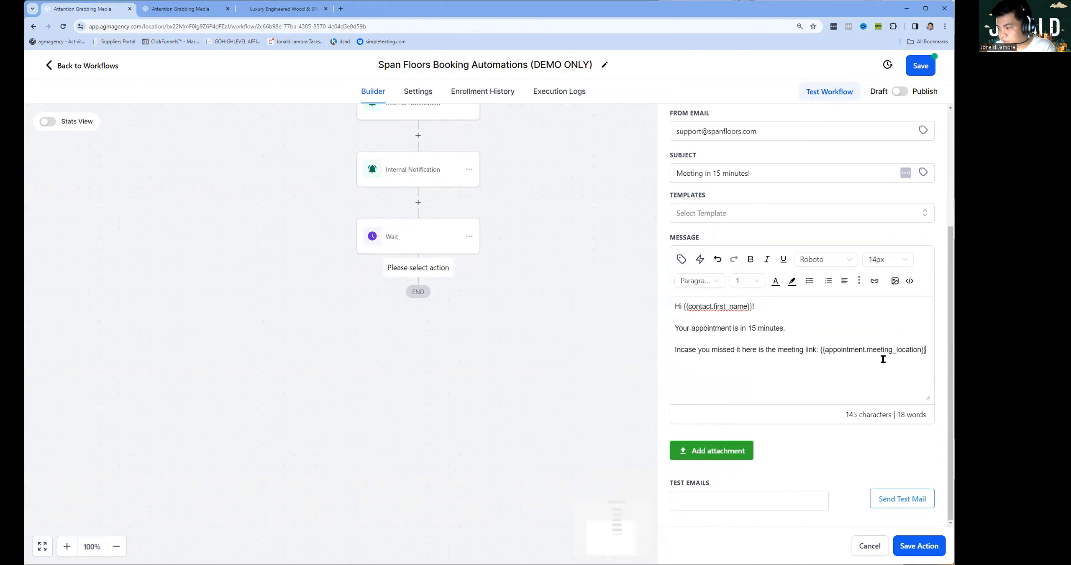
key("Return")
type("See you.  Jonad")
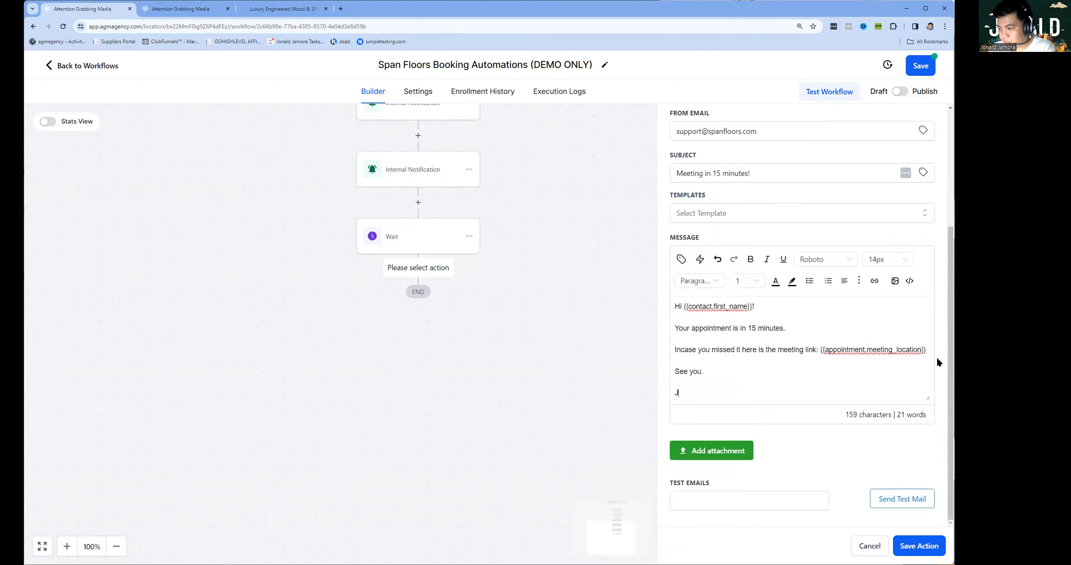
key("shift+Return")
type("Span floors support team")
left_click(912, 547)
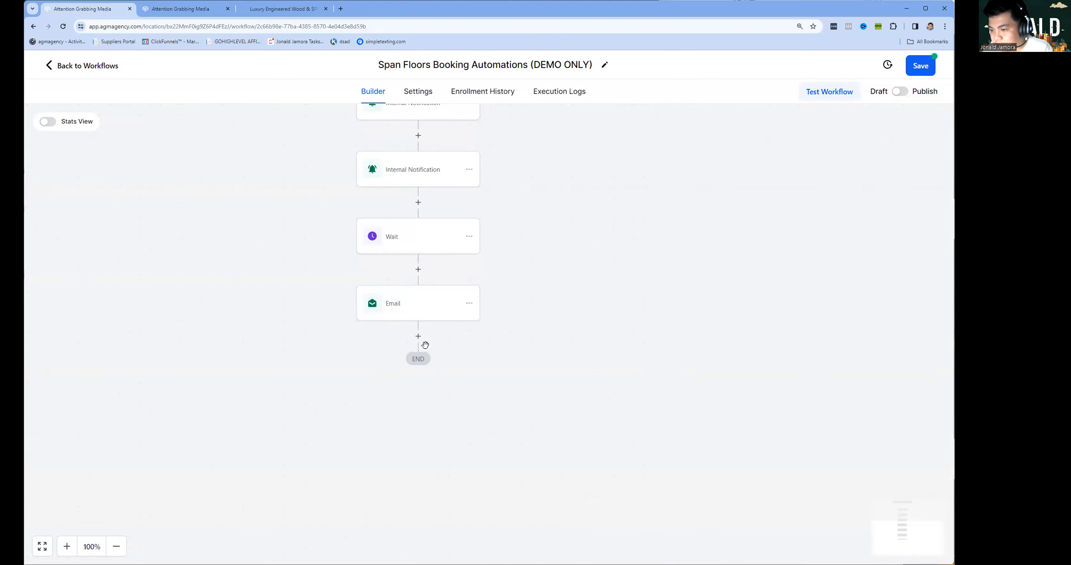
Add an Internal Notification step after the Email, sent as an email with a staff sender name.
left_click(425, 344)
type("inter")
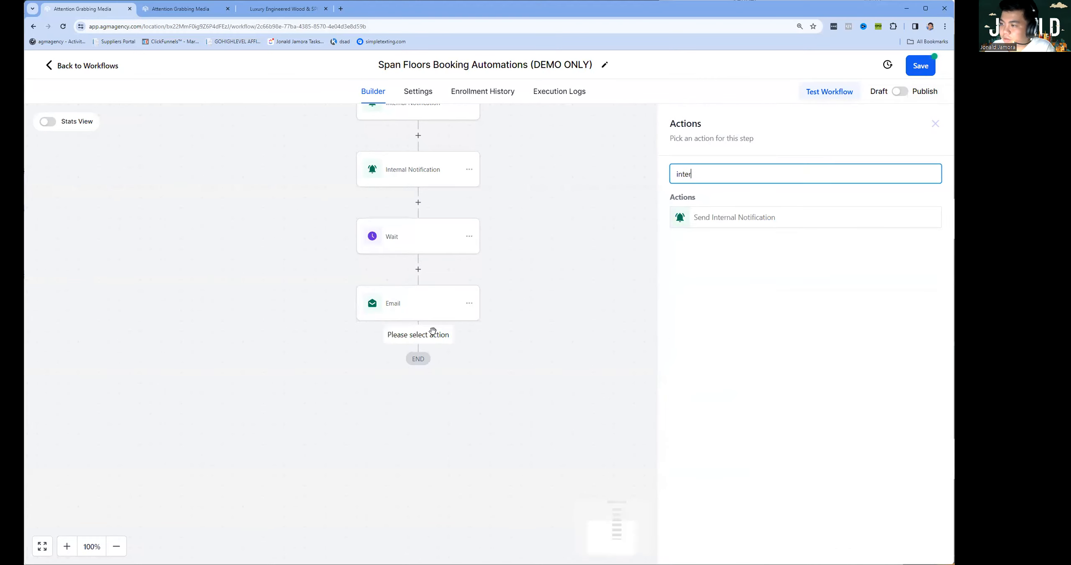
left_click(801, 225)
left_click(713, 239)
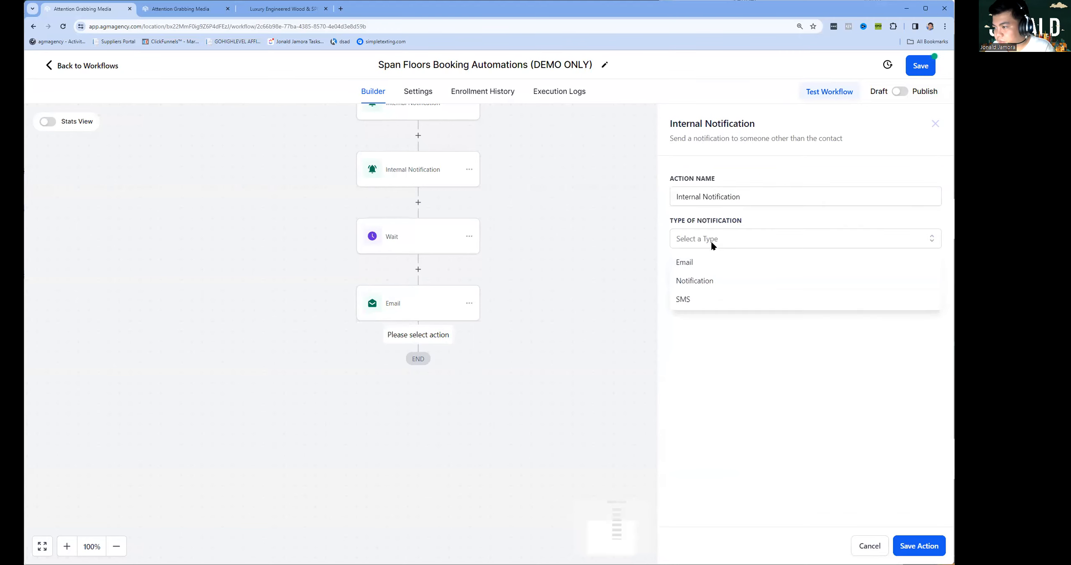
left_click(685, 262)
left_click(697, 293)
left_click(725, 319)
Set the staff member's address as sender and reuse it as the custom recipient address.
left_click(701, 338)
type("jon")
left_click(728, 364)
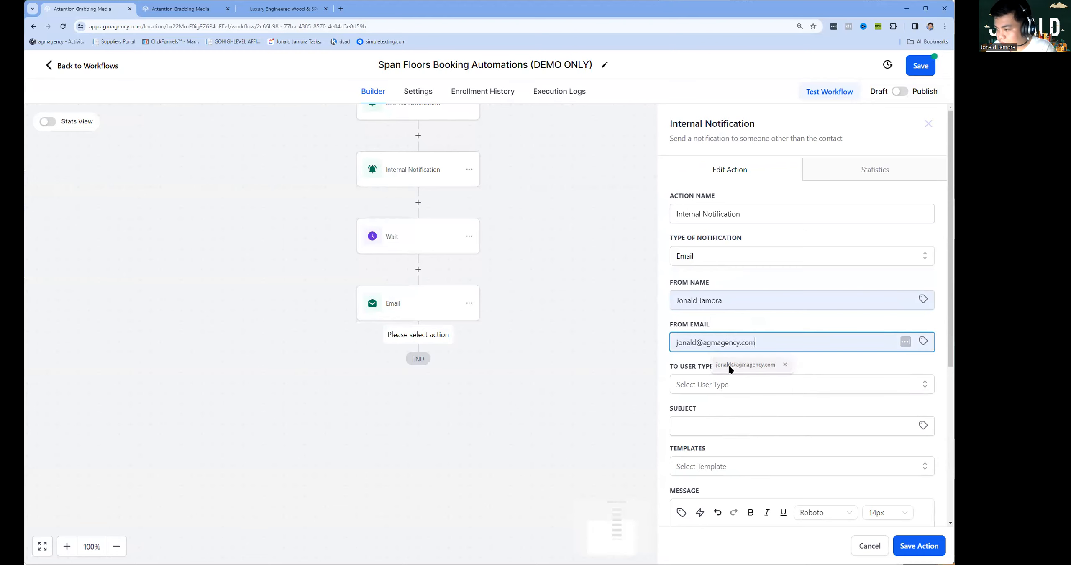
left_click(729, 383)
left_click(701, 443)
triple_click(724, 346)
key("ctrl+c")
left_click(719, 427)
key("ctrl+v")
scroll(720, 425, "down", 5)
Write subject 'Meeting with Client {{contact.first_name}}!' and a message about a lead meeting in 15 minutes.
left_click(711, 248)
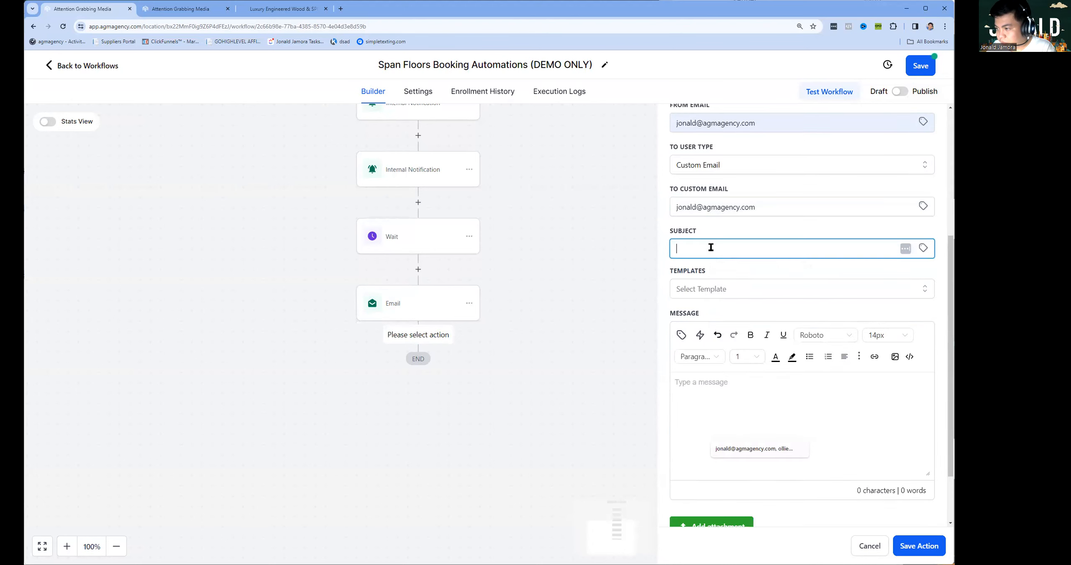
type("Meeting with Client")
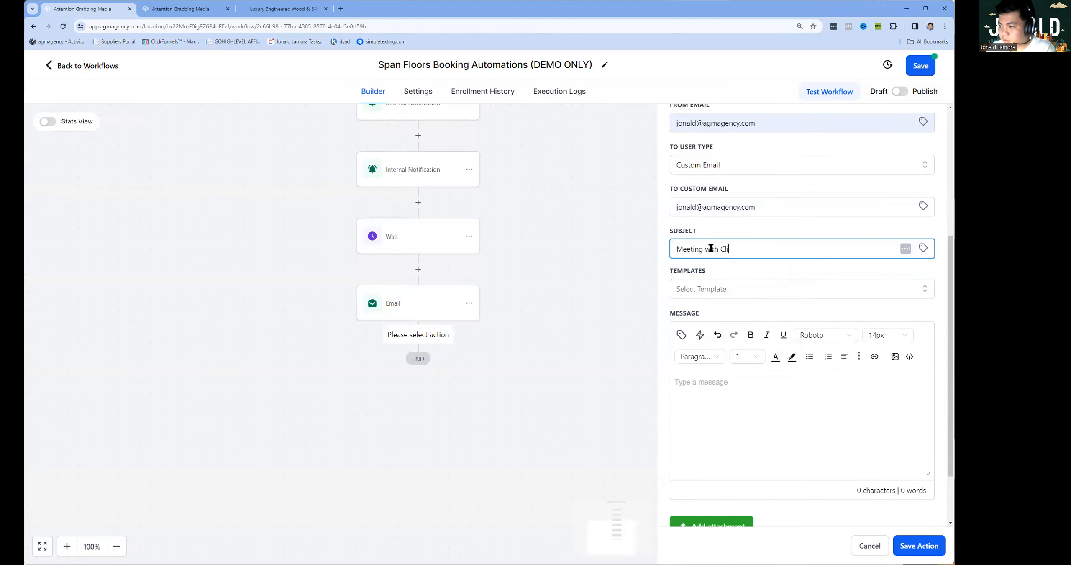
left_click(923, 248)
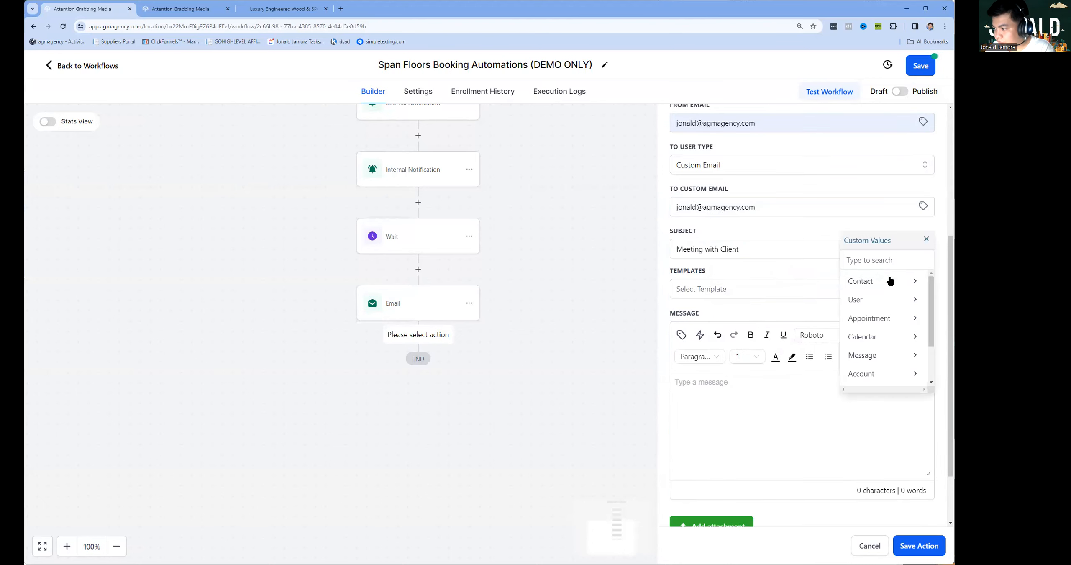
left_click(878, 282)
left_click(865, 299)
type("!")
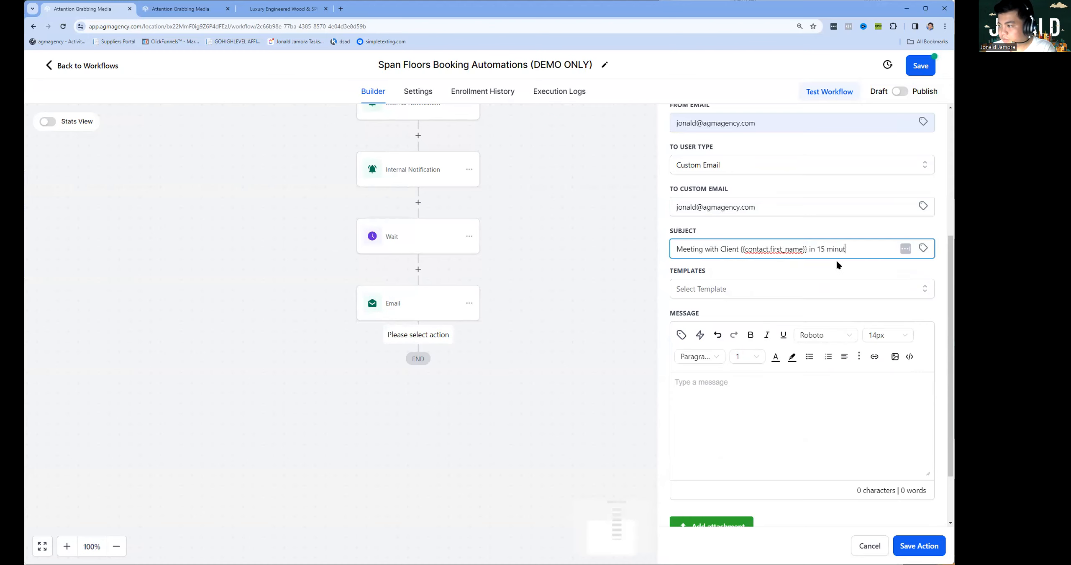
left_click(820, 465)
type("Hi jonald,  You")
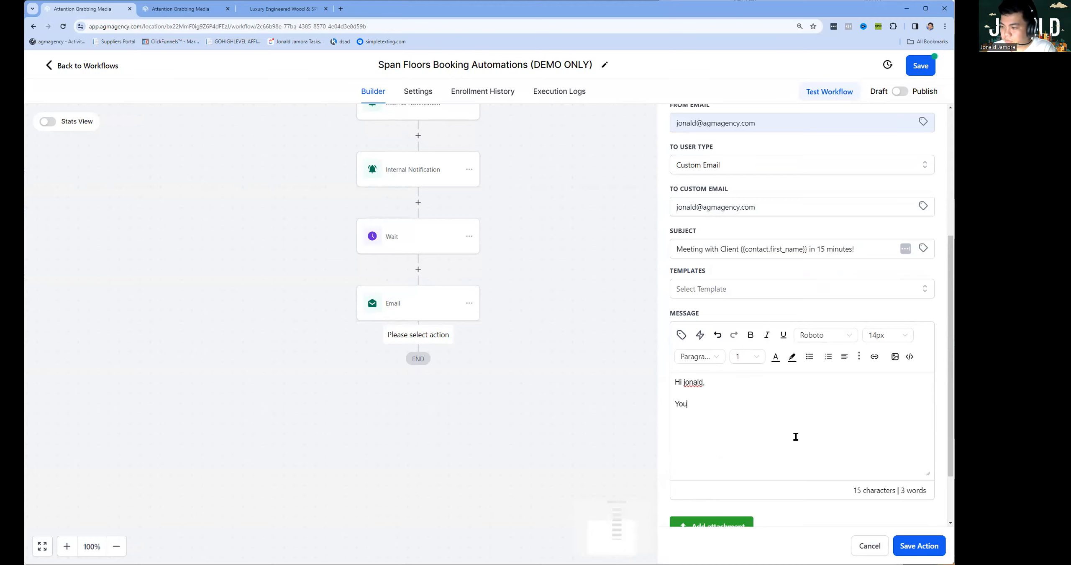
type(" have a ")
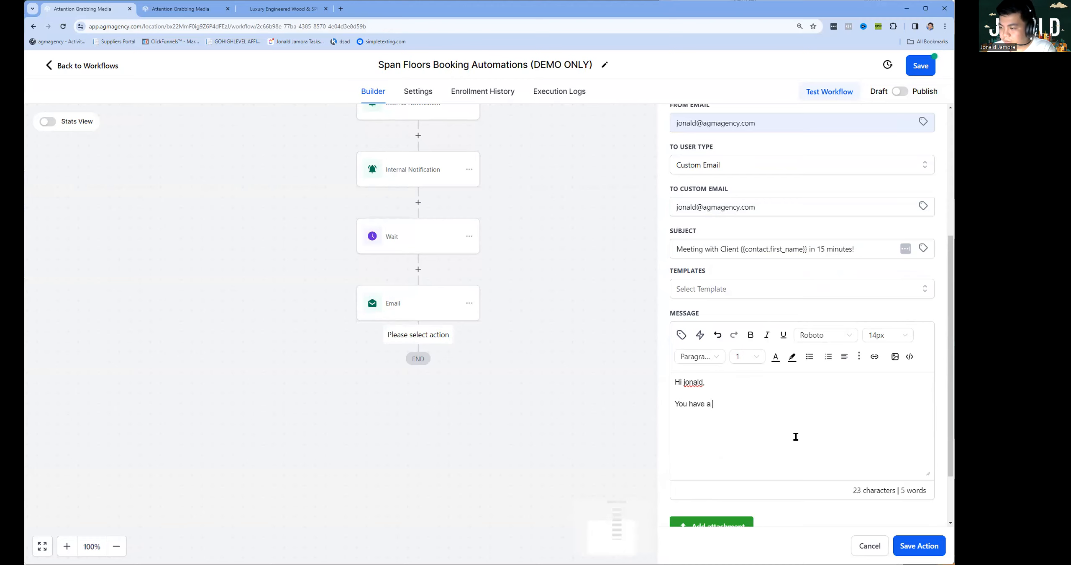
type("meeting with a lead in 15 minutes.")
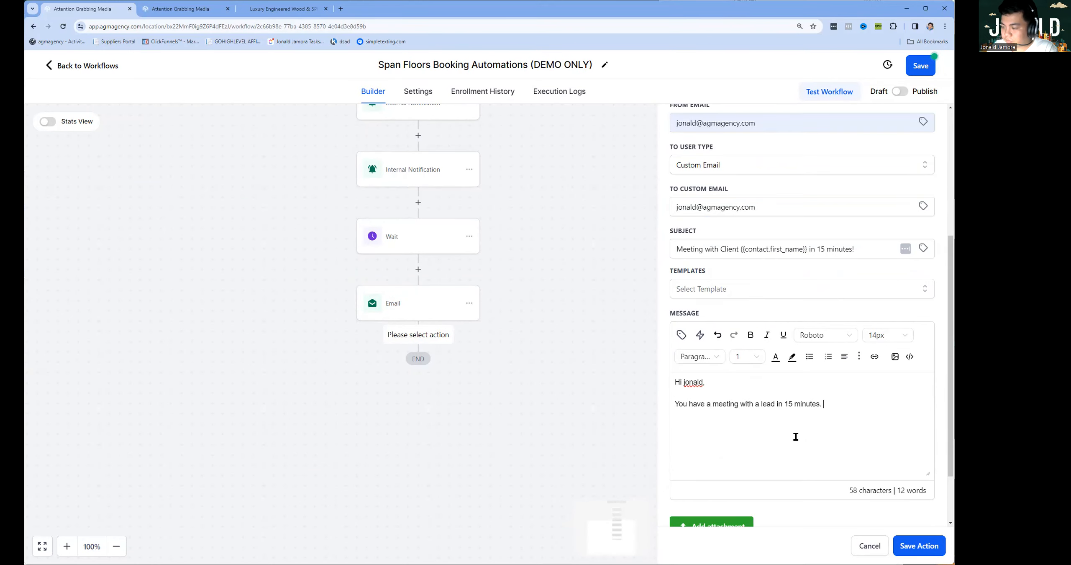
key("ctrl+a")
Copy the lead details from the SMS notification into the new notification email's message.
left_click(918, 546)
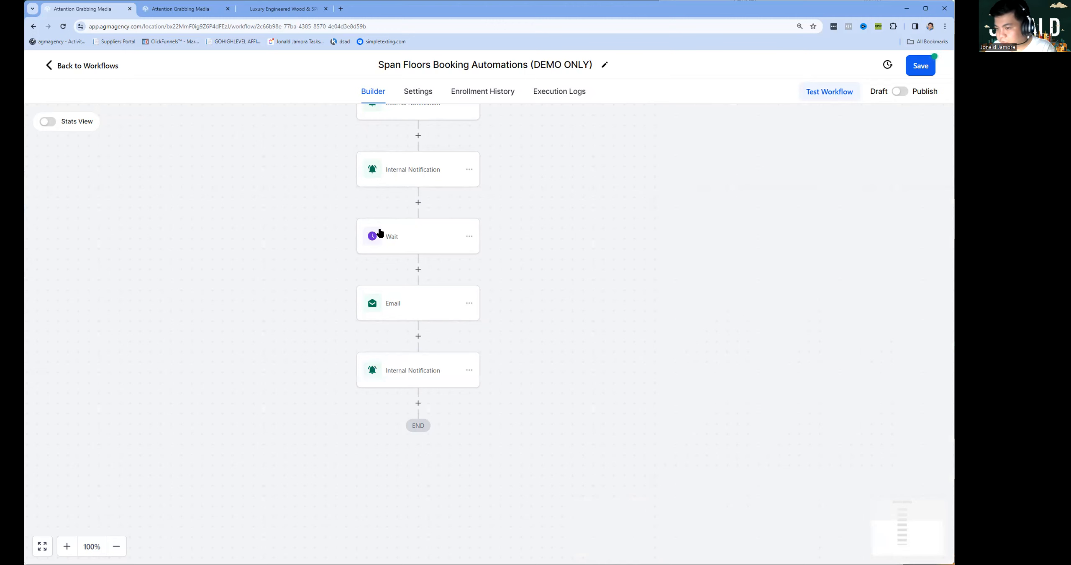
left_click(407, 175)
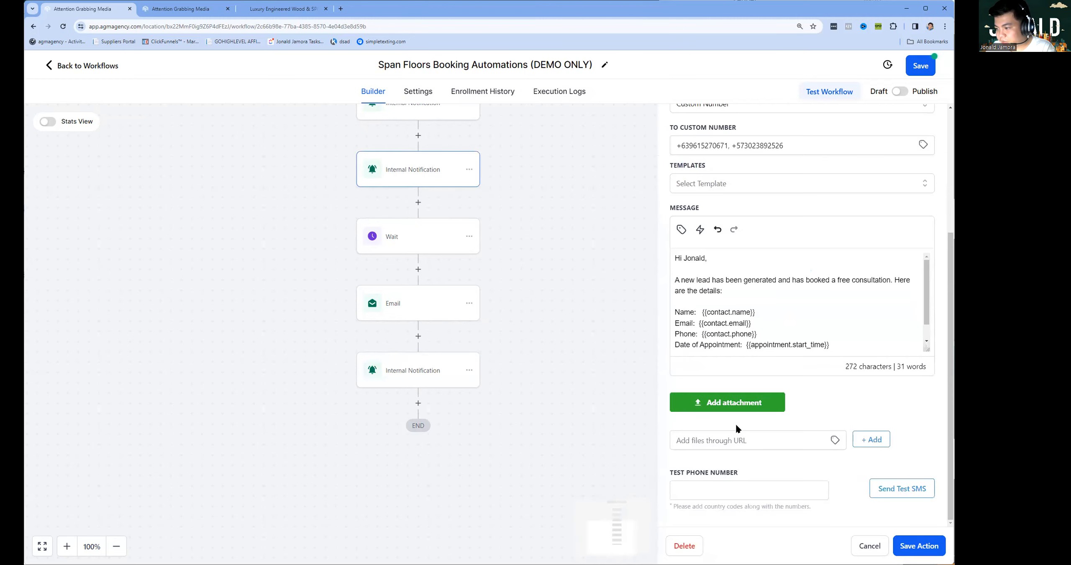
left_click_drag(847, 344, 892, 284)
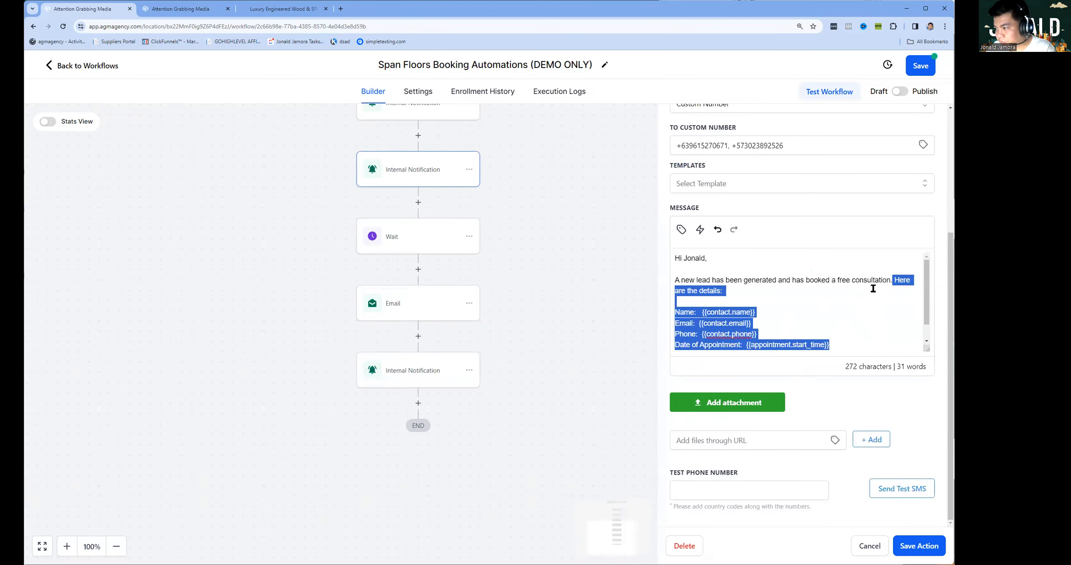
left_click(387, 361)
left_click(852, 452)
key("ctrl+v")
scroll(784, 450, "down", 3)
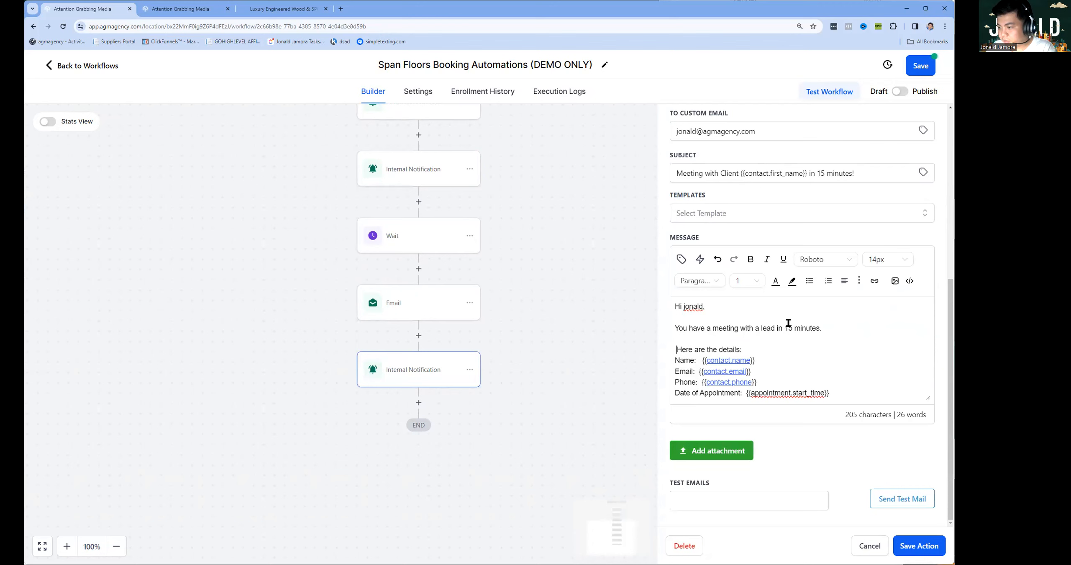
key("BackSpace")
key("BackSpace")
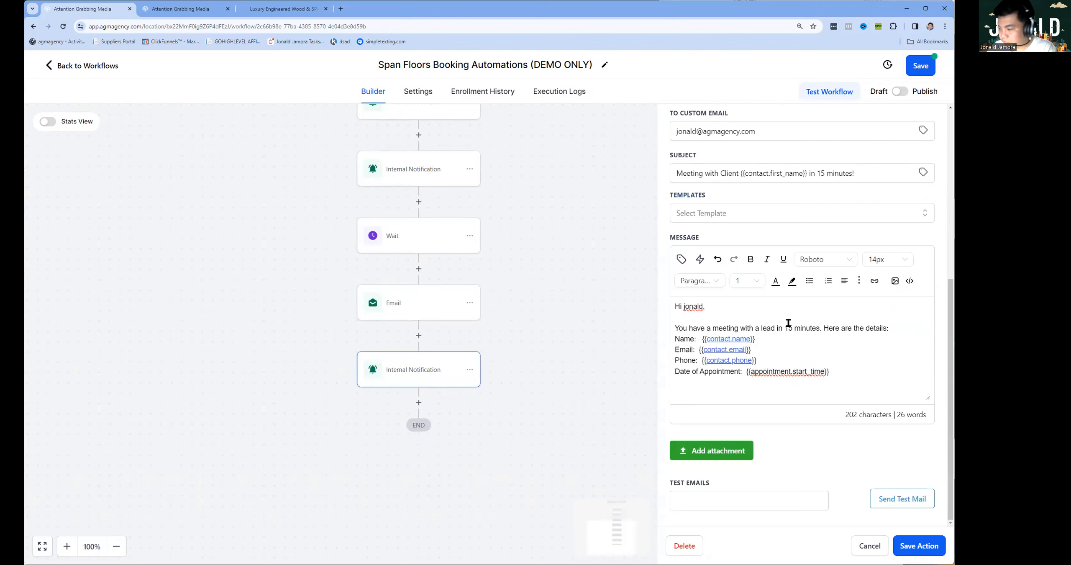
Close the notification settings and save the Span Floors booking workflow.
left_click(920, 546)
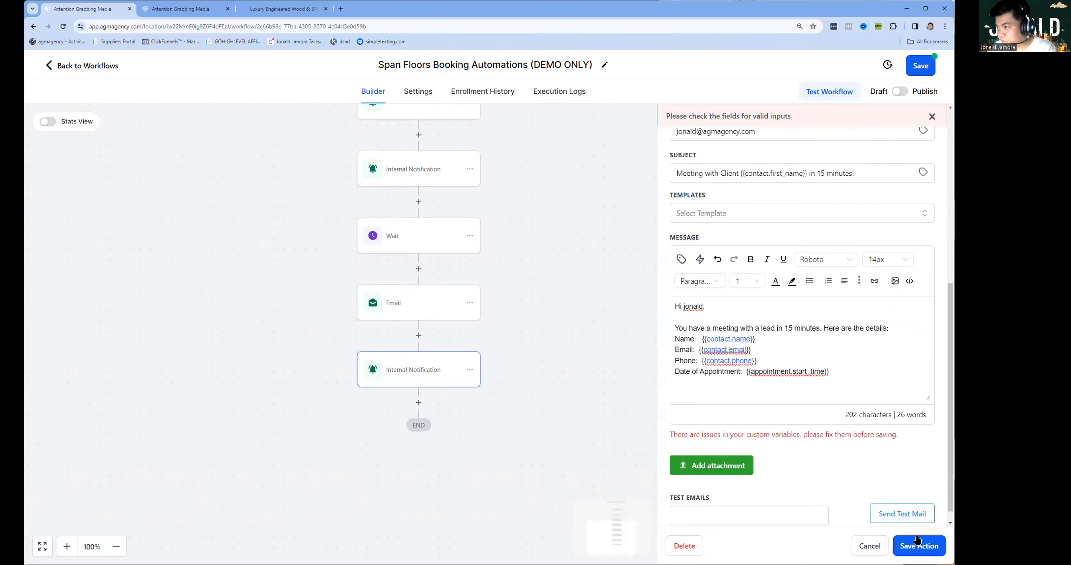
scroll(811, 359, "up", 3)
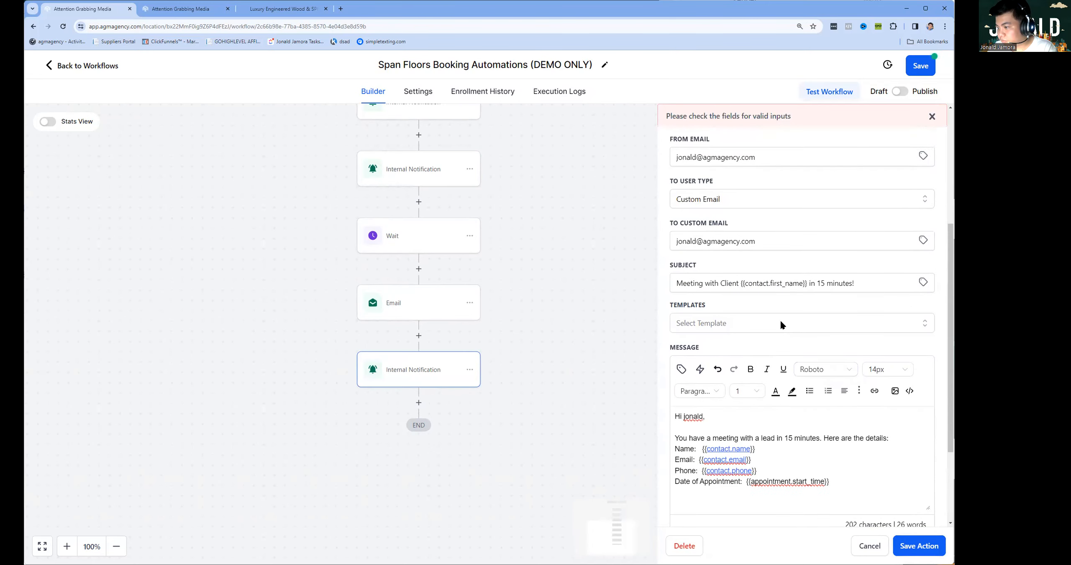
scroll(755, 268, "up", 5)
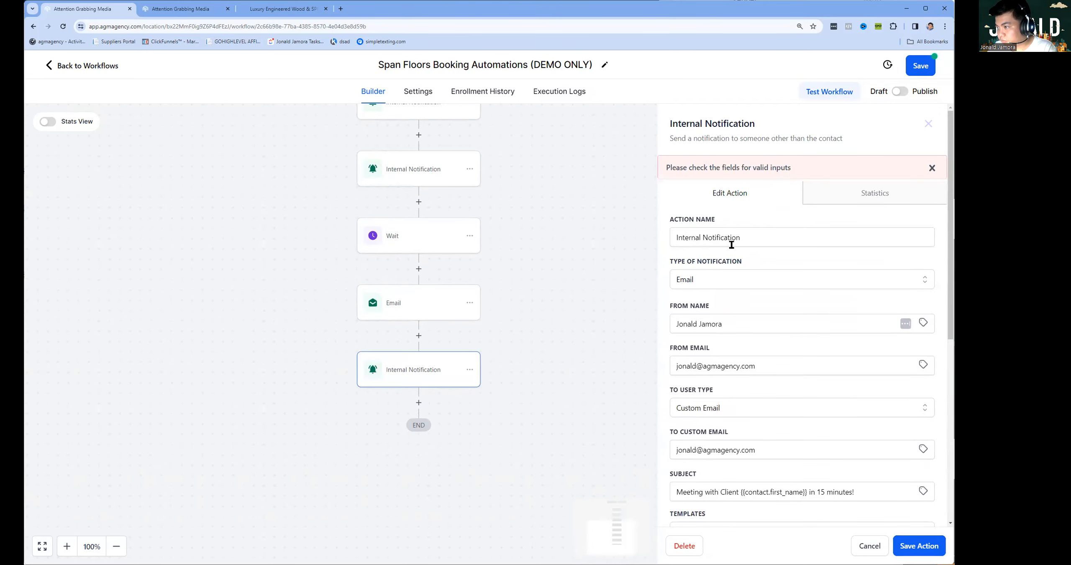
scroll(744, 273, "down", 6)
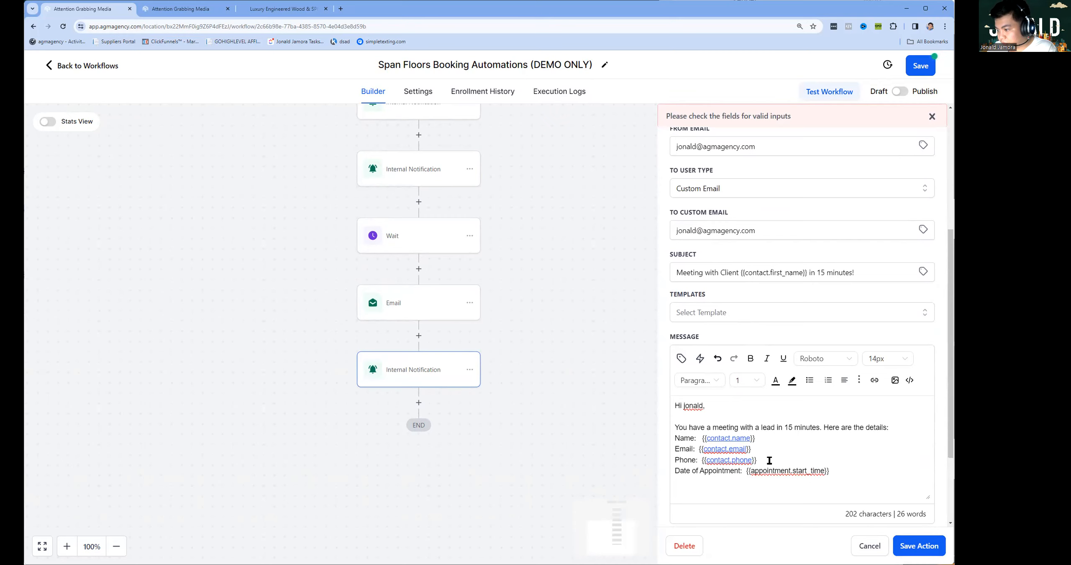
left_click(879, 547)
left_click(923, 70)
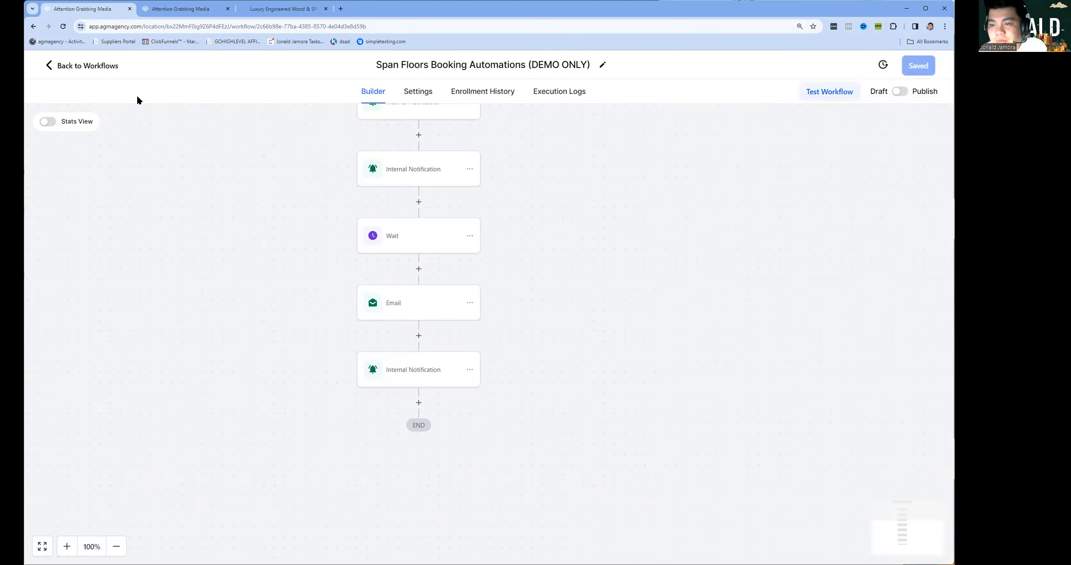
Open agmagency.com/contact in a new Chrome tab.
left_click(342, 10)
type("agmag")
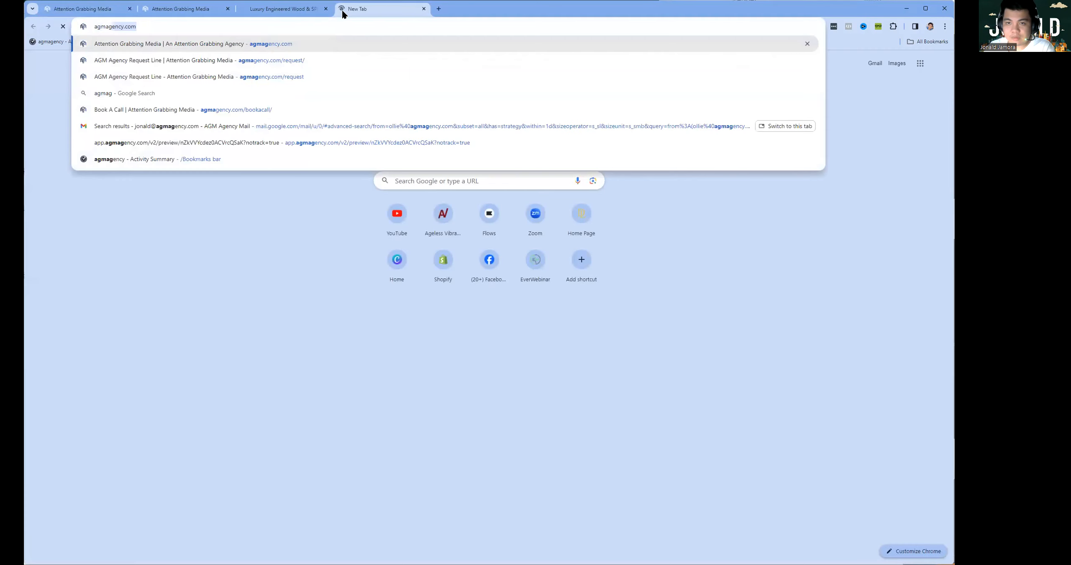
type("ency.com/contact")
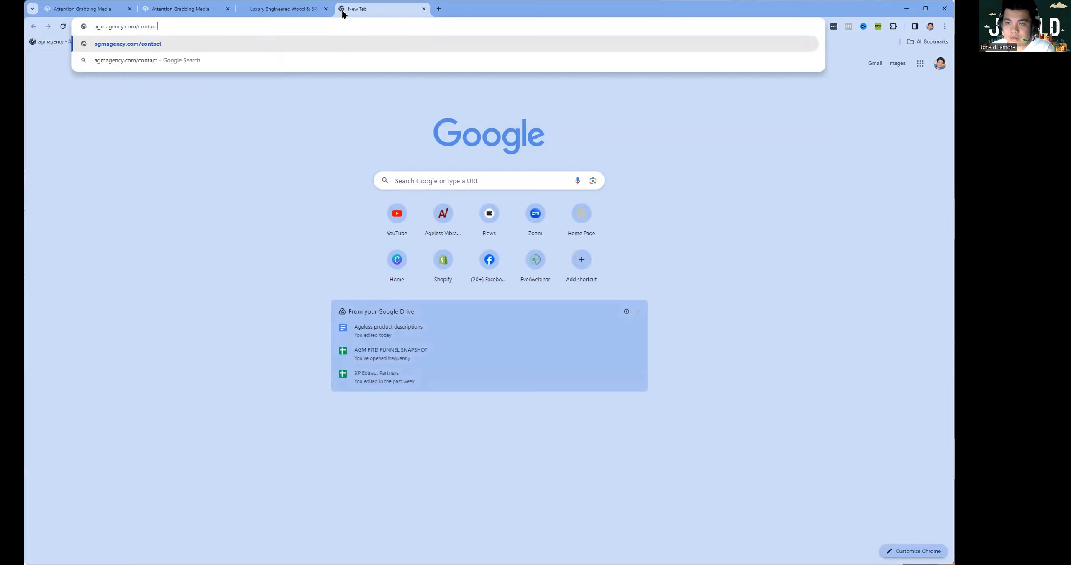
key("Return")
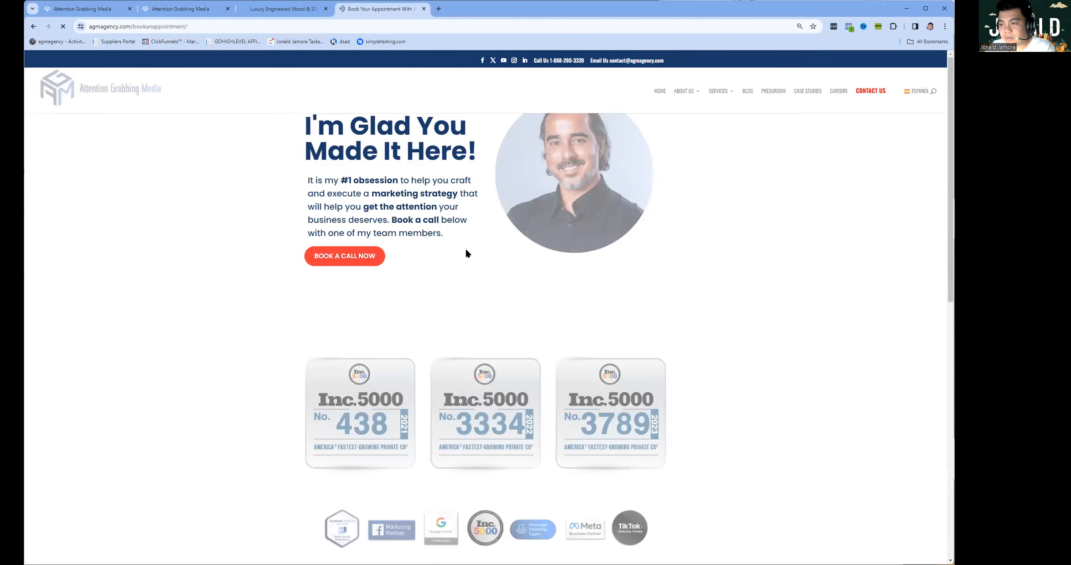
scroll(483, 335, "down", 5)
scroll(483, 338, "up", 5)
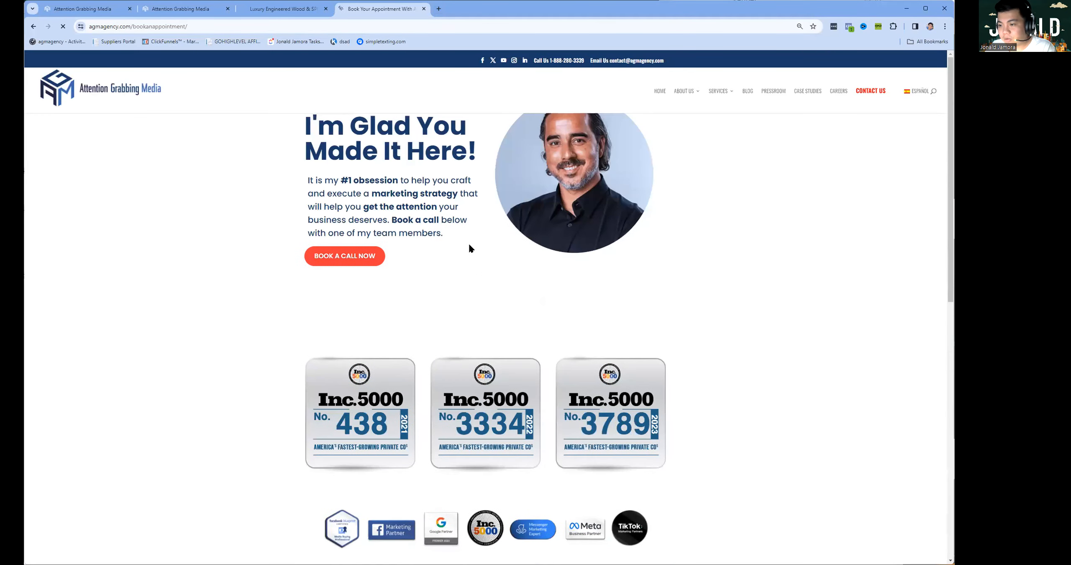
Load talktoaninja.com in another new tab.
left_click(438, 9)
type("talktoaninja.com")
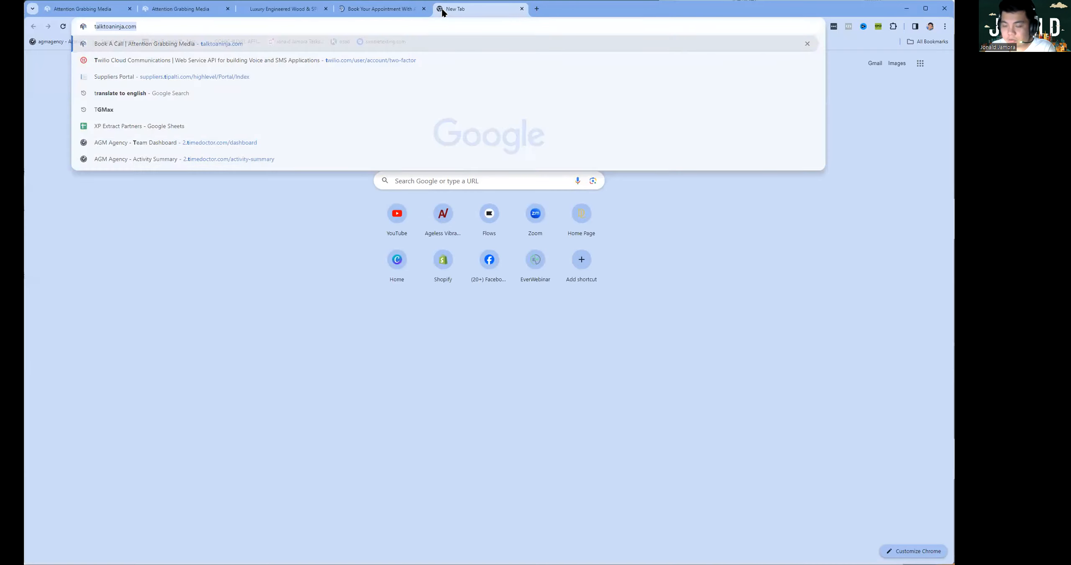
key("Return")
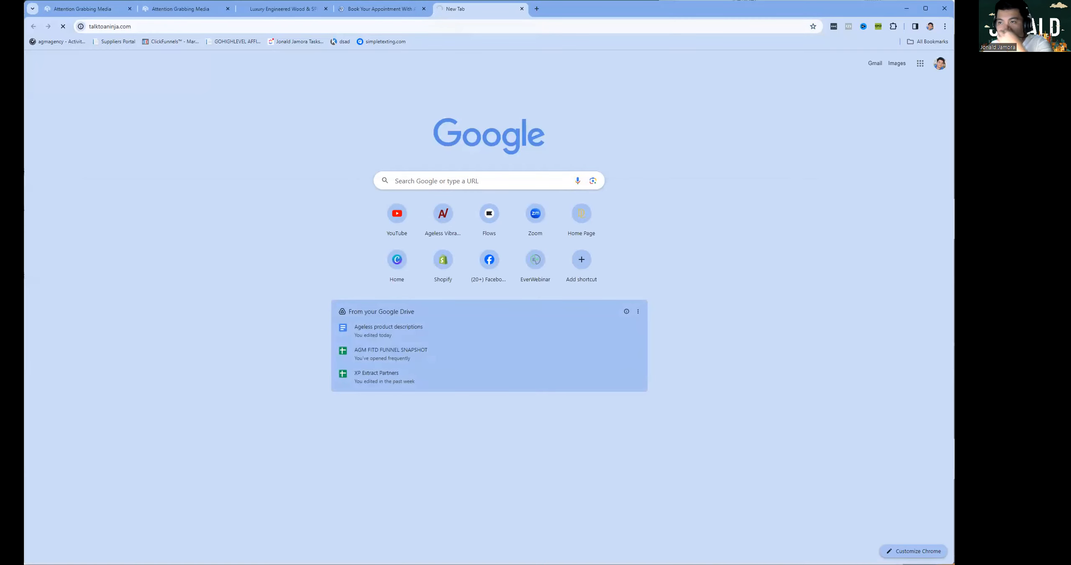
Return to the Book Your Appointment page and scroll to the AGM Book A Discovery Call calendar.
left_click(374, 5)
scroll(490, 196, "down", 5)
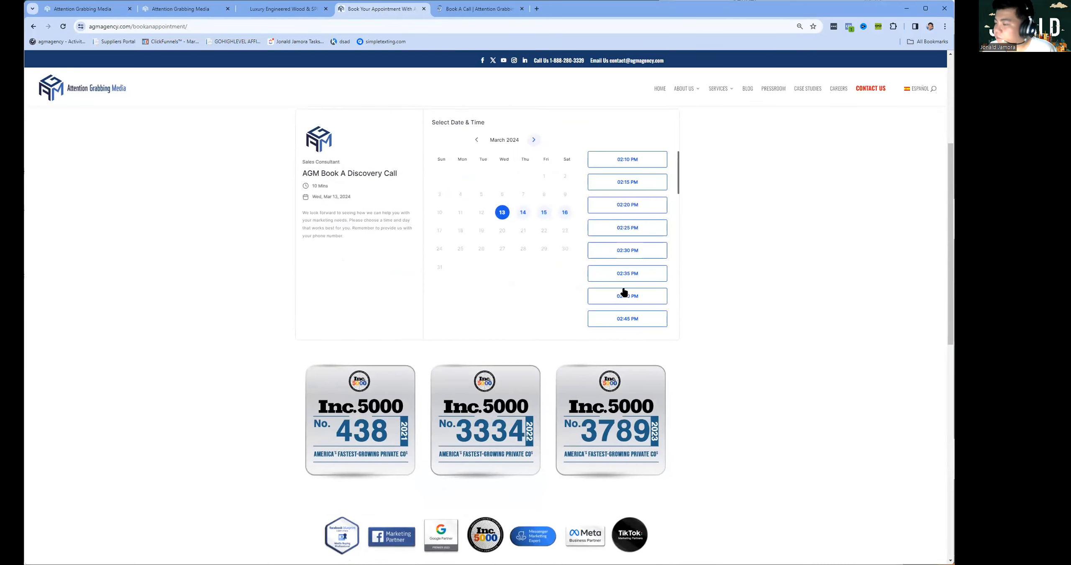
scroll(678, 317, "up", 5)
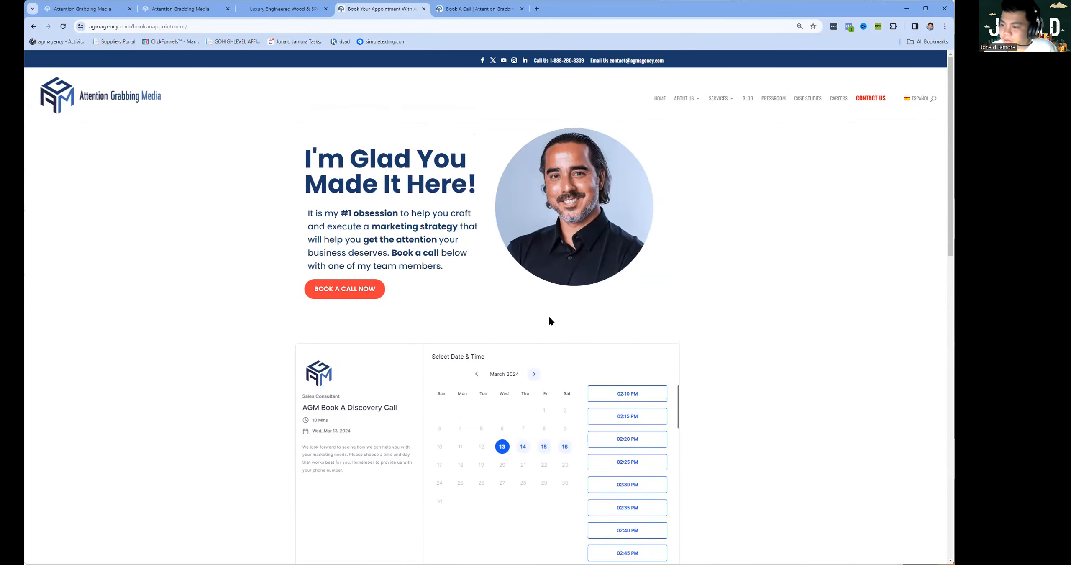
scroll(468, 321, "down", 10)
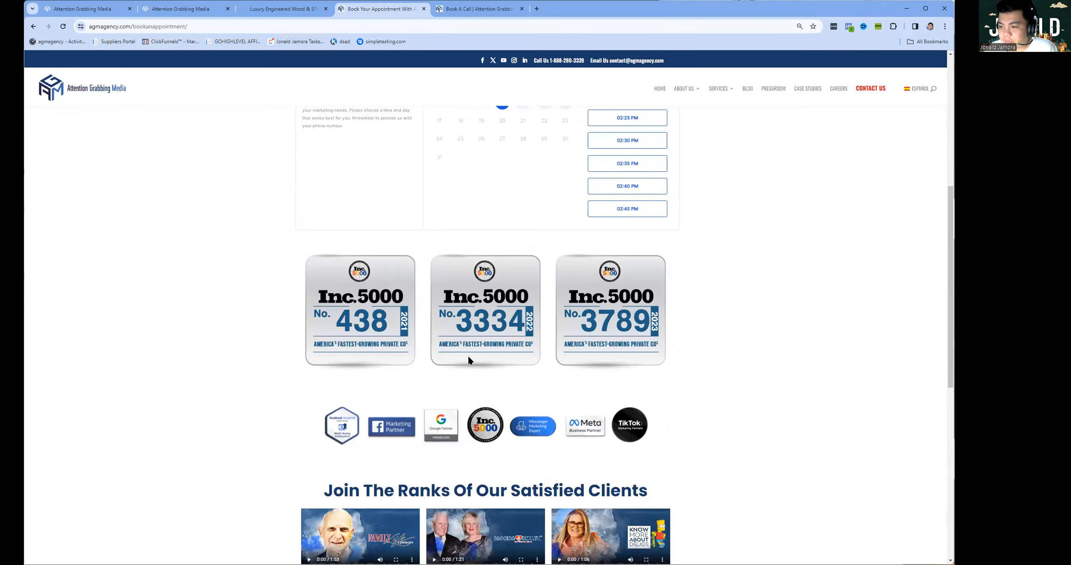
scroll(467, 364, "up", 8)
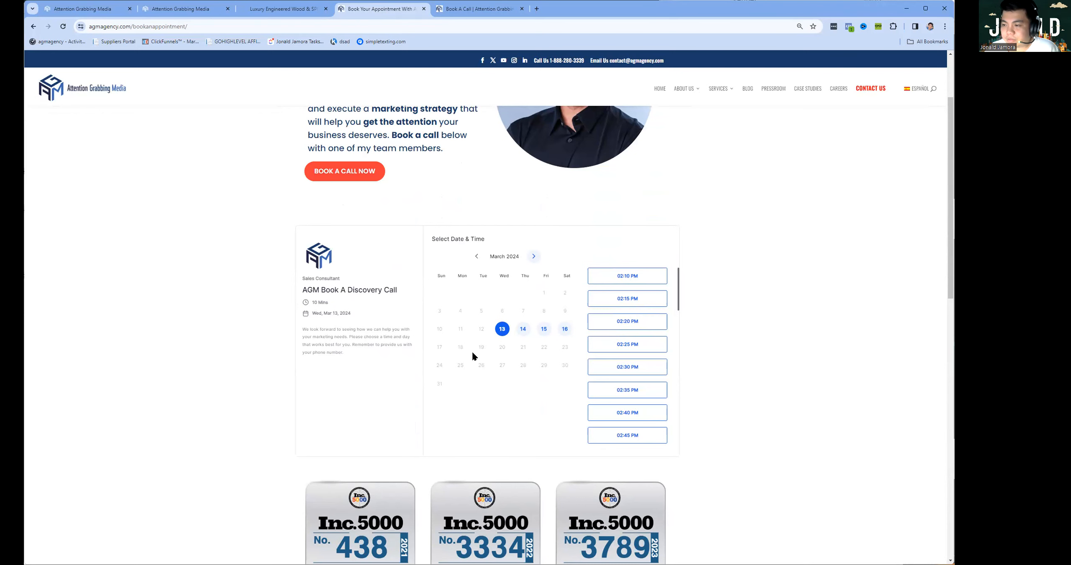
scroll(473, 353, "down", 5)
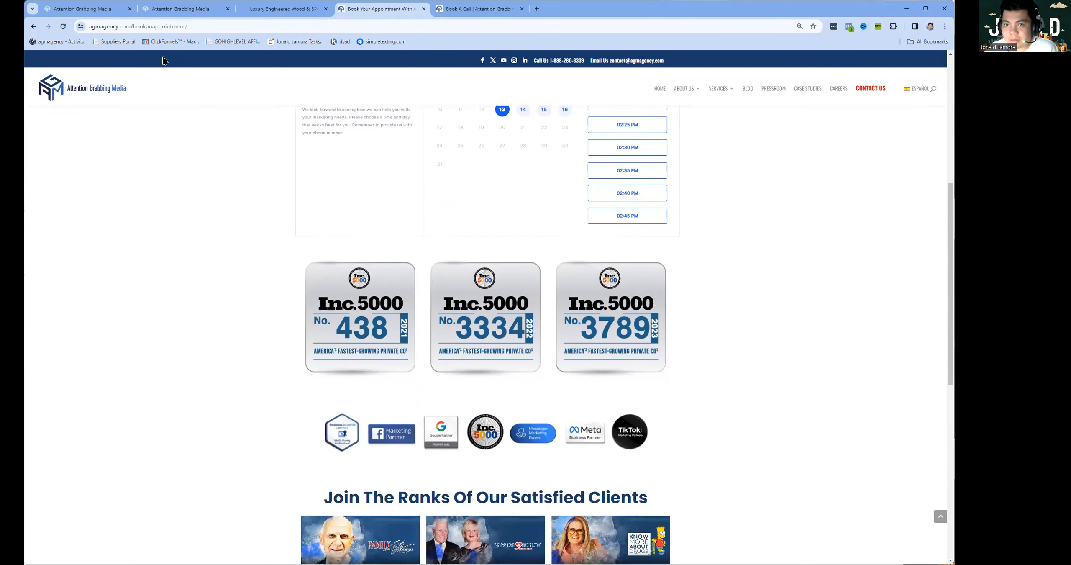